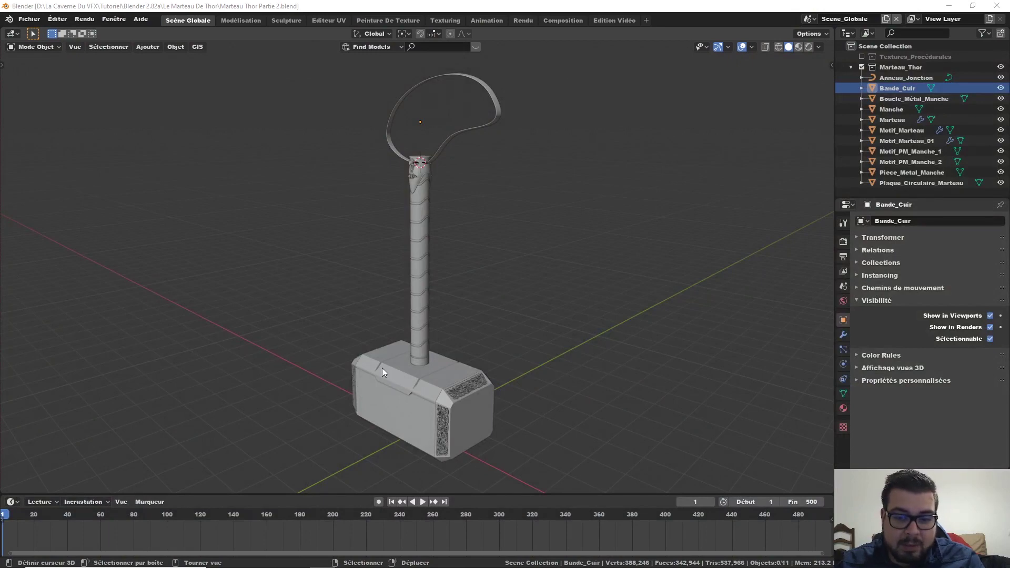
- Orbit and zoom to inspect the hammer's front and the plate underneath
mouse_move(382, 368)
middle_mouse_down()
mouse_move(462, 361)
mouse_move(463, 328)
middle_mouse_up()
scroll(474, 304, "up", 2)
scroll(472, 320, "up", 2)
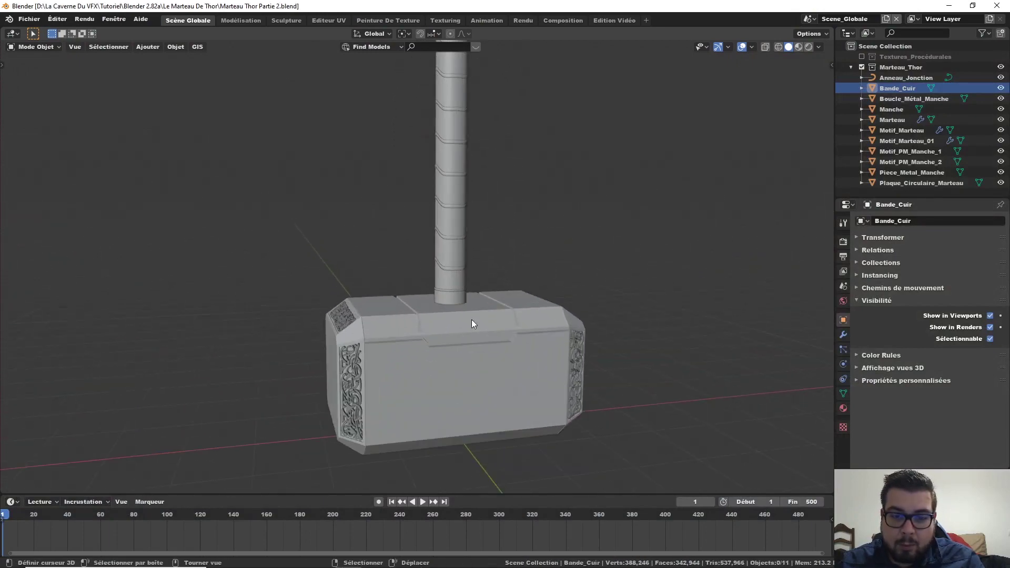
mouse_move(407, 379)
middle_mouse_down()
mouse_move(362, 299)
mouse_move(444, 339)
mouse_move(477, 384)
middle_mouse_up()
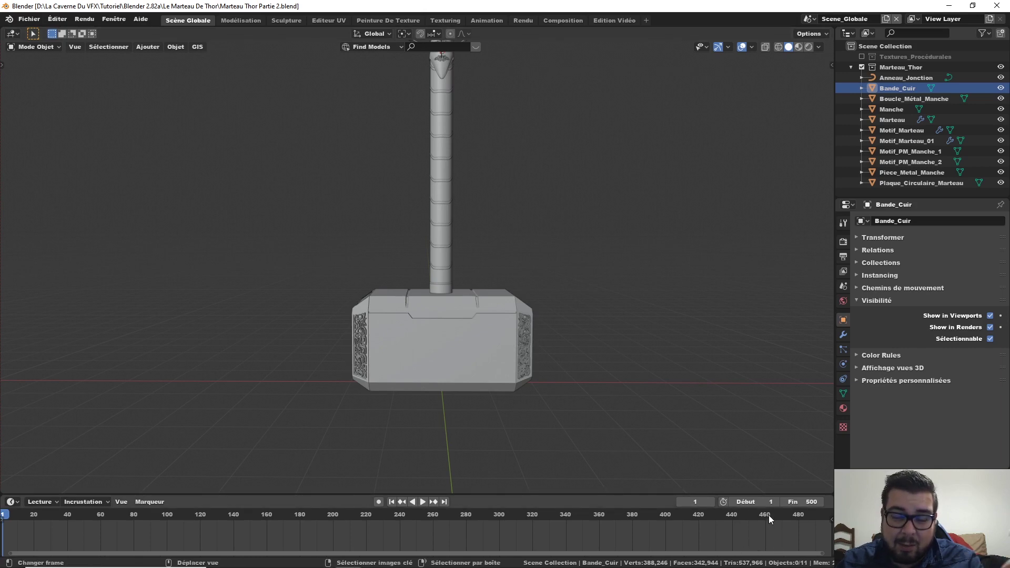
scroll(632, 426, "up", 1)
scroll(619, 413, "down", 2)
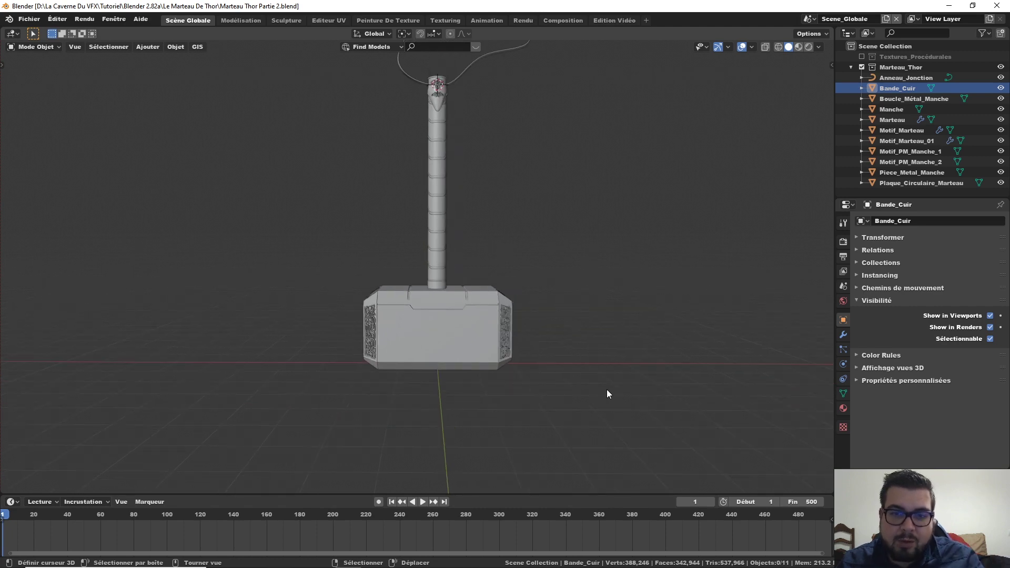
- From an elevated view of the hammer, switch the viewport to Material Preview shading
middle_click_drag(588, 256, 584, 317)
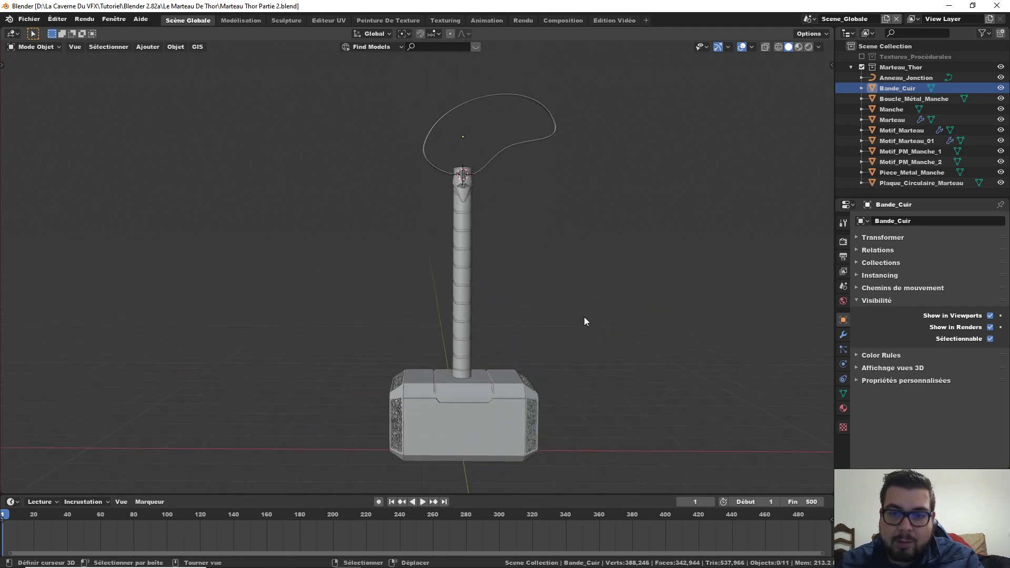
scroll(566, 263, "up", 2)
mouse_move(566, 263)
middle_mouse_down()
mouse_move(591, 355)
mouse_move(576, 251)
mouse_move(568, 279)
middle_mouse_up()
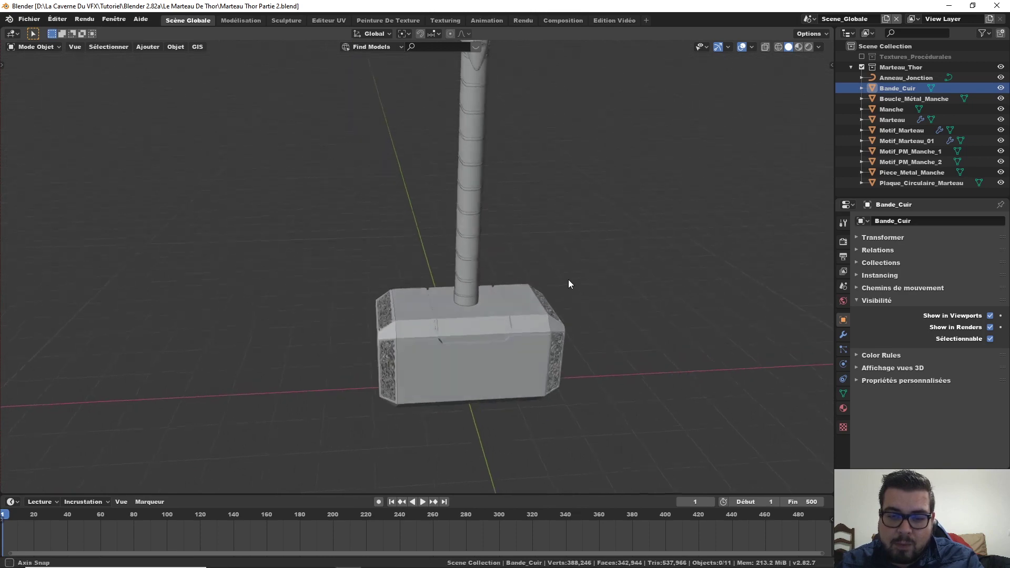
key("z")
mouse_move(586, 355)
middle_mouse_down()
mouse_move(554, 241)
mouse_move(539, 285)
mouse_move(514, 251)
middle_mouse_up()
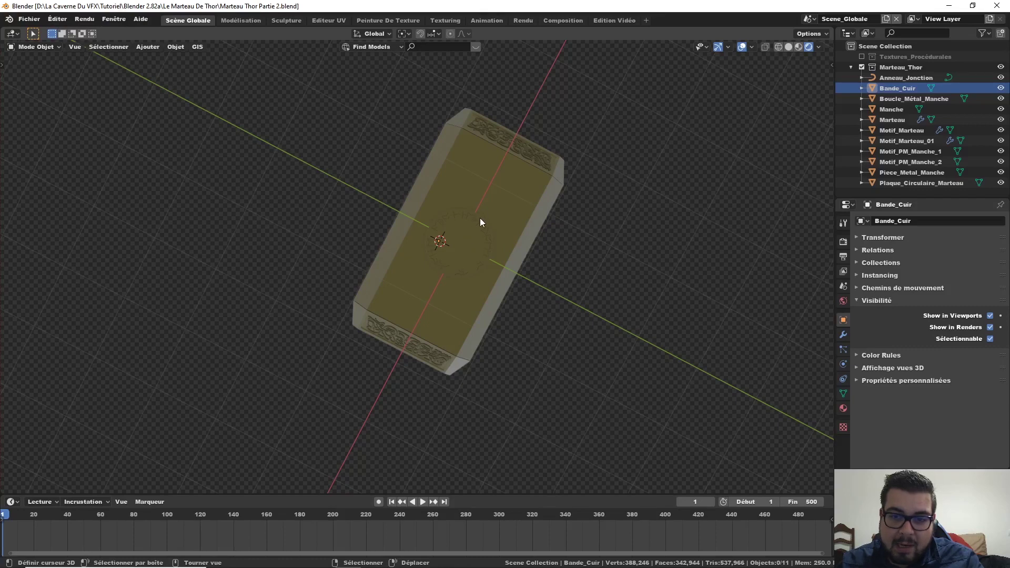
mouse_move(480, 222)
middle_mouse_down()
mouse_move(501, 299)
mouse_move(490, 281)
middle_mouse_up()
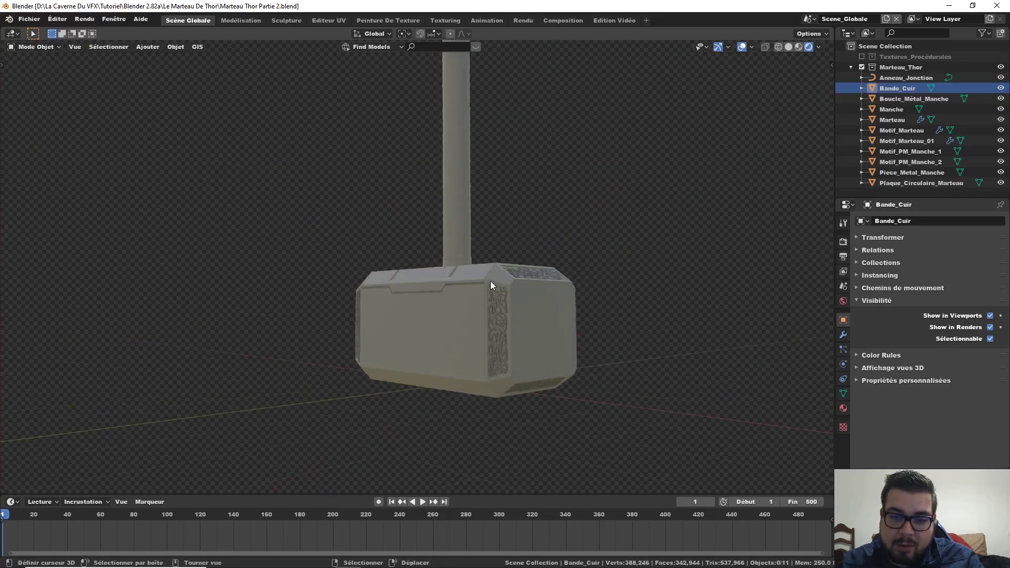
middle_click_drag(507, 350, 538, 301)
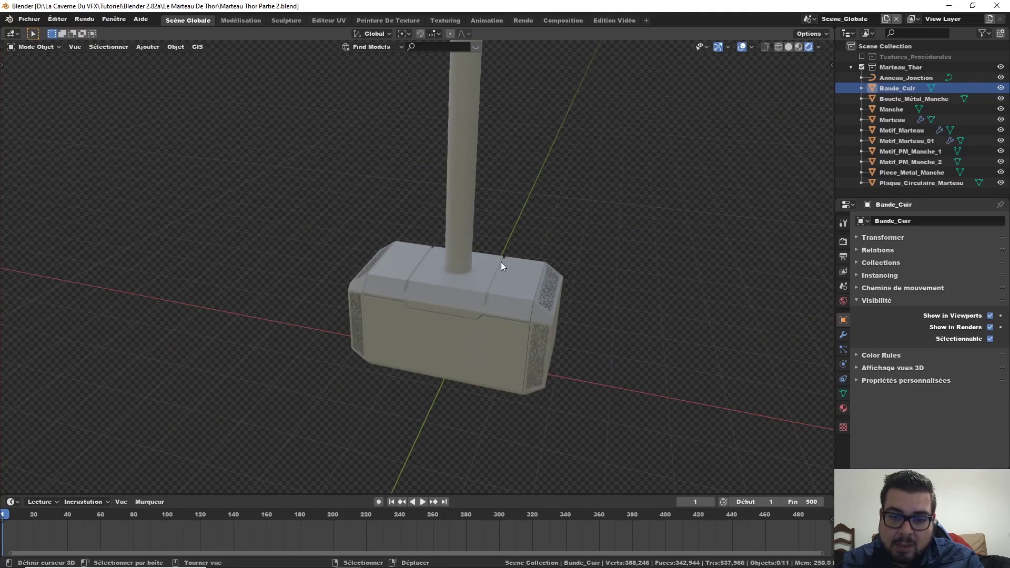
mouse_move(497, 267)
middle_mouse_down()
mouse_move(488, 295)
mouse_move(524, 280)
mouse_move(488, 390)
mouse_move(484, 315)
mouse_move(441, 214)
mouse_move(487, 229)
mouse_move(426, 218)
mouse_move(462, 160)
middle_mouse_up()
scroll(426, 219, "up", 3)
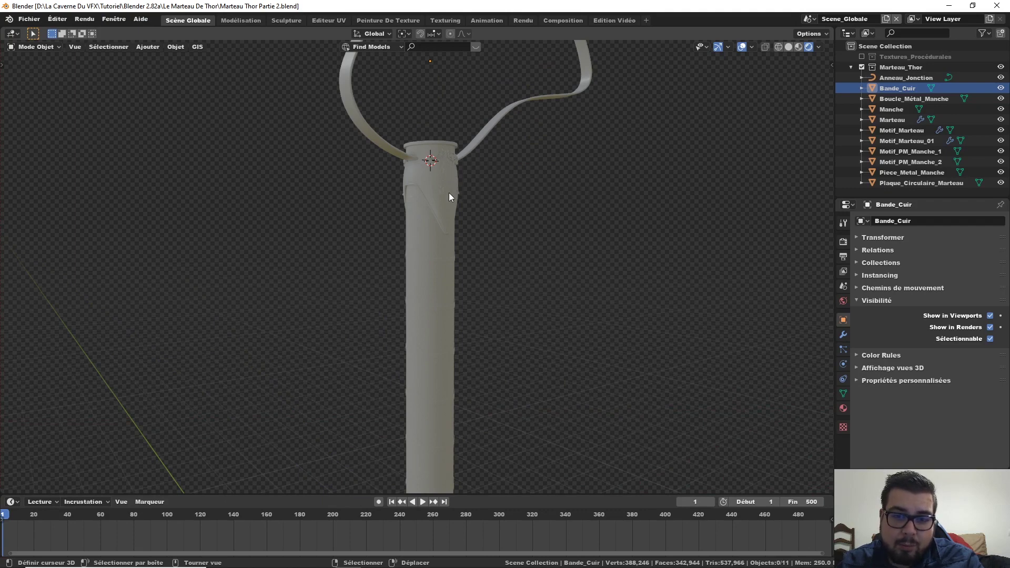
mouse_move(449, 197)
middle_mouse_down()
mouse_move(408, 179)
mouse_move(484, 206)
mouse_move(460, 220)
mouse_move(488, 239)
middle_mouse_up()
scroll(492, 213, "down", 3)
mouse_move(497, 186)
middle_mouse_down()
mouse_move(500, 178)
mouse_move(507, 242)
mouse_move(499, 187)
mouse_move(487, 241)
middle_mouse_up()
scroll(493, 229, "up", 2)
scroll(492, 192, "up", 3)
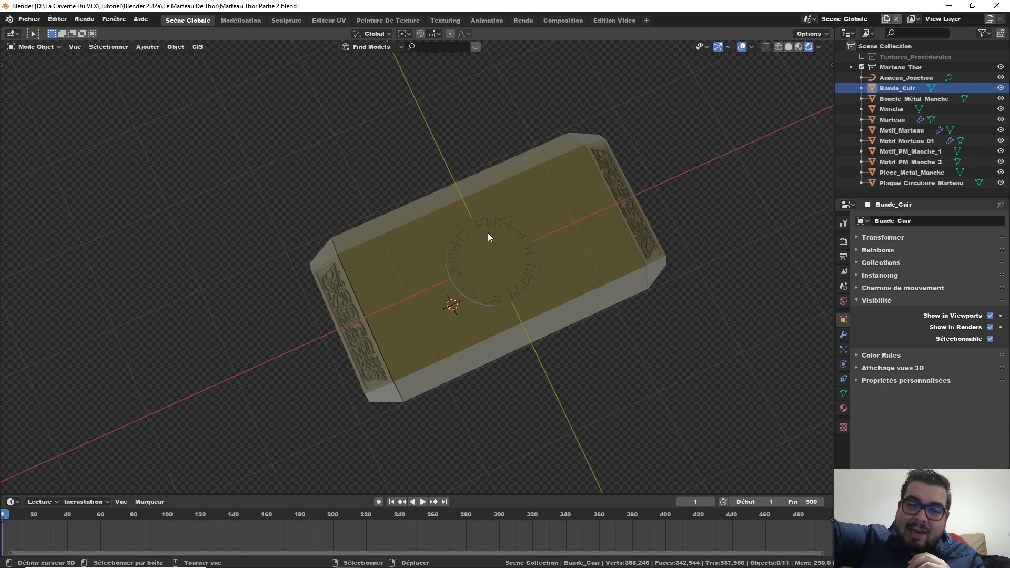
mouse_move(487, 232)
middle_mouse_down()
mouse_move(403, 216)
mouse_move(457, 228)
mouse_move(469, 298)
middle_mouse_up()
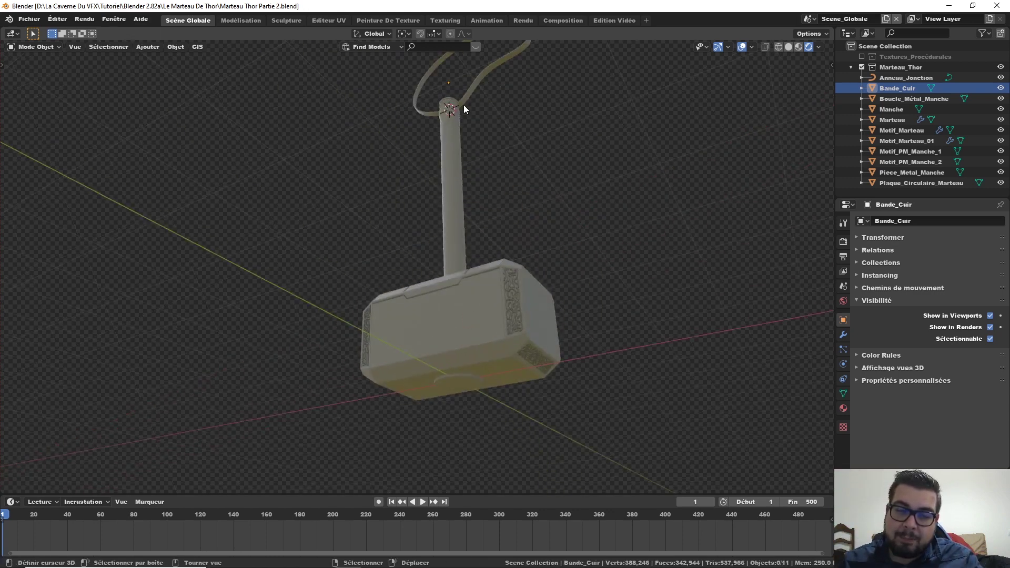
middle_click_drag(463, 109, 514, 202)
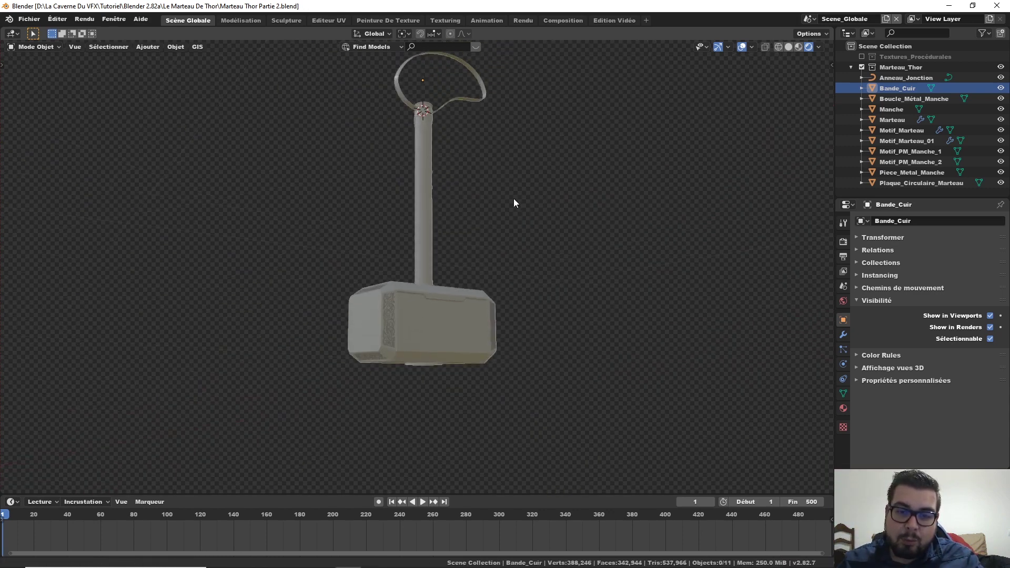
scroll(456, 242, "up", 3)
scroll(452, 252, "up", 2)
mouse_move(452, 251)
middle_mouse_down()
mouse_move(451, 216)
mouse_move(456, 245)
mouse_move(432, 323)
mouse_move(503, 312)
middle_mouse_up()
scroll(447, 239, "up", 1)
- Select the circular plate Plaque_Circulaire_Marteau and enter Edit Mode, zooming in on it
left_click(429, 328)
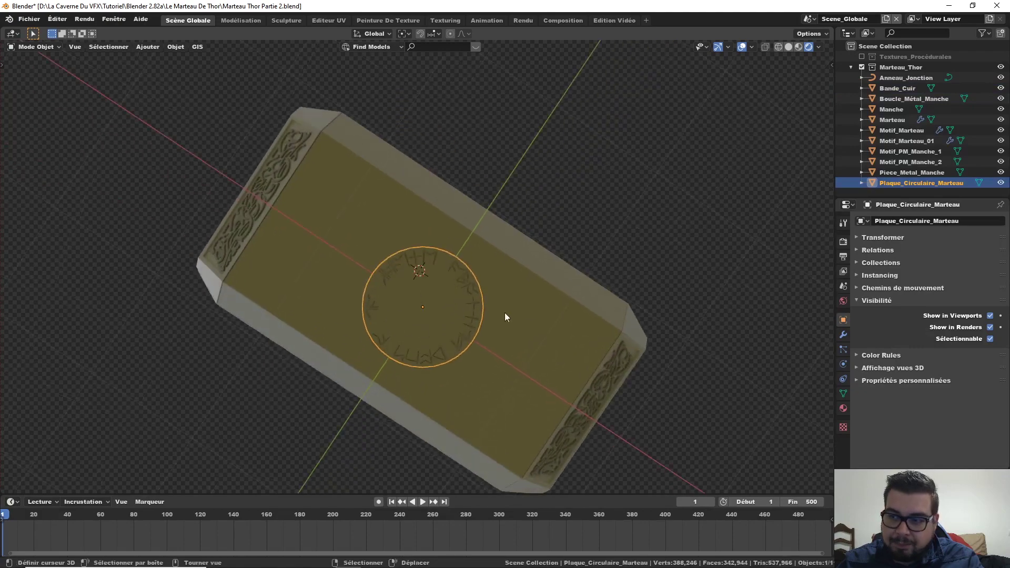
scroll(445, 336, "up", 1)
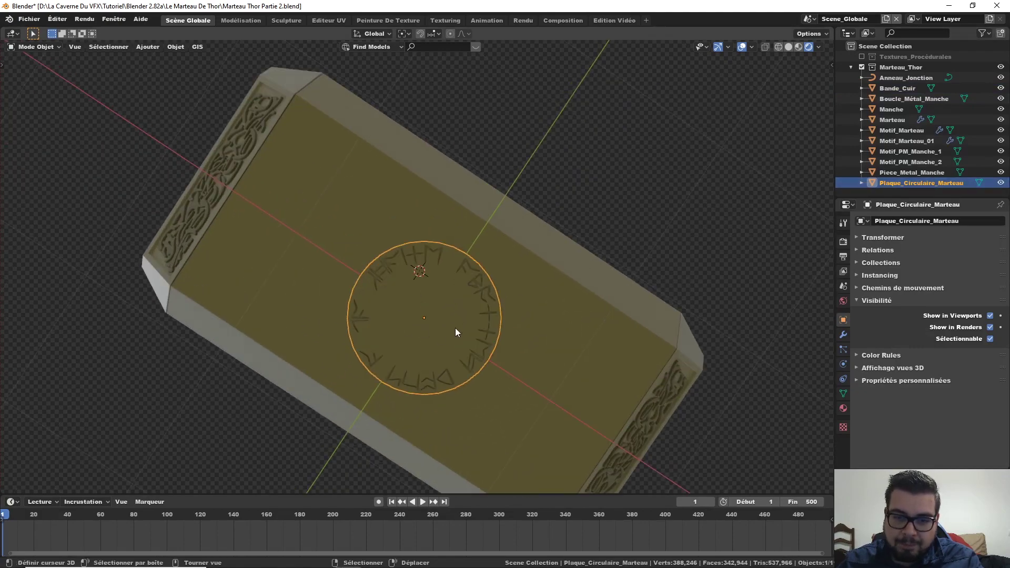
key("Tab")
scroll(451, 301, "up", 1)
scroll(451, 301, "up", 1)
scroll(451, 301, "up", 1)
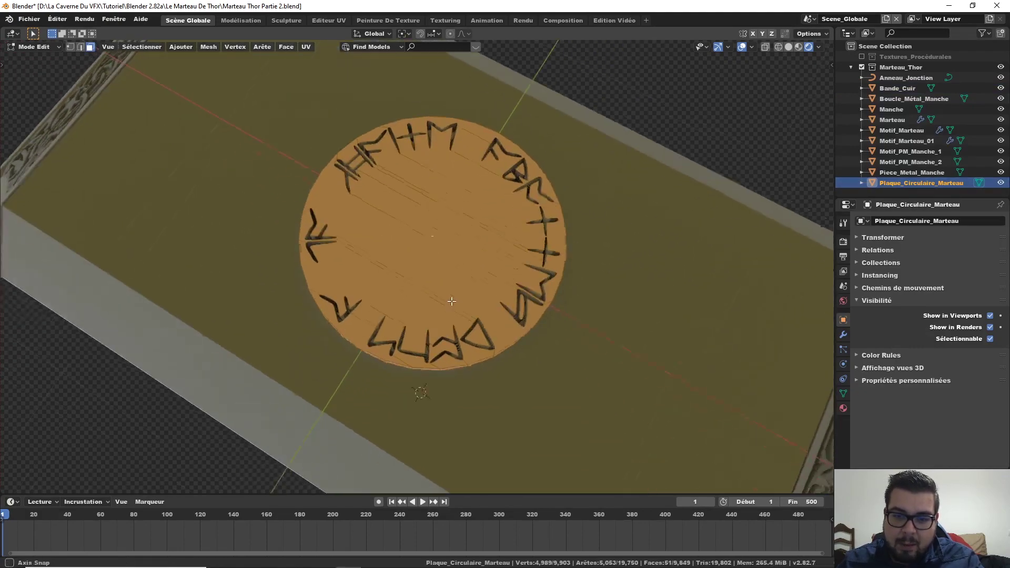
- Invert the face selection to pick the rune faces, checking the plate's side edge
middle_click_drag(452, 301, 491, 305)
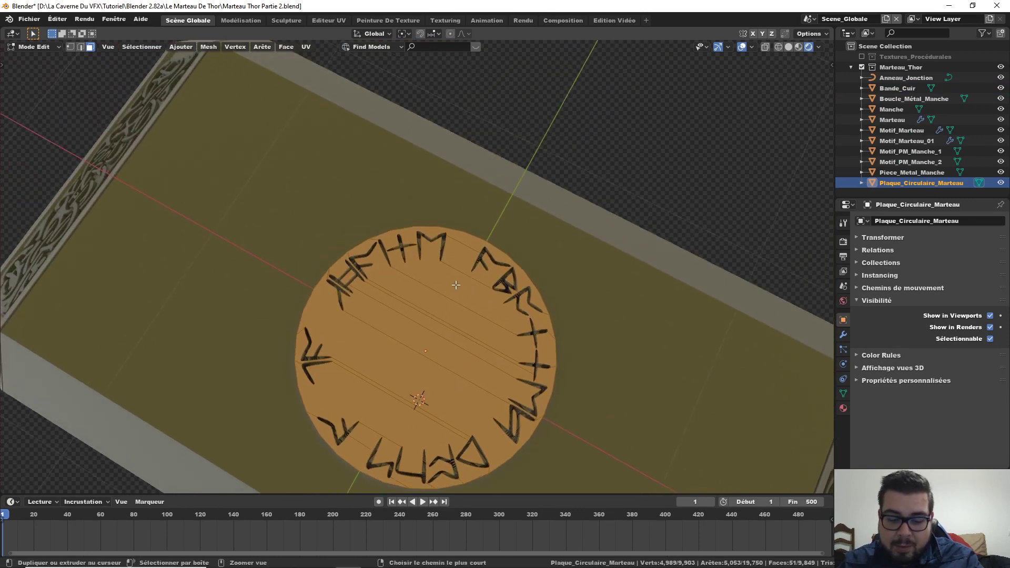
key("ctrl+i")
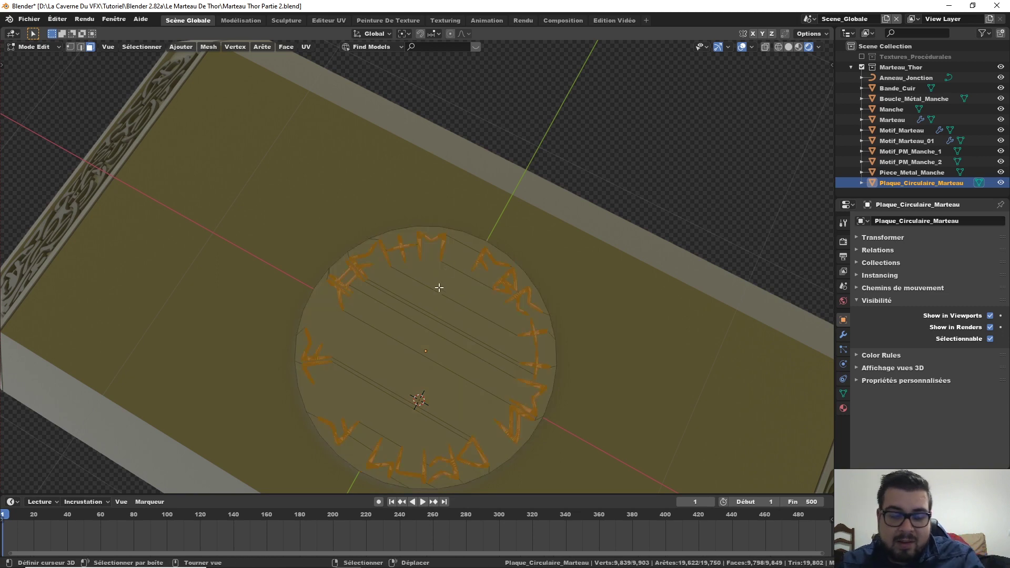
middle_click_drag(442, 295, 469, 271)
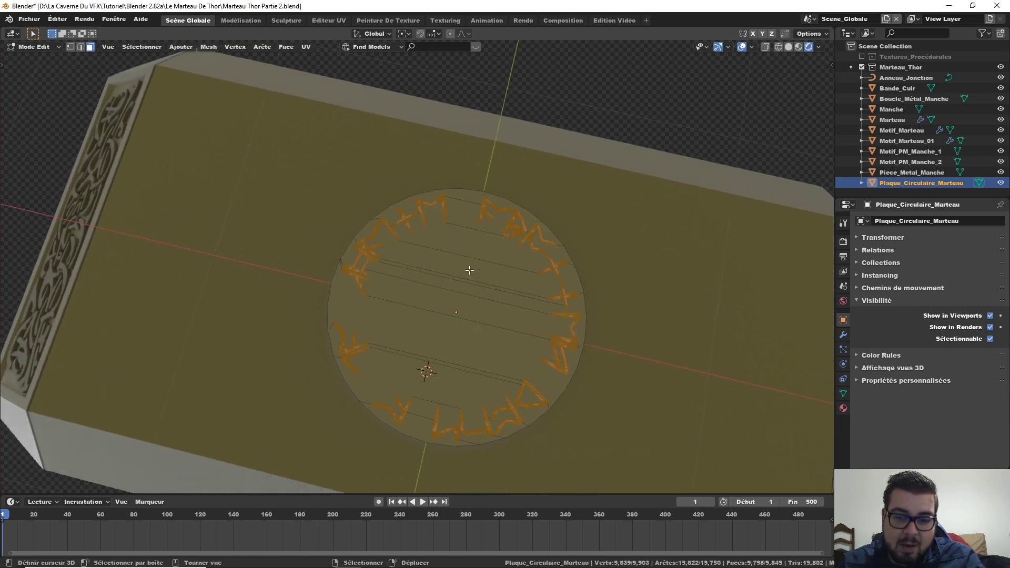
middle_click_drag(460, 230, 444, 247)
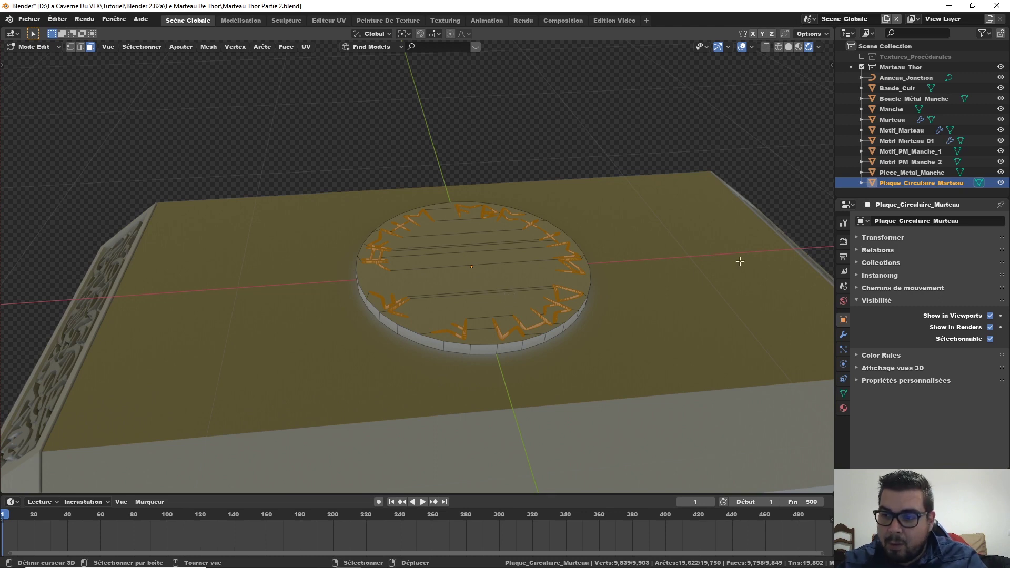
- Create a new material named Rune_Emission in the plate's material slot
left_click(843, 408)
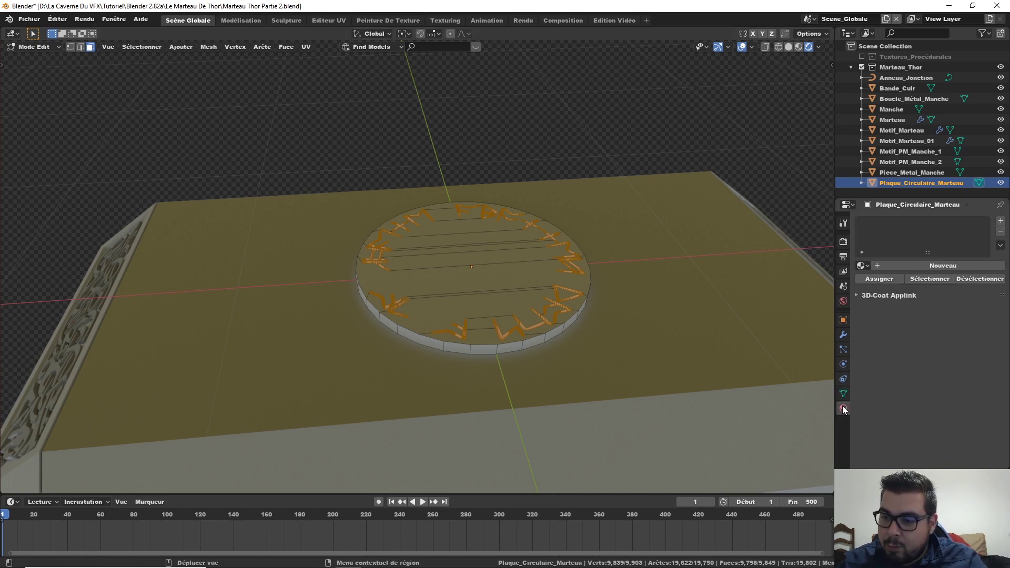
left_click(950, 264)
type("Rune_Emissio")
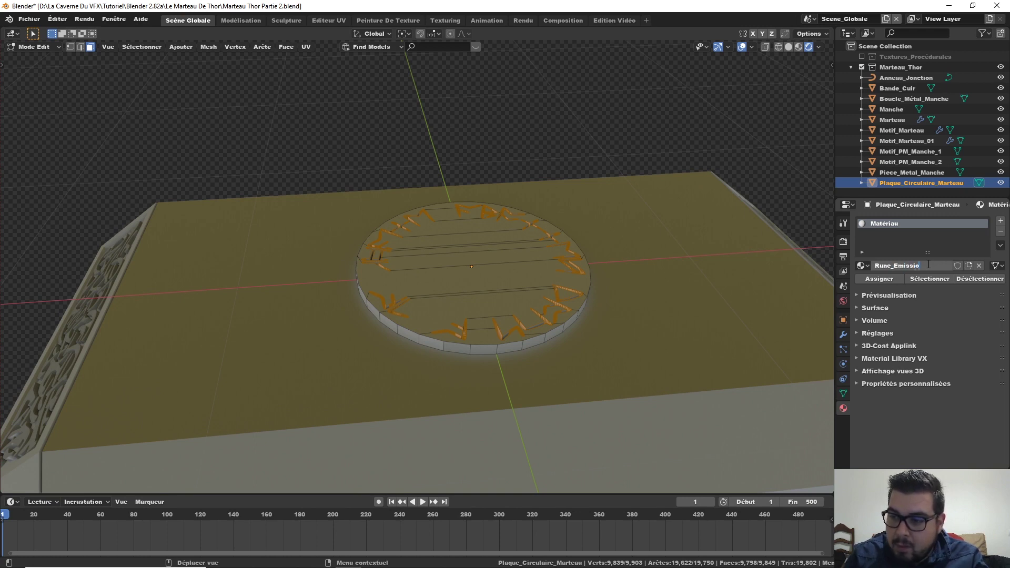
type("n")
key("Return")
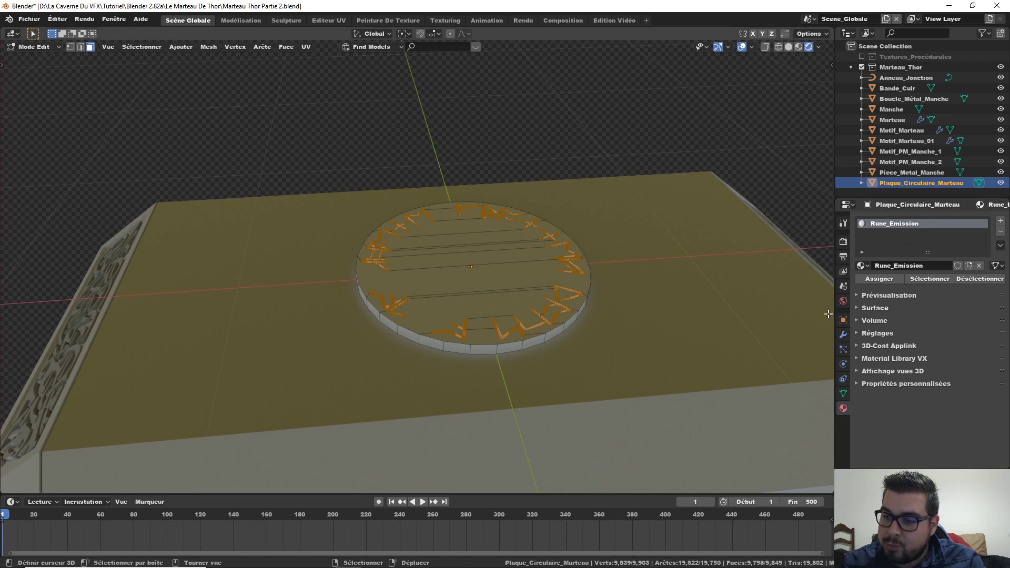
left_click(843, 301)
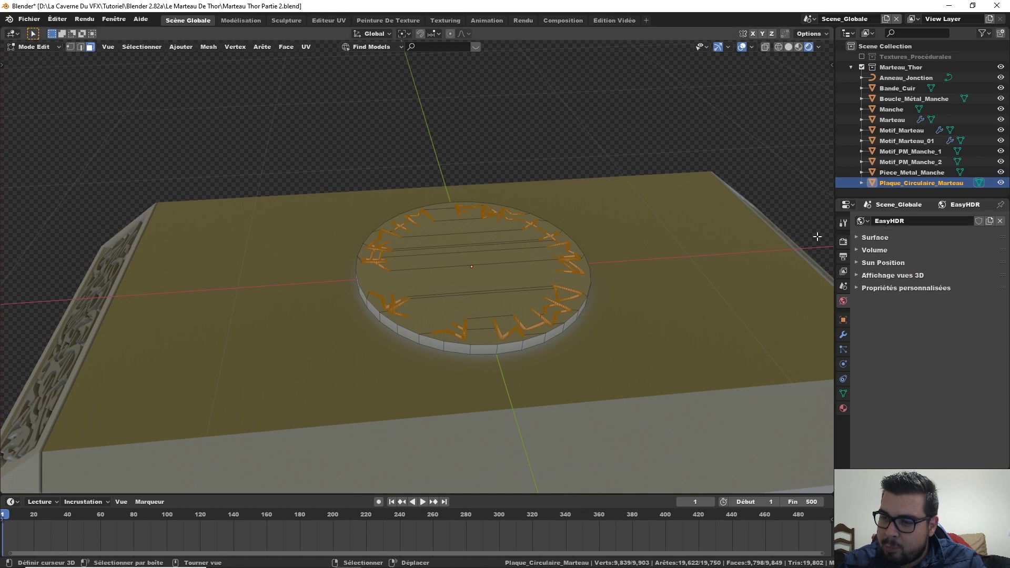
- Light the world with the studio008.hdr environment through the Easy HDRI add-on
key("n")
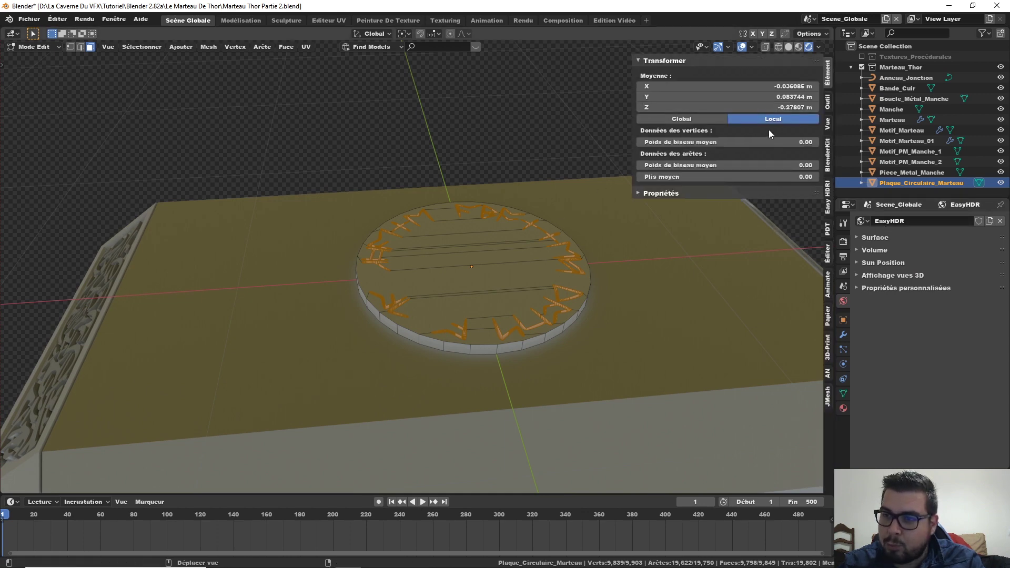
left_click(827, 191)
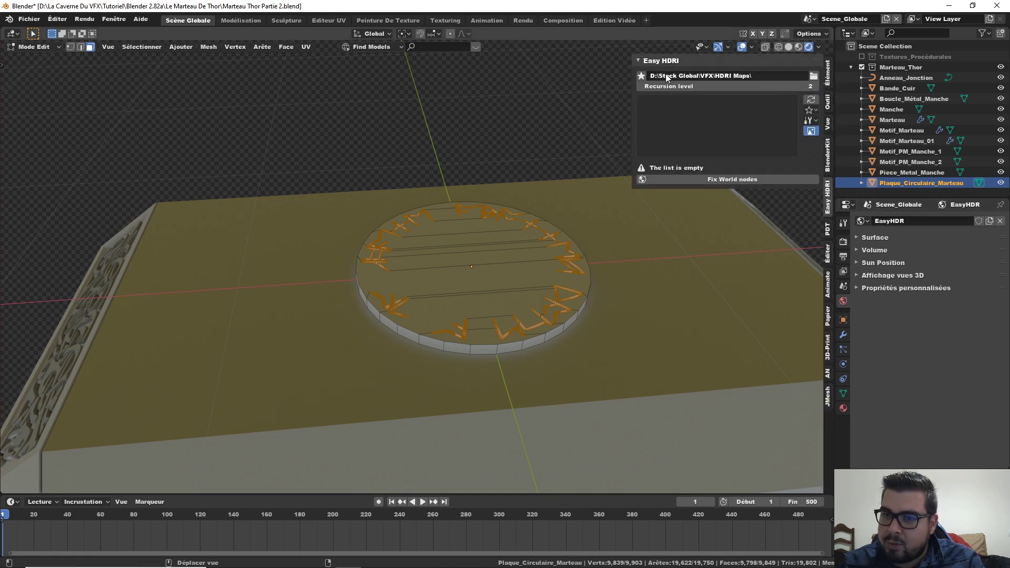
left_click(734, 179)
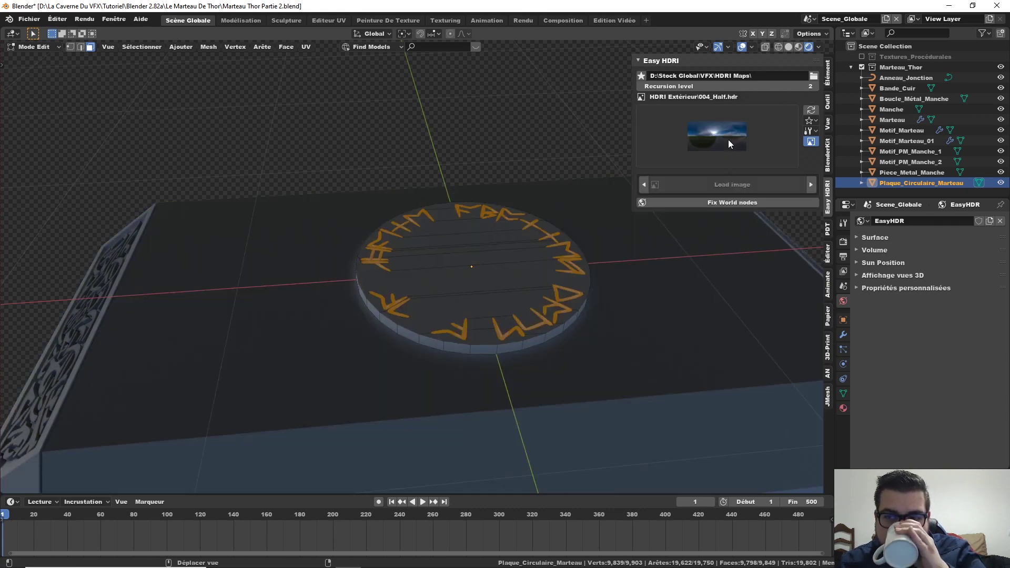
left_click(728, 141)
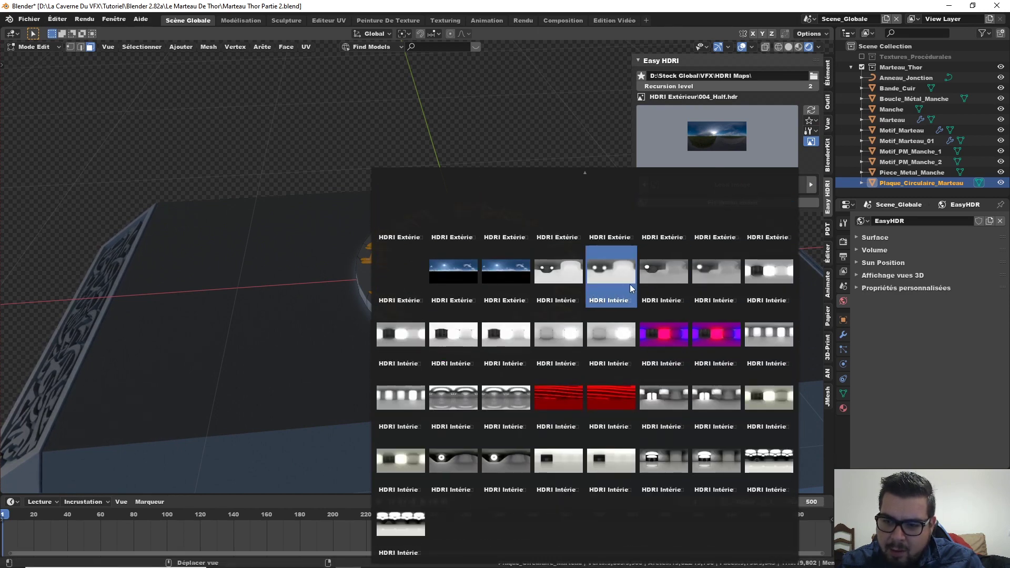
left_click(463, 400)
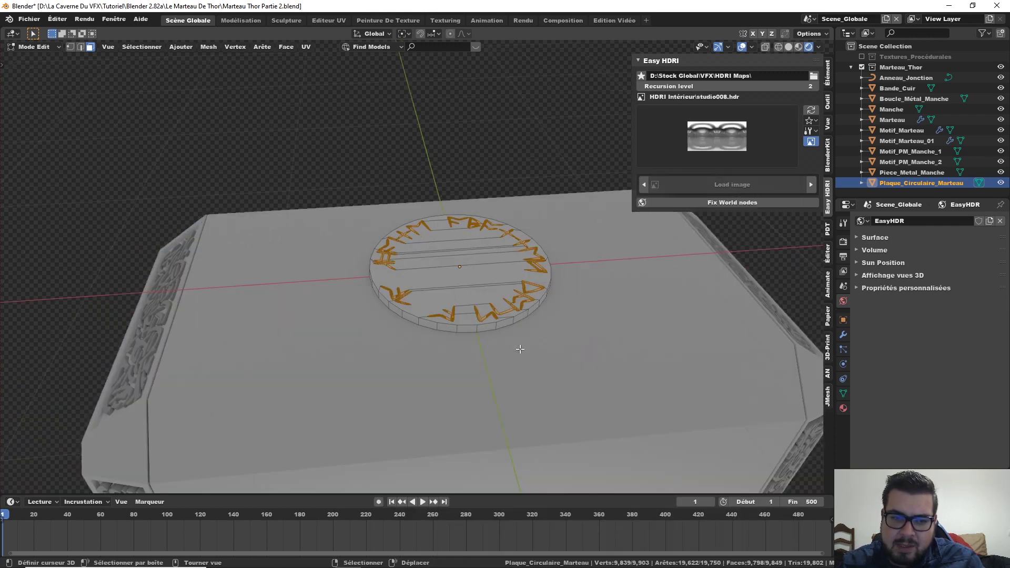
mouse_move(537, 315)
middle_mouse_down()
mouse_move(535, 202)
mouse_move(521, 331)
mouse_move(581, 277)
middle_mouse_up()
scroll(541, 275, "down", 3)
scroll(540, 275, "down", 2)
scroll(521, 326, "up", 3)
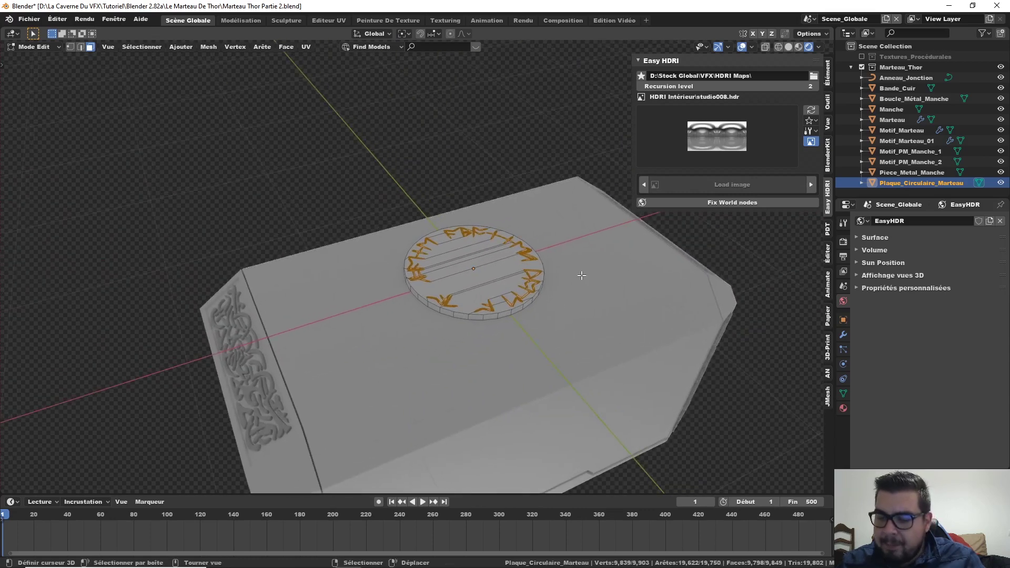
key("n")
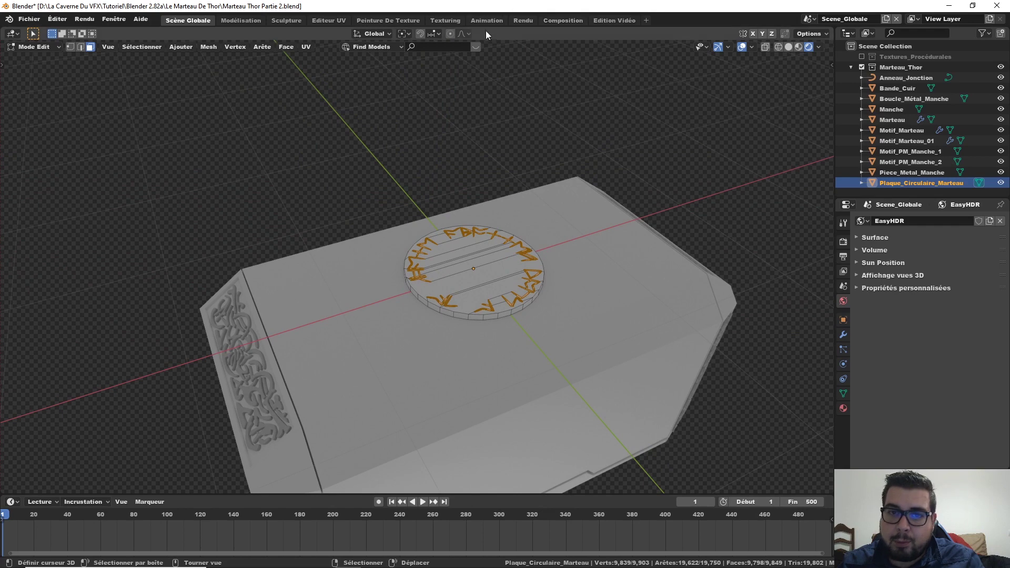
- Switch to the Texturing workspace and frame the circular rune plate in the viewport
left_click(453, 19)
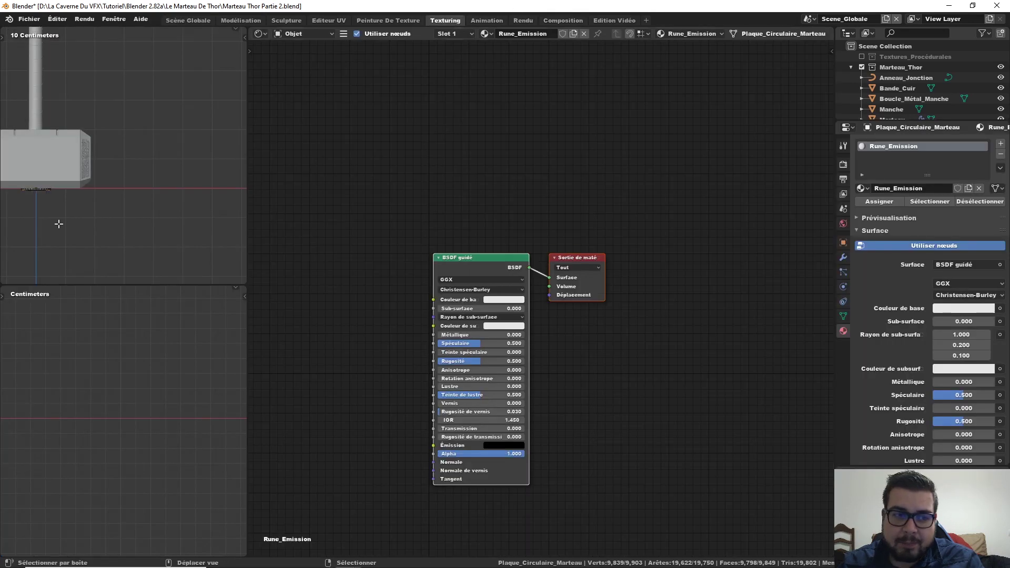
scroll(58, 223, "down", 3)
middle_click_drag(146, 259, 161, 162)
key("KP_Decimal")
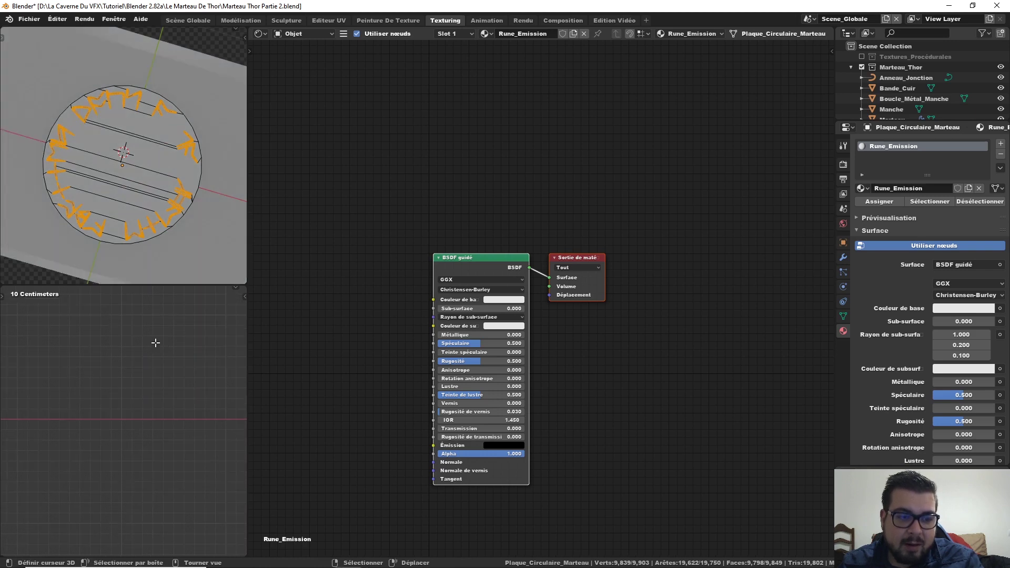
middle_click_drag(149, 364, 213, 304)
scroll(179, 348, "down", 8)
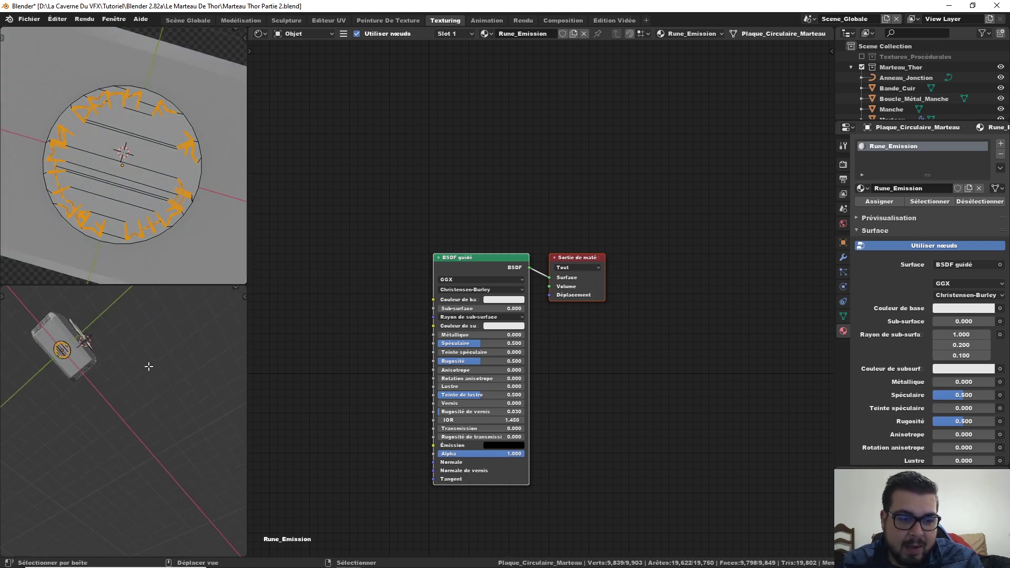
scroll(181, 437, "up", 3)
mouse_move(180, 437)
middle_mouse_down()
mouse_move(158, 352)
mouse_move(154, 391)
middle_mouse_up()
scroll(152, 359, "up", 5)
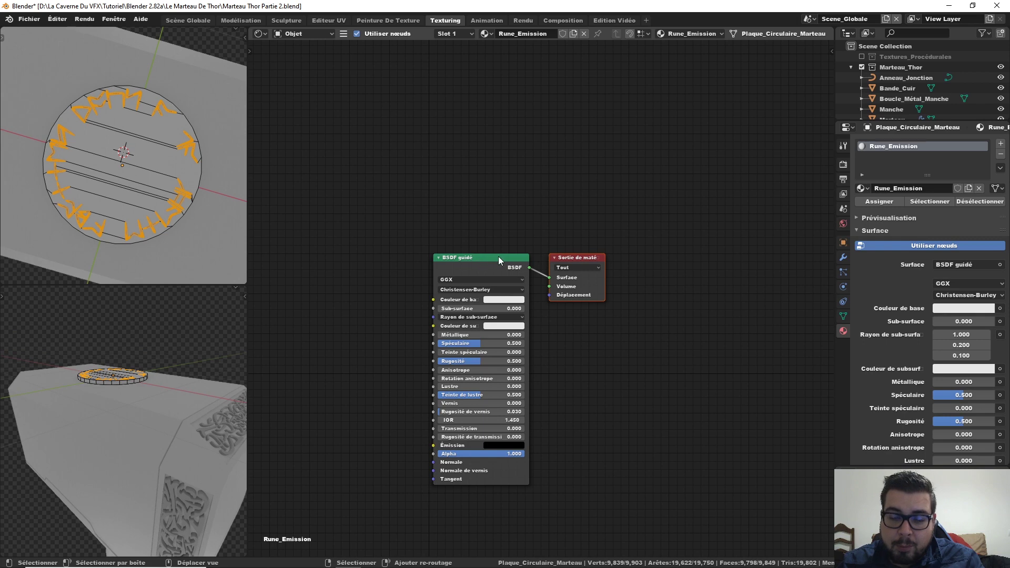
- Replace BSDF guidé with an Emission shader wired to Surface, then invert to the disc faces
left_click(482, 255)
key("Delete")
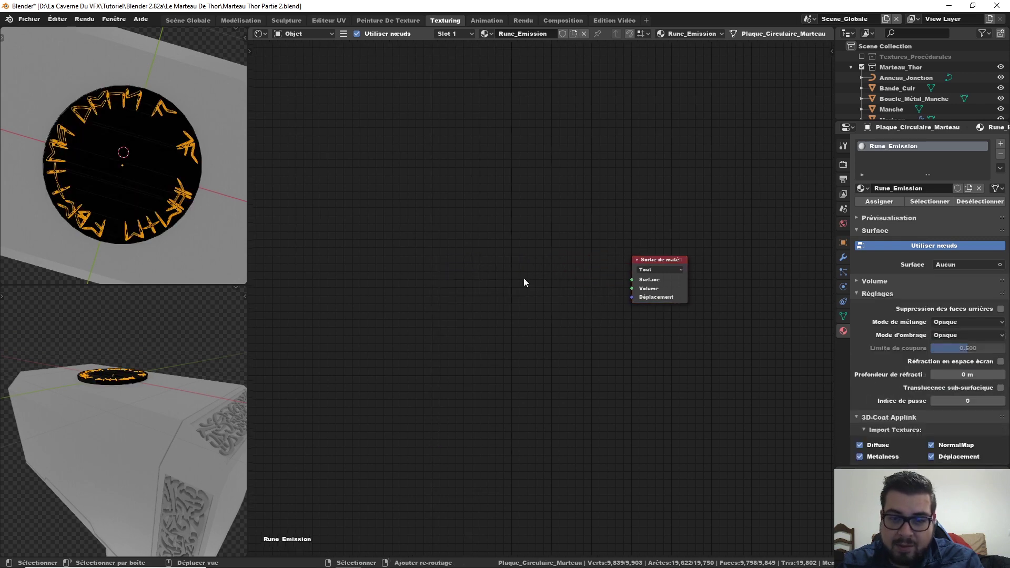
key("shift+a")
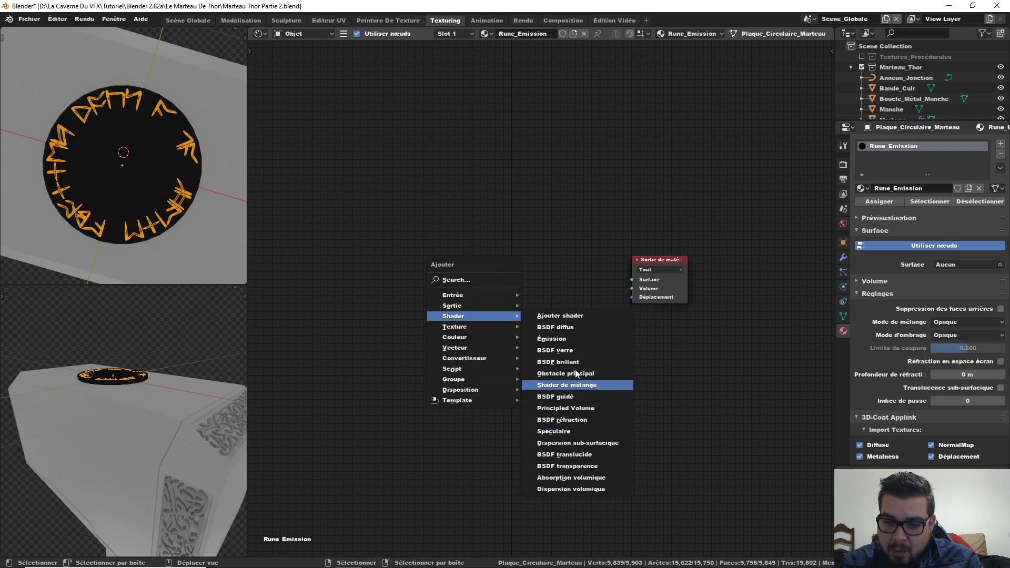
left_click(551, 338)
left_click(512, 256)
left_click_drag(568, 269, 632, 281)
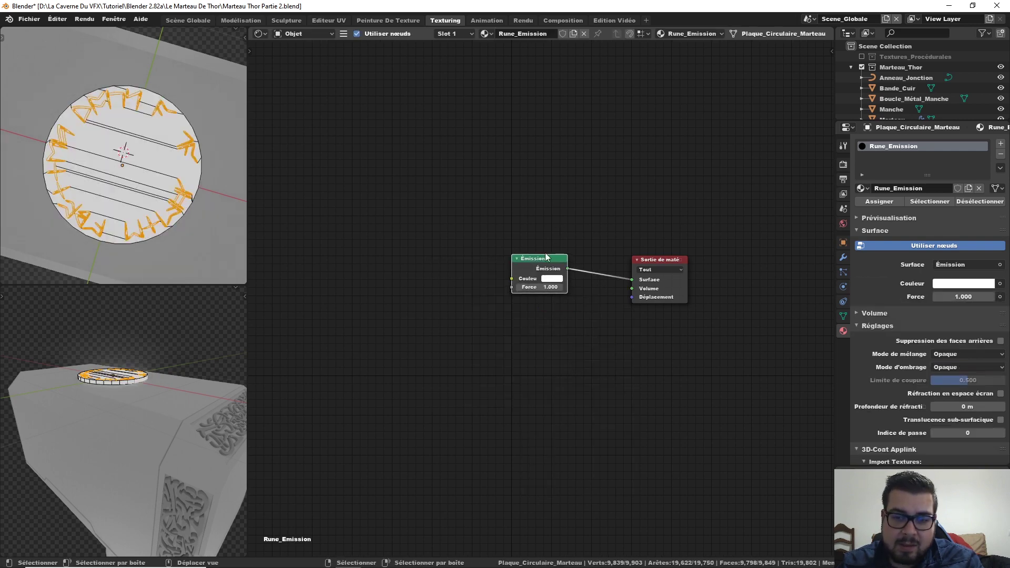
middle_click_drag(440, 223, 502, 218)
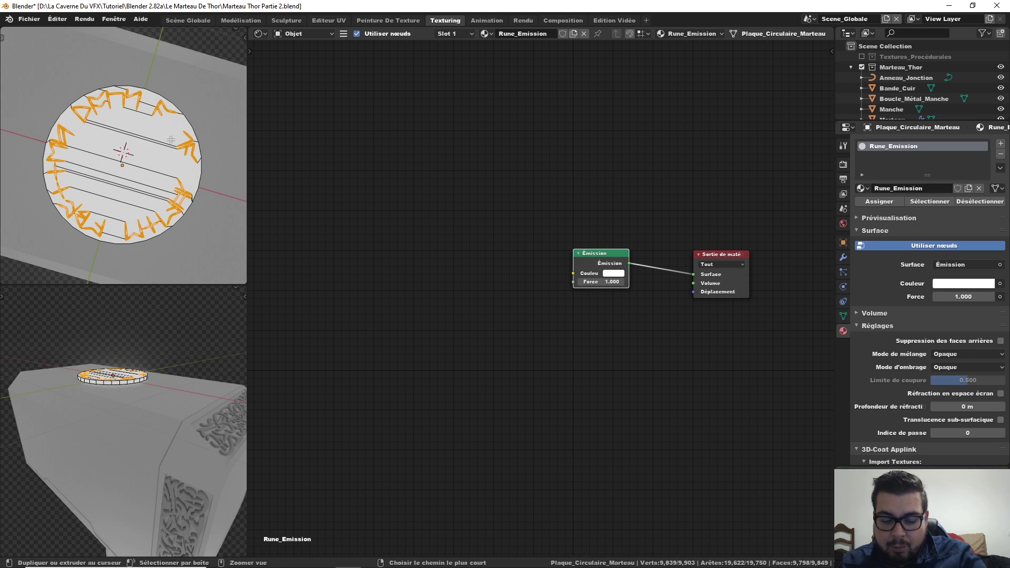
key("ctrl+i")
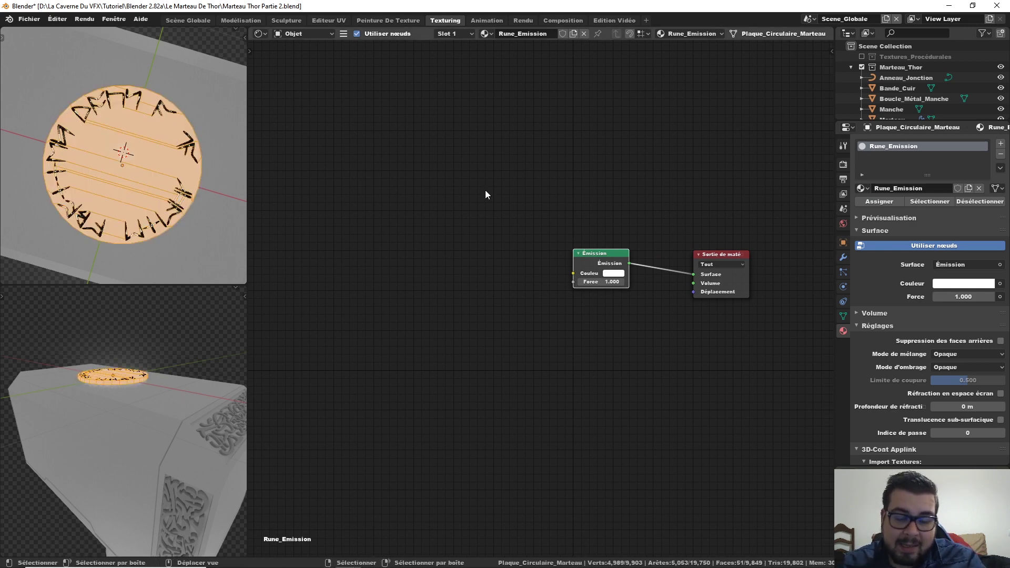
- Assign a new material named Métal_Plaque_Circulaire to the disc faces in a second slot
left_click(1001, 144)
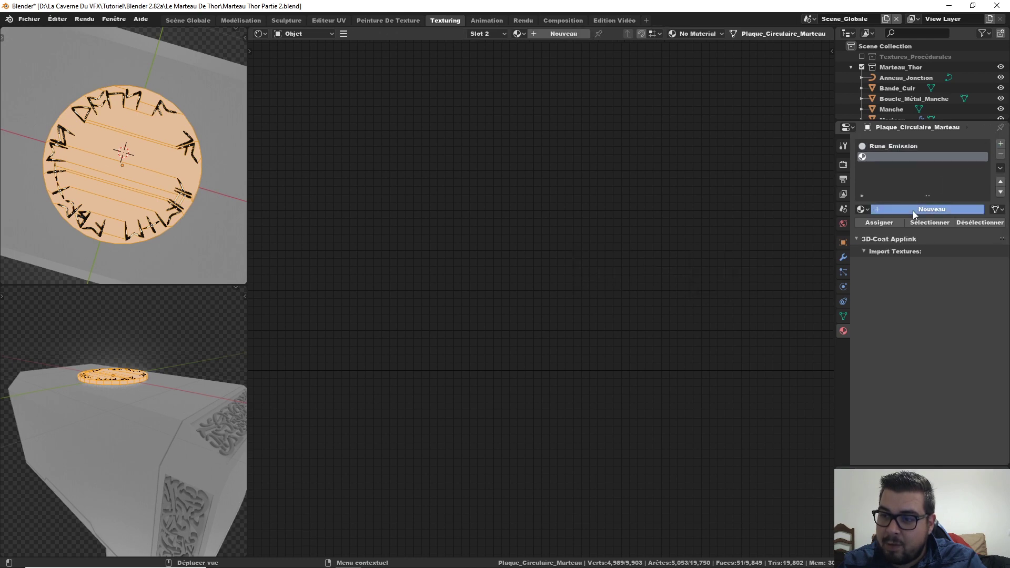
left_click(959, 209)
double_click(887, 208)
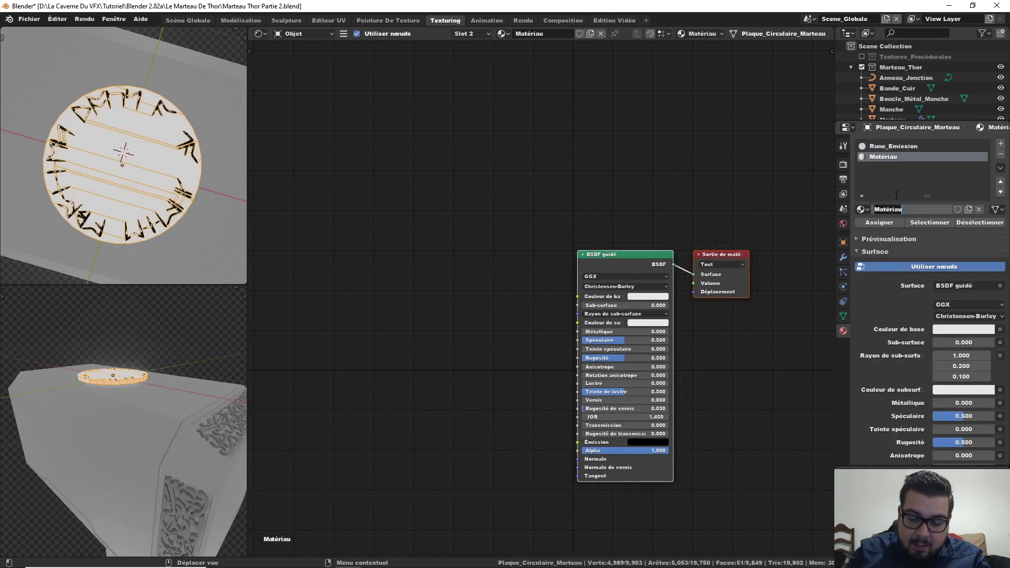
type("Métal_")
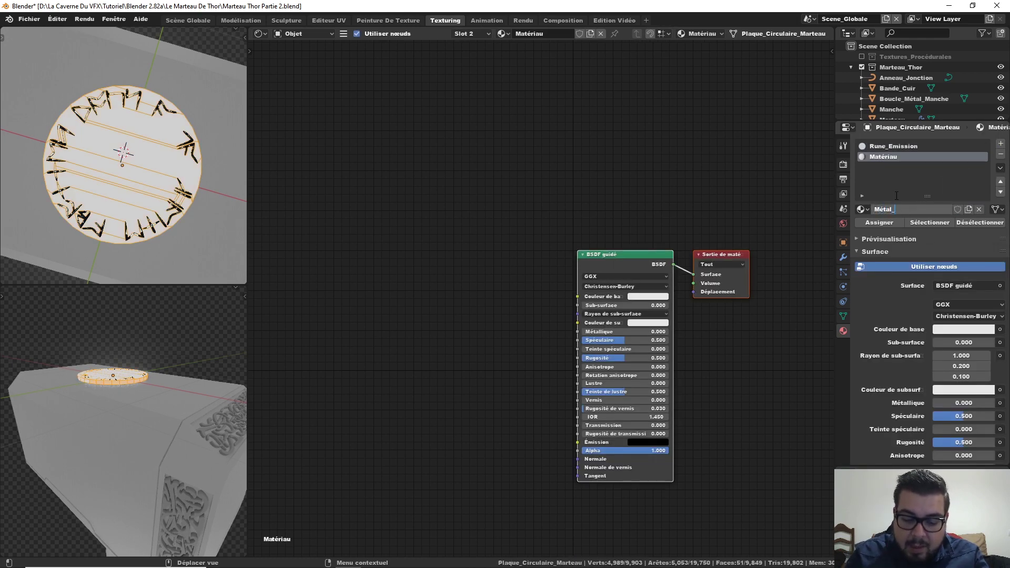
type("Plaque_Circulaire")
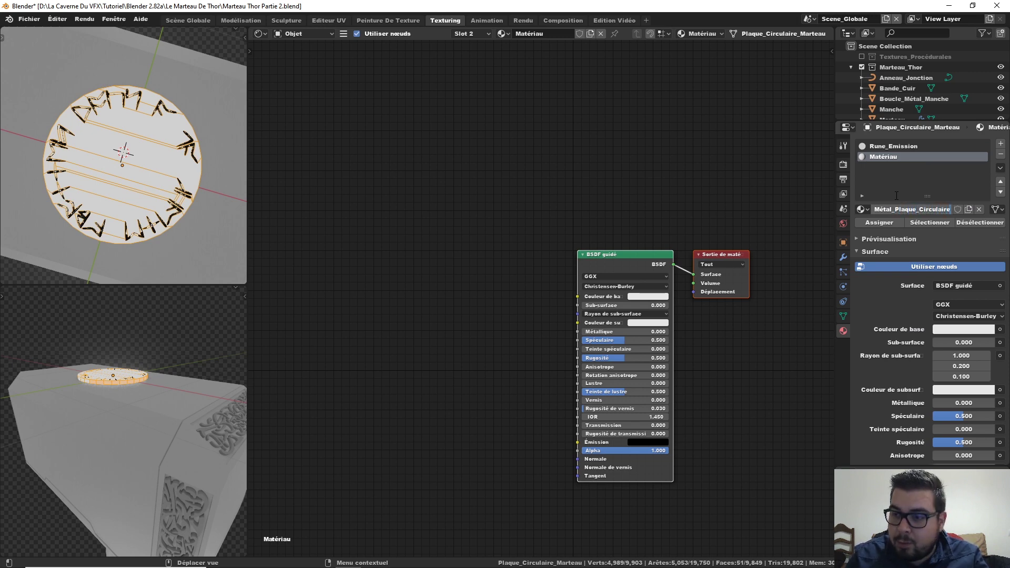
key("Return")
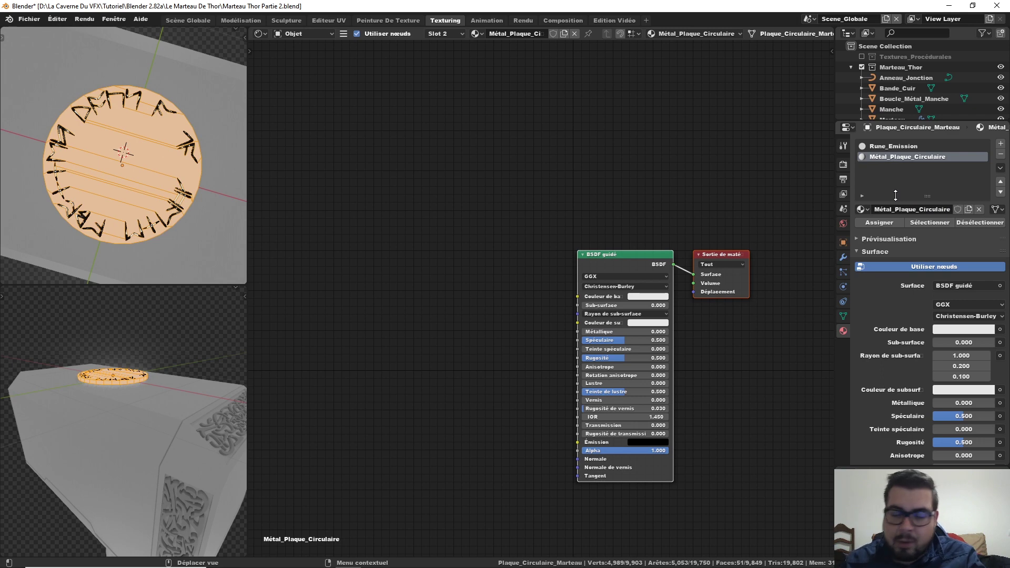
left_click(878, 222)
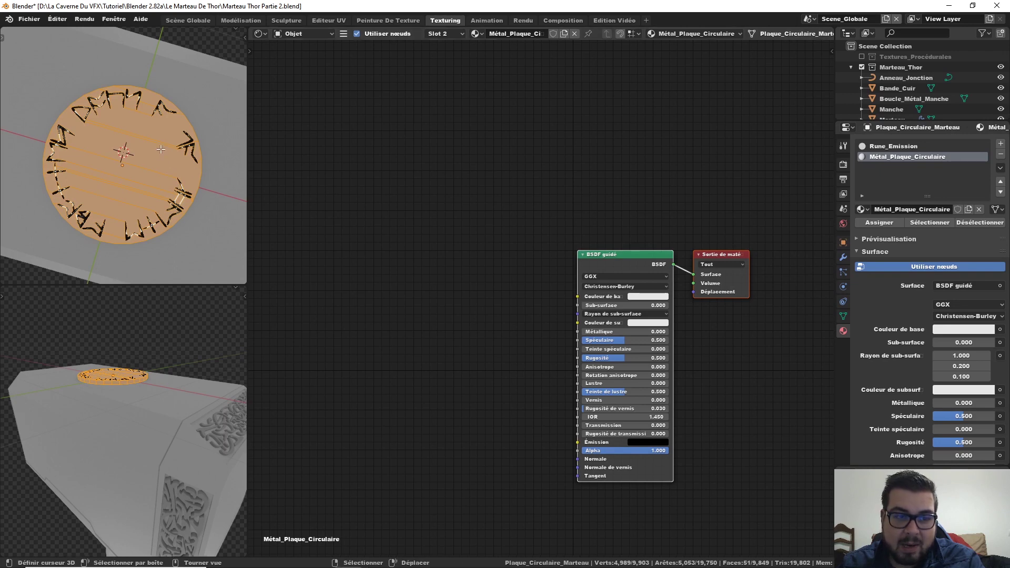
key("Tab")
- Reselect the Rune_Emission slot and move its Emission node nearer the output
mouse_move(162, 143)
middle_mouse_down()
mouse_move(156, 154)
mouse_move(171, 108)
middle_mouse_up()
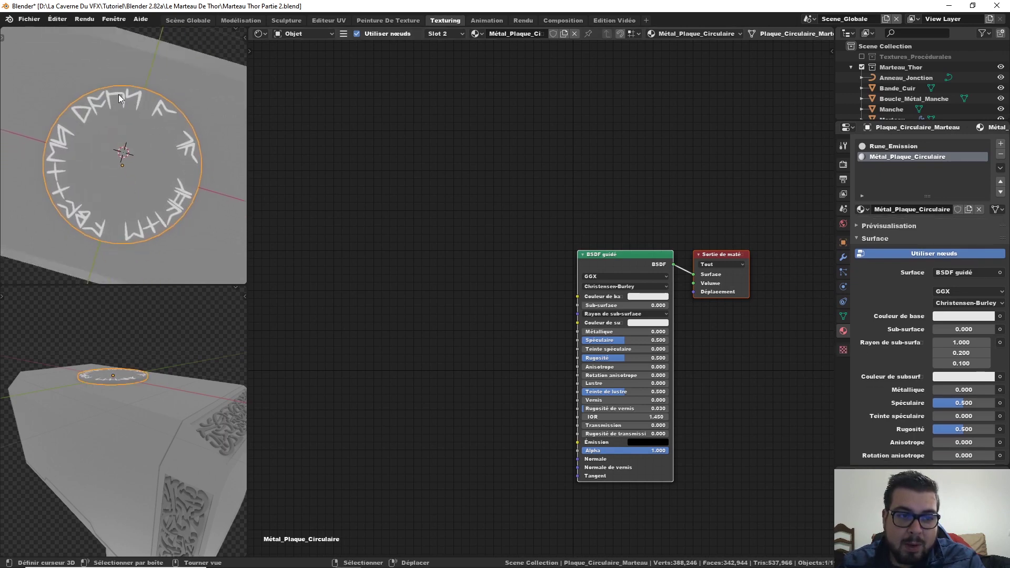
left_click(882, 145)
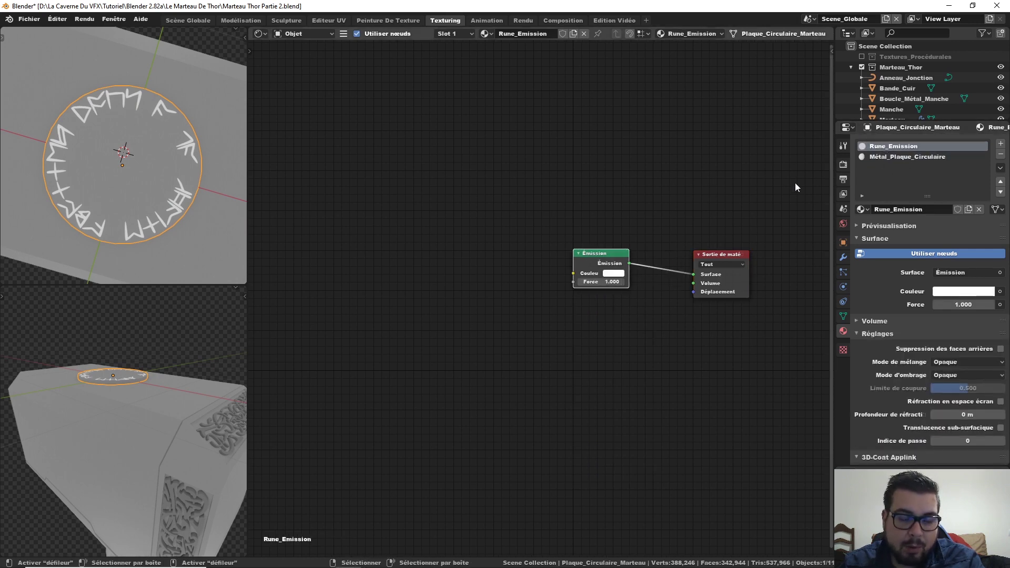
mouse_move(635, 220)
middle_mouse_down()
mouse_move(623, 205)
mouse_move(656, 219)
middle_mouse_up()
scroll(622, 205, "up", 2)
key("g")
left_click(602, 216)
scroll(576, 199, "down", 1)
- Make the Rune_Emission Emission colour light cyan with strength 75
scroll(567, 207, "down", 1)
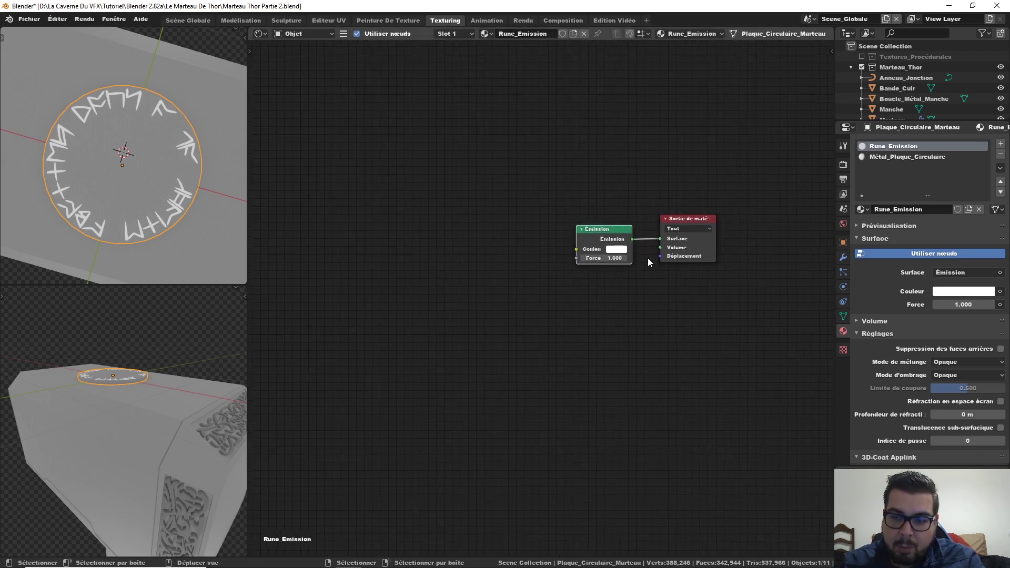
left_click(617, 249)
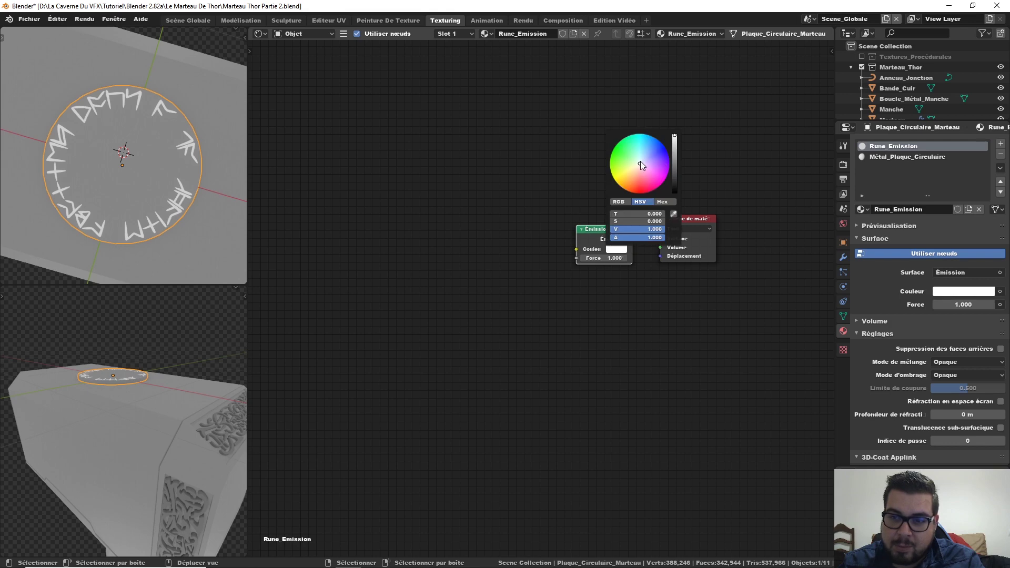
left_click_drag(641, 165, 647, 135)
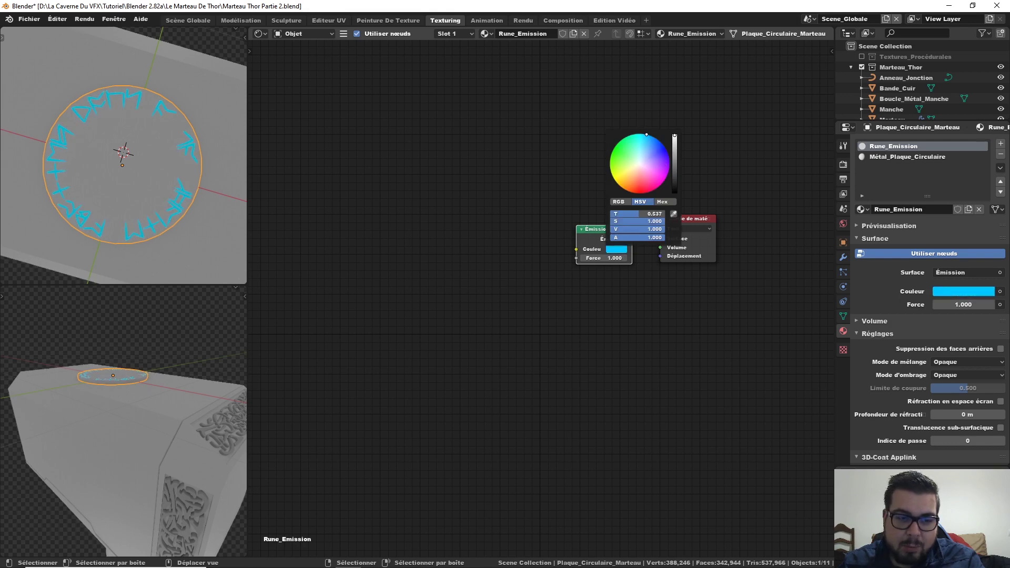
left_click_drag(644, 134, 641, 144)
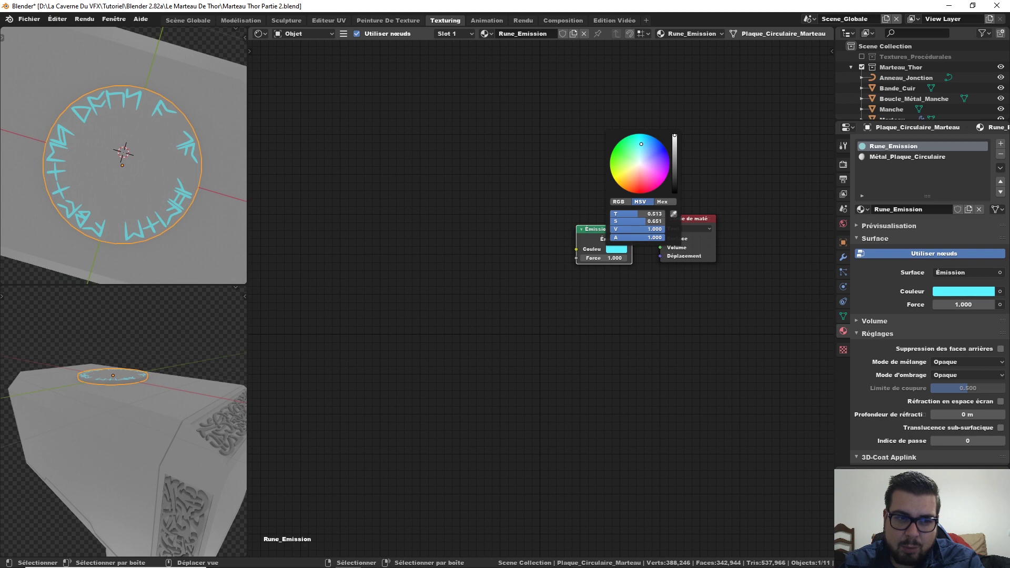
left_click(612, 257)
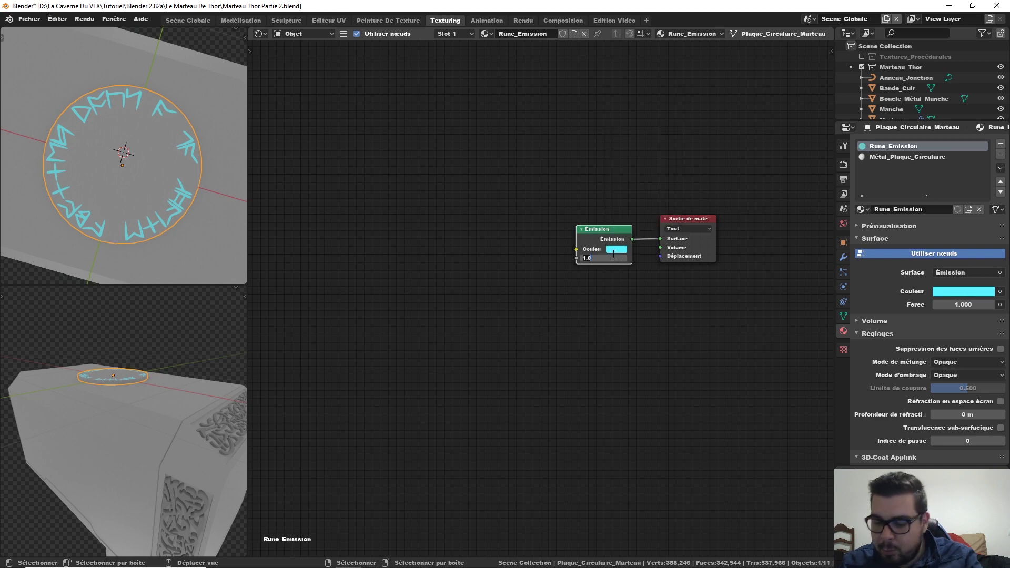
type("75")
key("Return")
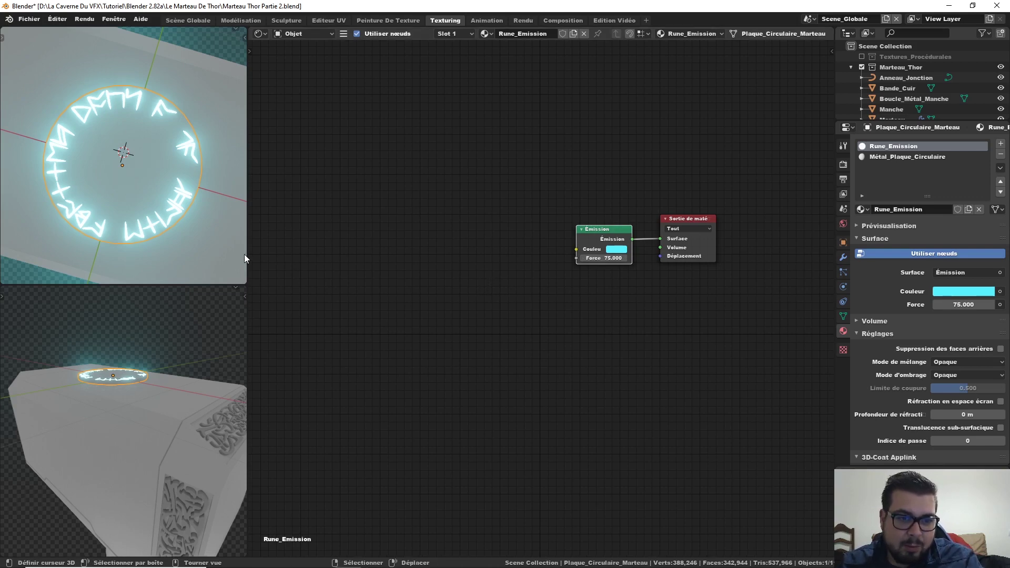
mouse_move(554, 263)
middle_mouse_down("shift")
mouse_move(650, 272)
mouse_move(604, 261)
middle_mouse_up("shift")
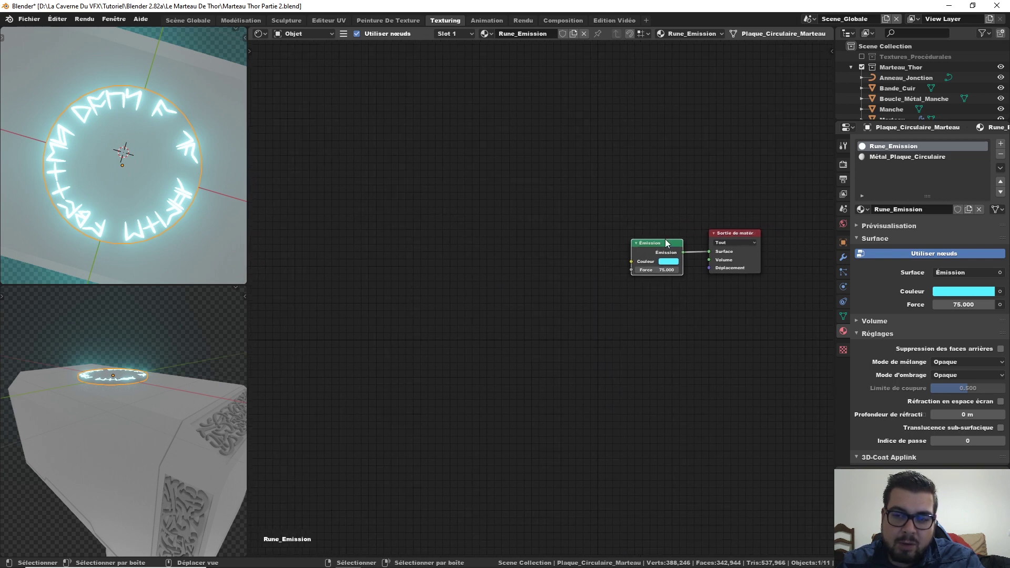
mouse_move(664, 245)
left_mouse_down()
mouse_move(579, 262)
mouse_move(557, 284)
left_mouse_up()
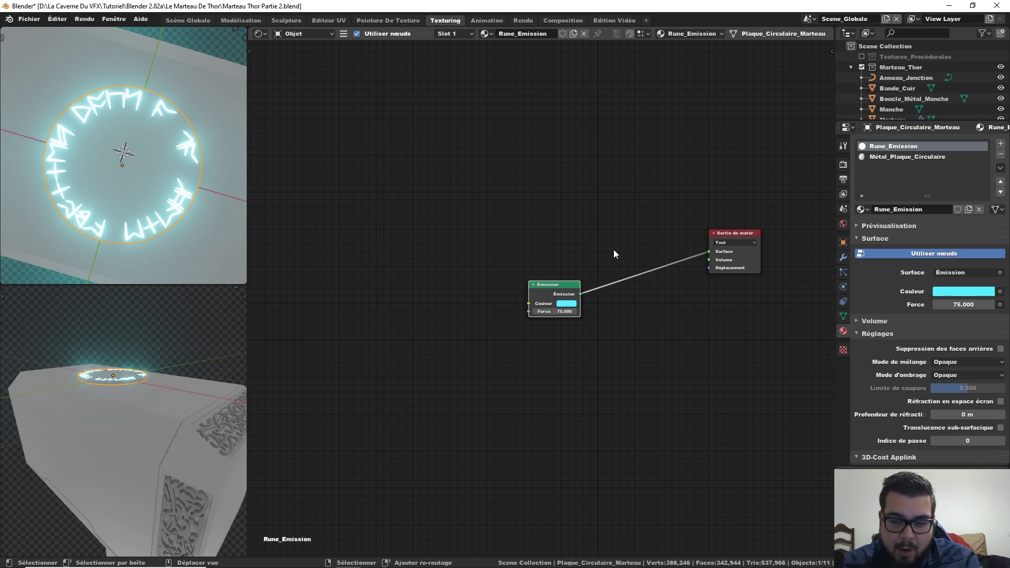
- Insert a Shader de mélange between Emission and the output, with Fac set to 0
key("shift+a")
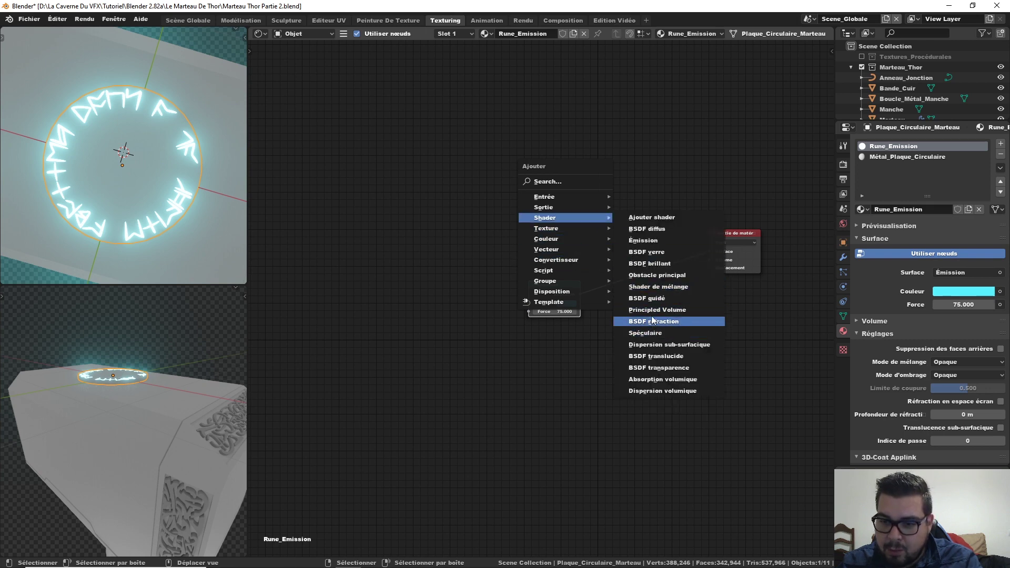
left_click(677, 289)
left_click(627, 237)
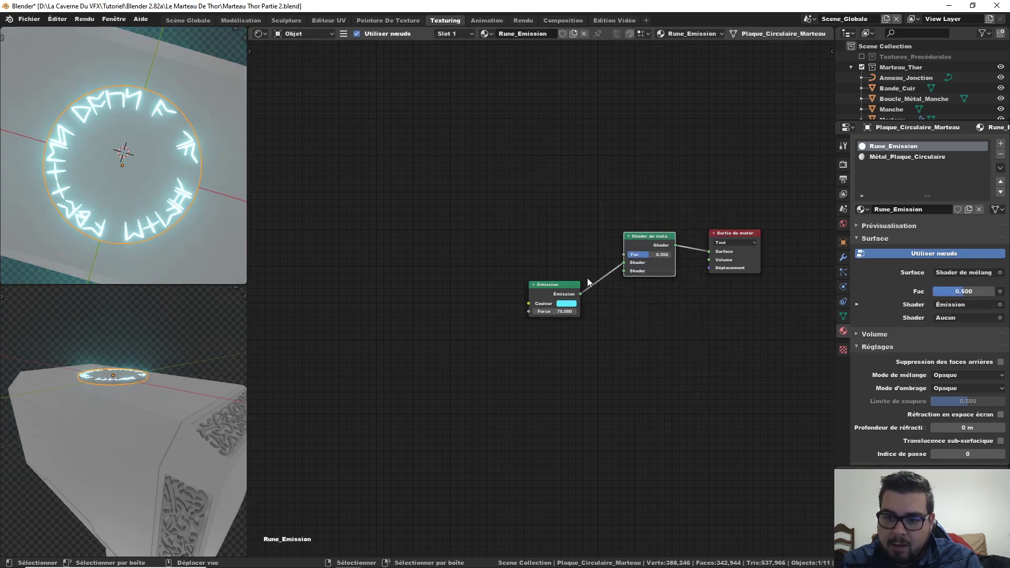
left_click(558, 291)
left_click_drag(558, 291, 522, 216)
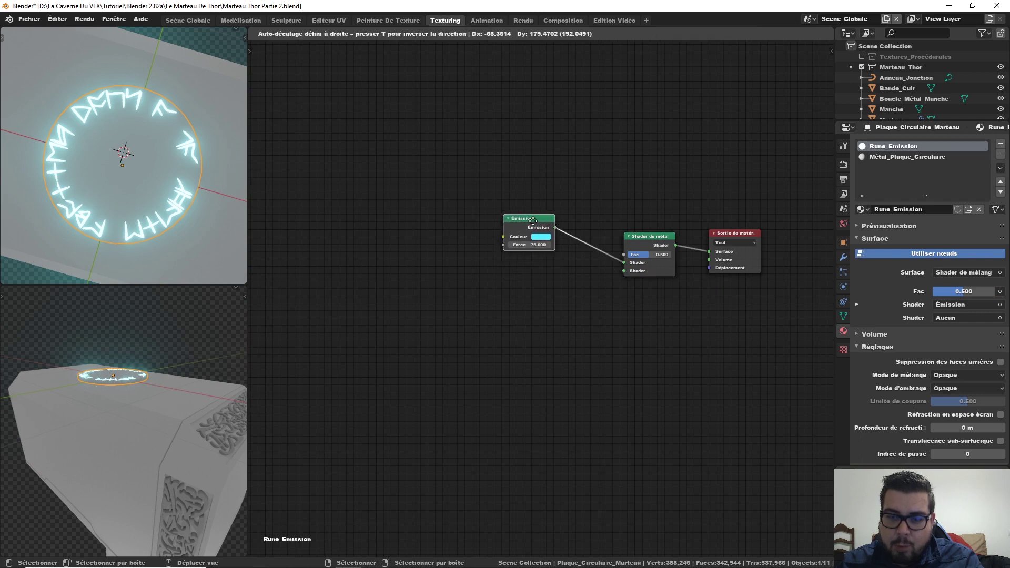
mouse_move(658, 257)
left_mouse_down()
mouse_move(633, 258)
mouse_move(660, 255)
left_mouse_up()
left_click(660, 254)
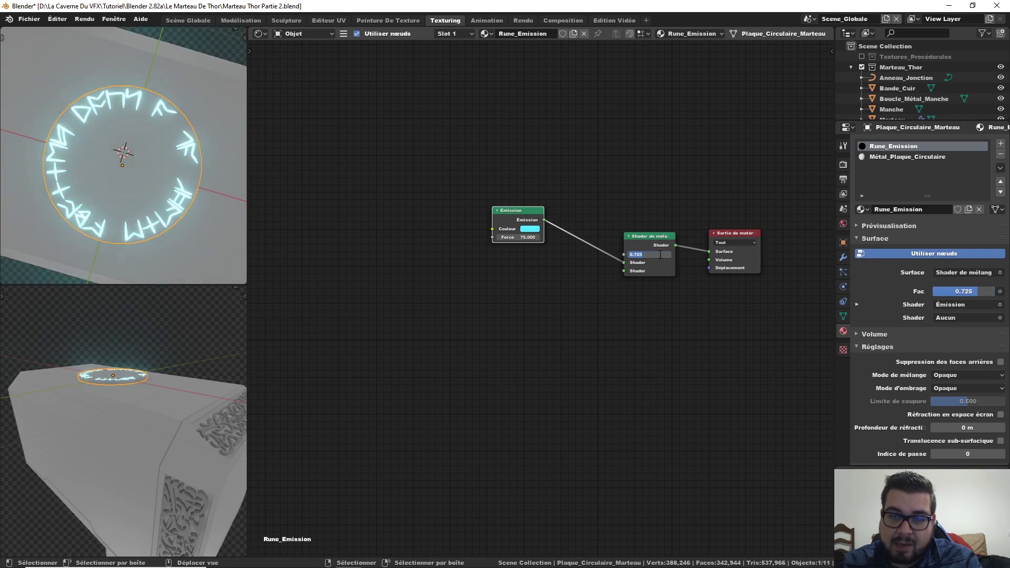
type("0.000")
key("Return")
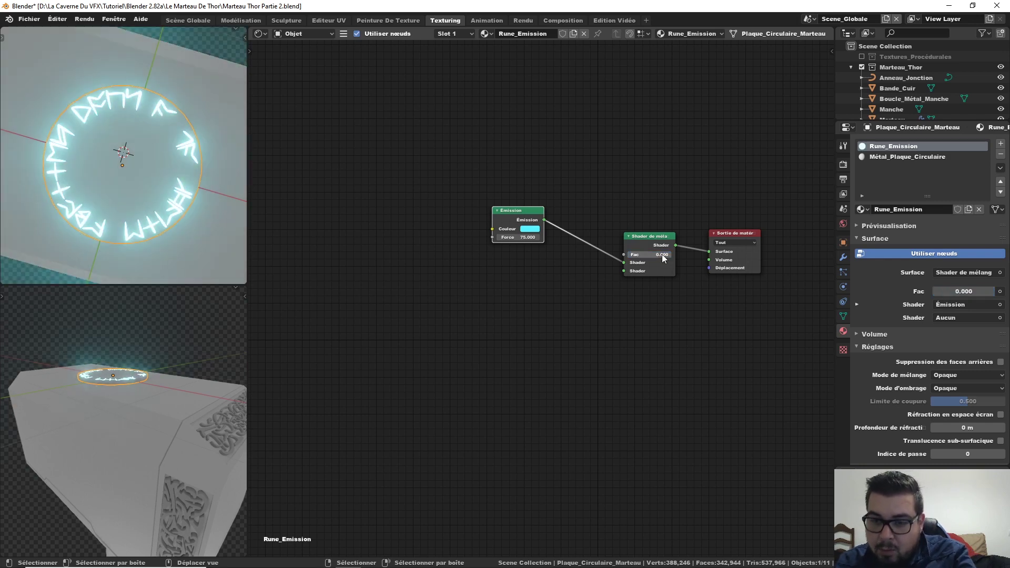
key("shift+a")
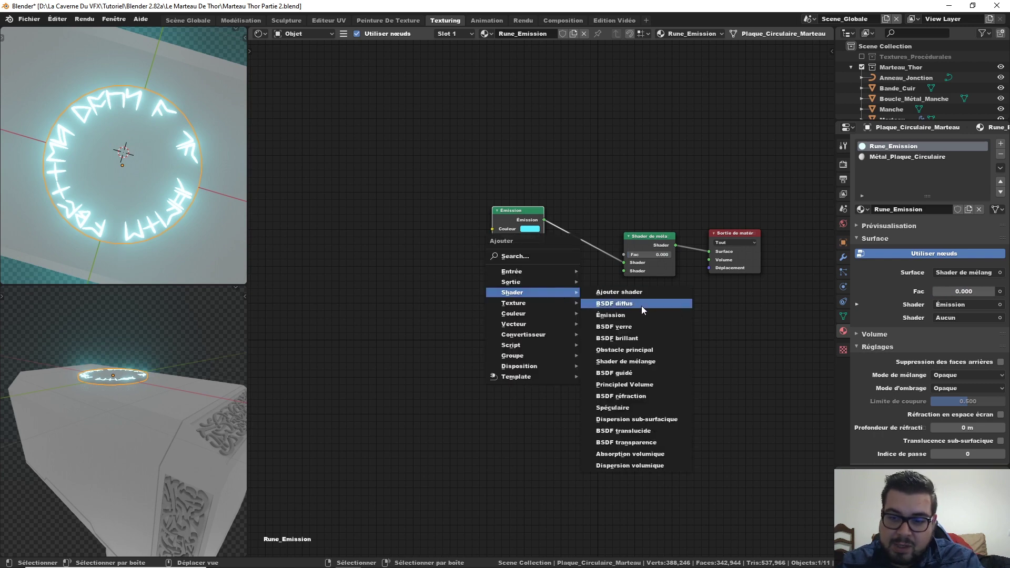
- Add a BSDF guidé into the mix shader's second input and set Fac to 1
left_click(631, 372)
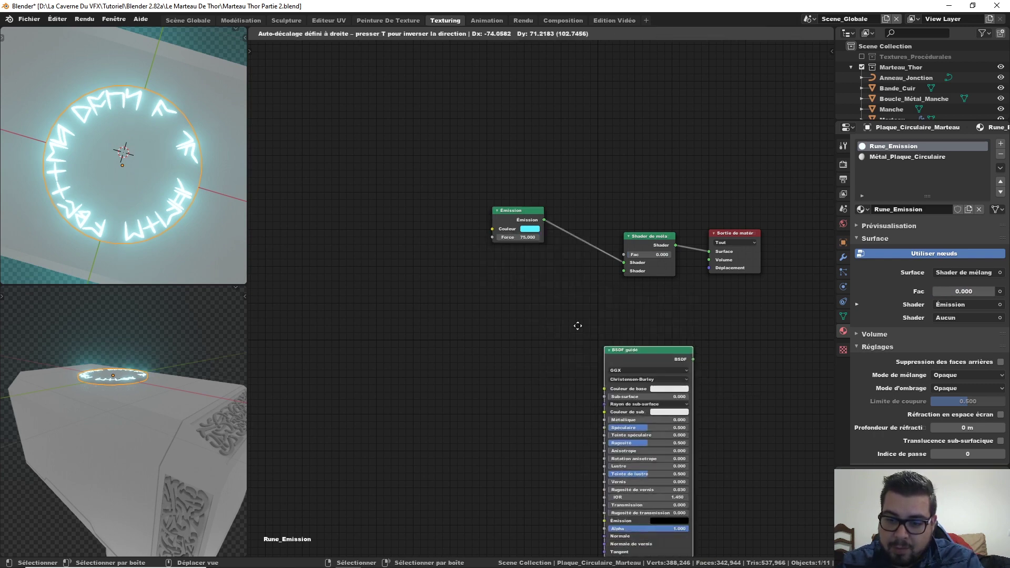
left_click_drag(563, 289, 678, 254)
middle_click_drag(630, 323, 643, 292)
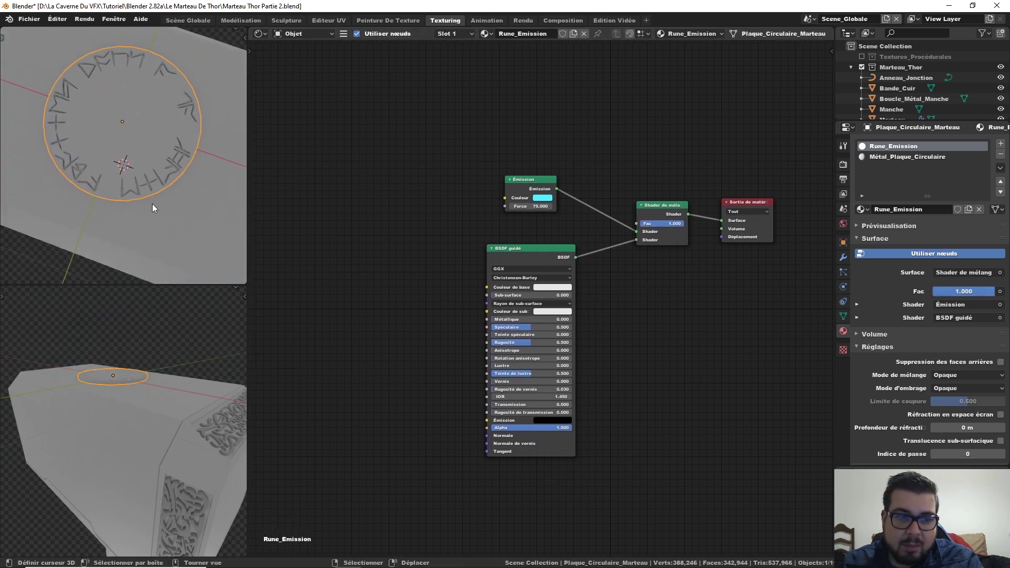
scroll(157, 210, "up", 2)
scroll(158, 206, "up", 3)
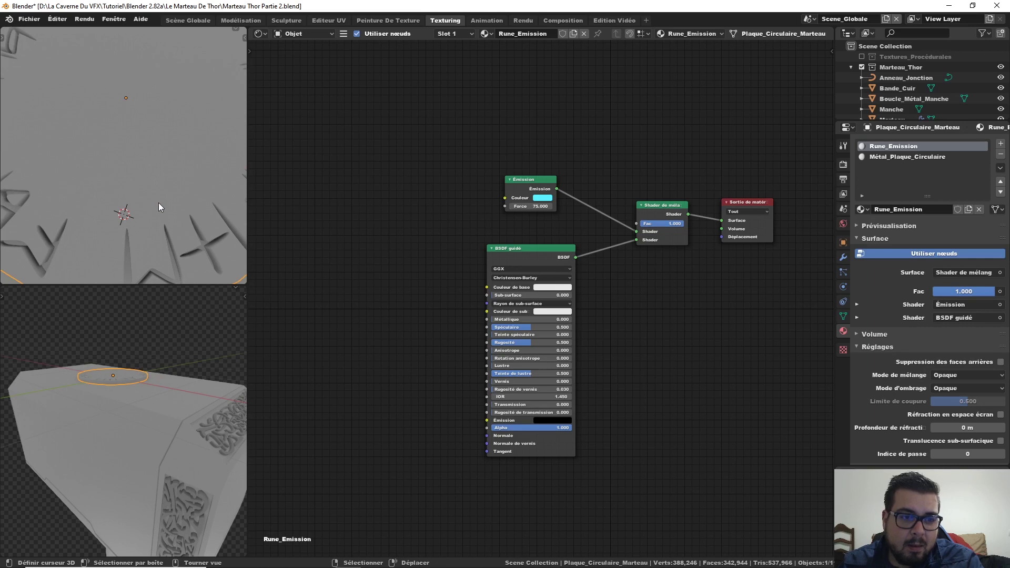
scroll(159, 206, "down", 3)
scroll(211, 216, "up", 2)
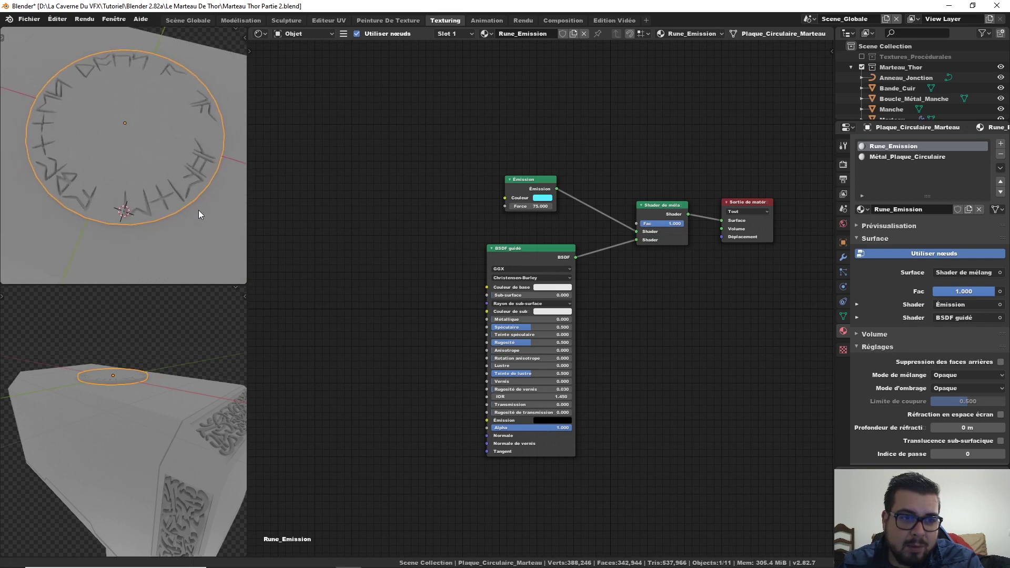
- Give the BSDF guidé a black base colour, Métallique 1, Spéculaire 1 and Rugosité 0
left_click(555, 286)
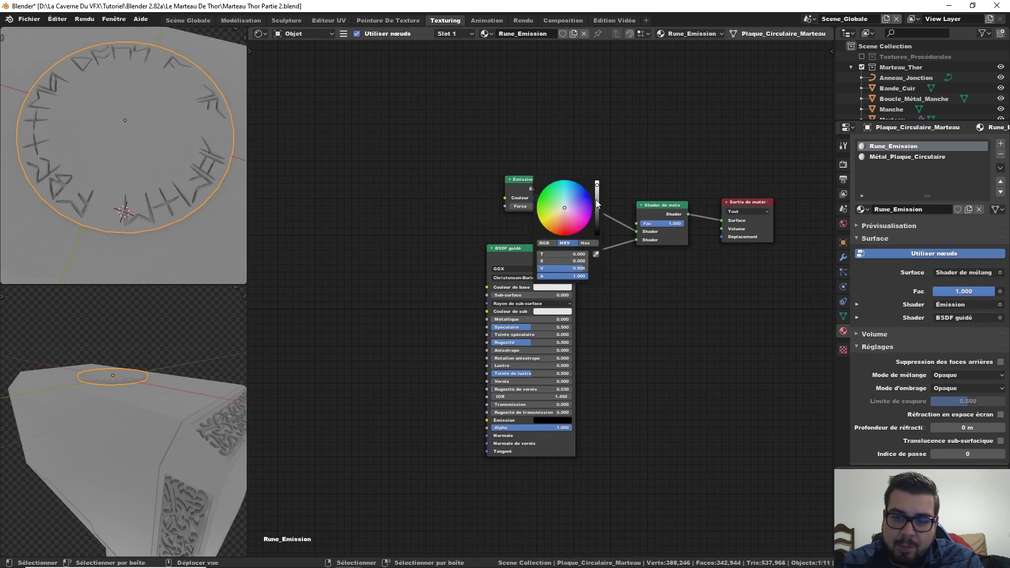
left_click_drag(597, 185, 597, 235)
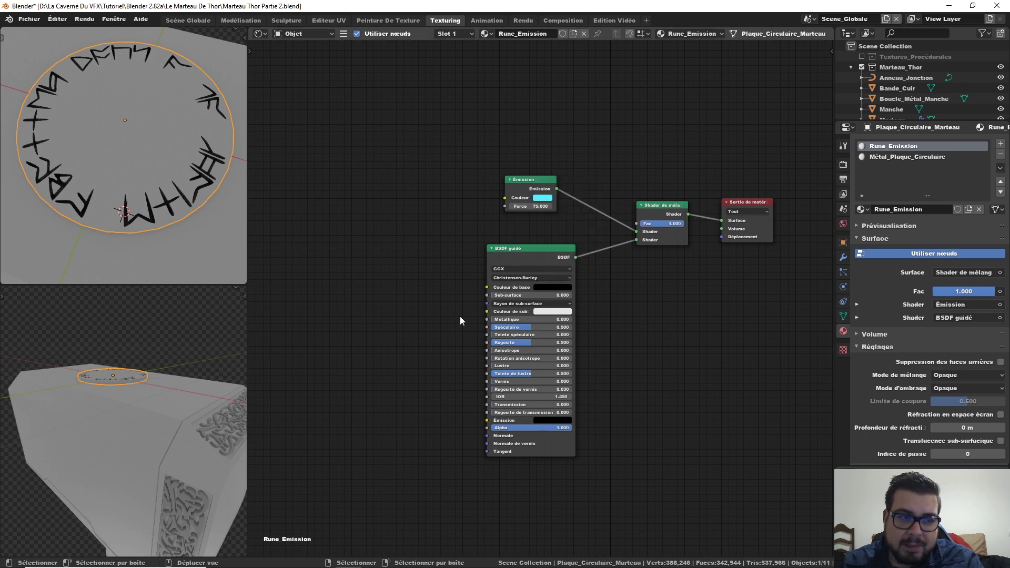
left_click_drag(528, 319, 554, 316)
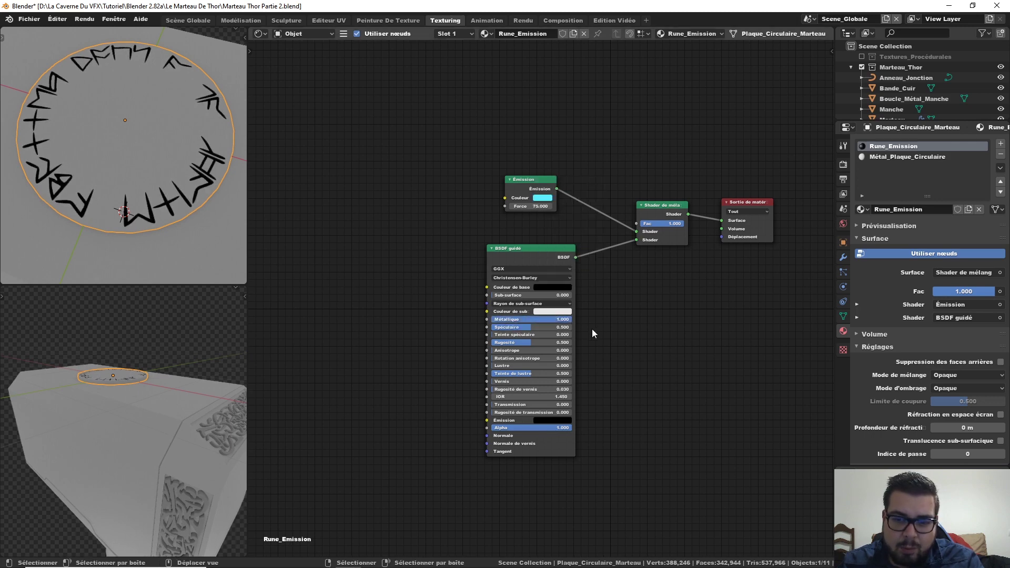
left_click(521, 328)
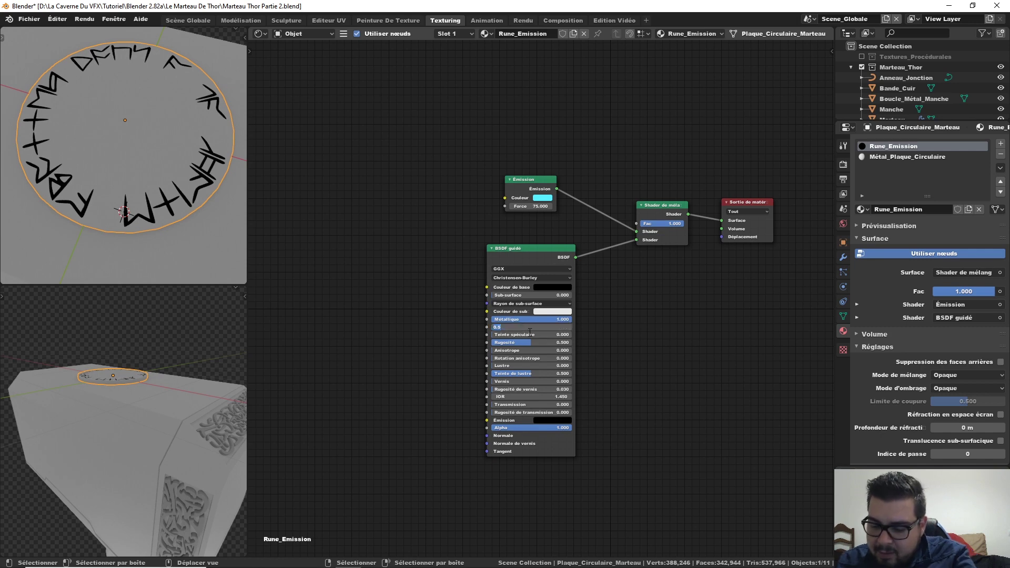
type("1")
key("Return")
key("BackSpace")
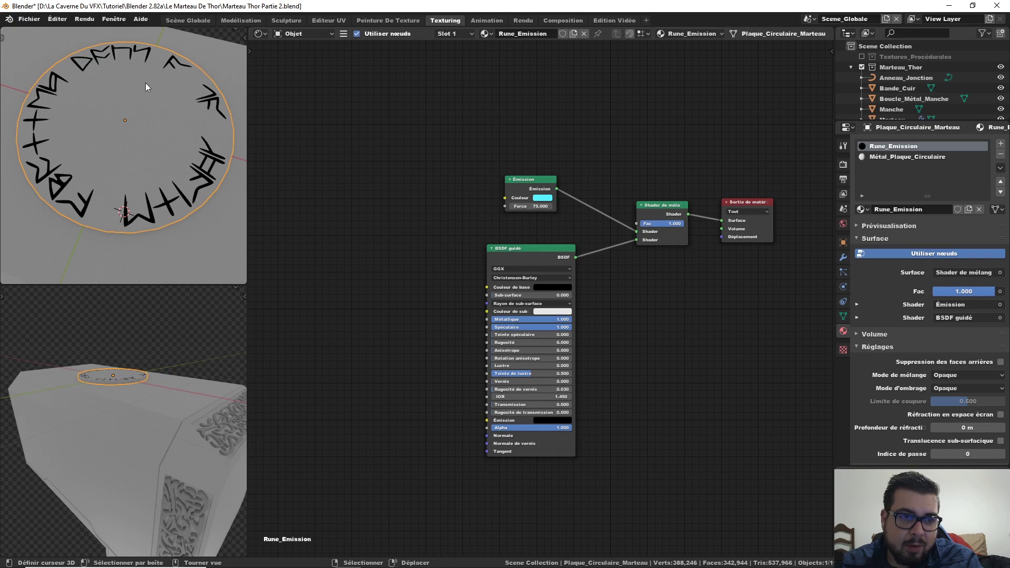
middle_click_drag(158, 160, 164, 172)
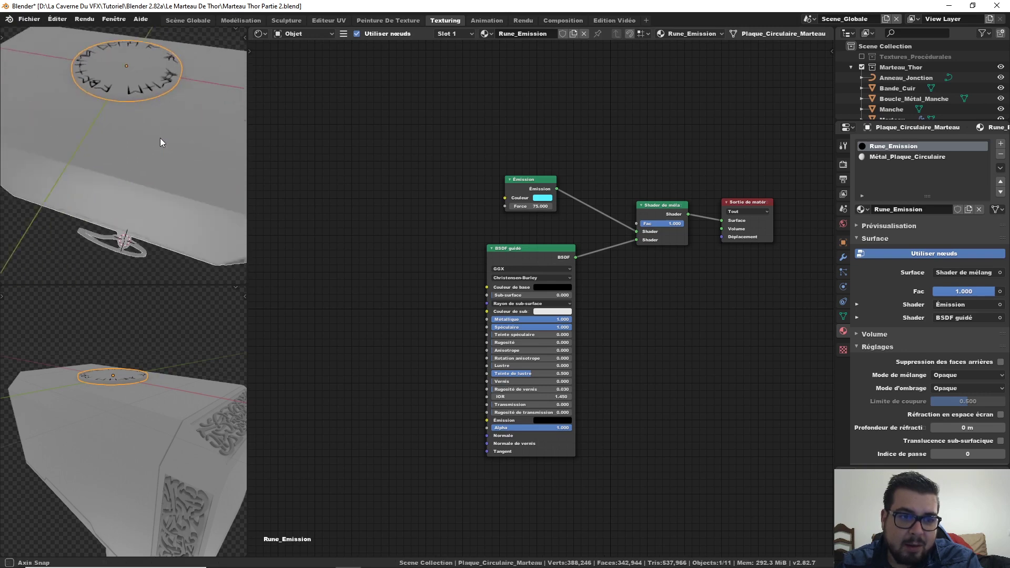
scroll(166, 159, "up", 3)
scroll(166, 143, "up", 3)
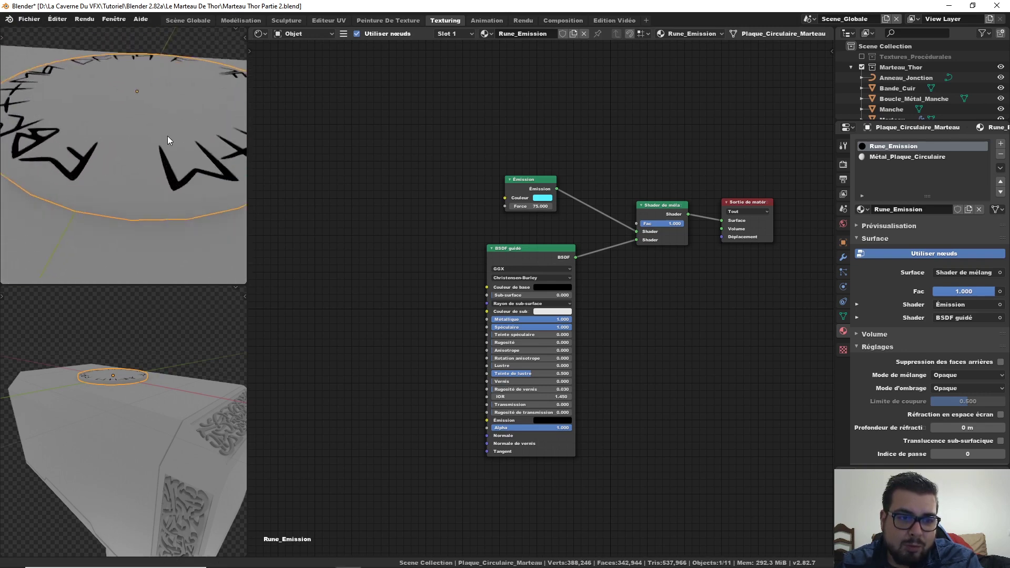
scroll(167, 136, "up", 2)
middle_click_drag(171, 141, 163, 146)
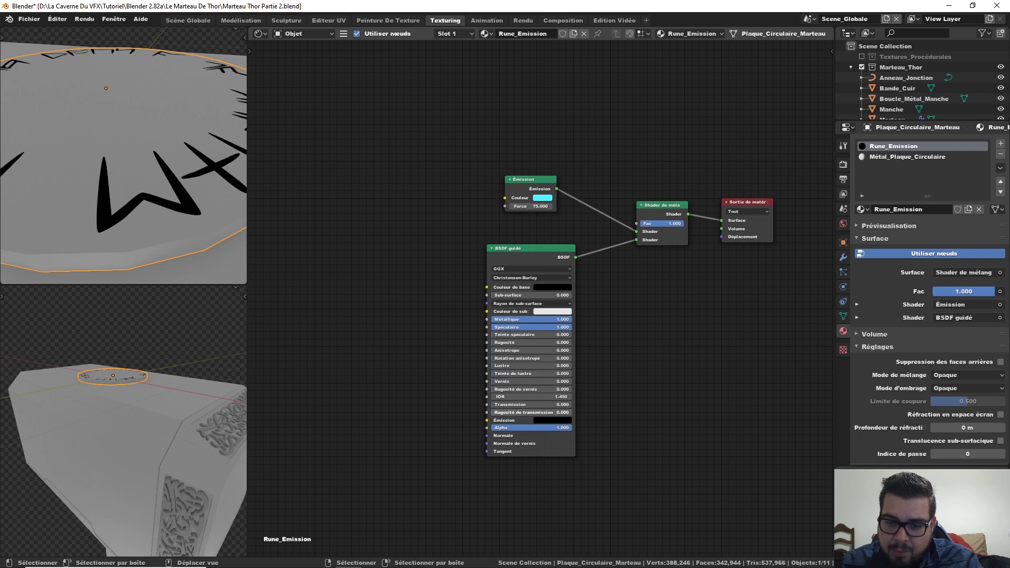
- Set Rugosité de transmission to 0 and tidy the BSDF guidé node's position
double_click(526, 412)
key("Return")
scroll(545, 268, "down", 2)
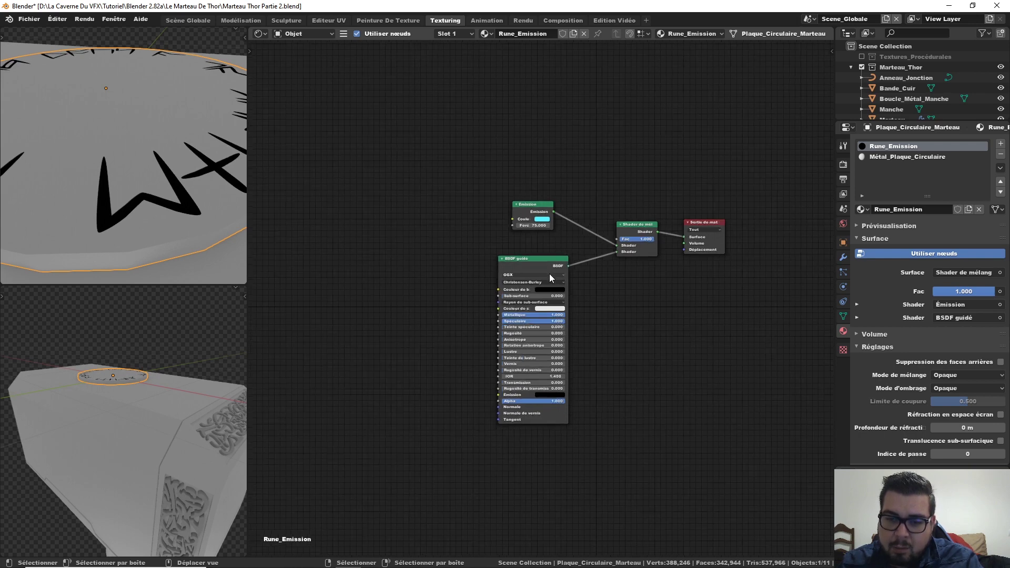
left_click_drag(538, 264, 543, 271)
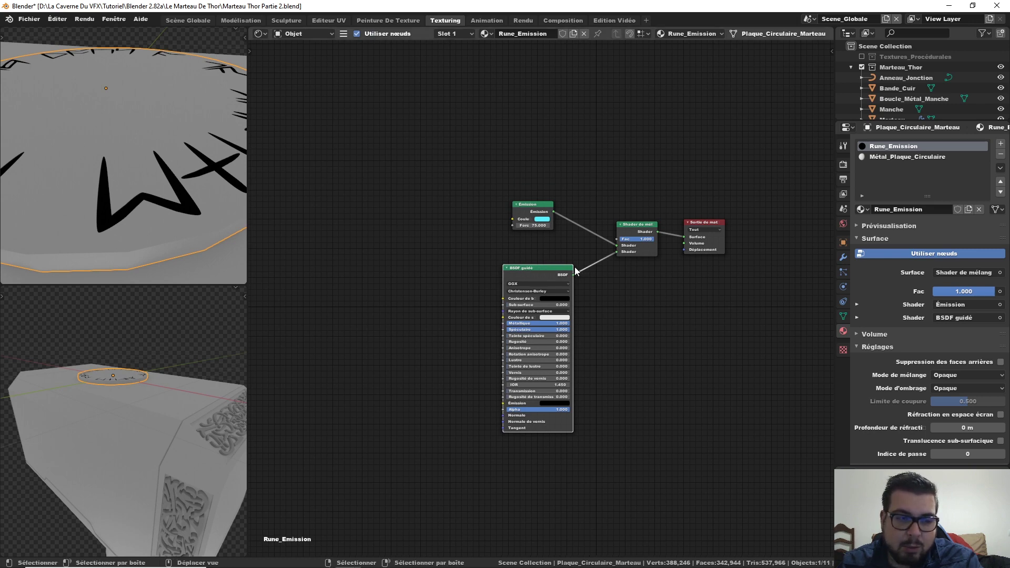
middle_click_drag(561, 246, 585, 253)
left_click_drag(564, 274, 555, 263)
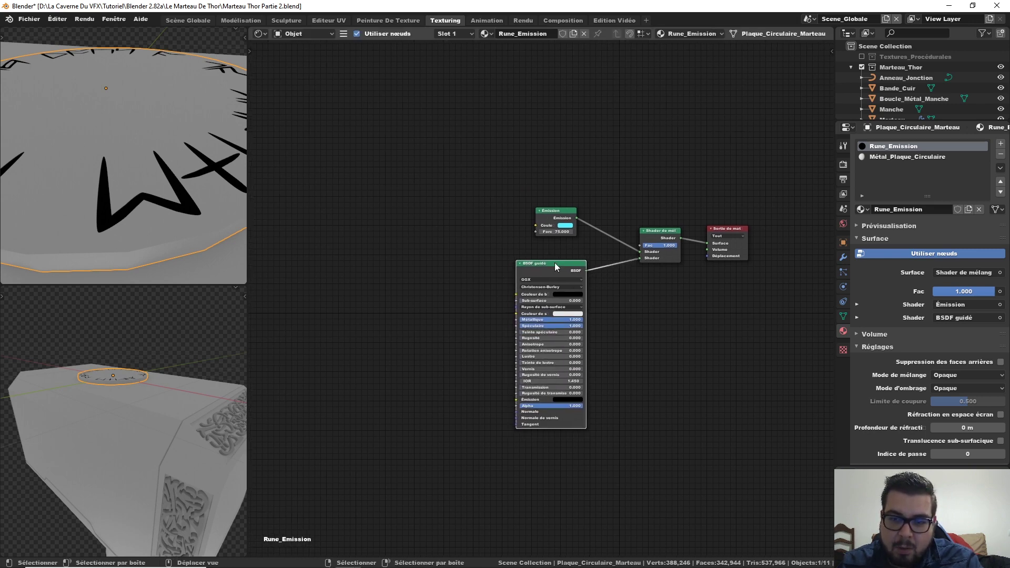
- Compare mix Fac 1 and 0, leave it at 0, then edit Métal_Plaque_Circulaire
left_click_drag(964, 290, 936, 291)
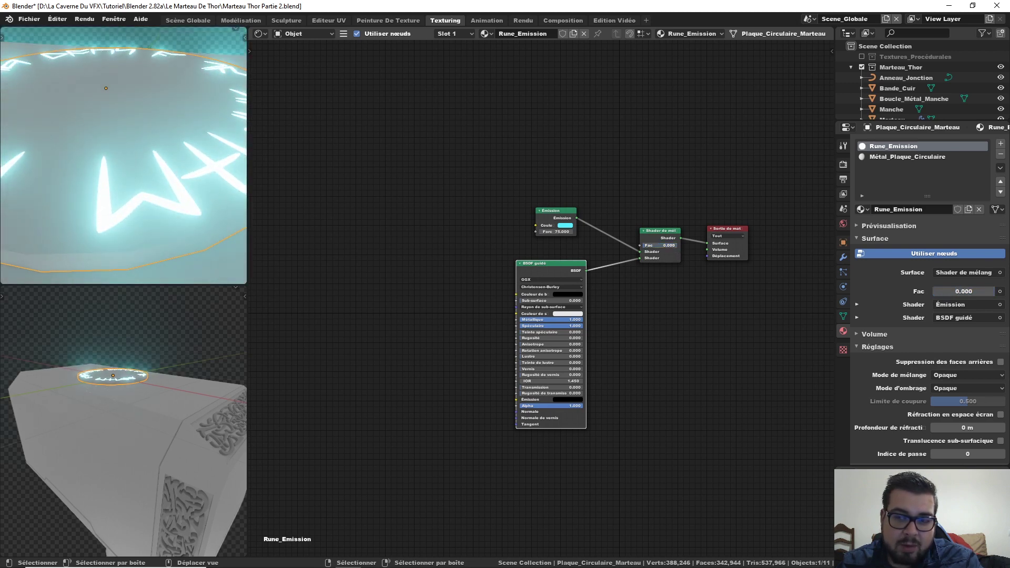
key("ctrl+z")
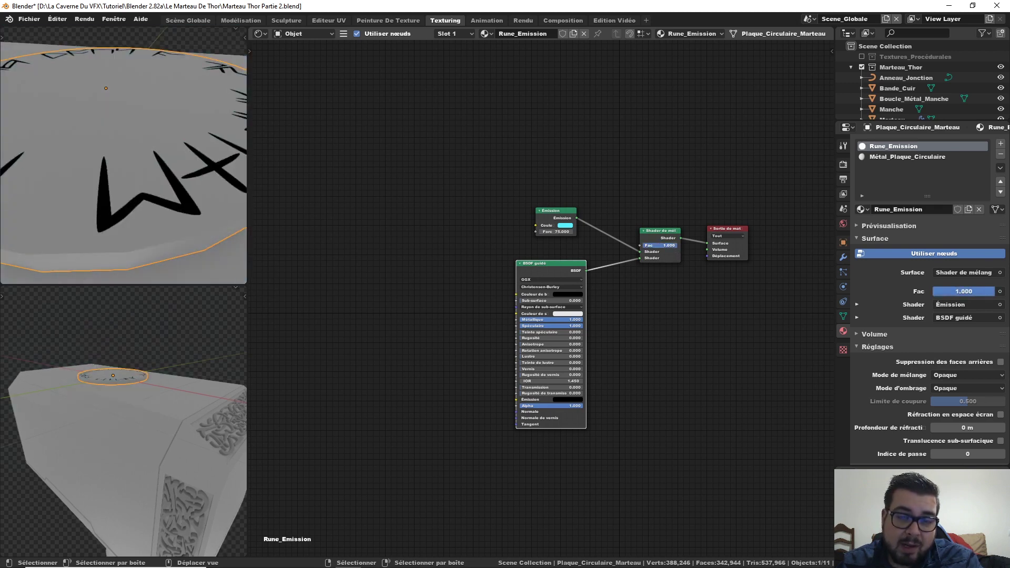
left_click_drag(643, 245, 620, 245)
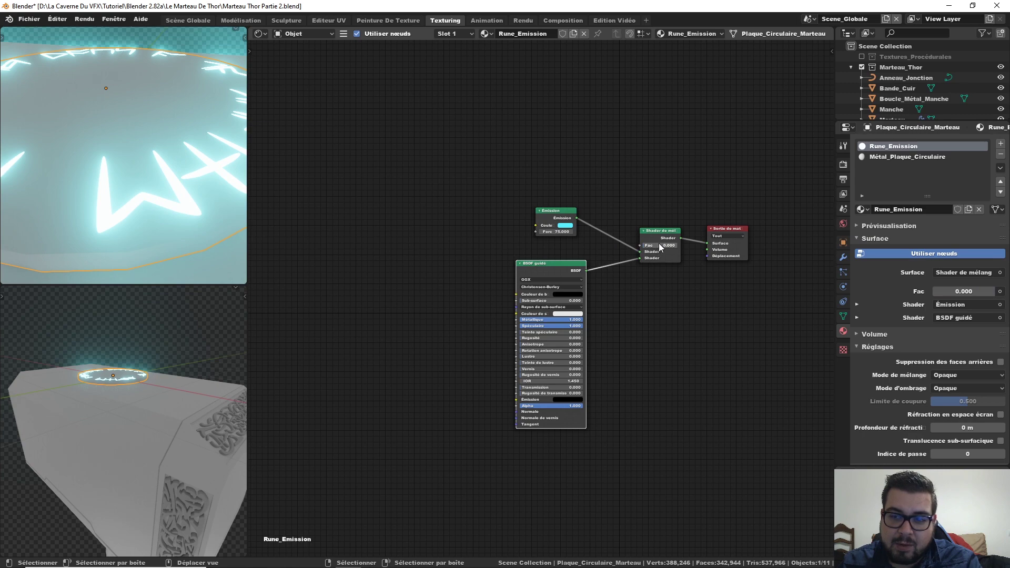
left_click(910, 157)
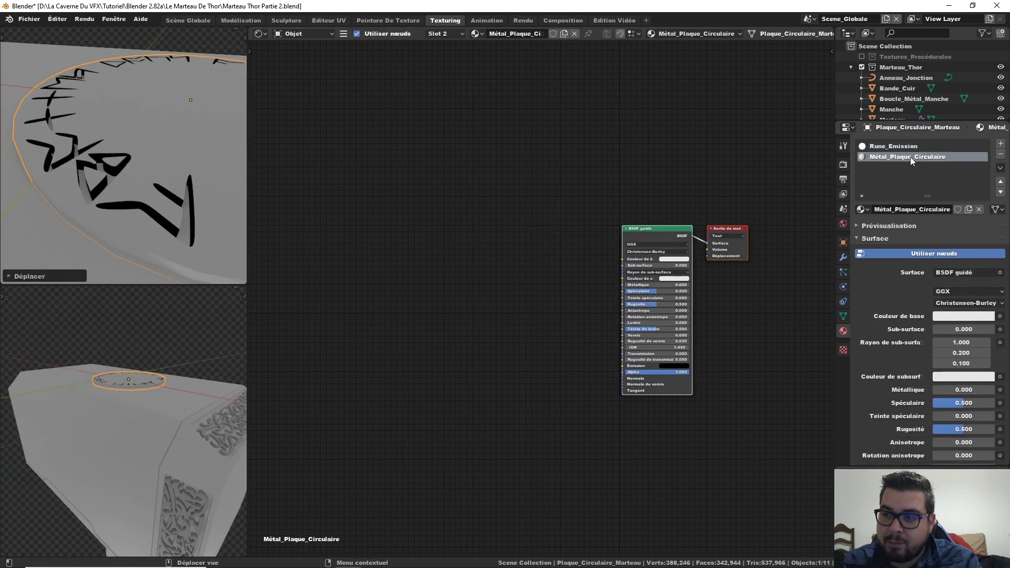
- Give the BSDF guidé a grey base colour at value 0.747 and Métallique 1.000
scroll(170, 153, "down", 4)
middle_click_drag(167, 185, 182, 151)
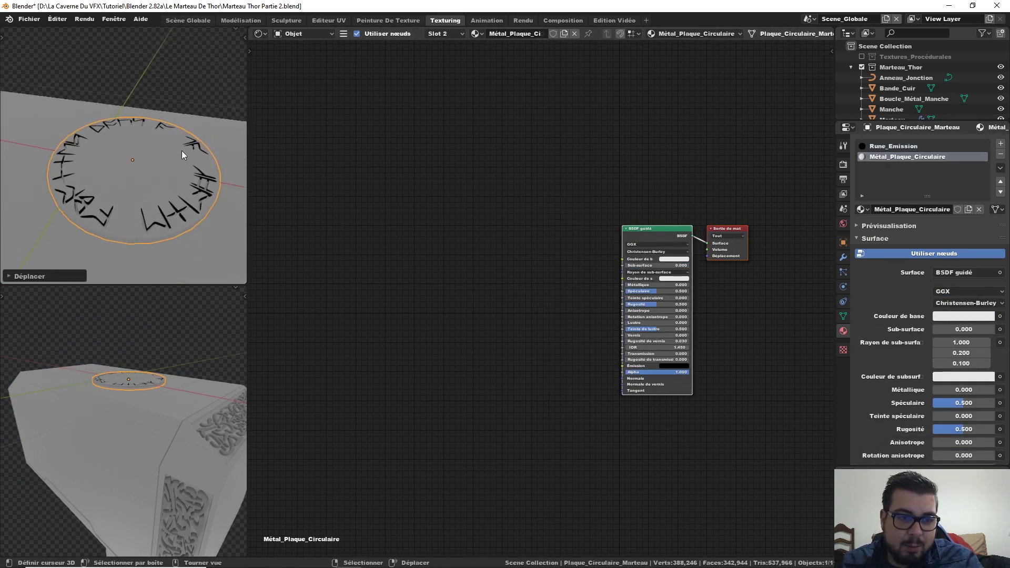
middle_click_drag(565, 239, 504, 220)
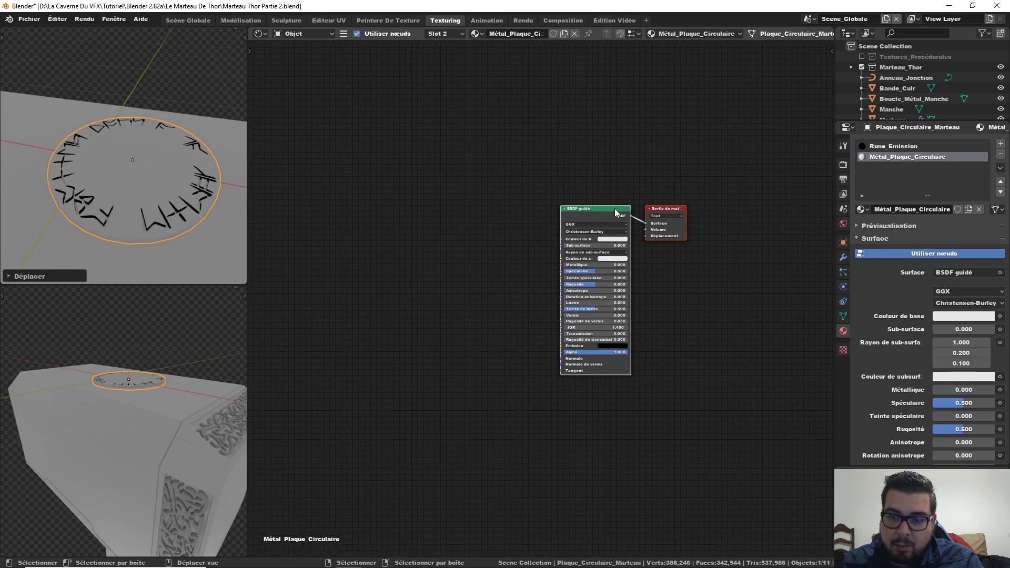
left_click_drag(614, 208, 474, 194)
left_click(588, 208)
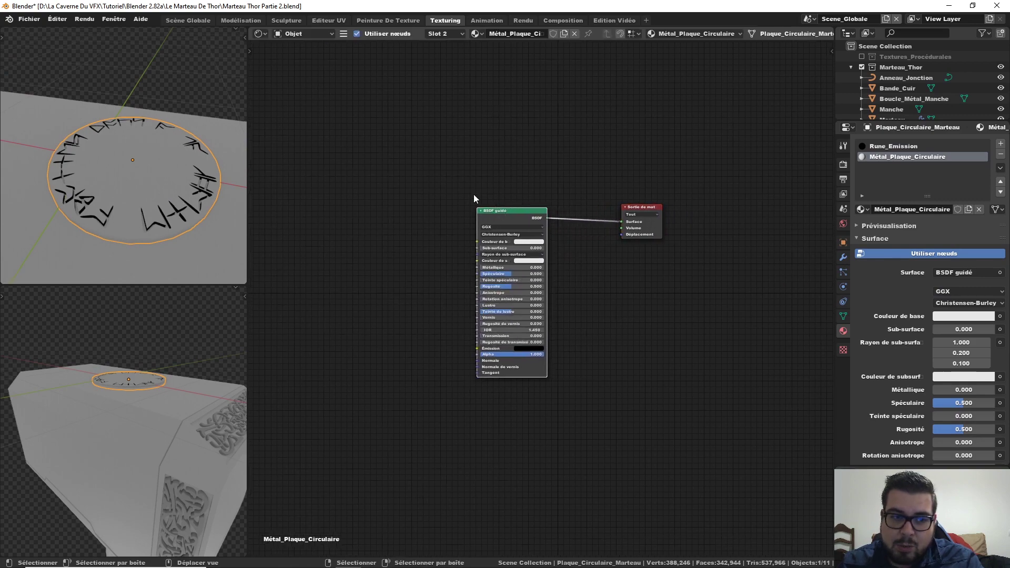
scroll(542, 218, "up", 2)
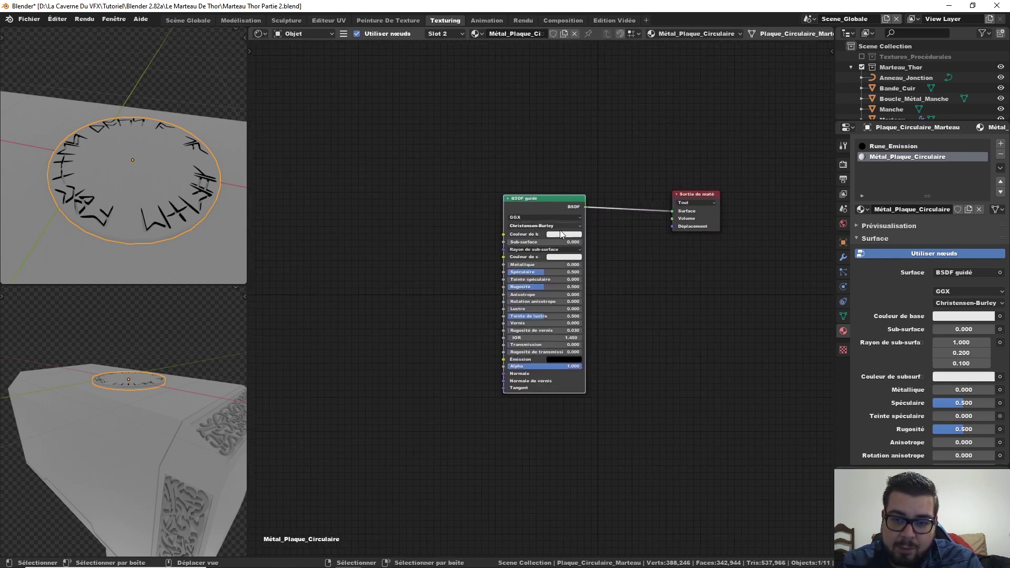
left_click(561, 233)
left_click_drag(607, 142, 604, 151)
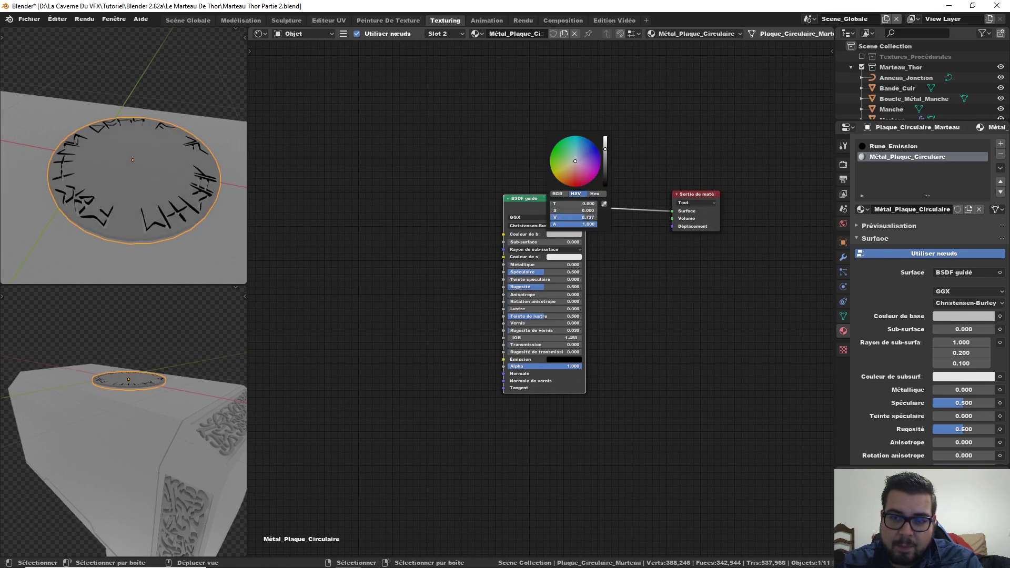
scroll(560, 230, "up", 1)
left_click_drag(516, 259, 589, 259)
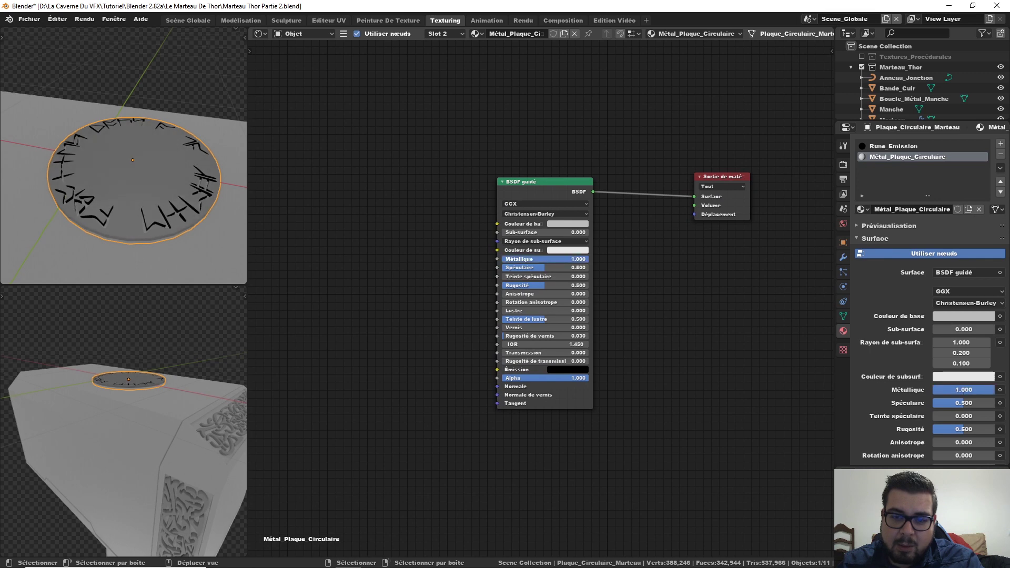
mouse_move(182, 149)
middle_mouse_down()
mouse_move(172, 196)
mouse_move(172, 174)
mouse_move(177, 204)
mouse_move(189, 203)
middle_mouse_up()
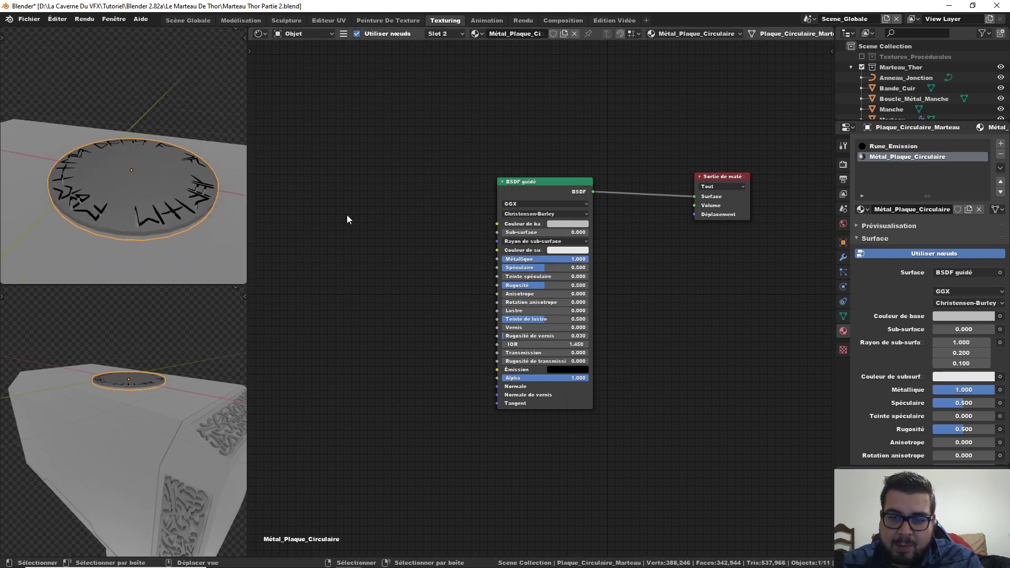
key("shift+a")
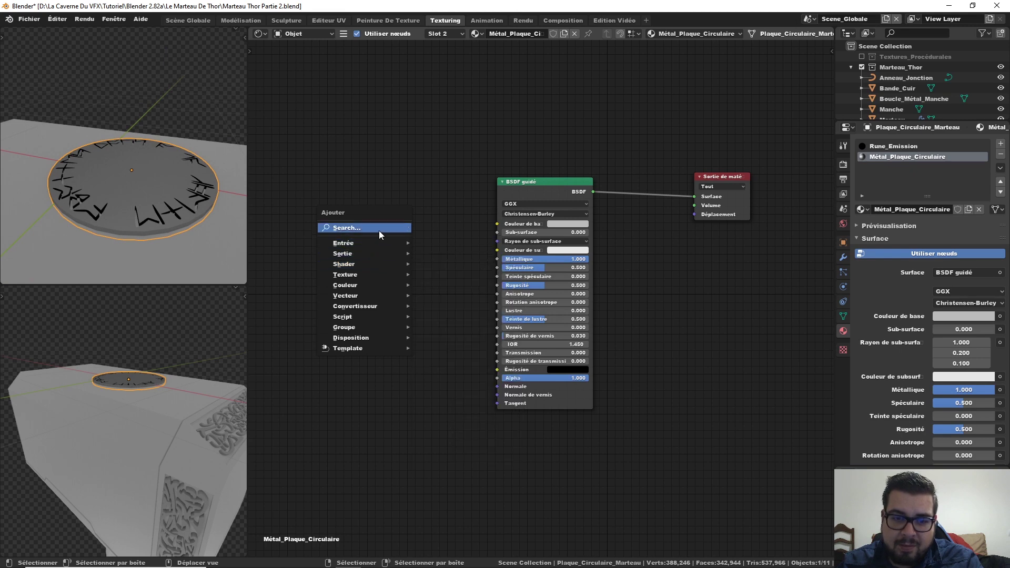
- Add a Fresnel node with IOR 2.641 driving the BSDF guidé's Spéculaire input
left_click(379, 231)
type("fres")
left_click(406, 249)
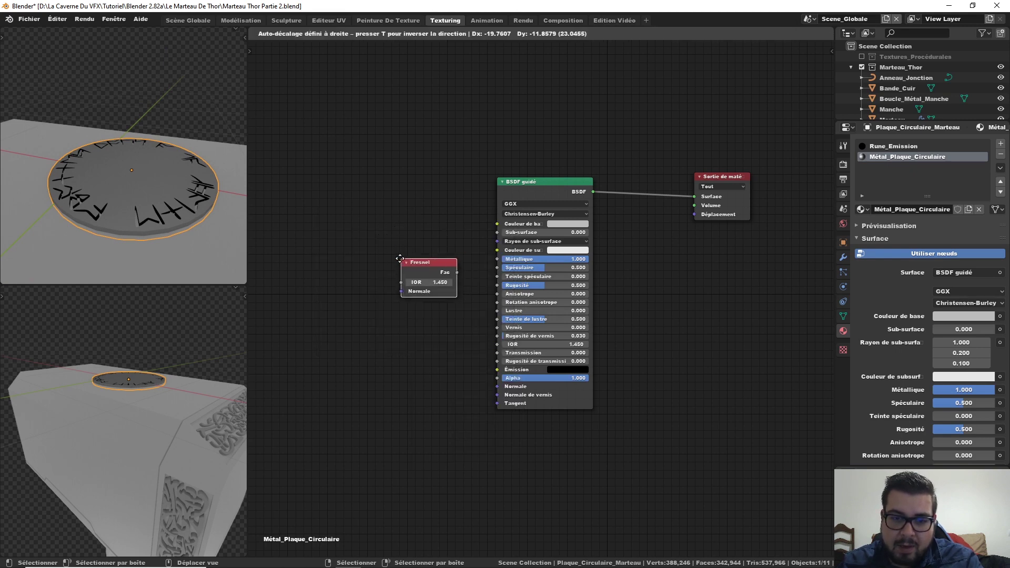
left_click_drag(453, 264, 496, 267)
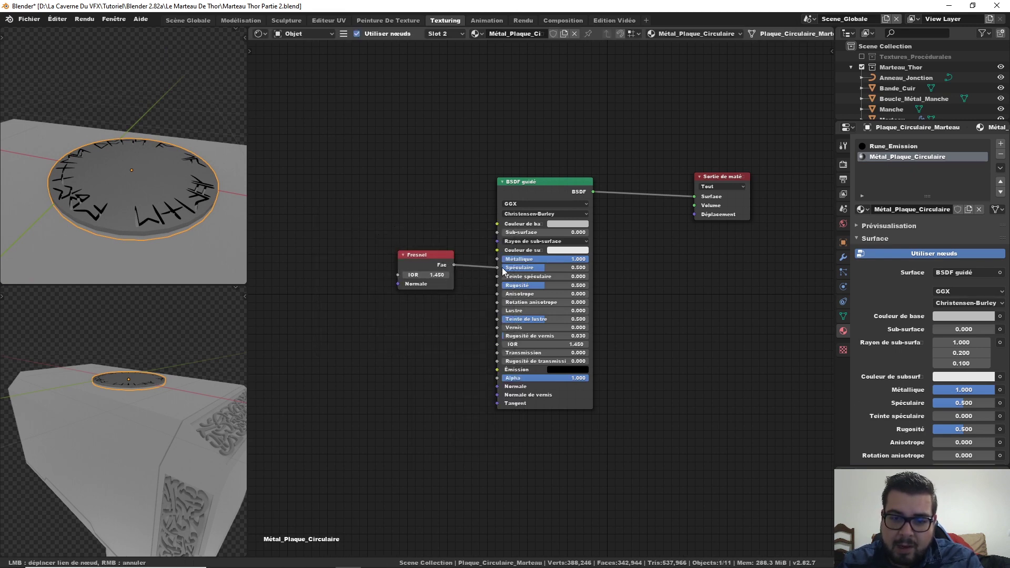
left_click_drag(419, 254, 402, 255)
left_click(418, 275)
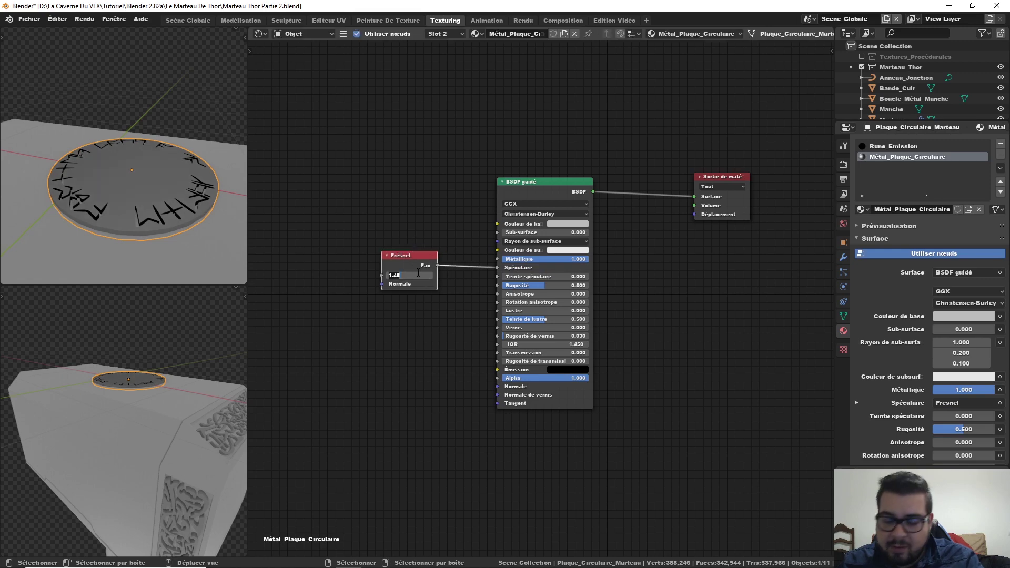
type("2.641")
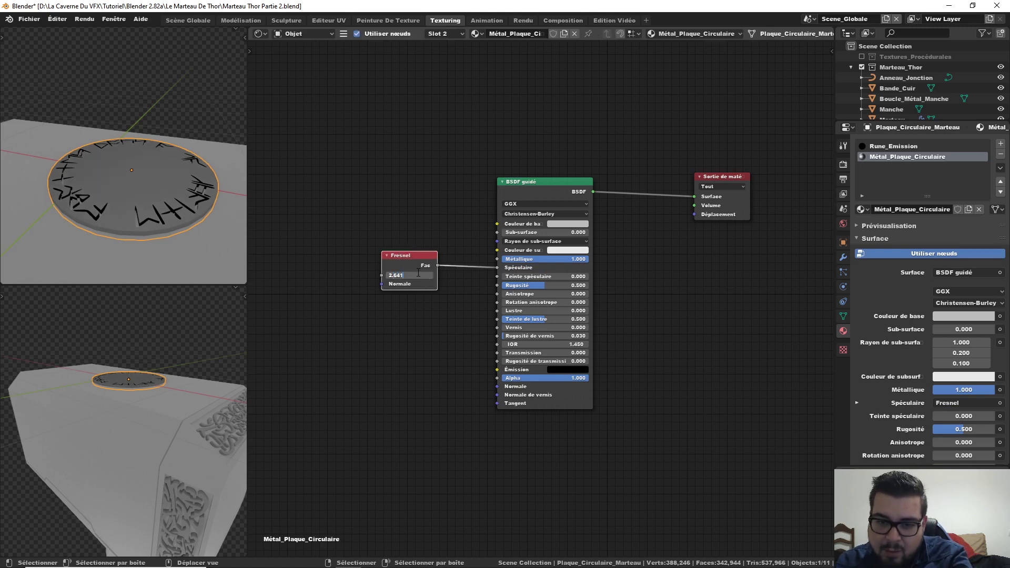
key("Return")
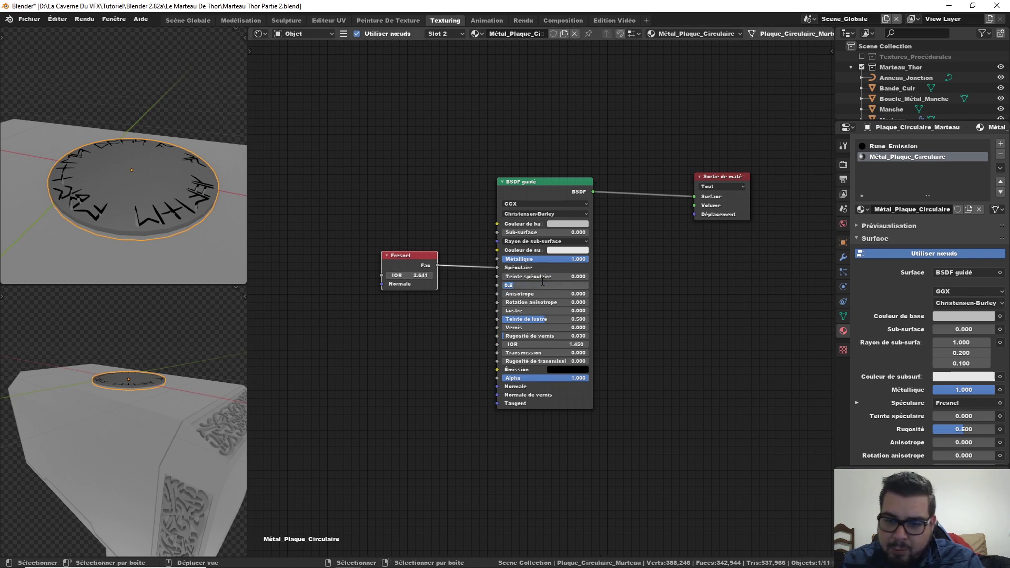
- Lower the BSDF guidé's Rugosité to 0.150 and inspect the plate's shading up close
type("0.1")
key("Return")
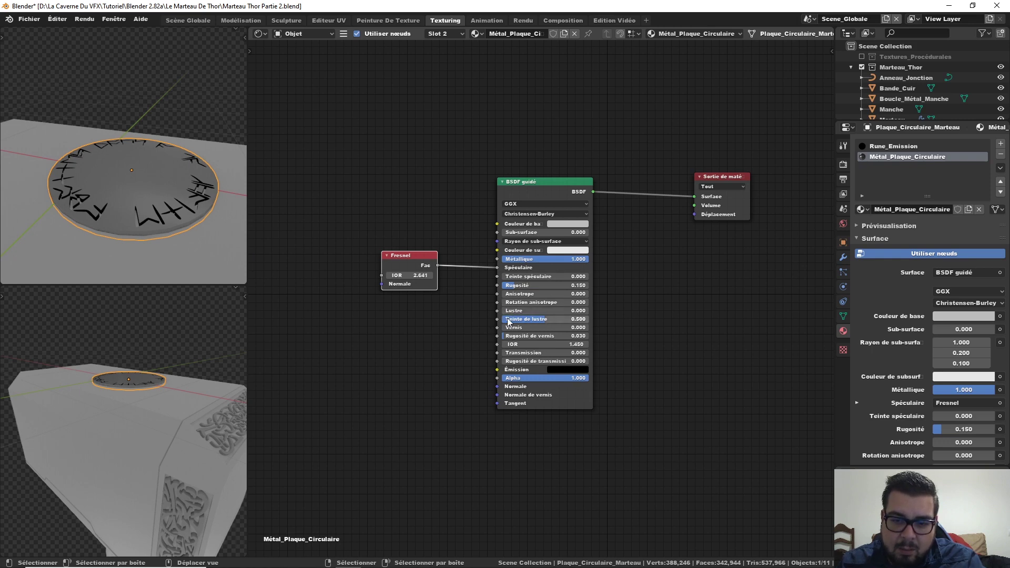
scroll(157, 215, "up", 3)
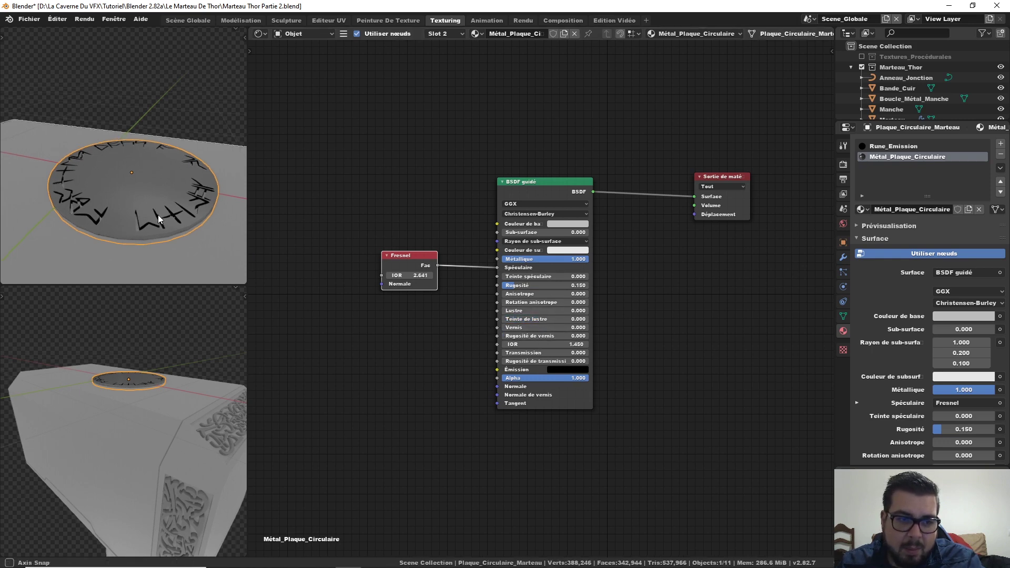
mouse_move(157, 215)
middle_mouse_down()
mouse_move(155, 205)
mouse_move(150, 213)
mouse_move(163, 185)
middle_mouse_up()
scroll(155, 205, "up", 2)
scroll(143, 190, "down", 2)
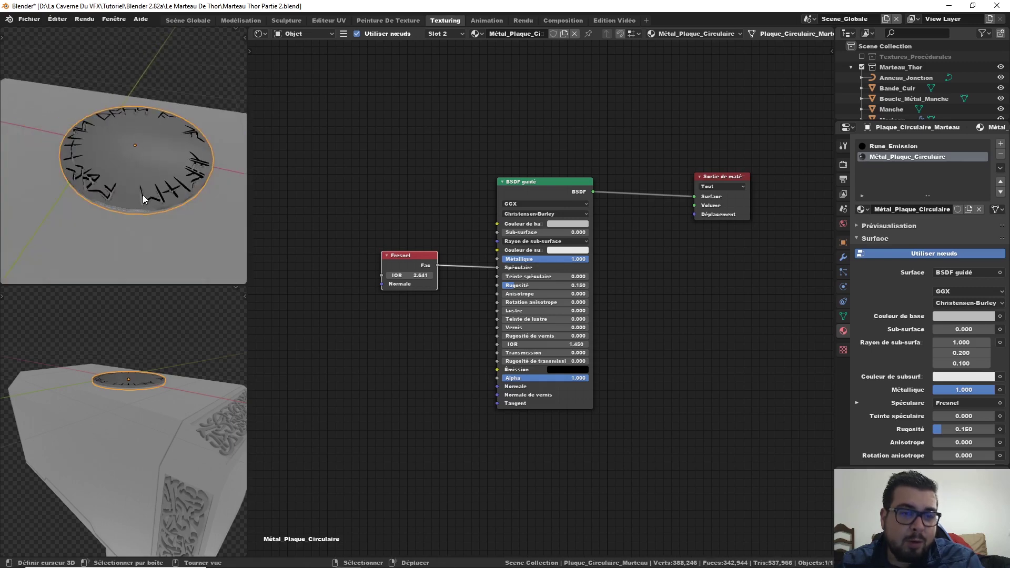
scroll(143, 195, "up", 2)
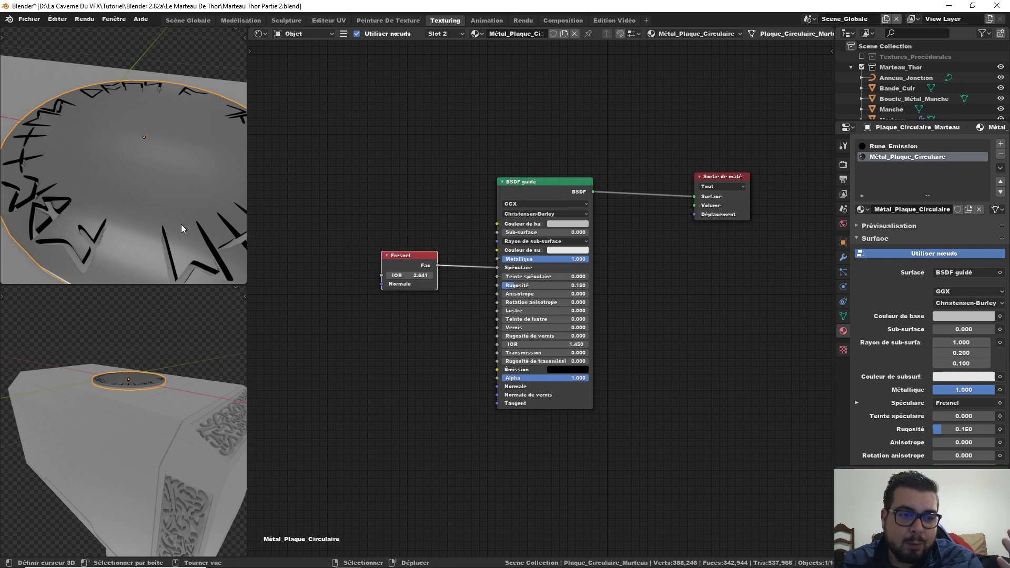
scroll(181, 224, "down", 2)
scroll(181, 224, "up", 1)
scroll(181, 224, "down", 1)
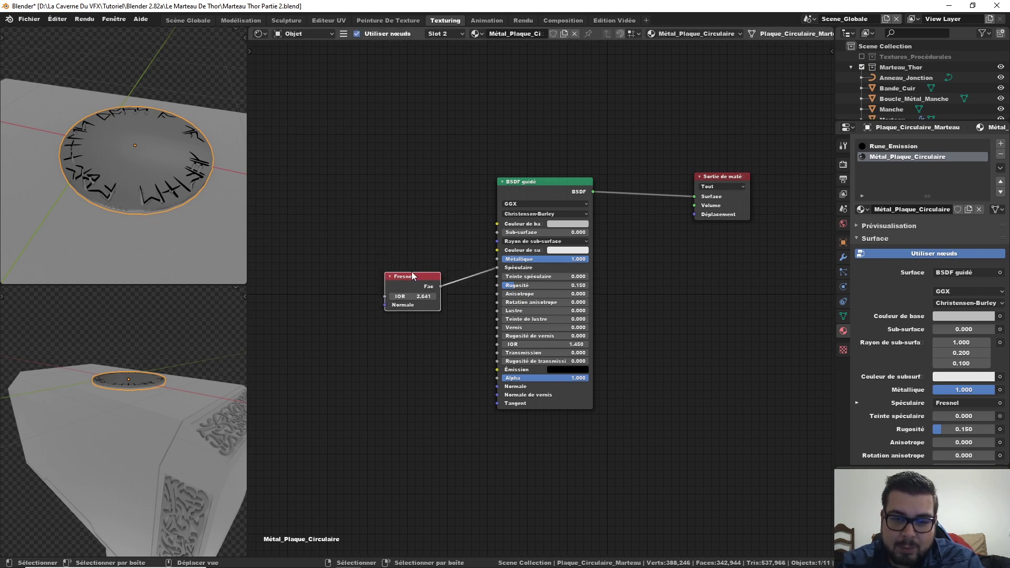
middle_click_drag(411, 271, 483, 297)
key("shift+a")
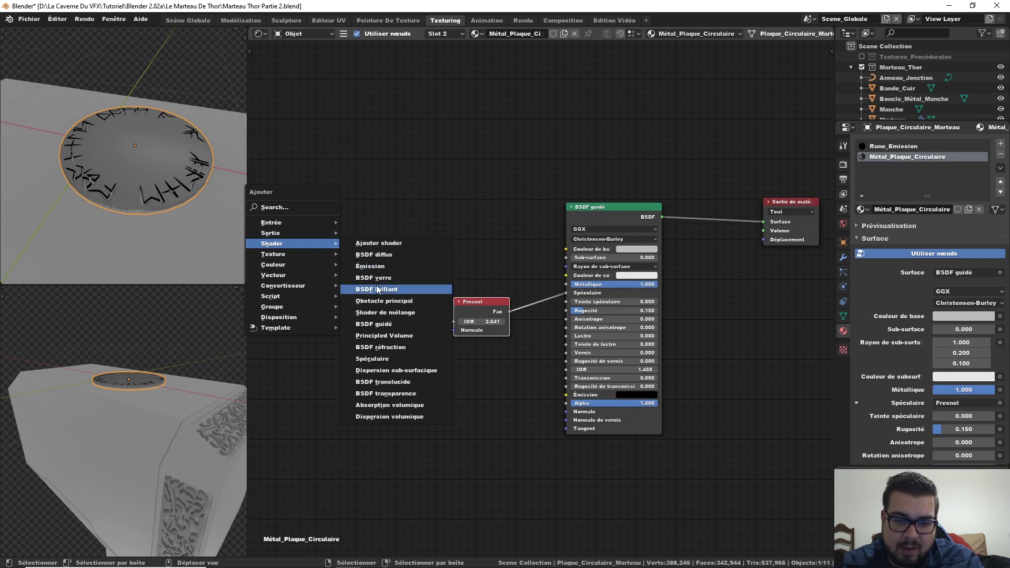
mouse_move(273, 253)
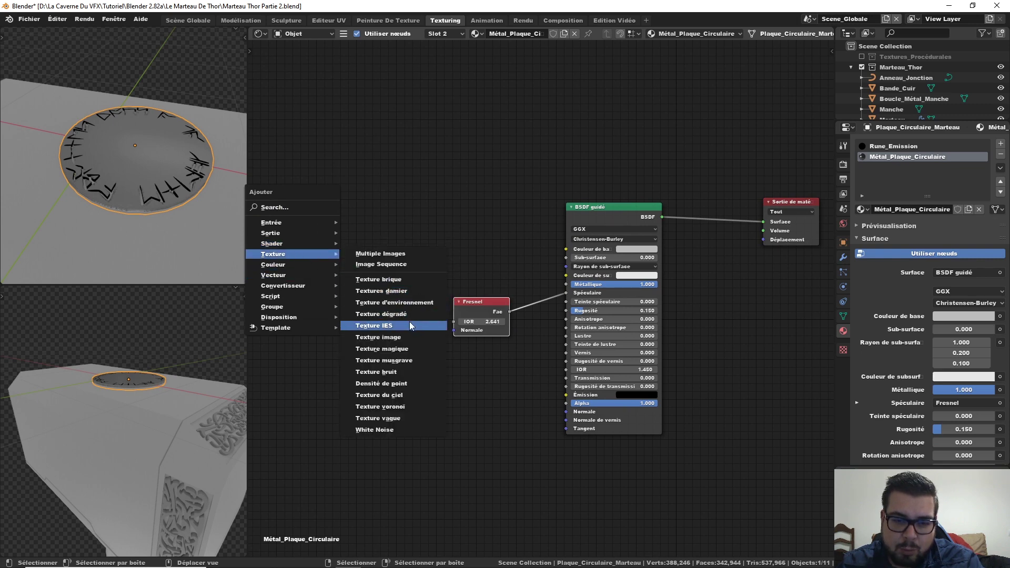
- Add a Texture dégradé node and set its gradient type to Sphérique
left_click(405, 314)
left_click(325, 200)
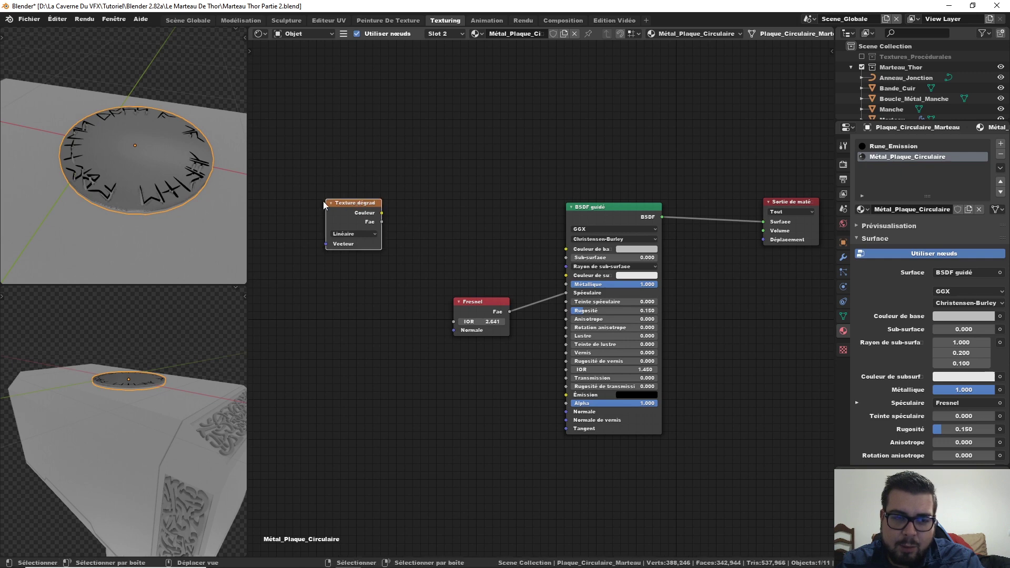
key("shift+a")
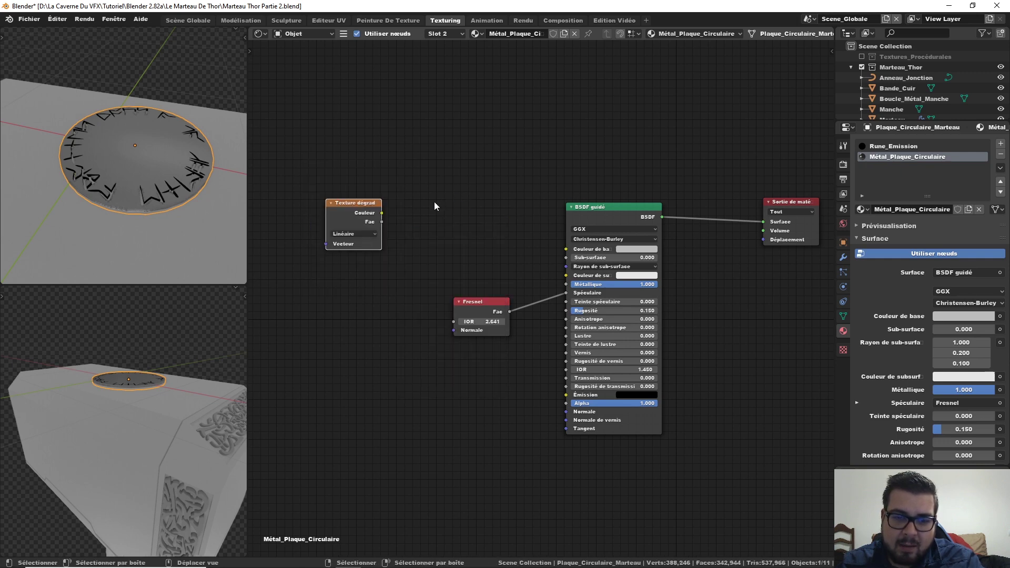
left_click(368, 233)
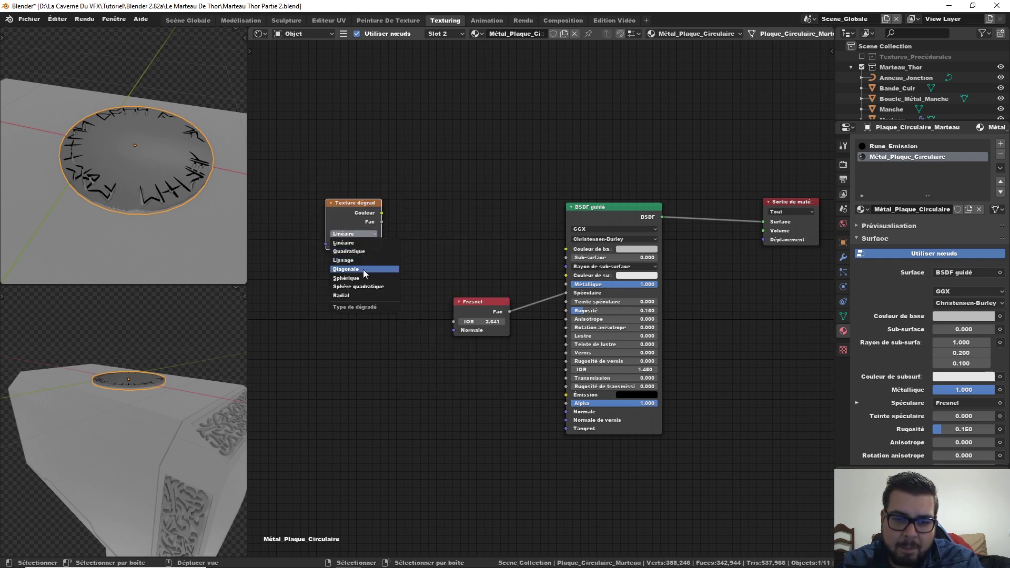
left_click(348, 278)
- Add a Texture vague fed by the gradient colour and preview its rings on the plate
key("shift+a")
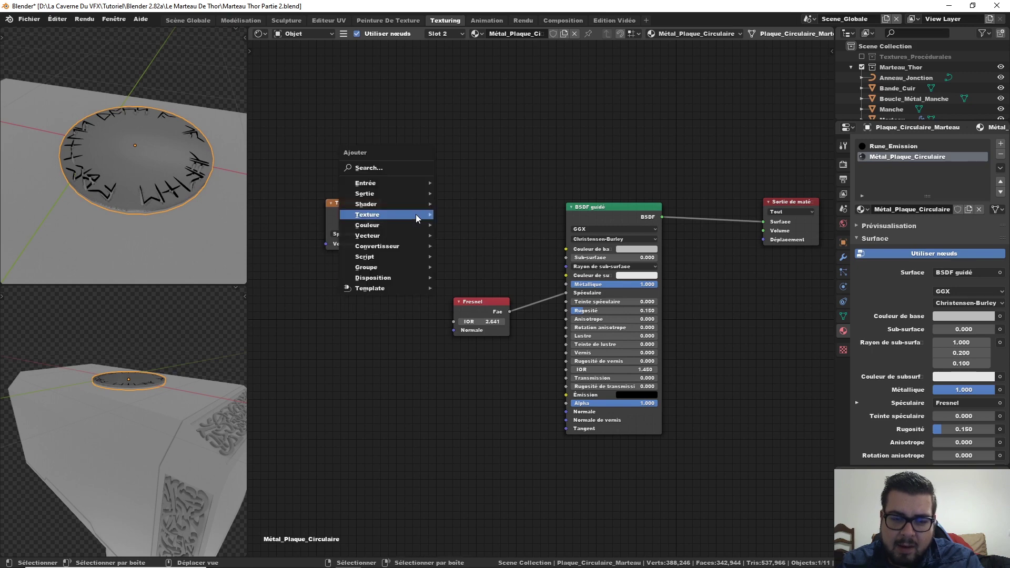
left_click(471, 367)
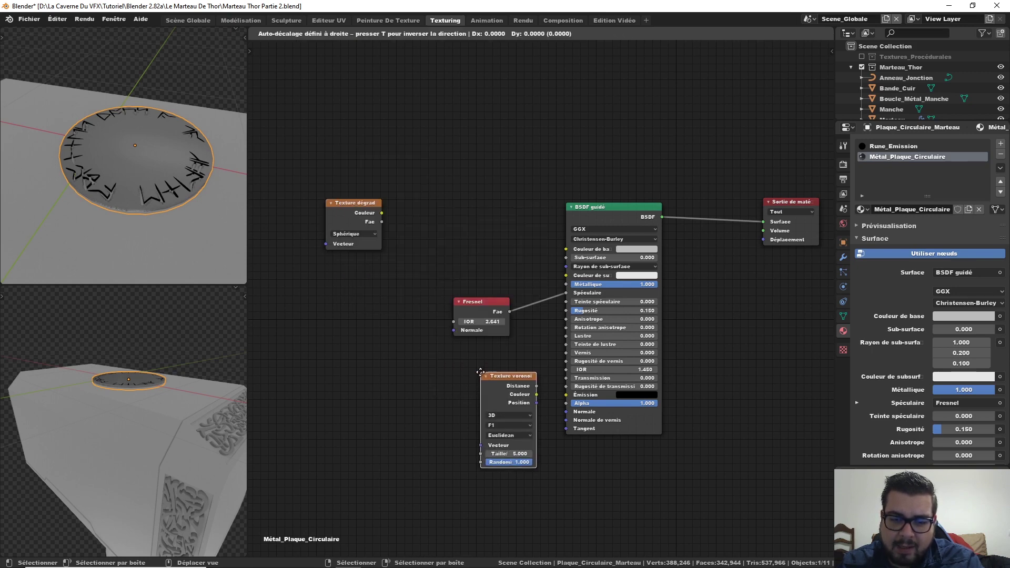
key("Escape")
key("shift+a")
mouse_move(433, 358)
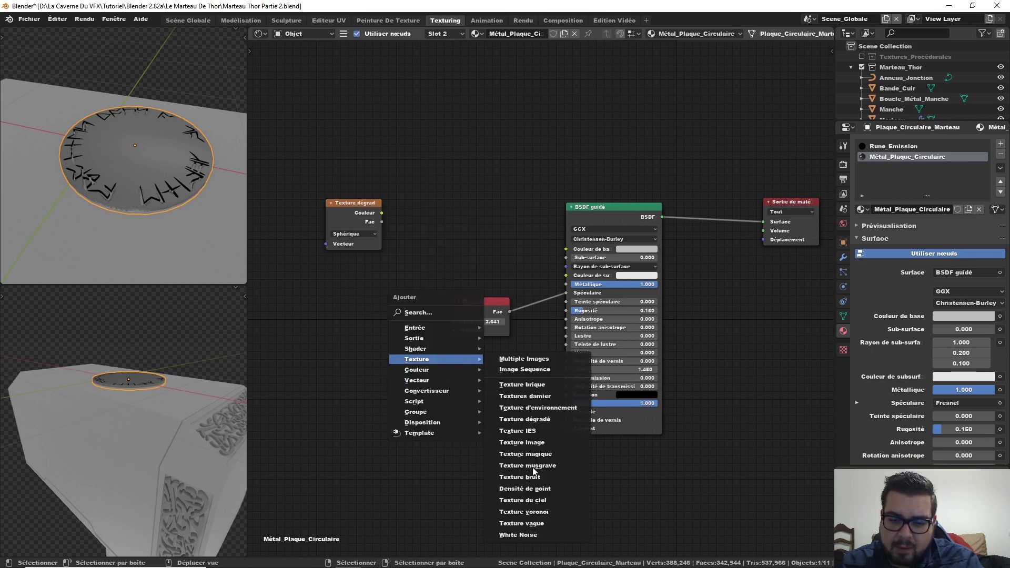
left_click(531, 523)
left_click(418, 184)
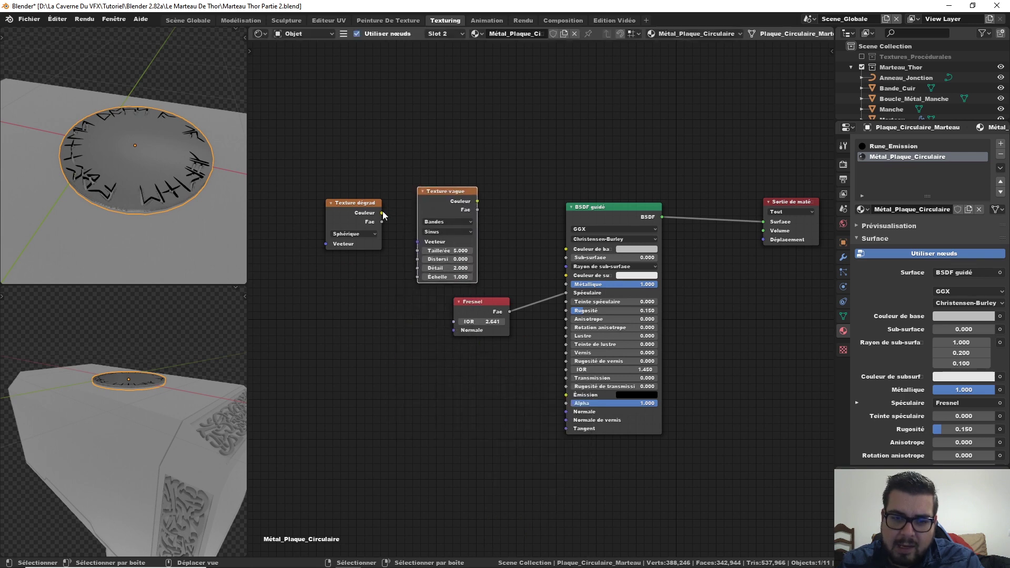
left_click_drag(382, 213, 417, 242)
left_click(446, 191, "ctrl+shift")
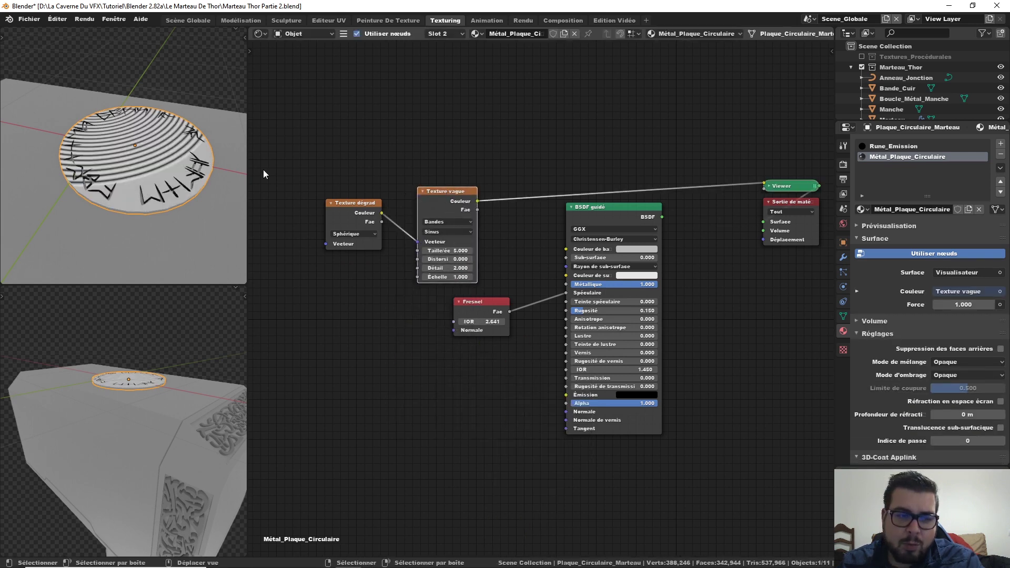
middle_click_drag(454, 170, 523, 162)
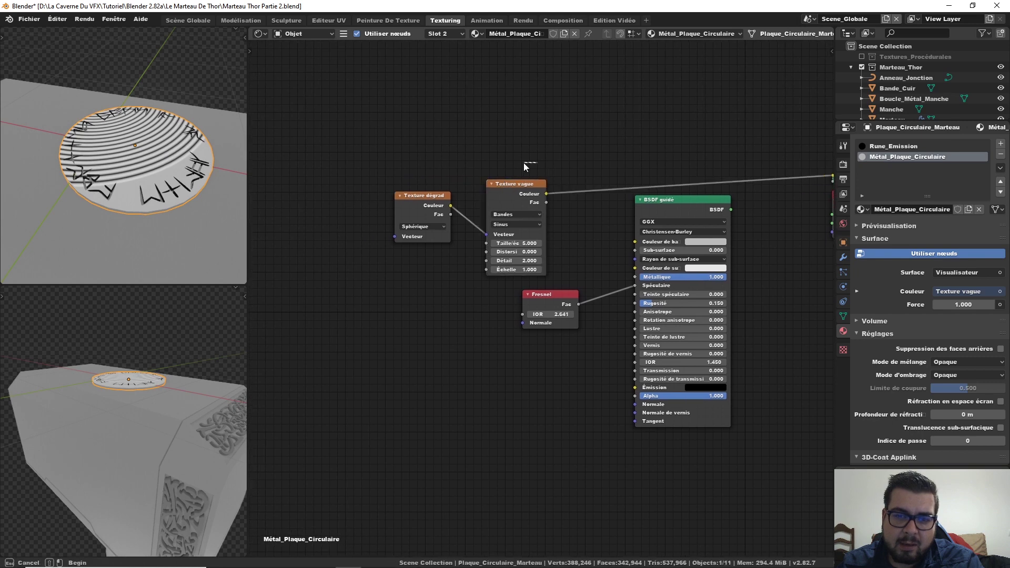
left_click_drag(538, 161, 388, 254)
- Reposition the texture nodes and set the wave to scale 150, detail 16, distortion 0.250
key("g")
left_click(463, 171)
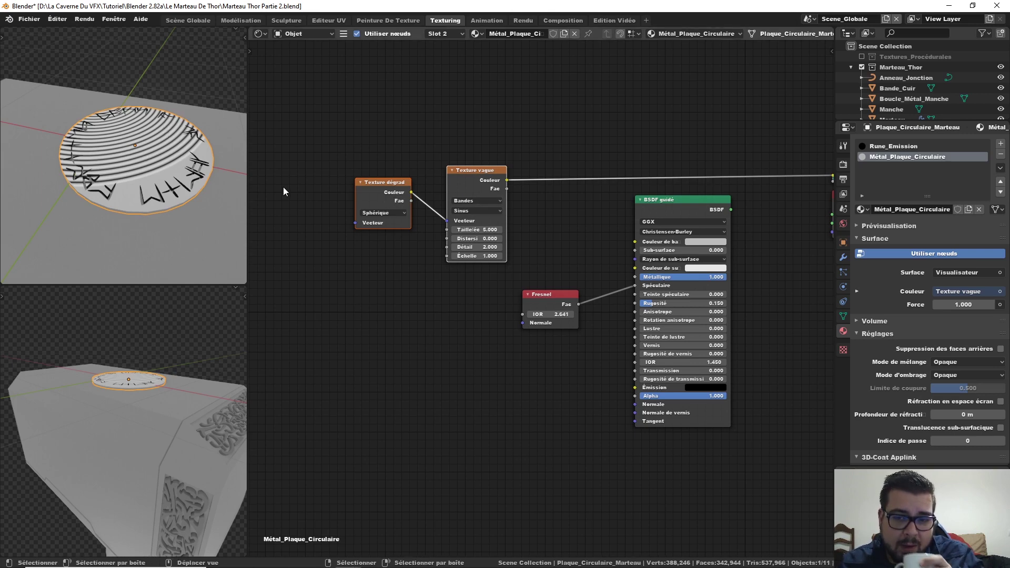
left_click(488, 229)
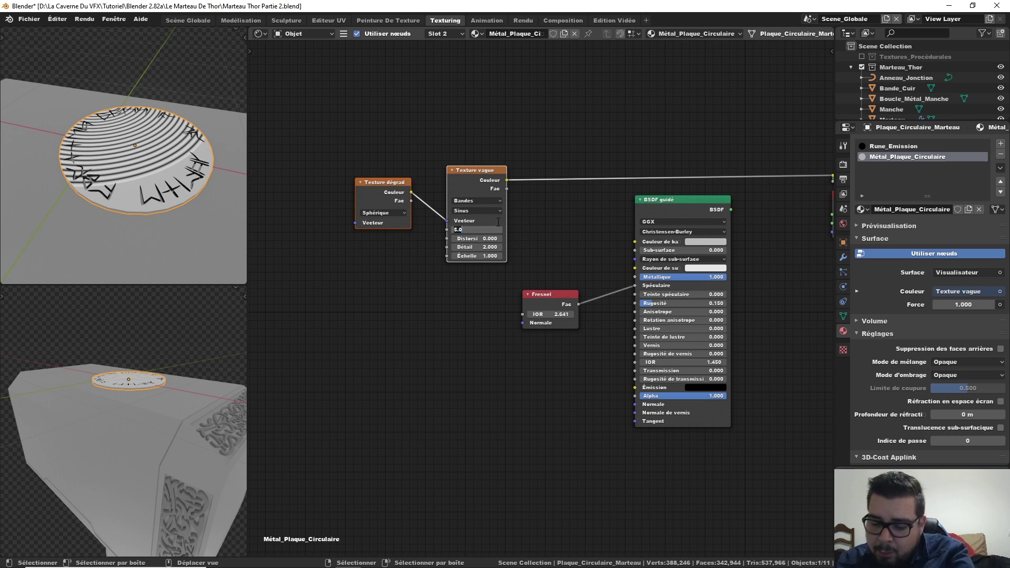
type("150")
key("Return")
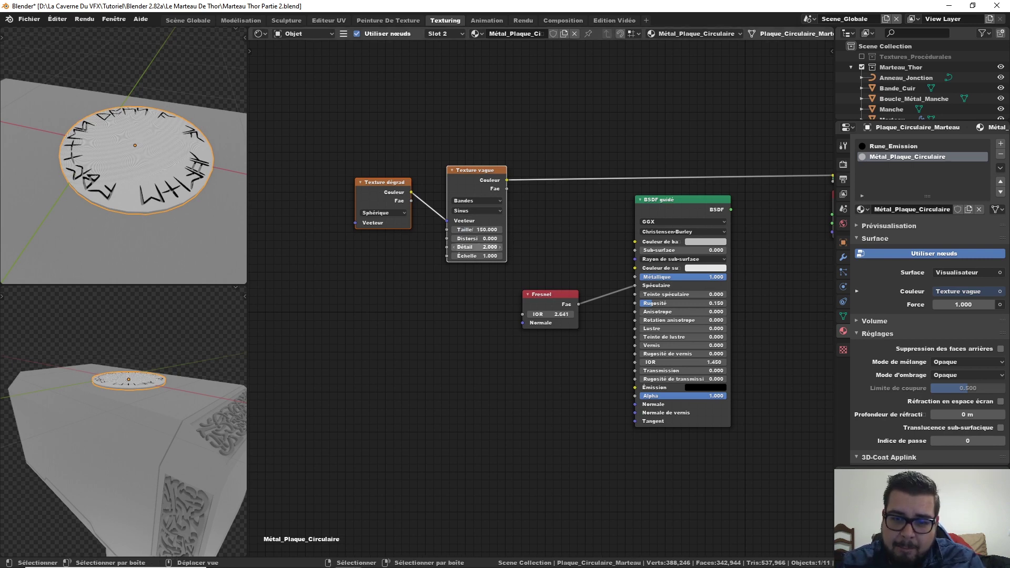
left_click_drag(475, 245, 481, 245)
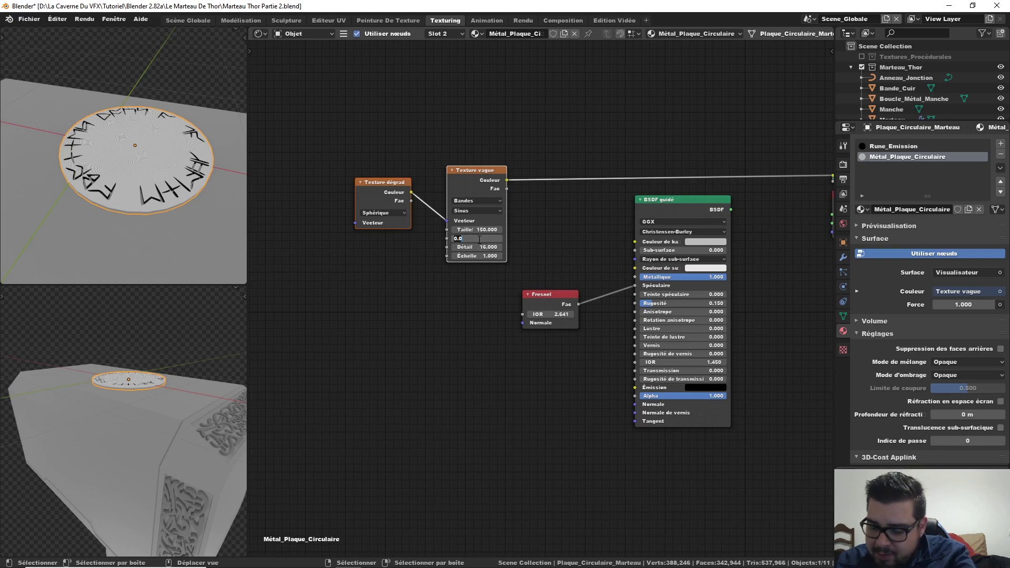
type("25")
key("Return")
- Correct the wave texture scale to 15
scroll(127, 165, "up", 5)
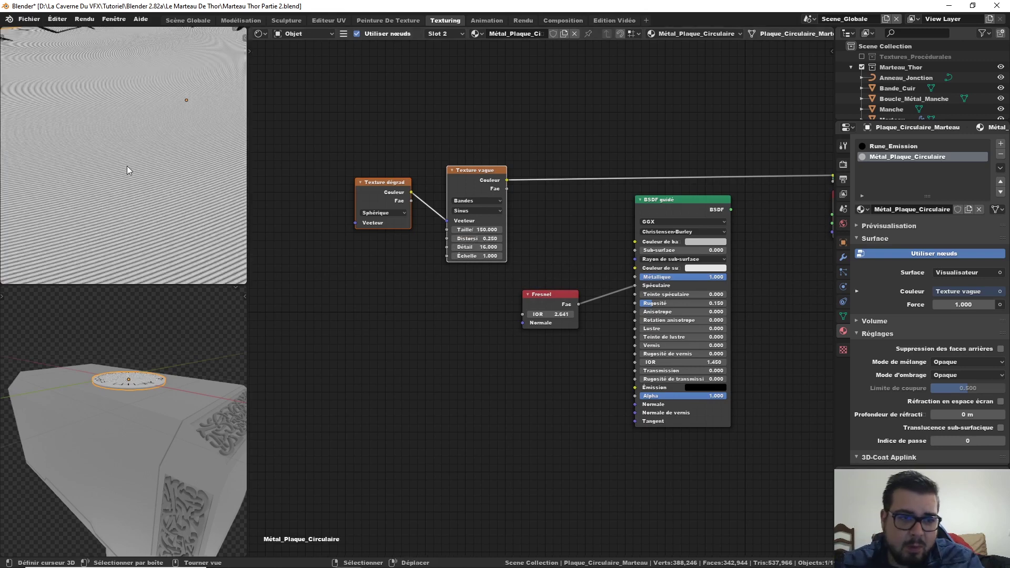
scroll(130, 172, "down", 3)
scroll(132, 171, "up", 1)
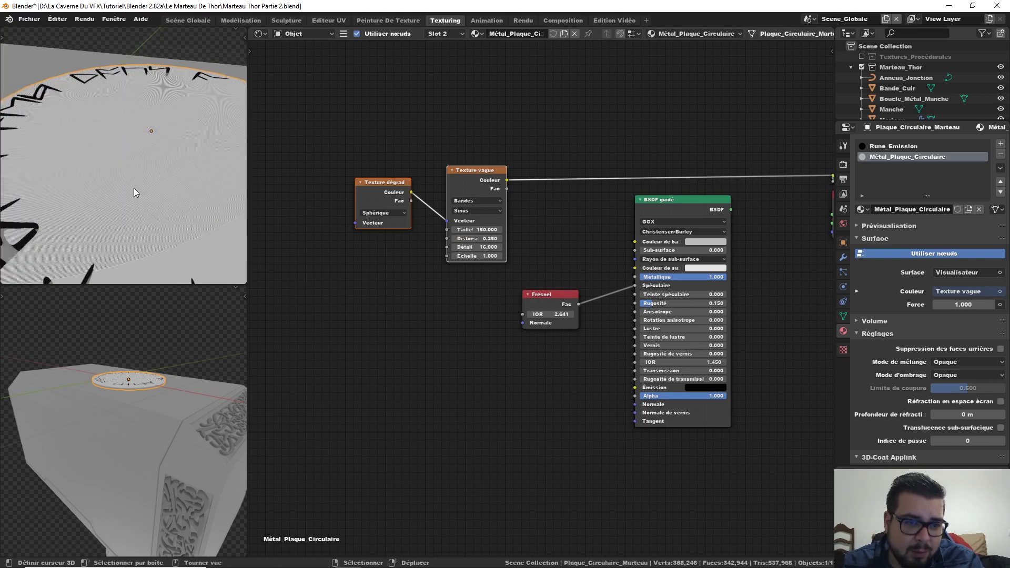
scroll(146, 217, "down", 3)
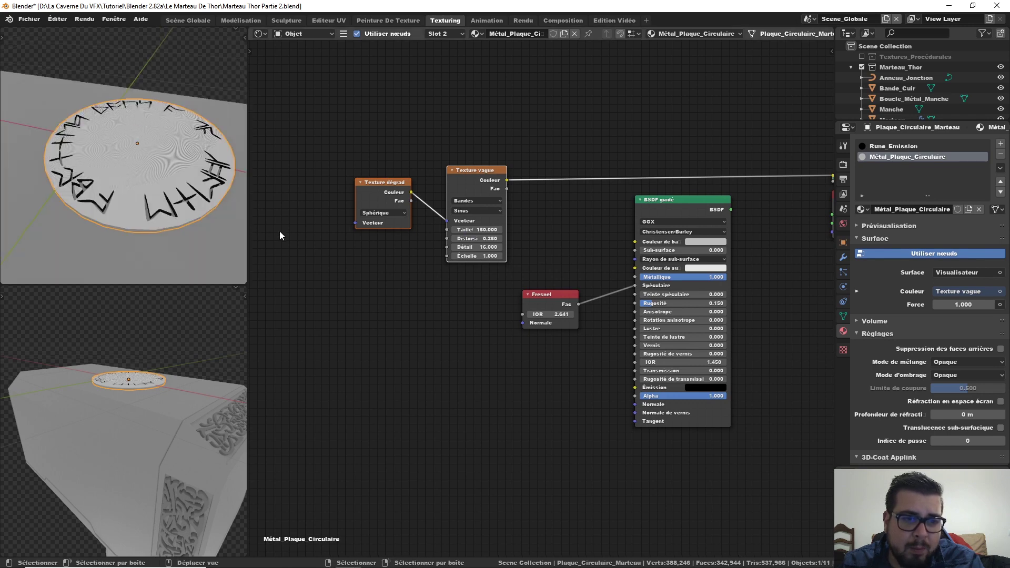
middle_click_drag(406, 235, 436, 218)
double_click(508, 212)
type("15")
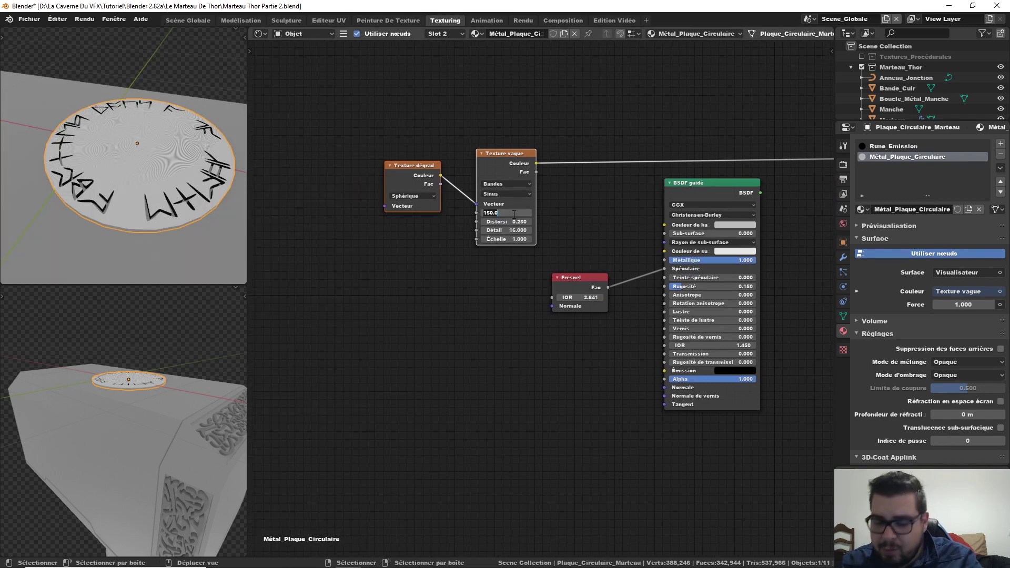
key("Return")
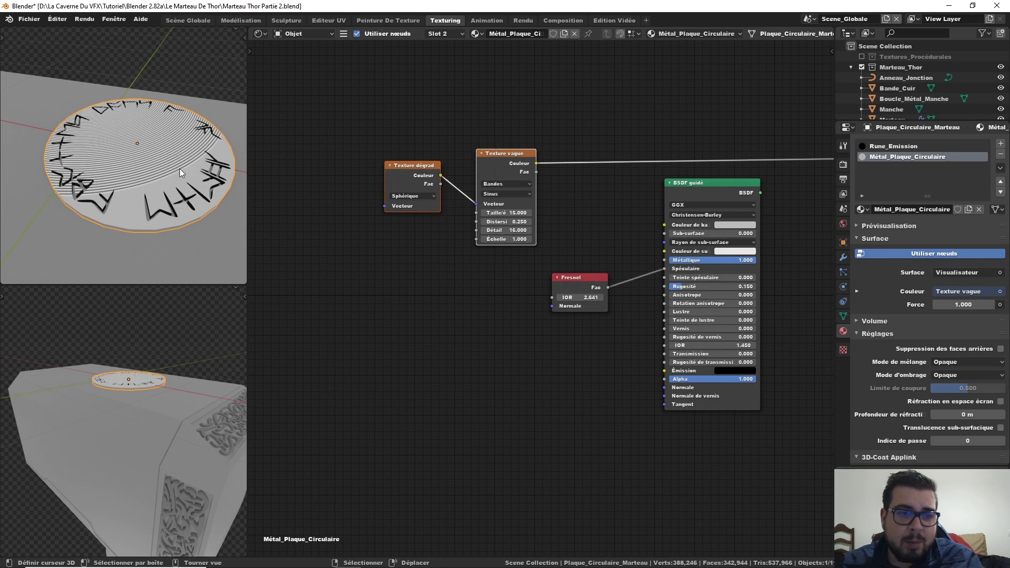
middle_click_drag(477, 173, 557, 189)
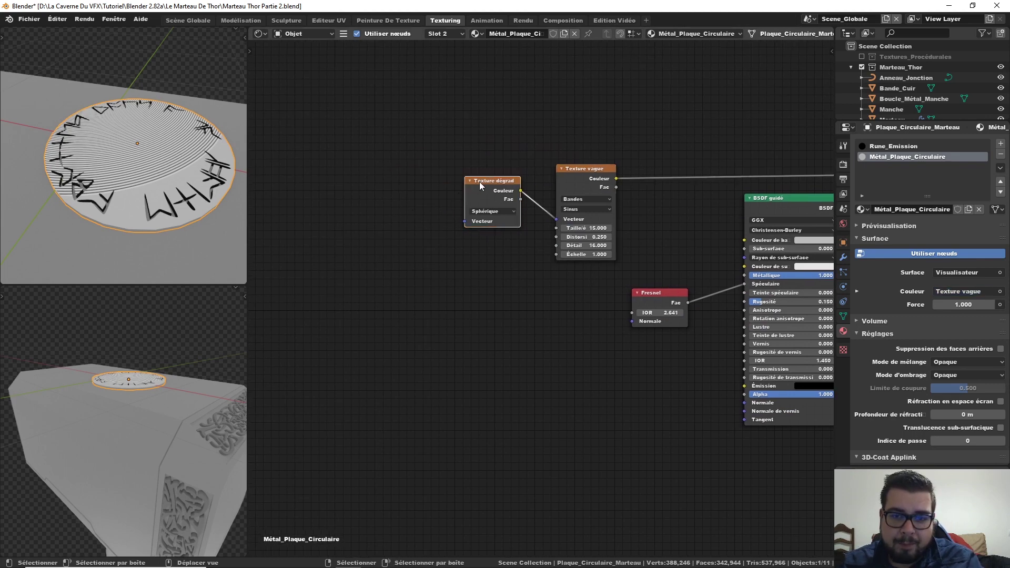
- Add Texture Coordinate and Placage nodes to the gradient with Ctrl+T
key("ctrl+t")
middle_click_drag(448, 222, 547, 222)
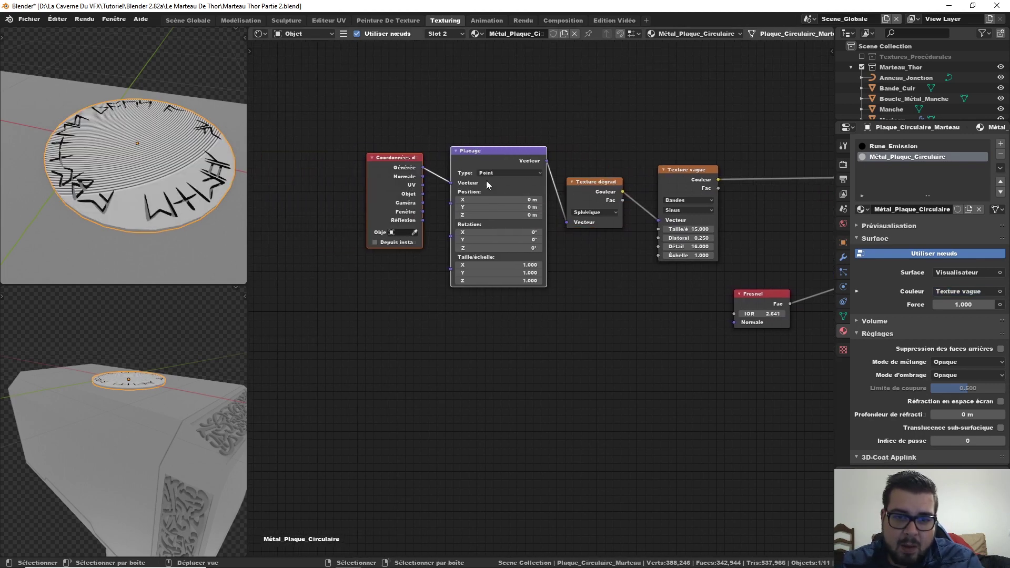
left_click_drag(406, 164, 363, 165)
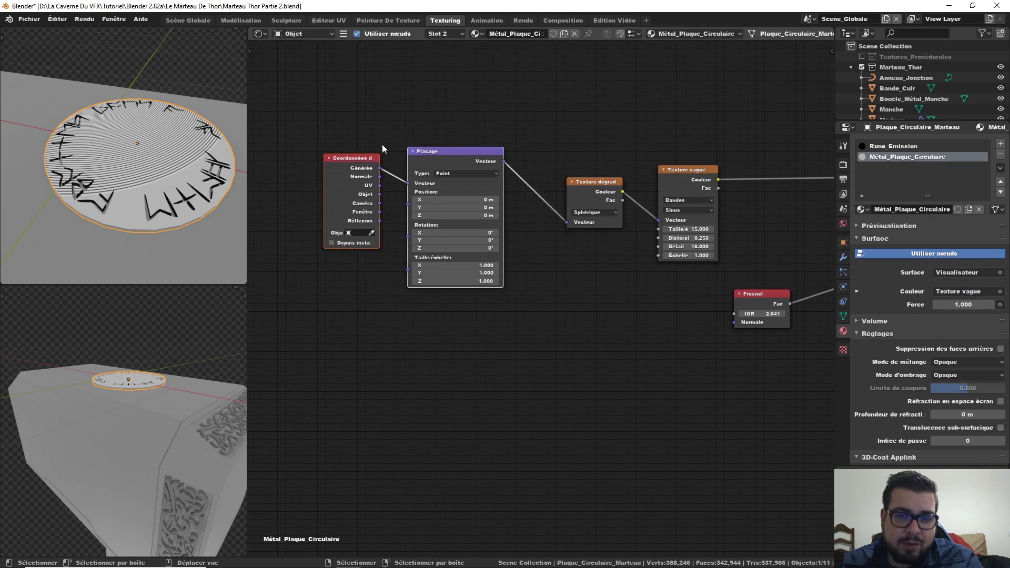
- Set the Placage Position X and Y to -0.5 m and check the centred rings
mouse_move(473, 200)
left_mouse_down()
mouse_move(453, 200)
mouse_move(465, 200)
left_mouse_up()
left_click(465, 200)
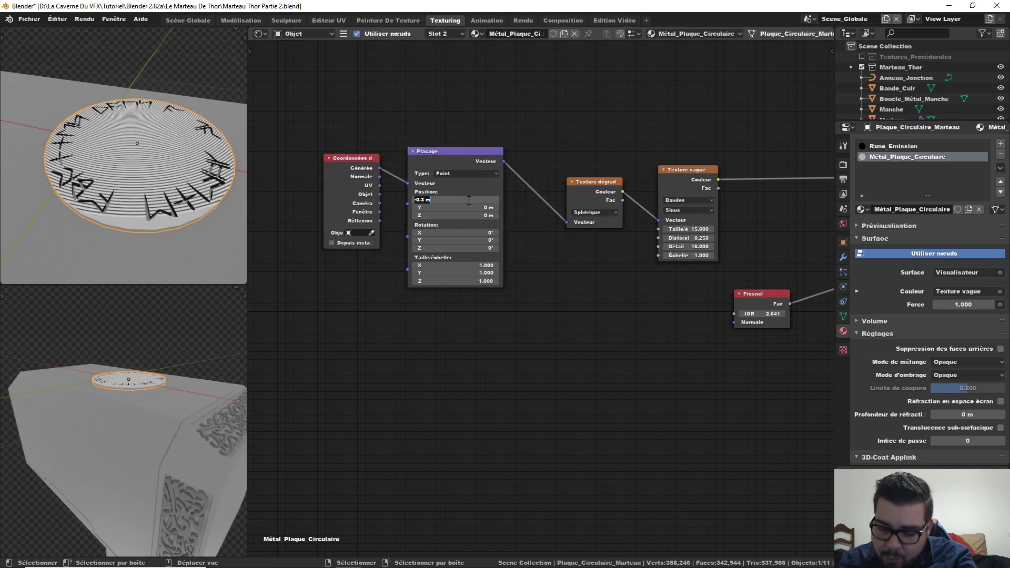
key("BackSpace")
type("5")
key("Return")
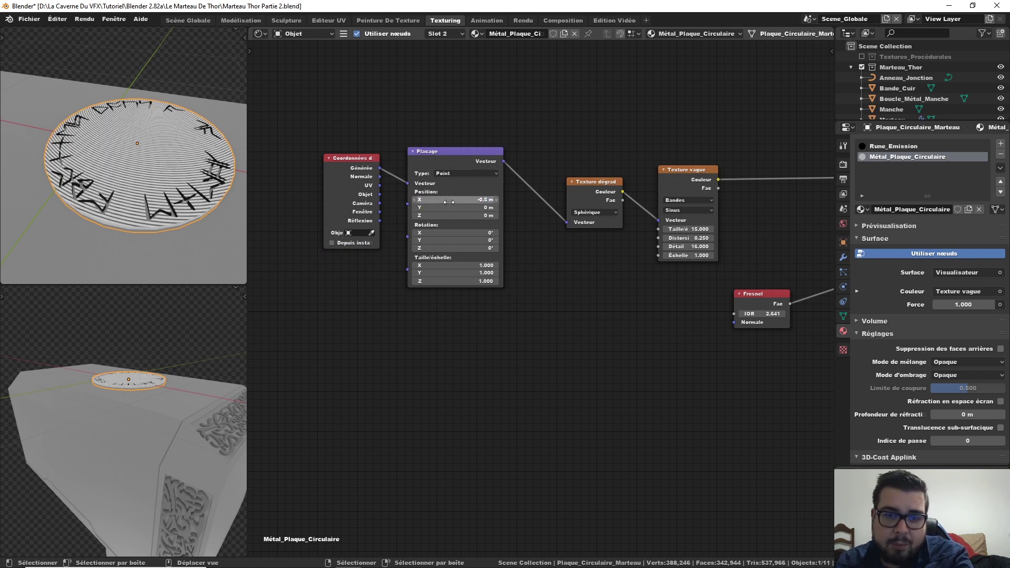
left_click(454, 209)
type("-0.")
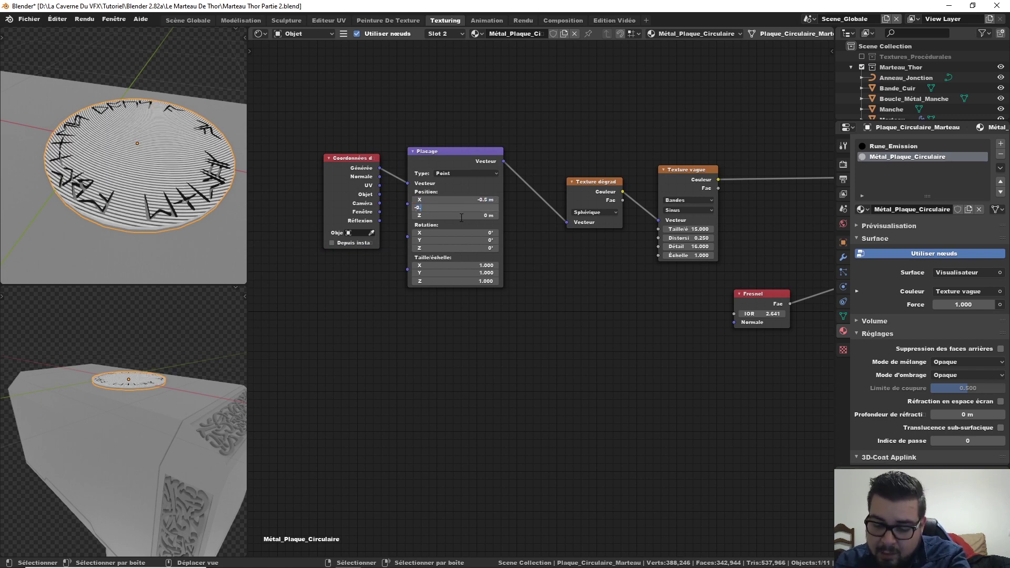
type("5")
key("Return")
mouse_move(210, 184)
middle_mouse_down()
mouse_move(186, 179)
mouse_move(183, 195)
mouse_move(201, 162)
mouse_move(173, 160)
middle_mouse_up()
scroll(197, 166, "up", 3)
left_click(690, 227)
type("150")
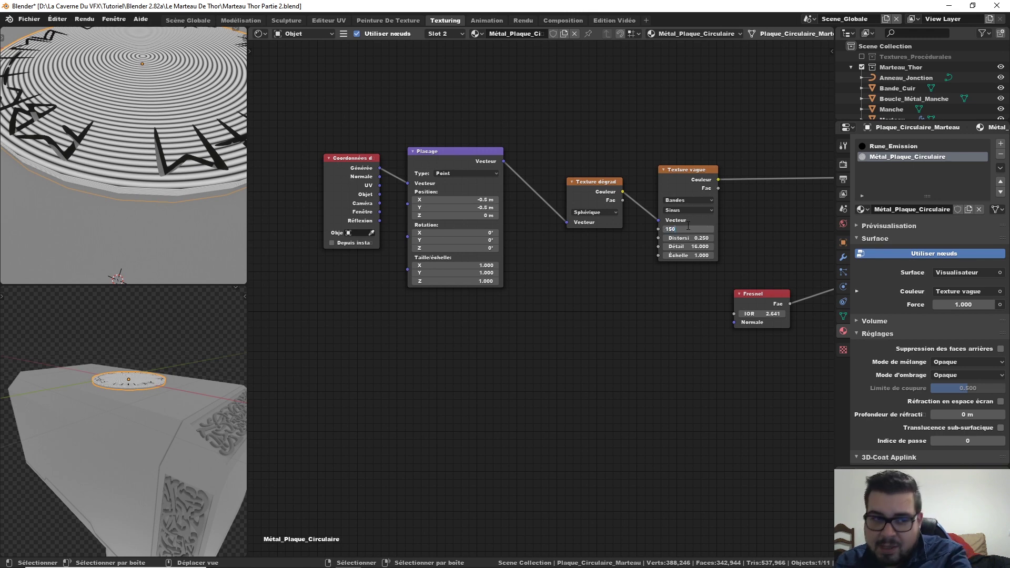
- Set the wave texture size to 75
key("Return")
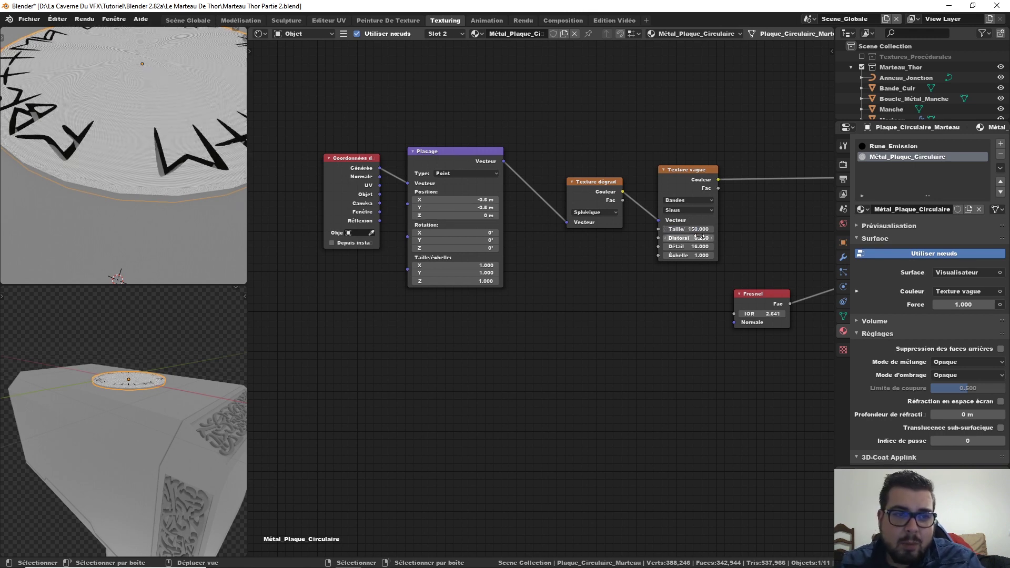
scroll(219, 211, "down", 5)
scroll(219, 211, "up", 2)
left_click(698, 228)
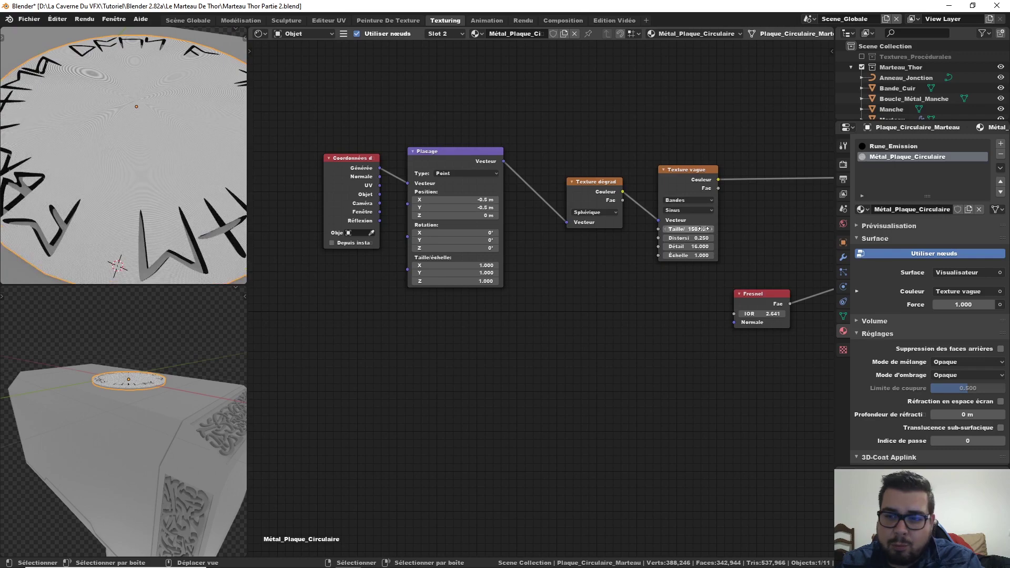
type("75")
key("Return")
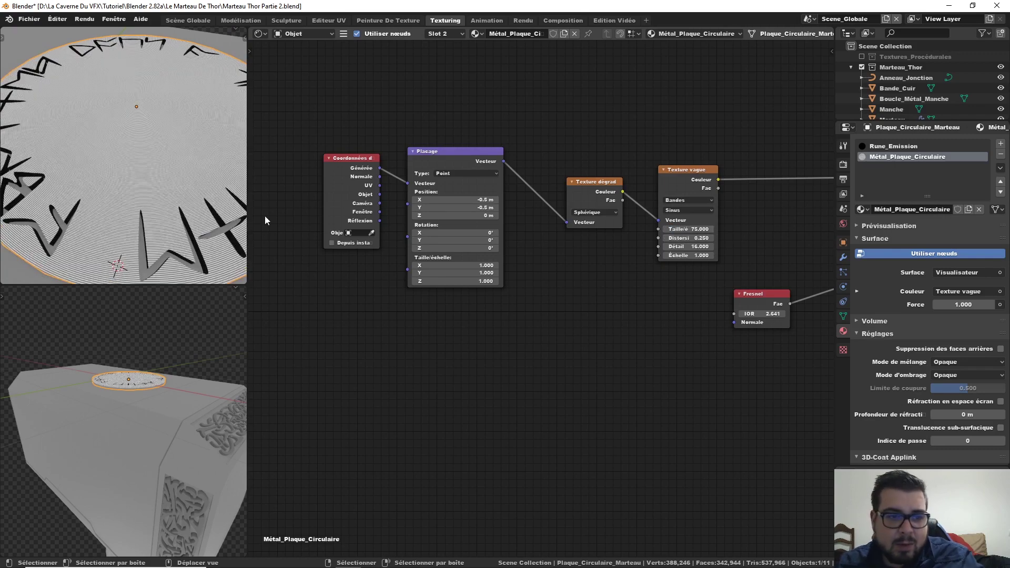
middle_click_drag(169, 217, 158, 199)
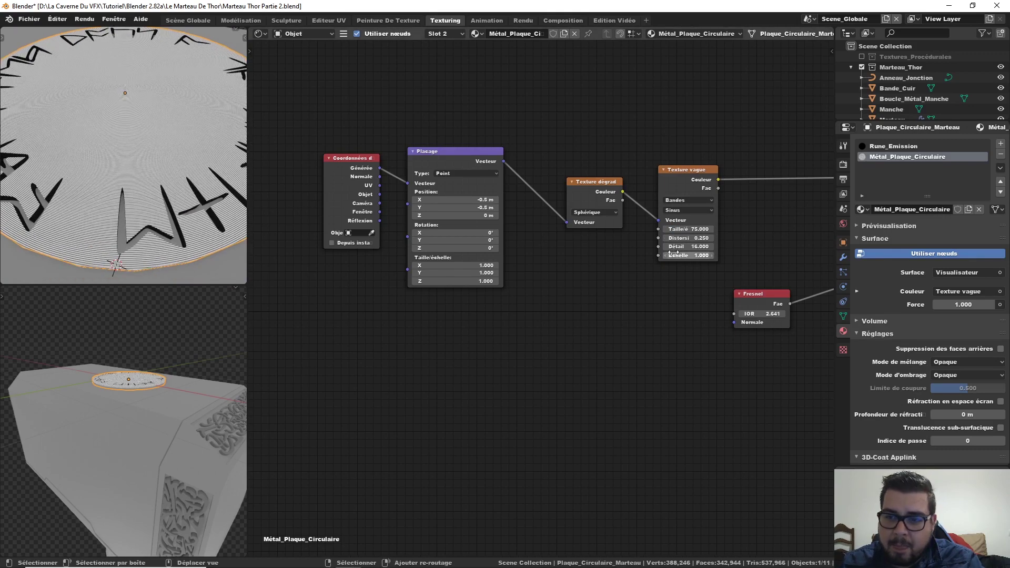
- Feed the wave texture into the BSDF guidé's Couleur de base and preview the BSDF
middle_click_drag(641, 258, 482, 251)
left_click_drag(560, 181, 688, 234)
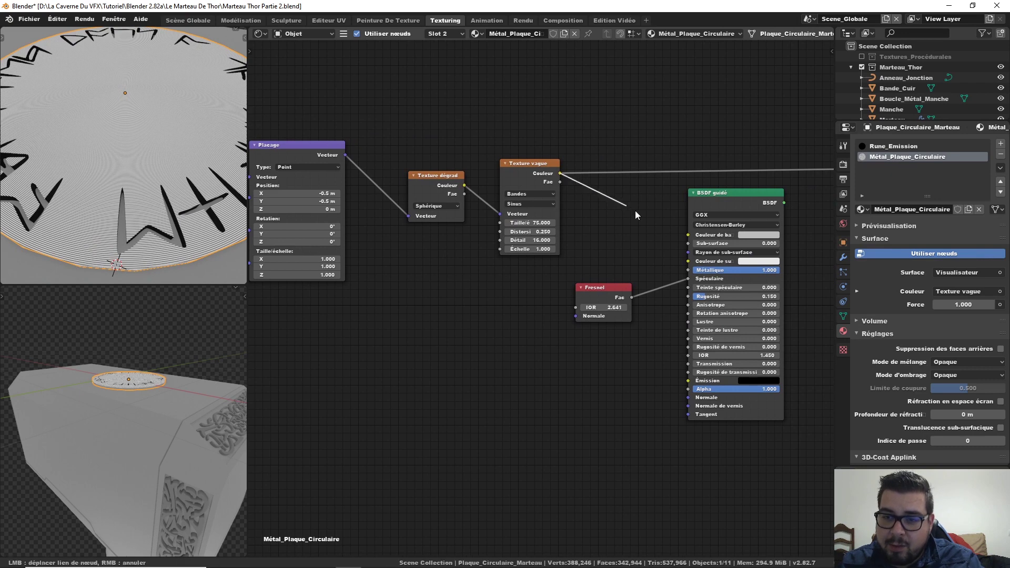
left_click(733, 197, "ctrl+shift")
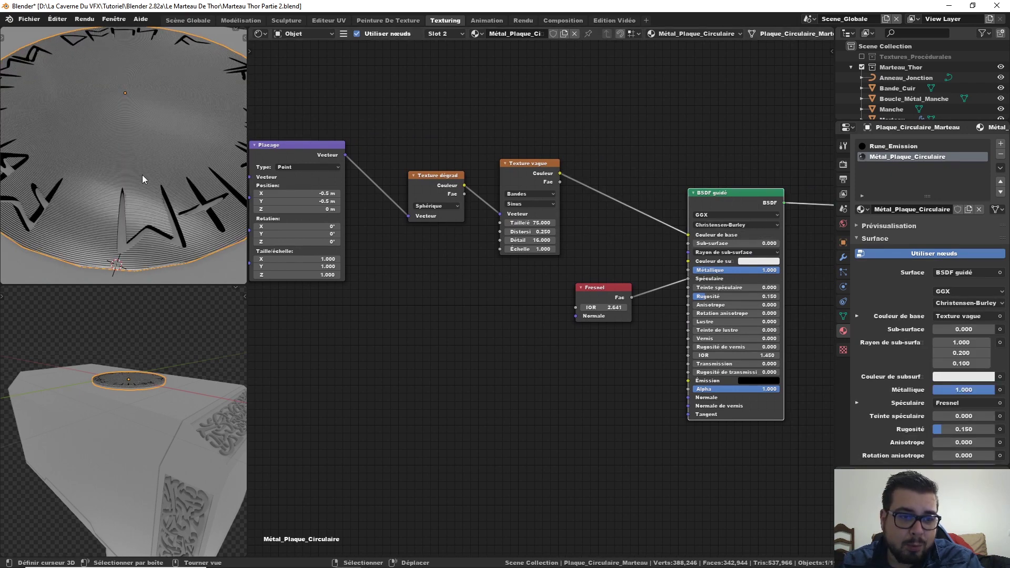
scroll(137, 180, "down", 3)
middle_click_drag(137, 180, 137, 196)
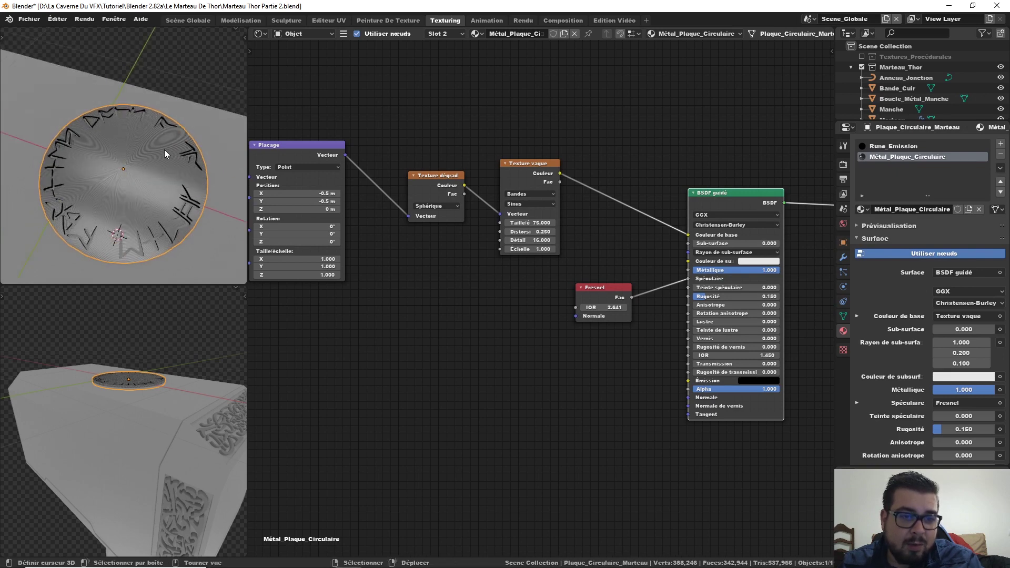
scroll(164, 151, "up", 5)
scroll(84, 220, "down", 3)
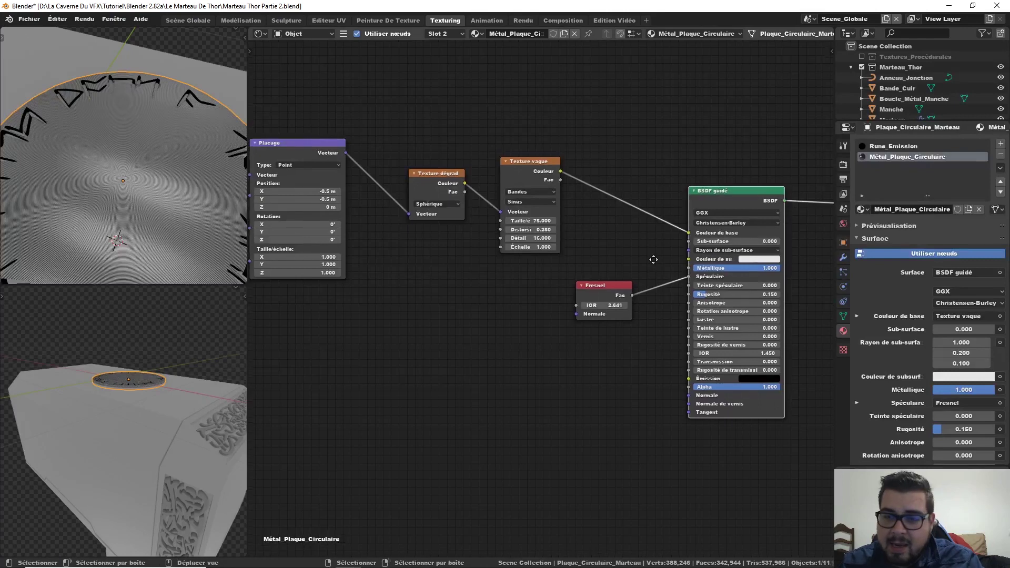
scroll(582, 215, "down", 2)
middle_click_drag(582, 215, 667, 209)
scroll(647, 181, "down", 1)
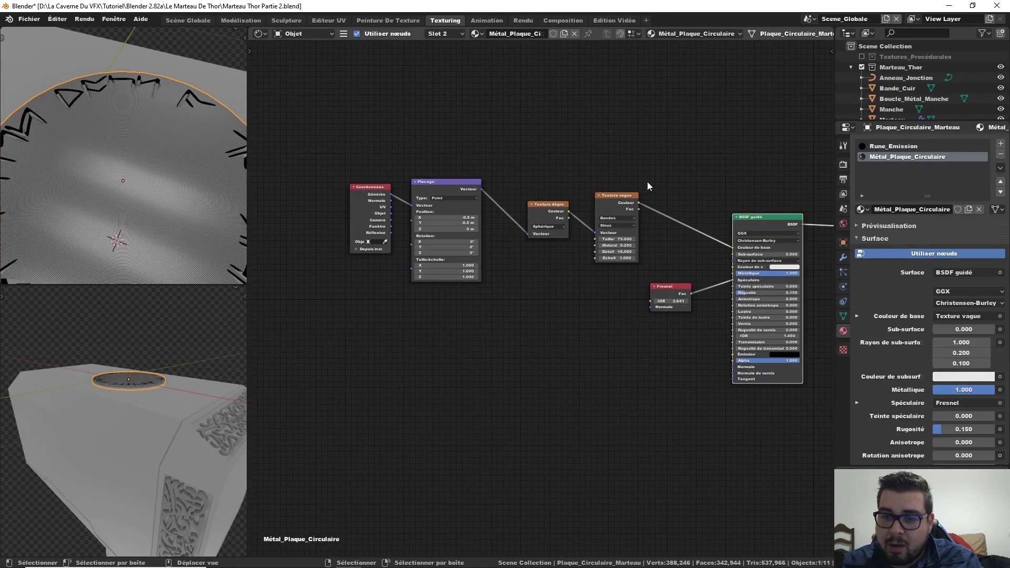
left_click_drag(634, 157, 363, 239)
- Add a Bump node taking the wave colour as height and driving the BSDF guidé normal
key("g")
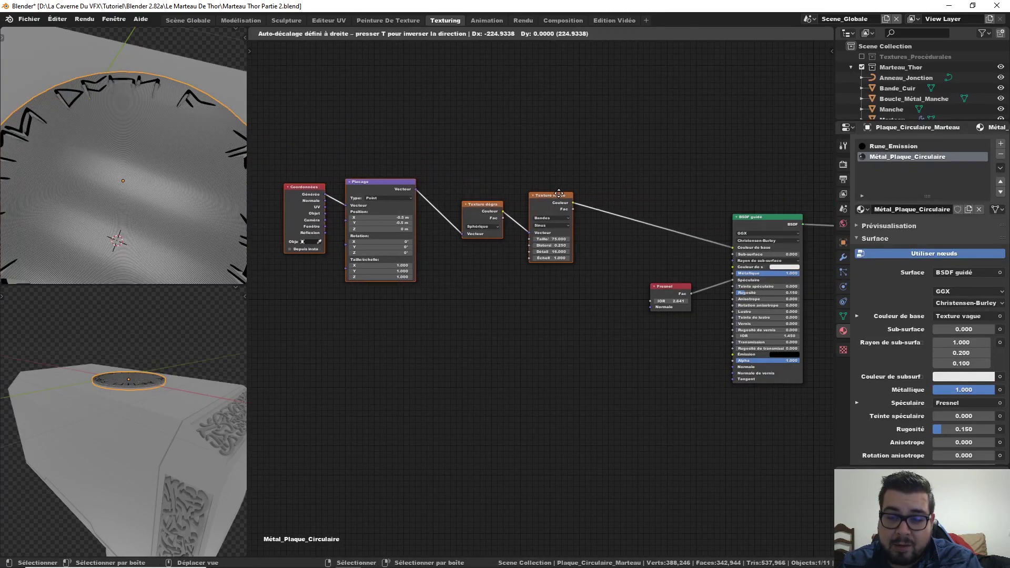
left_click(559, 187)
key("shift+a")
mouse_move(513, 350)
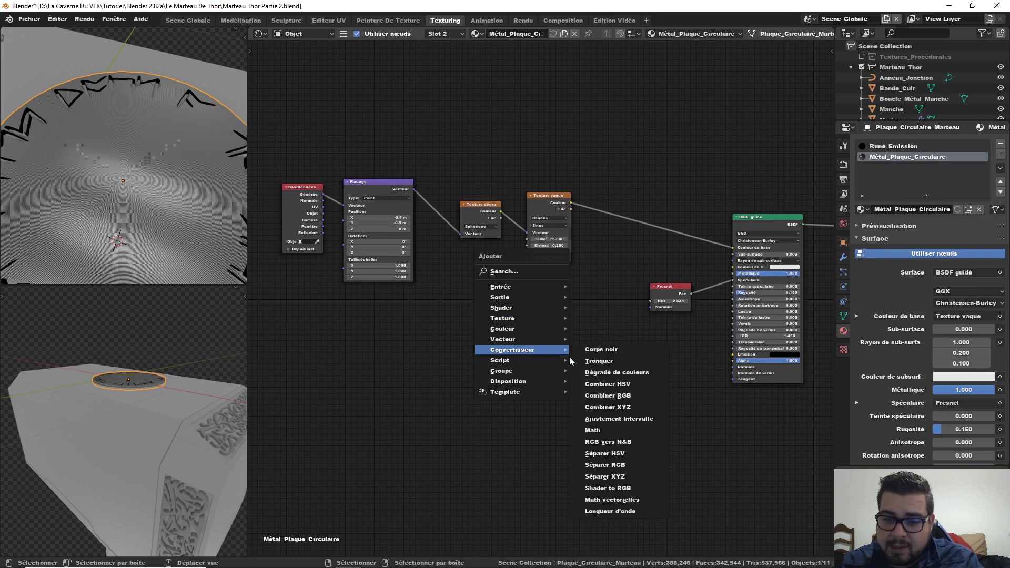
left_click(600, 339)
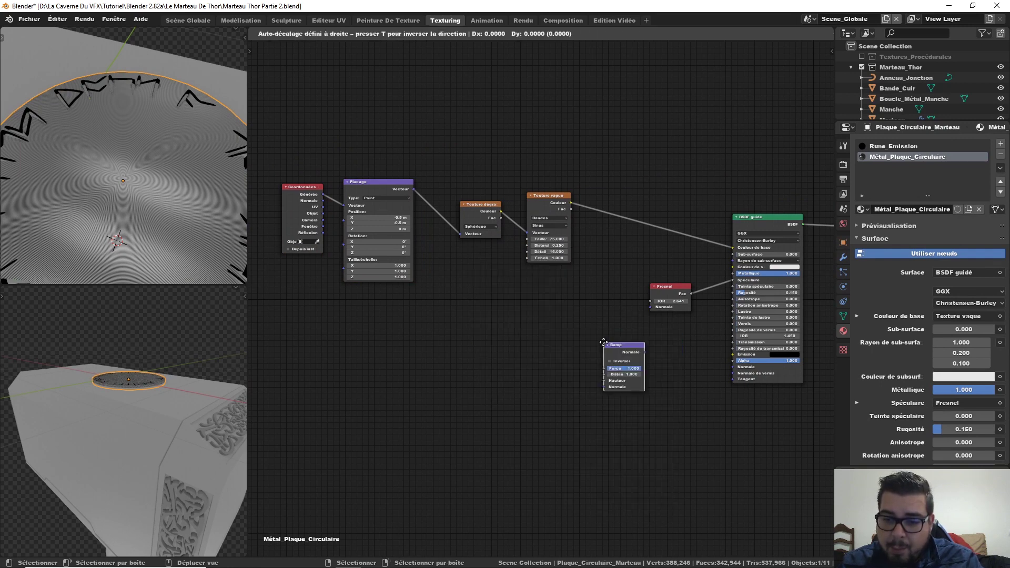
left_click(633, 347)
left_click_drag(655, 351, 733, 367)
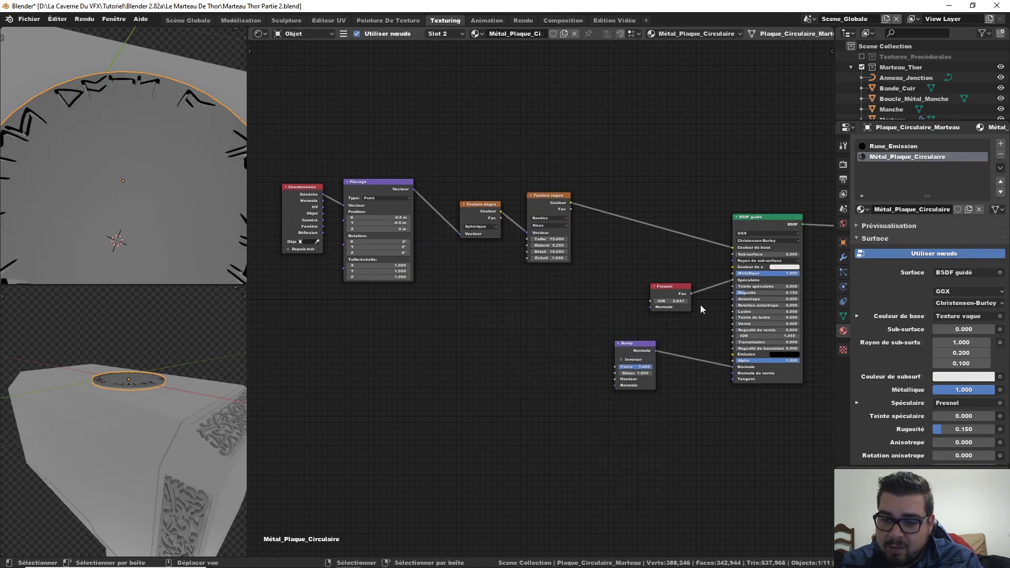
left_click_drag(570, 202, 616, 380)
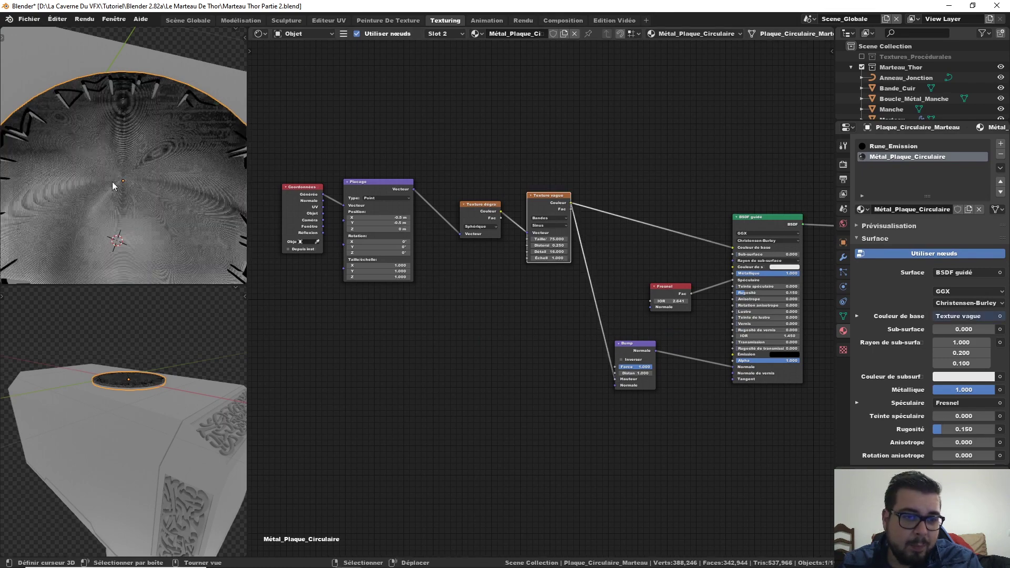
- Set the Bump Force to 0.250 and view the embossed rings from above
middle_click_drag(144, 212, 148, 197)
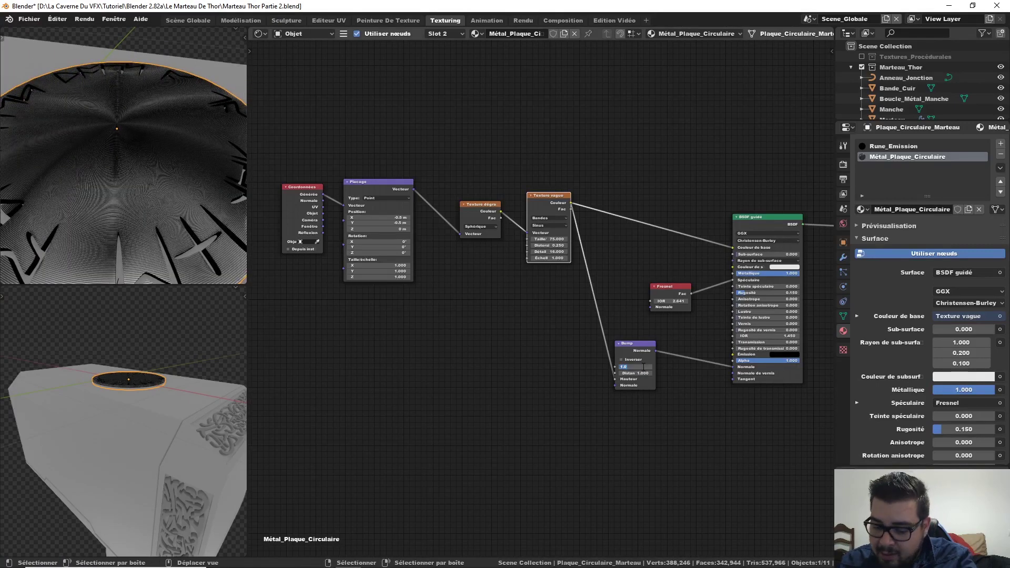
type("0.55")
key("Return")
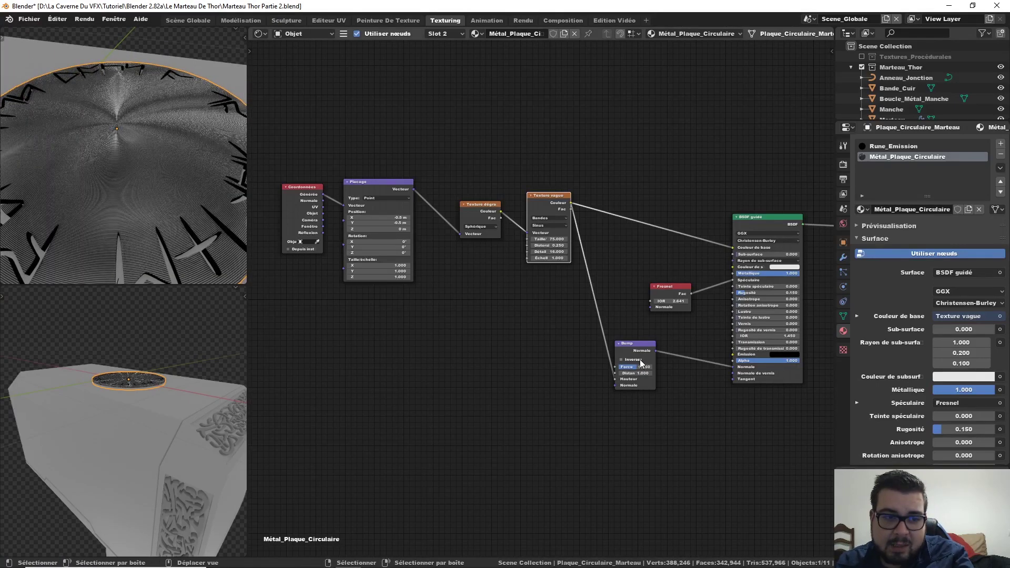
left_click(634, 367)
type("0.25")
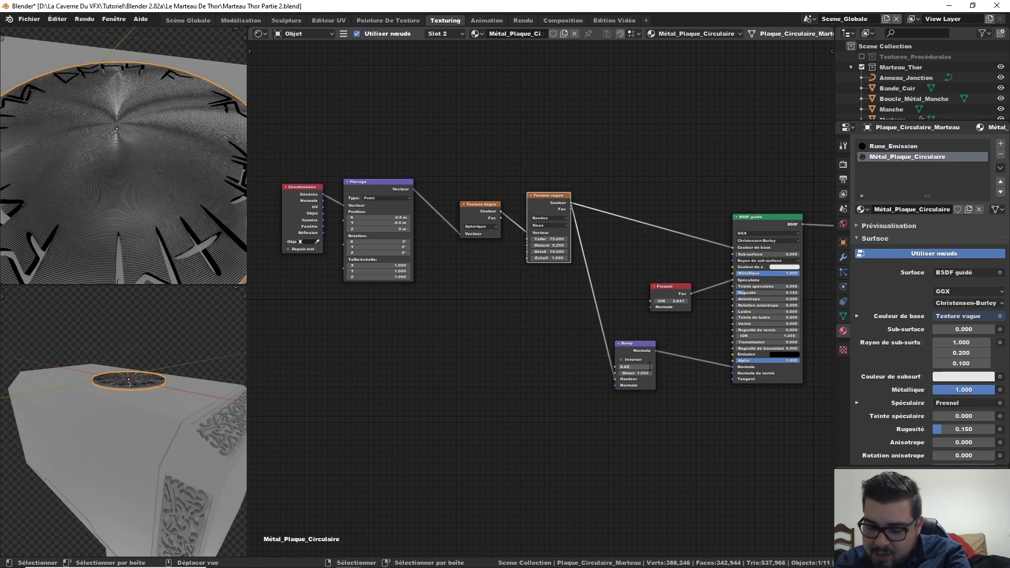
key("Return")
scroll(203, 207, "up", 2)
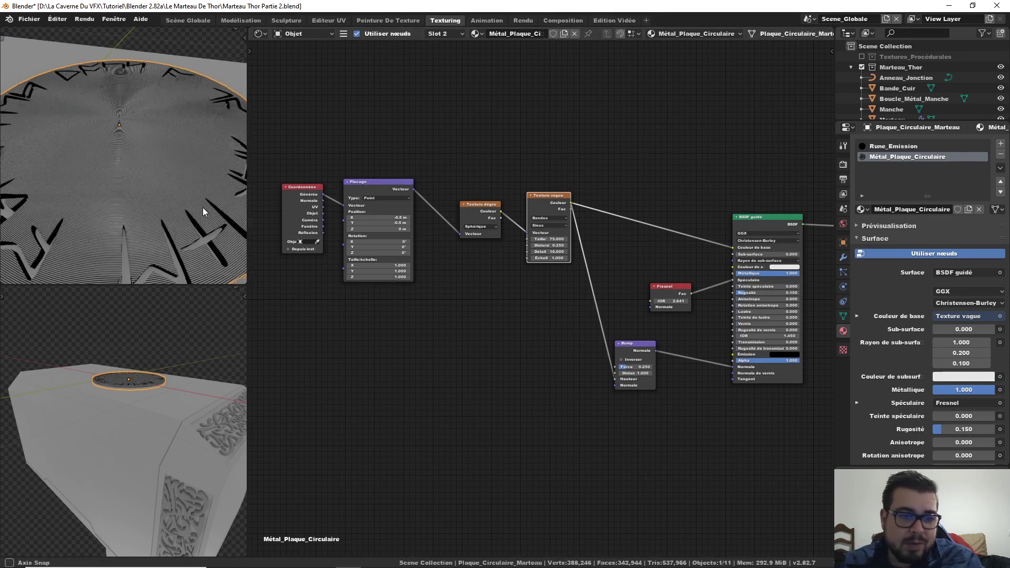
scroll(203, 207, "up", 2)
scroll(205, 202, "up", 2)
scroll(203, 195, "up", 2)
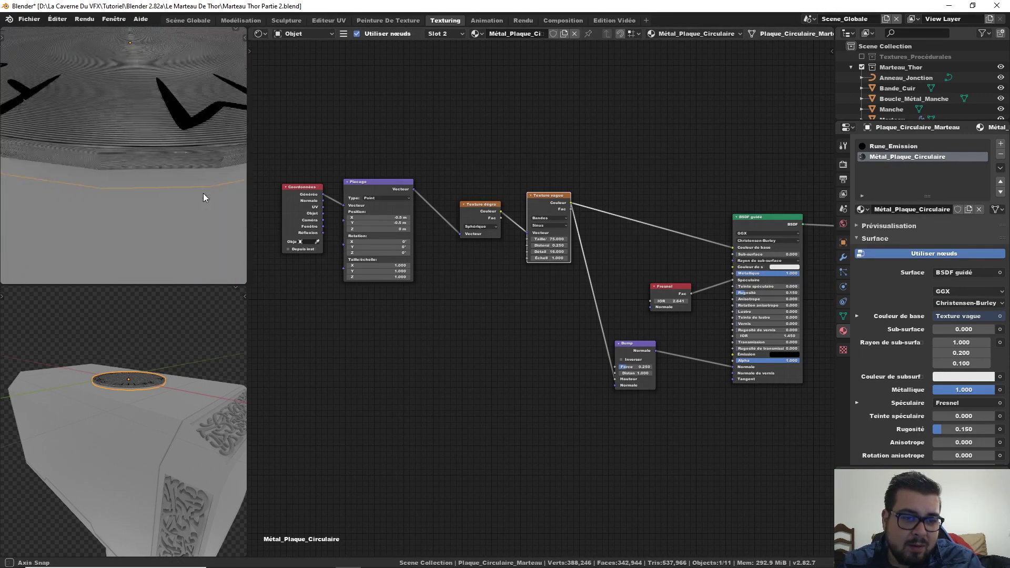
middle_click_drag(196, 189, 195, 200)
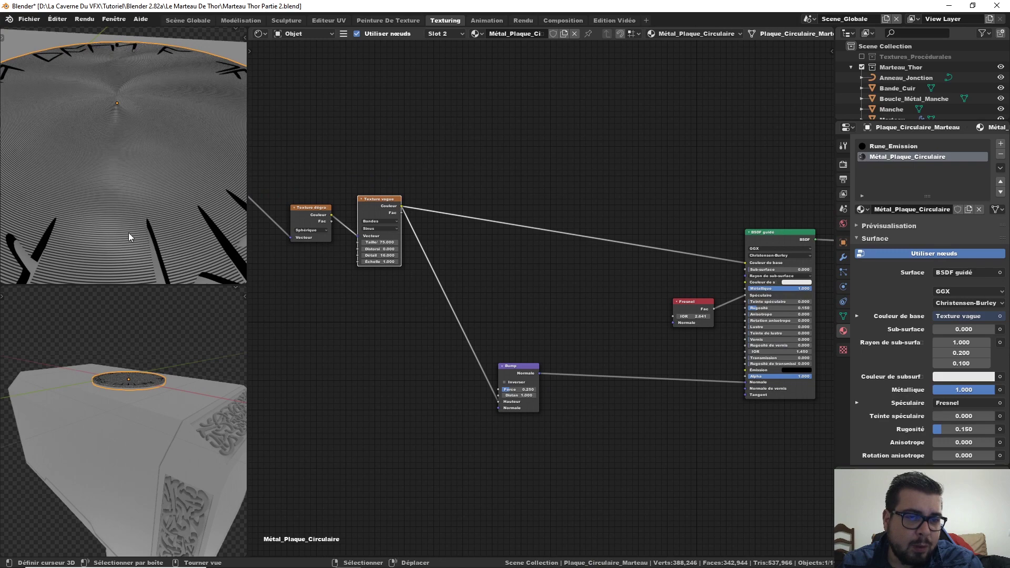
scroll(128, 233, "down", 3)
scroll(129, 232, "up", 3)
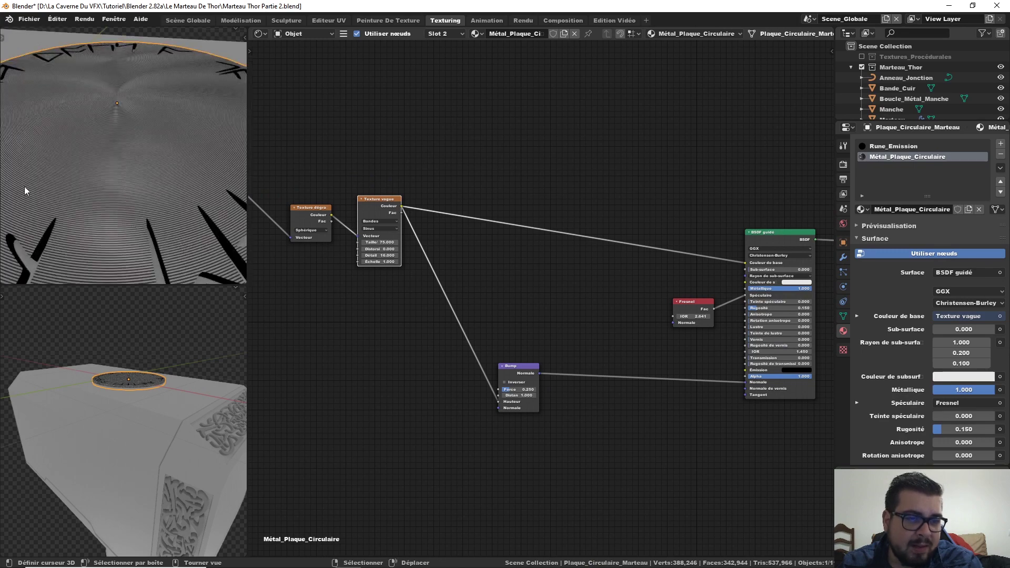
- Insert a Mélanger colour-mix node into the wave-to-base-colour link
key("shift+a")
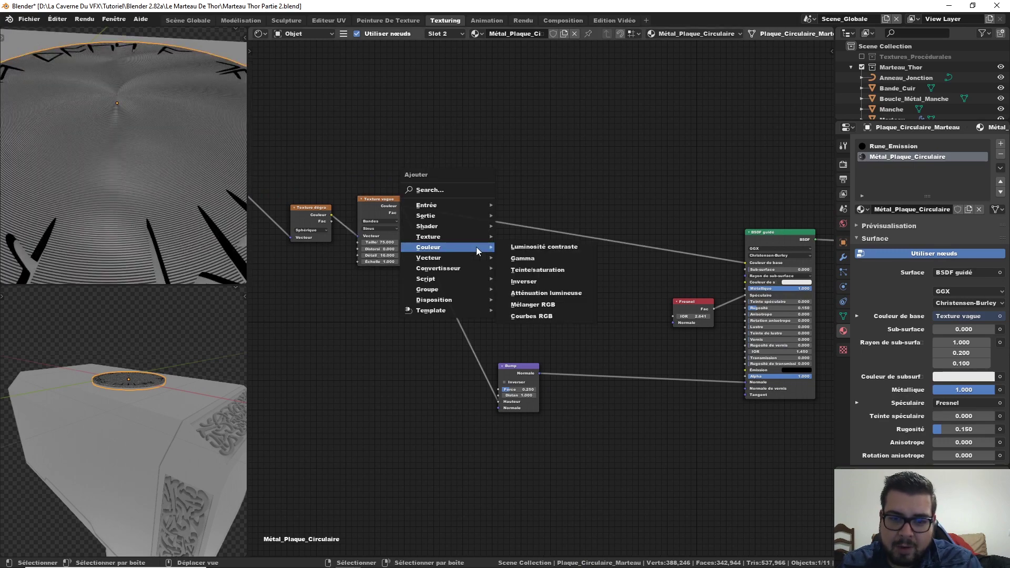
left_click(532, 304)
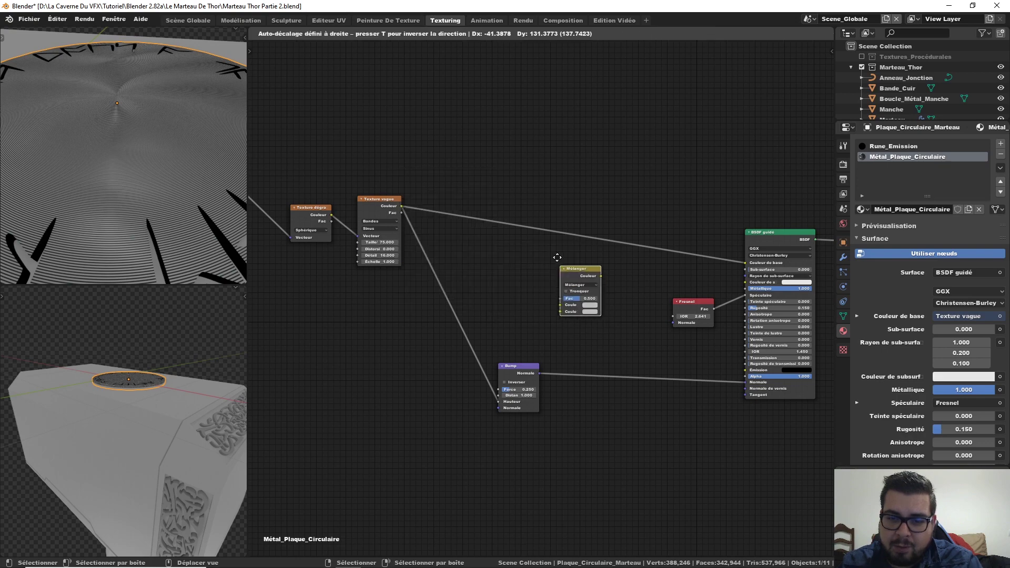
left_click(579, 213)
left_click_drag(579, 213, 557, 183)
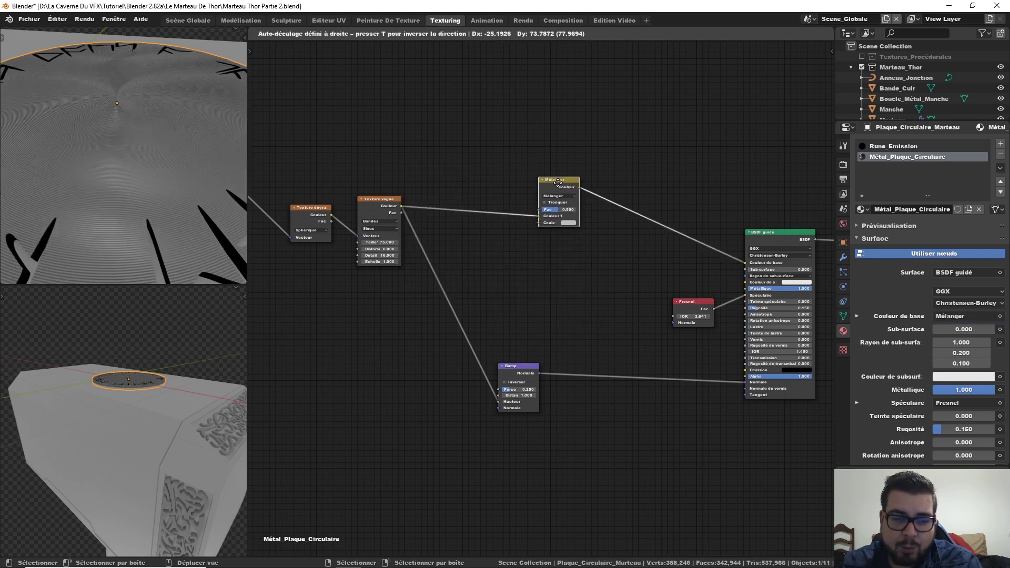
left_click(558, 183)
- Add a Texture musgrave and connect its output into the Mélanger node
key("shift+a")
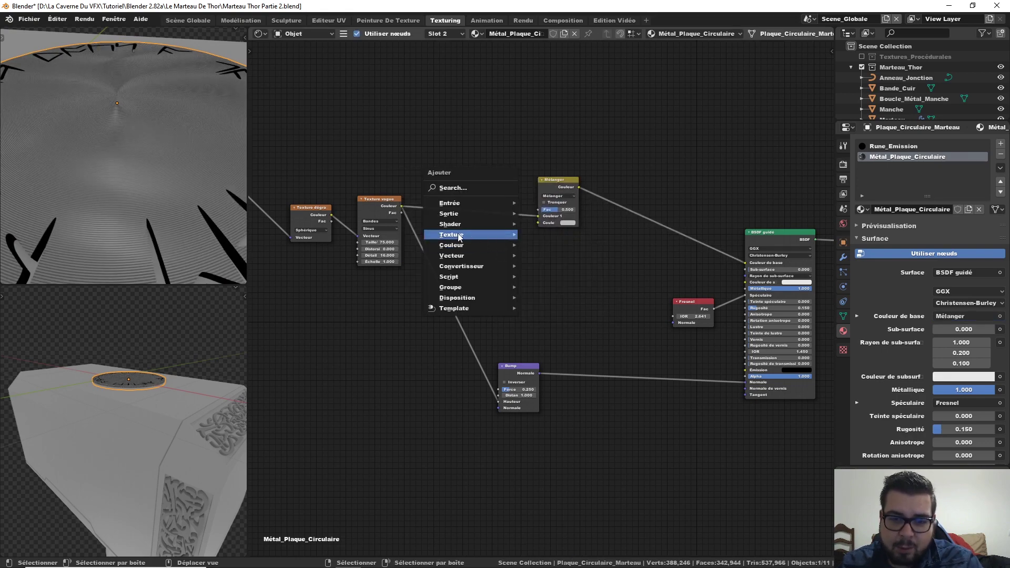
left_click(580, 339)
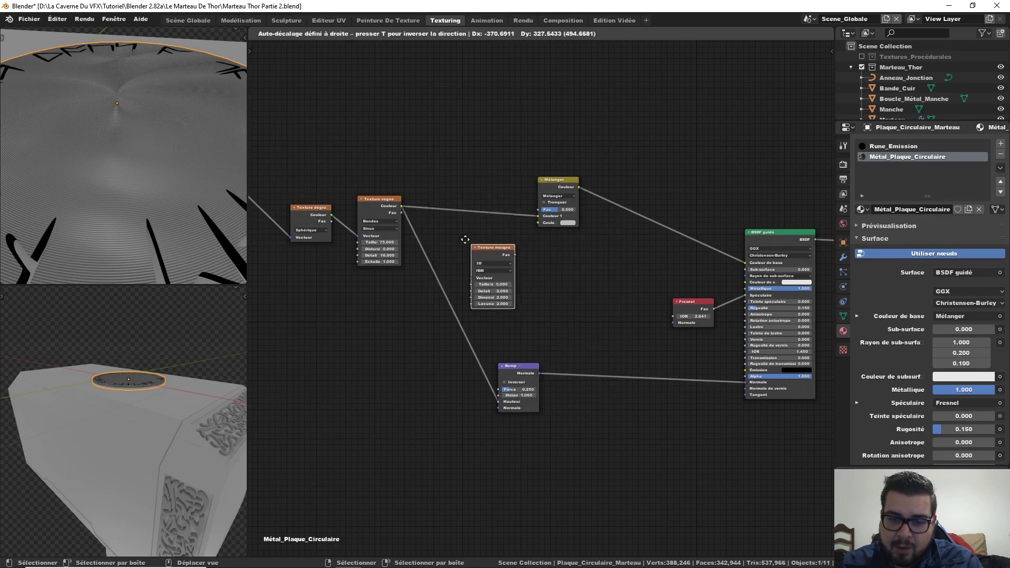
left_click(458, 234)
left_click_drag(508, 249, 539, 222)
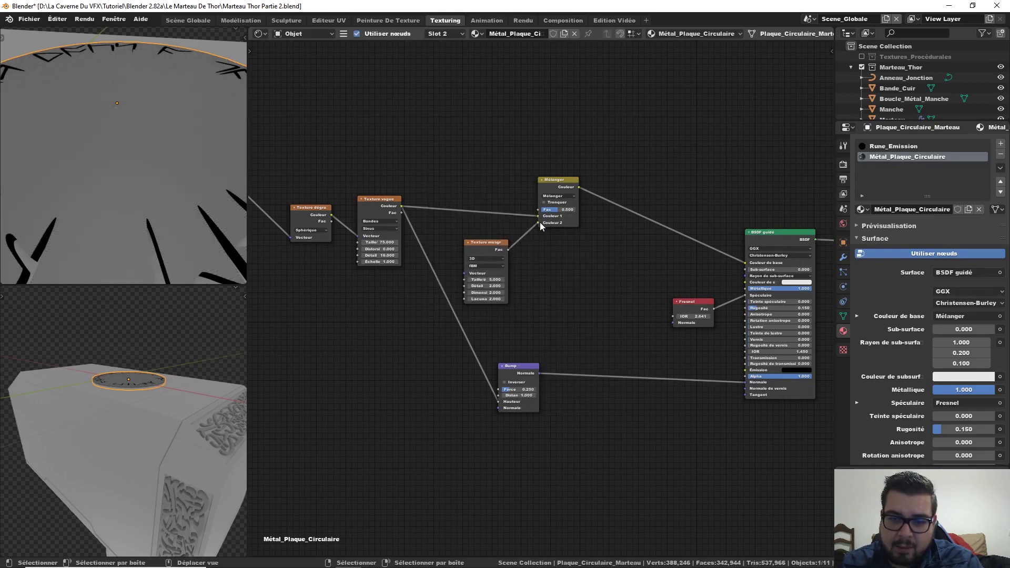
left_click_drag(489, 245, 504, 232)
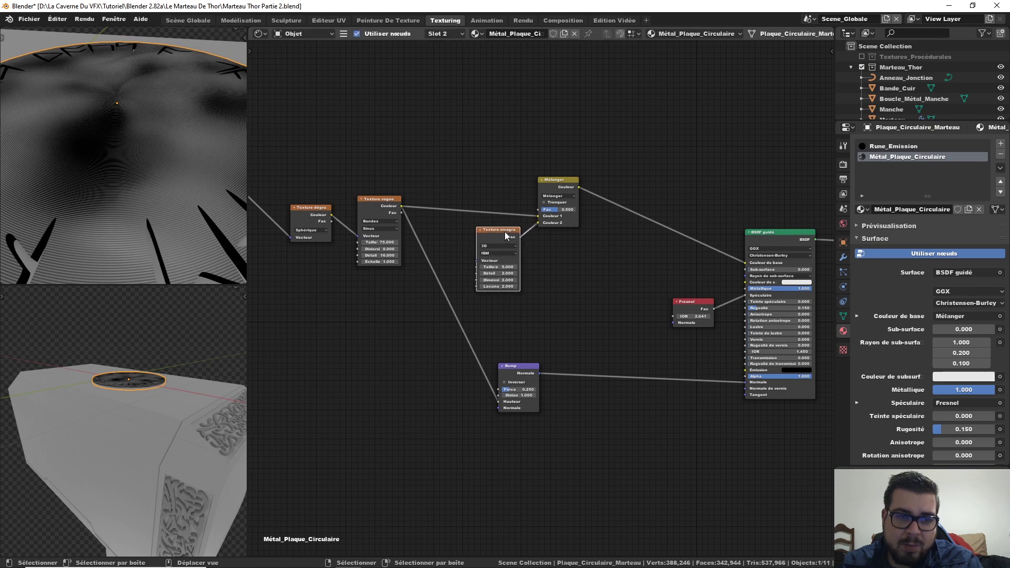
left_click_drag(552, 204, 632, 181)
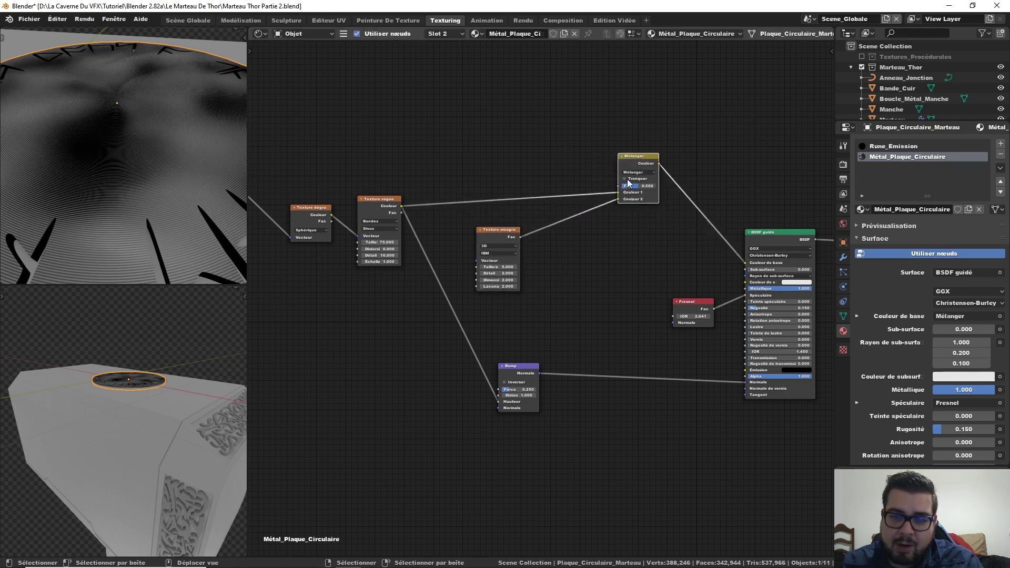
key("shift+a")
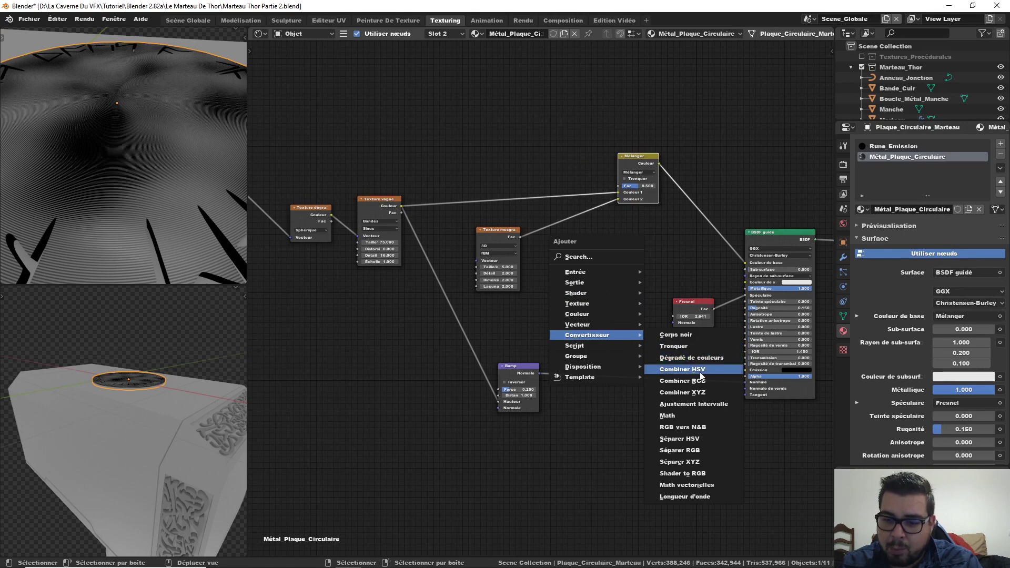
- Insert a Dégradé de couleurs ramp on the Musgrave-to-Mélanger link, lightening its black stop to about 0.57 grey
left_click(691, 358)
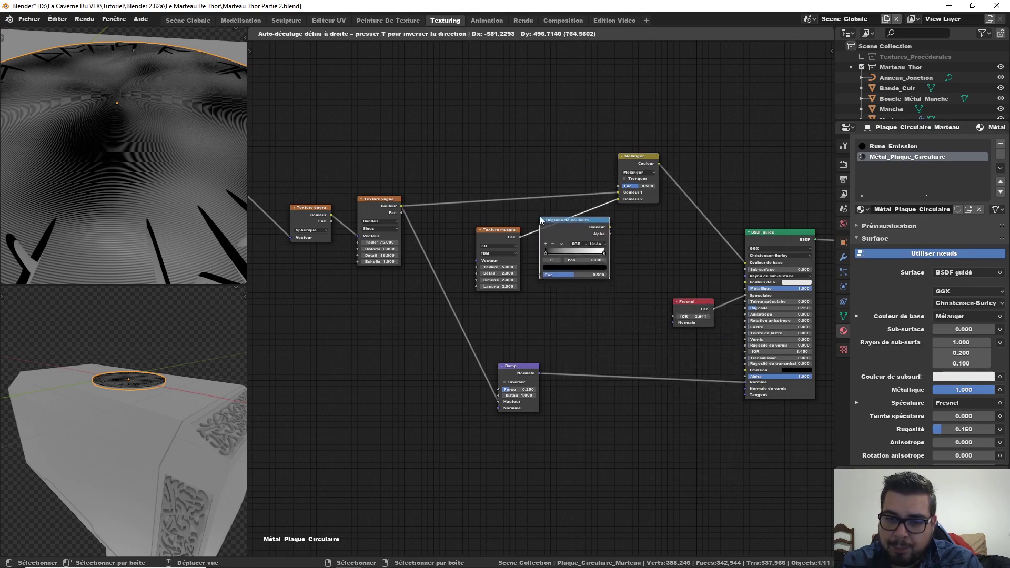
left_click(558, 224)
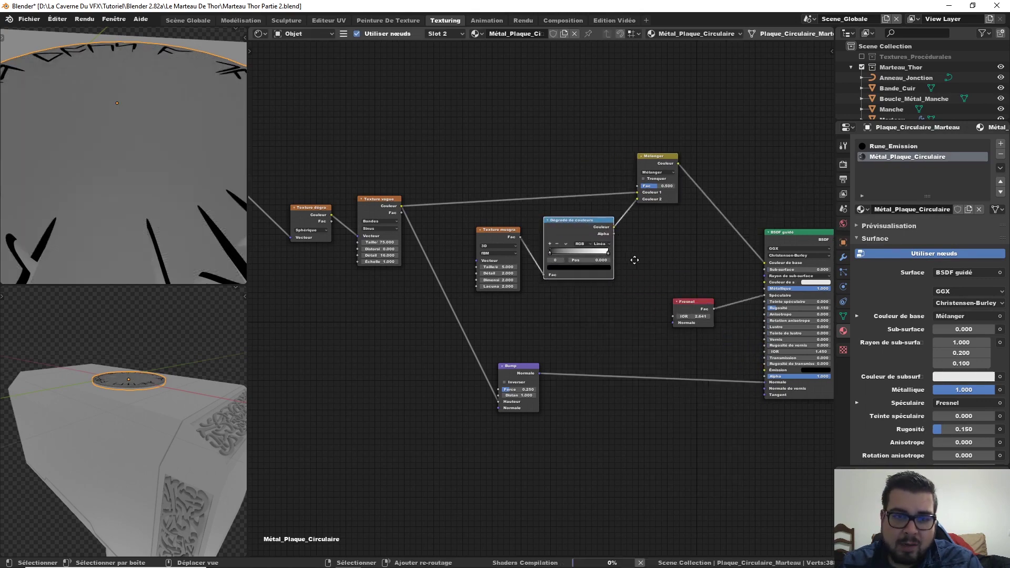
middle_click_drag(569, 251, 525, 258)
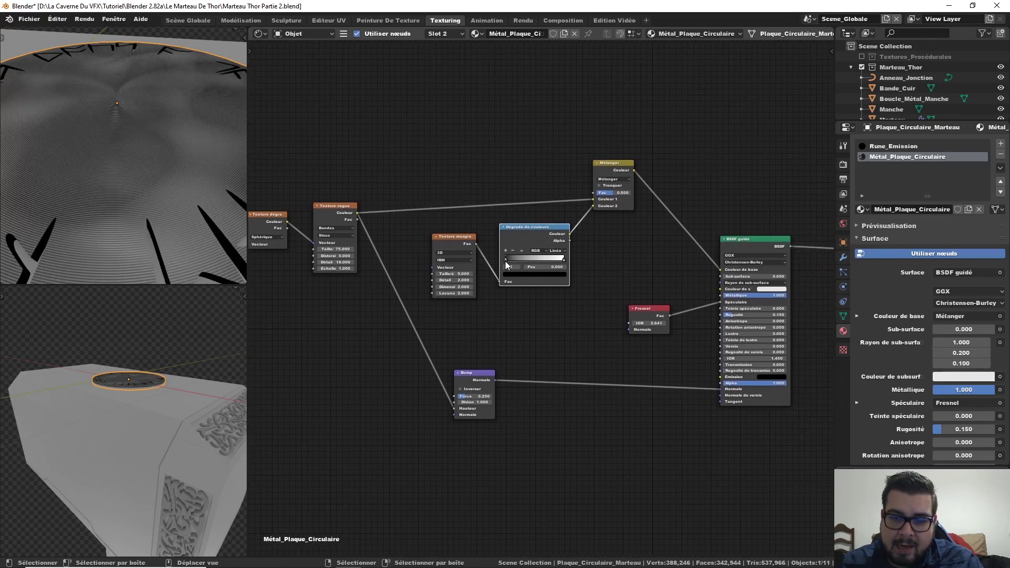
left_click(539, 275)
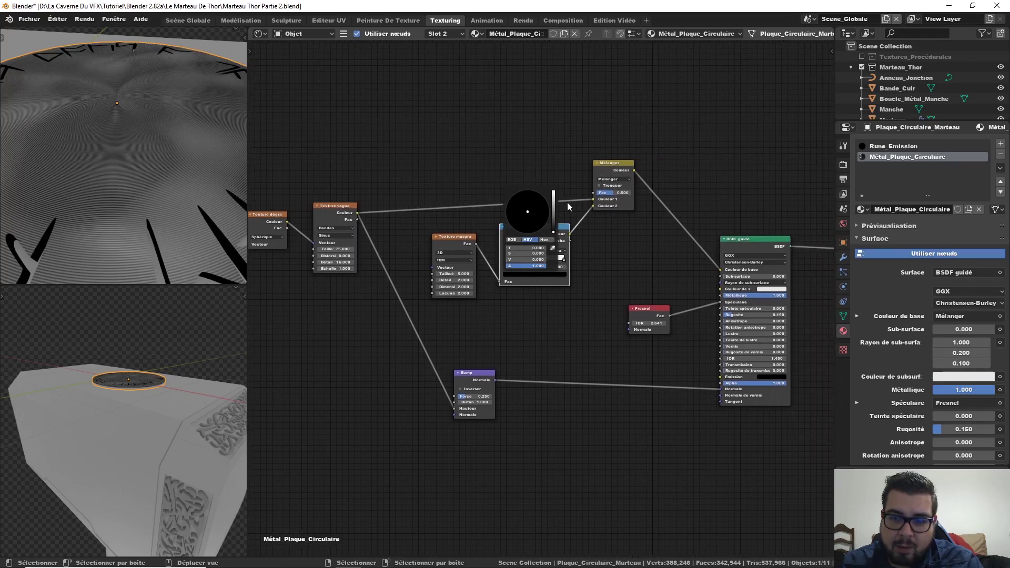
left_click_drag(554, 231, 553, 208)
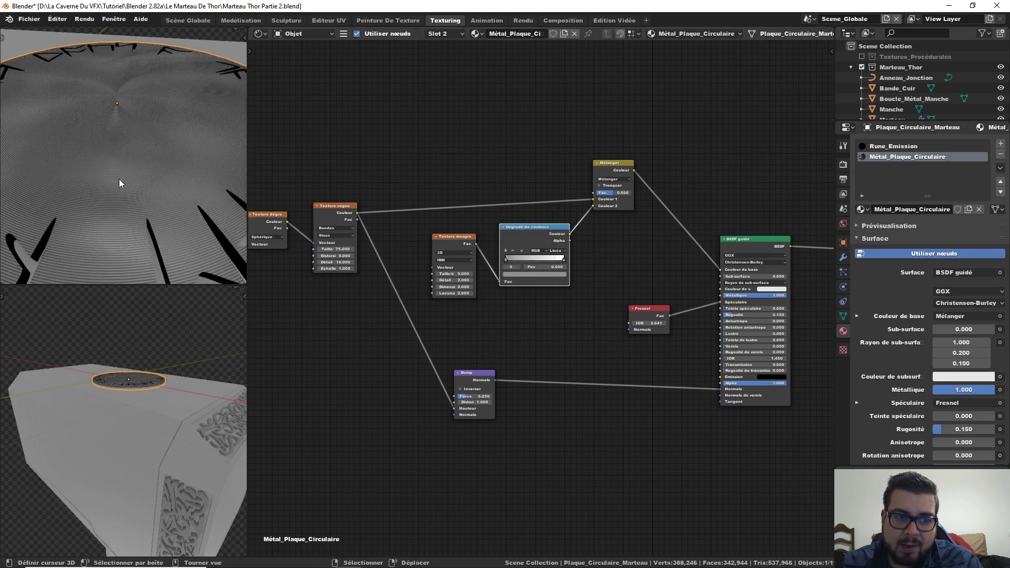
scroll(140, 156, "down", 5)
middle_click_drag(108, 176, 131, 216)
scroll(163, 185, "up", 2)
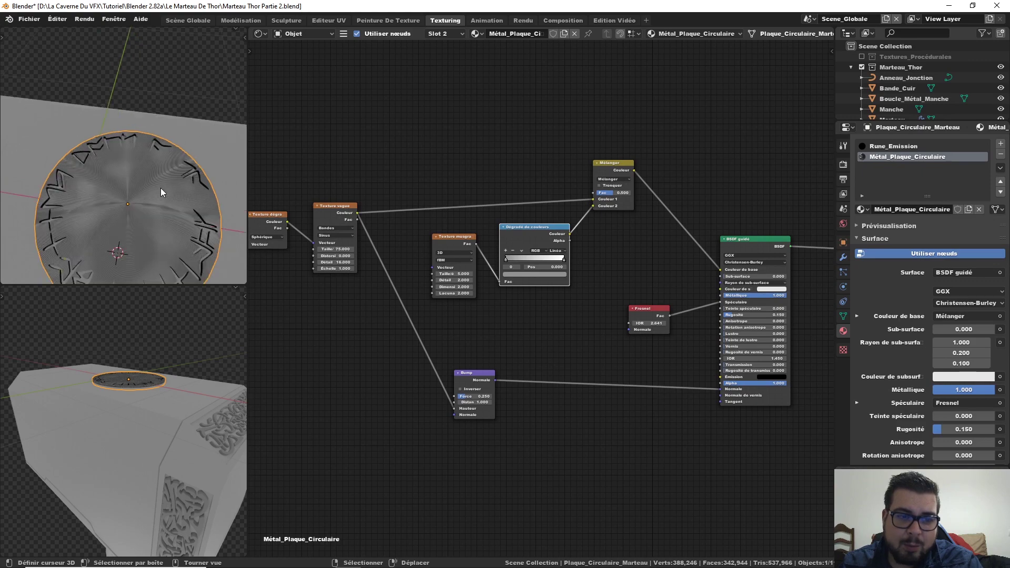
scroll(161, 190, "up", 1)
scroll(158, 187, "up", 3)
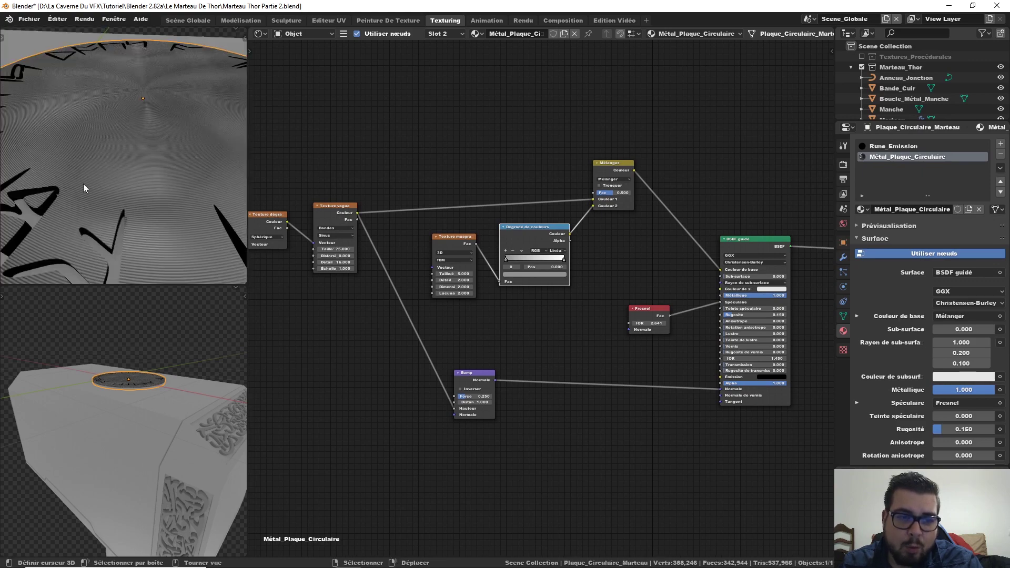
- Give the Musgrave texture size 40, higher detail and dimension 0.1
middle_click_drag(483, 283, 496, 273)
type("40")
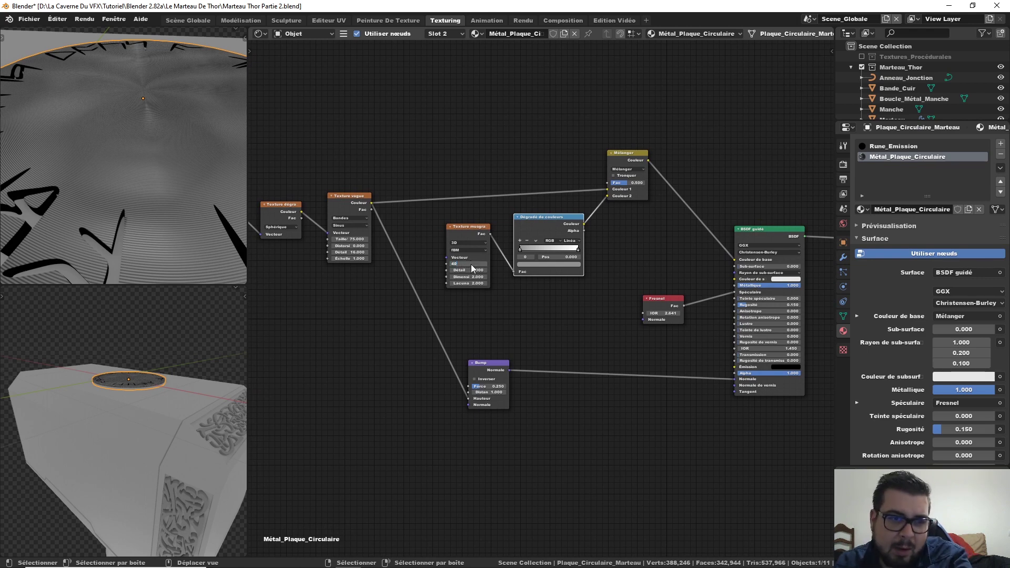
key("Return")
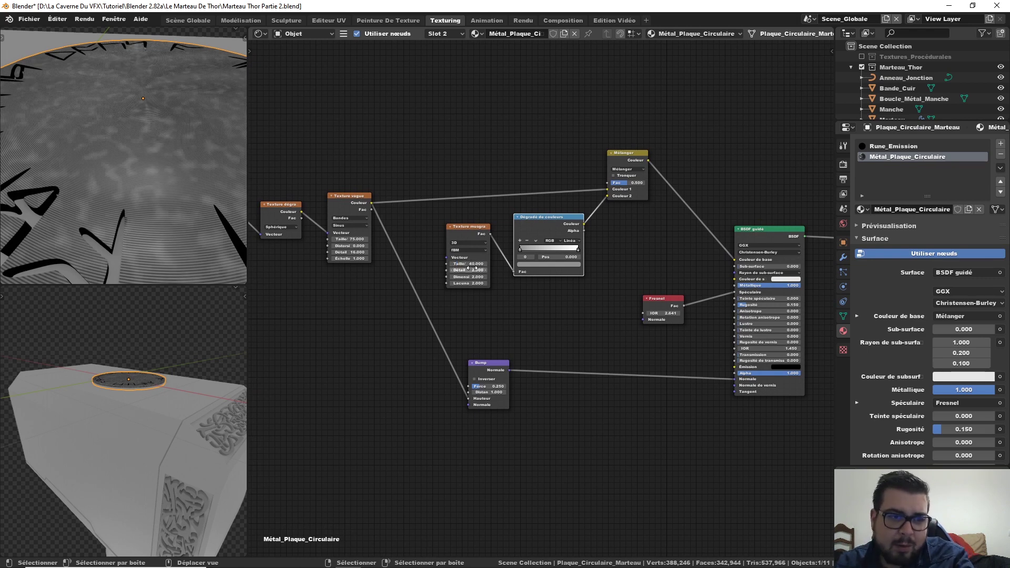
left_click_drag(463, 271, 521, 270)
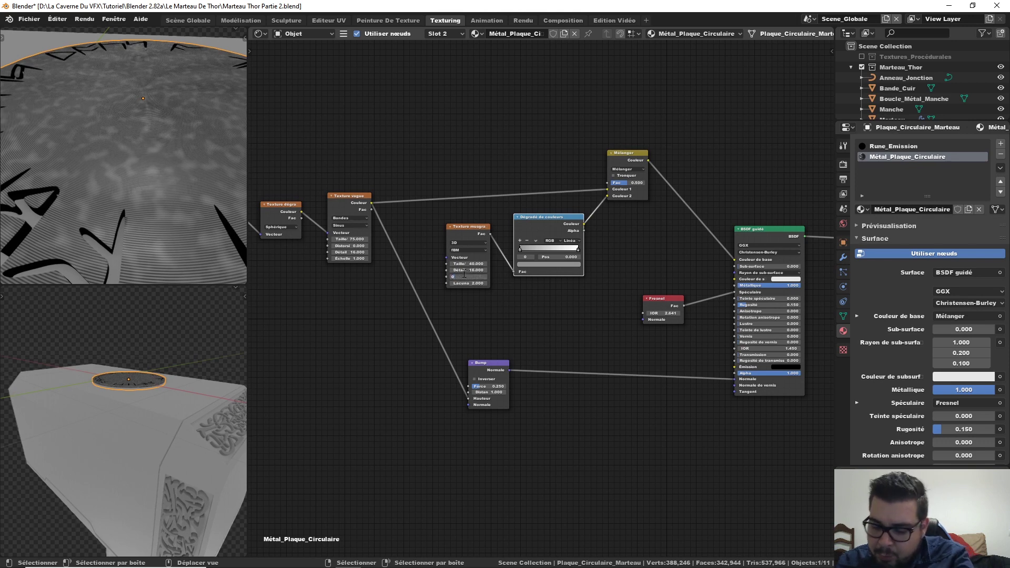
type("Dimensi 0.1")
key("Return")
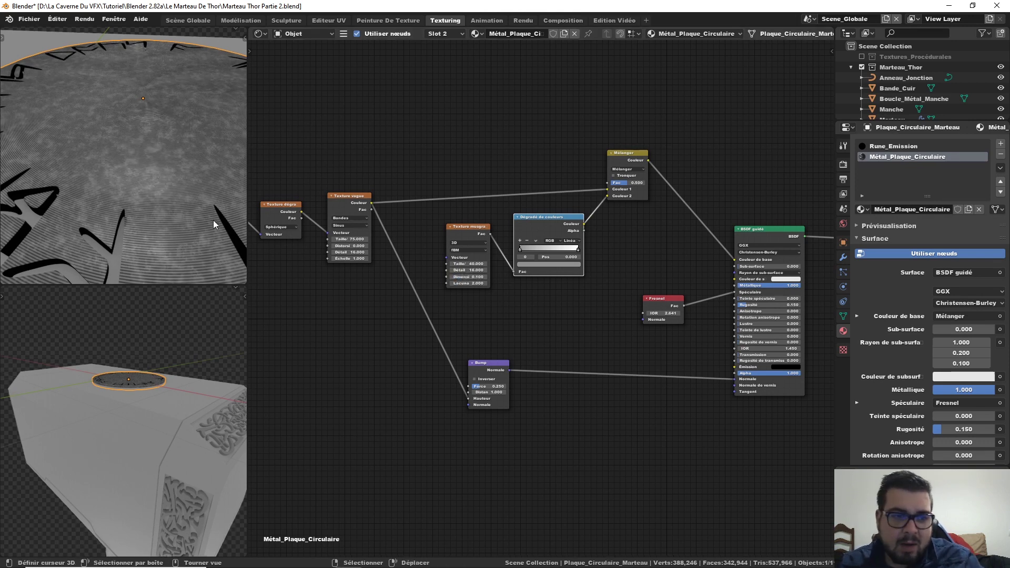
- Shift the view toward the disc's top edge and begin editing the Mélanger mix factor
scroll(142, 149, "down", 3)
scroll(150, 177, "up", 3)
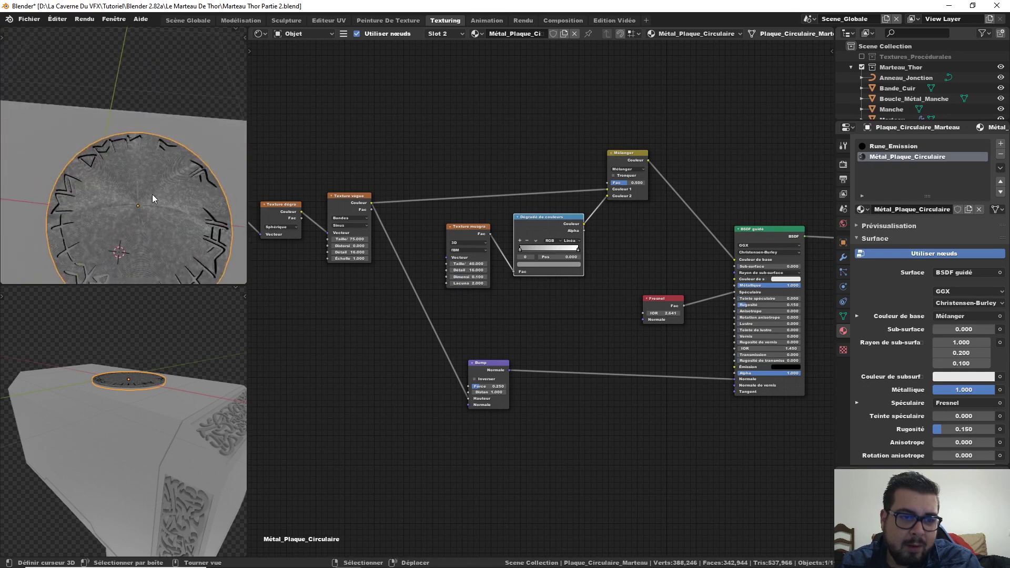
mouse_move(153, 194)
middle_mouse_down("shift")
mouse_move(157, 216)
mouse_move(157, 174)
middle_mouse_up("shift")
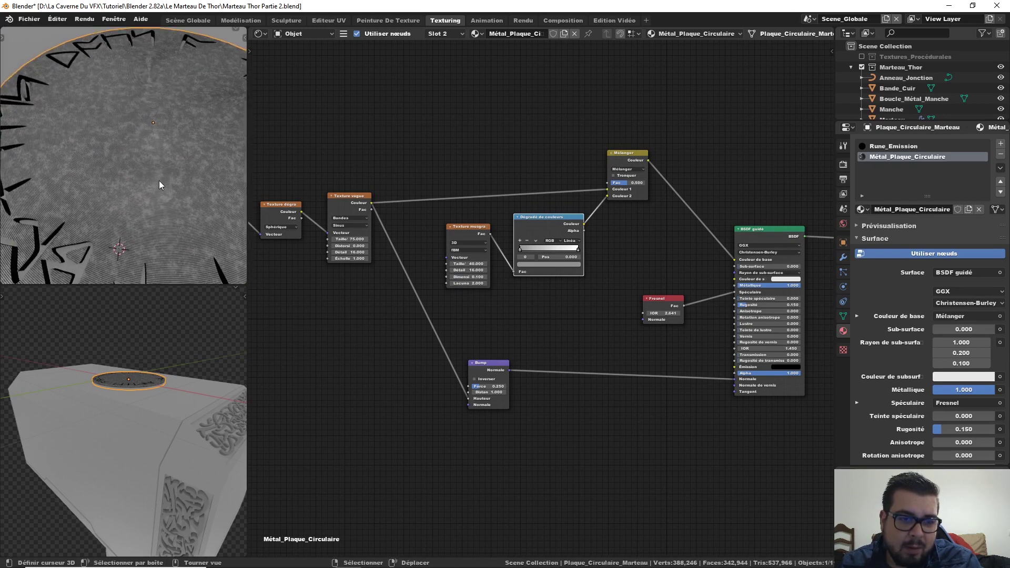
scroll(157, 174, "up", 2)
left_click(626, 183)
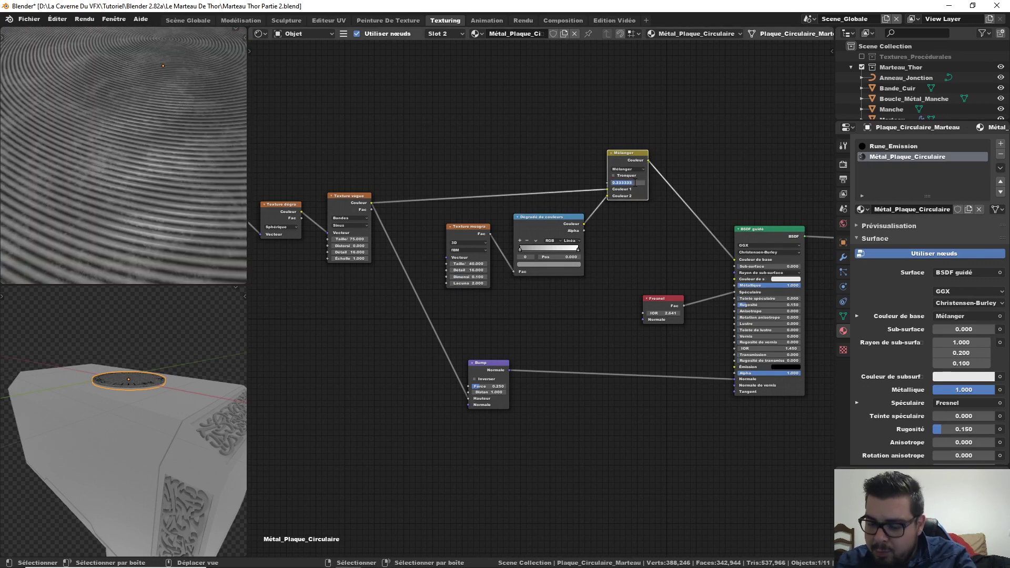
- Set the Mélanger factor to 0.65 and drag a colour ramp stop inward for more contrast
type("0.65")
key("Return")
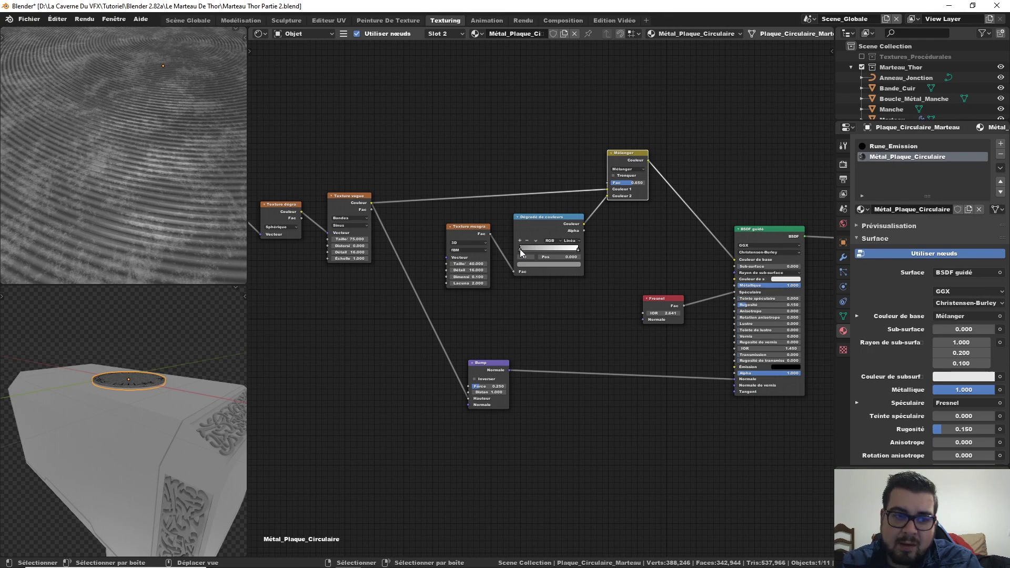
left_click_drag(519, 248, 580, 250)
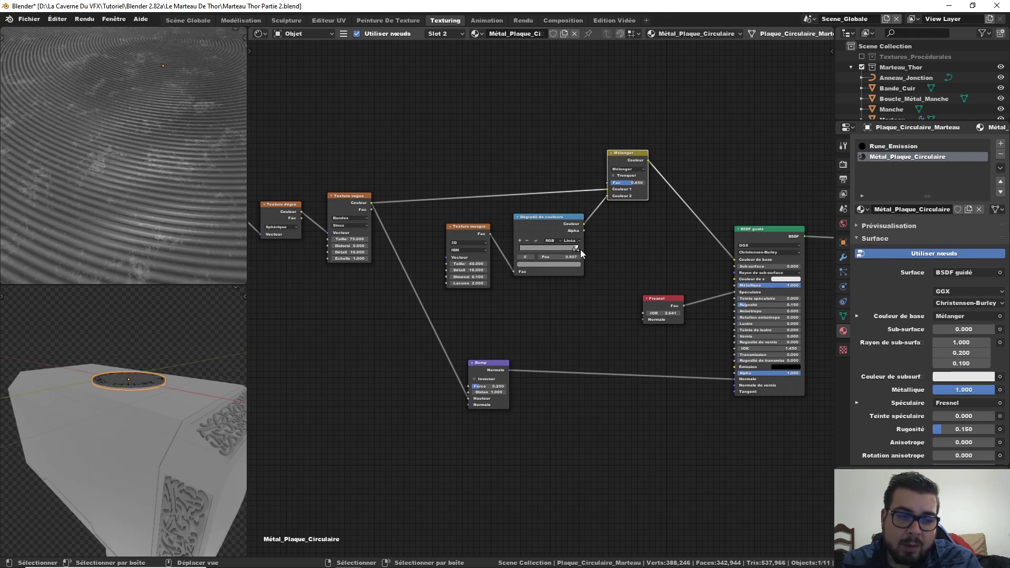
scroll(144, 211, "down", 3)
scroll(147, 208, "down", 2)
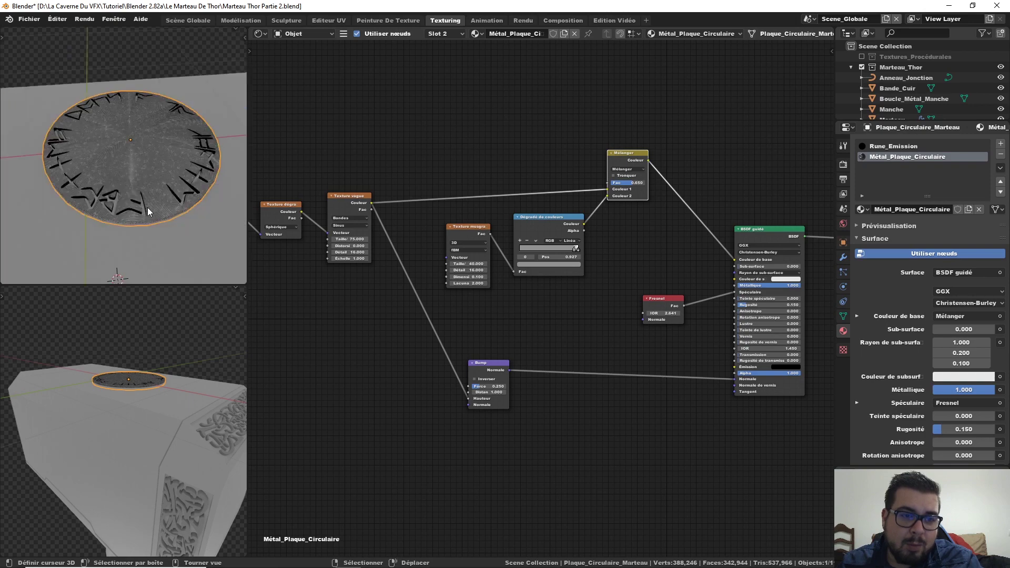
scroll(153, 172, "up", 3)
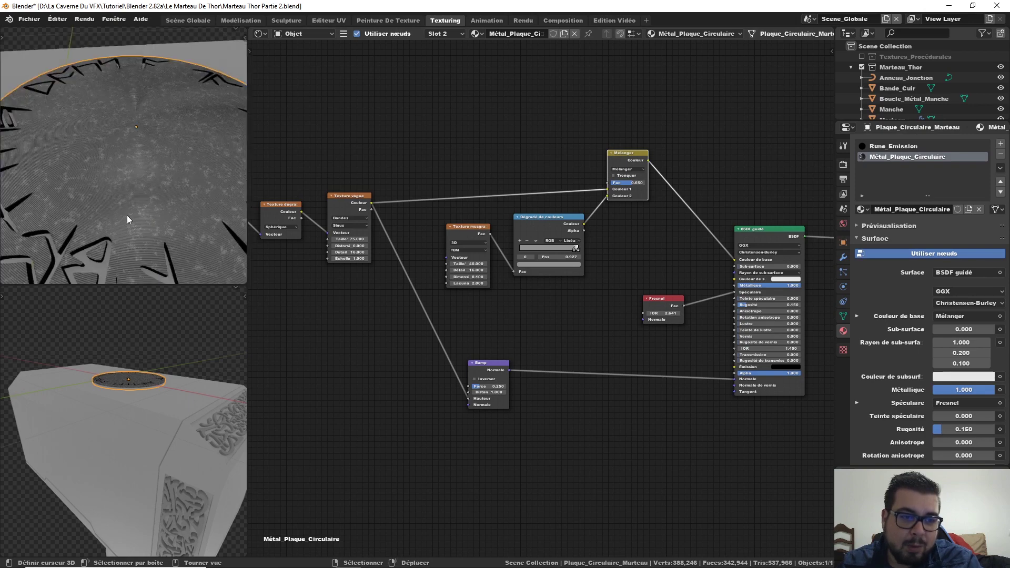
scroll(181, 222, "down", 3)
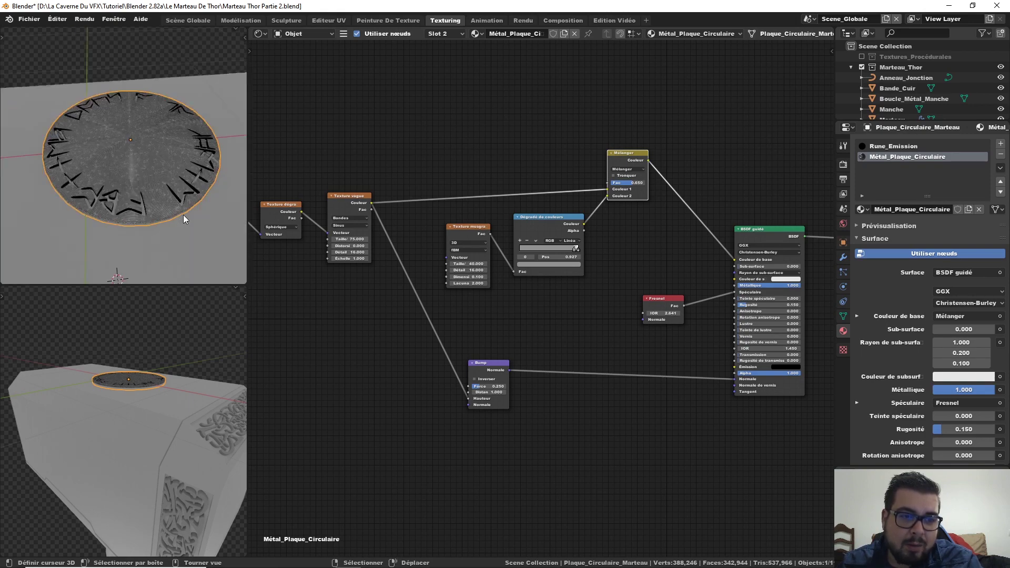
scroll(183, 214, "up", 3)
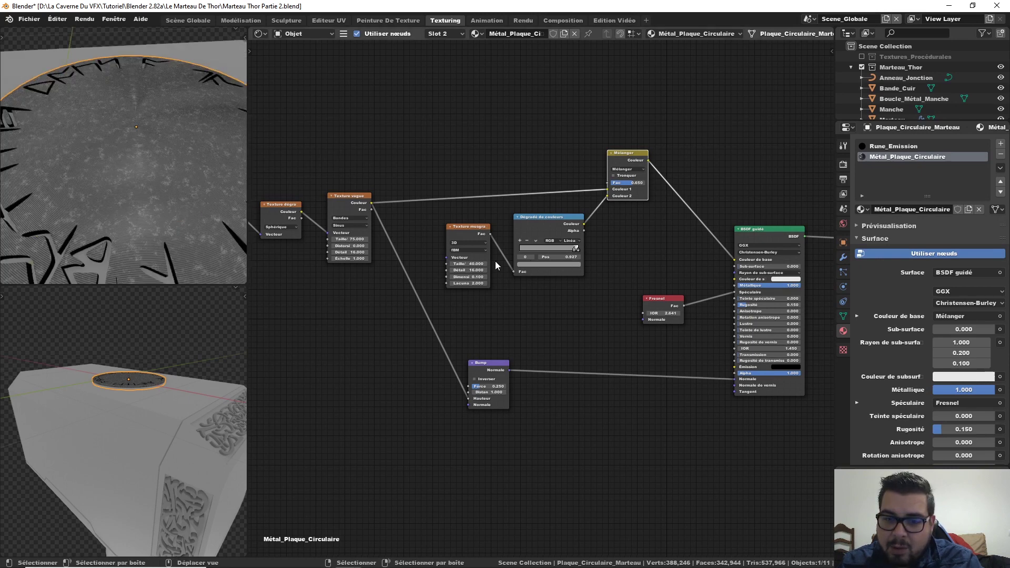
- Move the Musgrave, colour ramp and mix nodes together up and to the right
left_click_drag(471, 229, 470, 236)
middle_click_drag(665, 106, 607, 121)
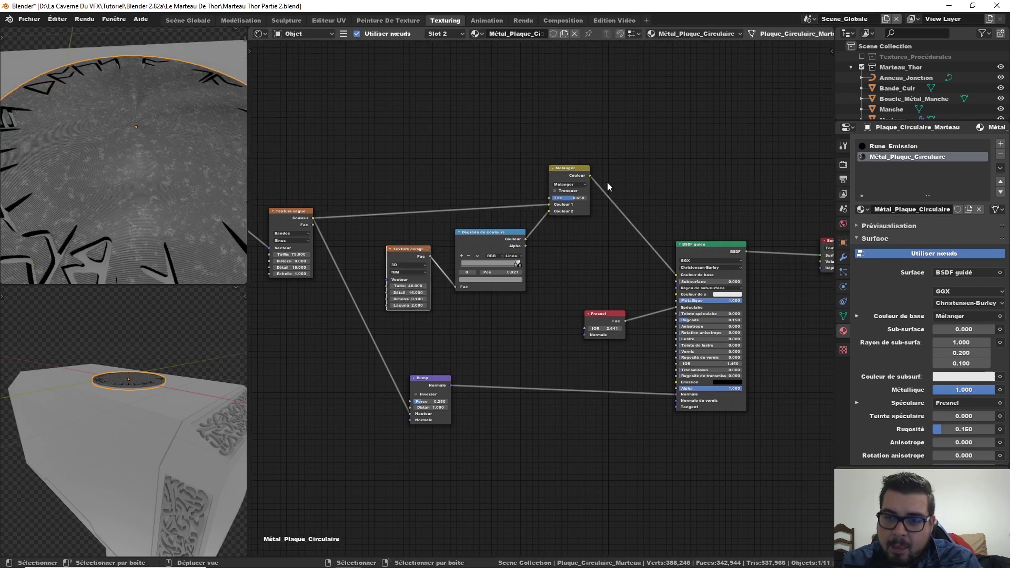
mouse_move(607, 121)
left_mouse_down()
mouse_move(462, 285)
mouse_move(400, 286)
left_mouse_up()
key("g")
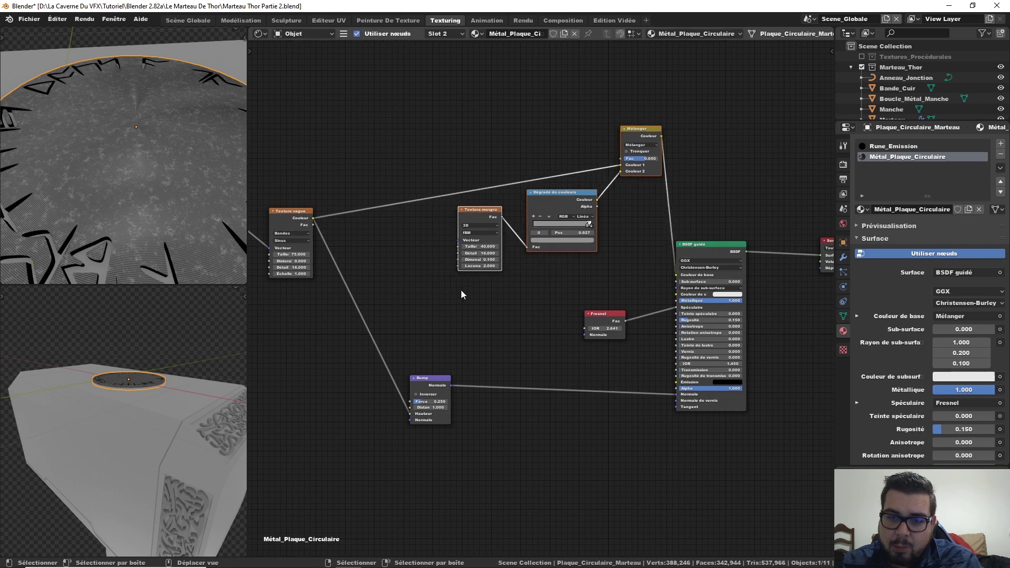
left_click(460, 289)
- Add a Noise texture node left of the Musgrave node and start linking it
key("shift+a")
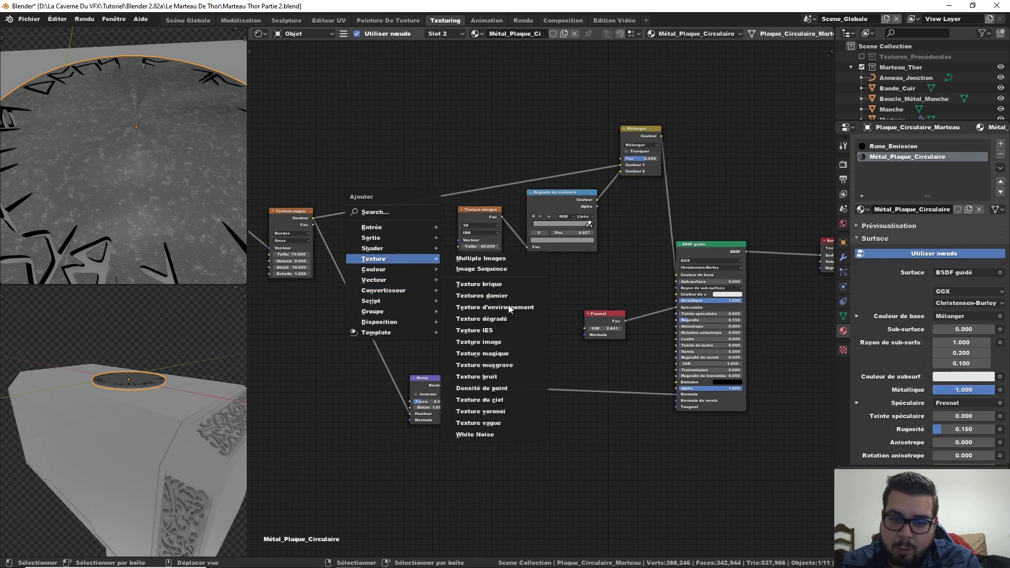
left_click(489, 377)
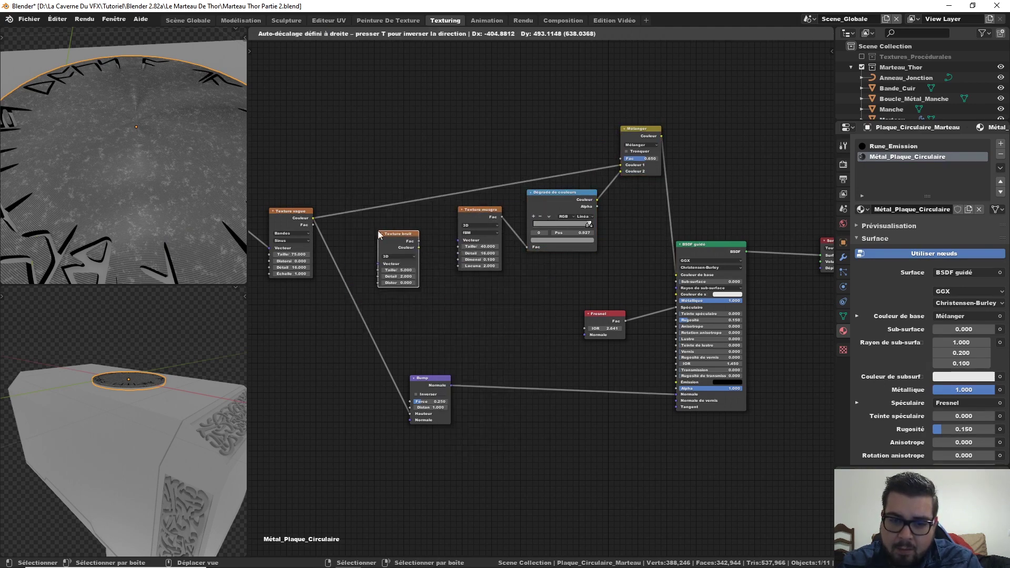
left_click(416, 239)
left_click_drag(417, 242, 459, 242)
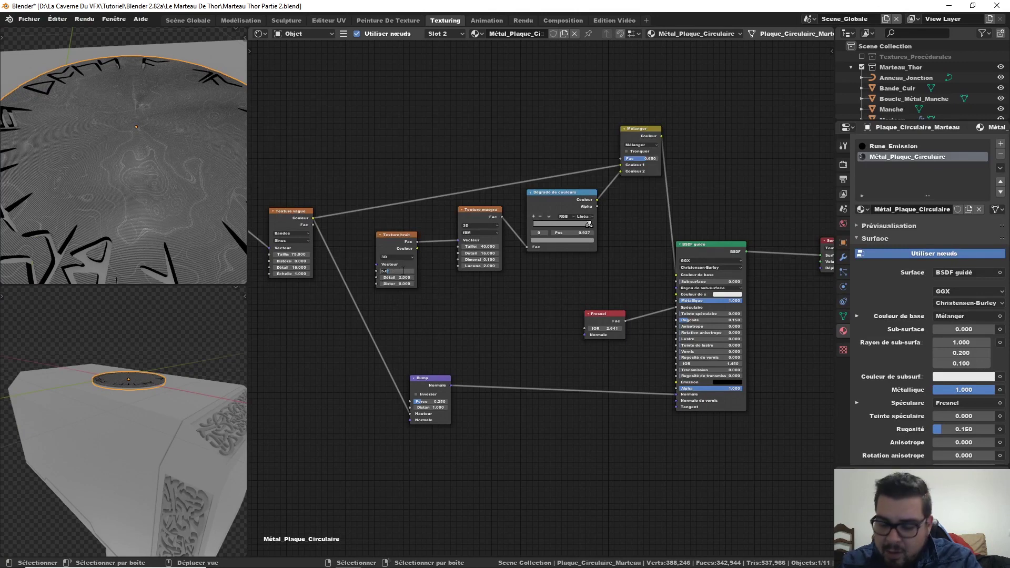
- Lower the noise scale, set its detail to 16 and distortion to 0.5
left_click_drag(396, 271, 394, 271)
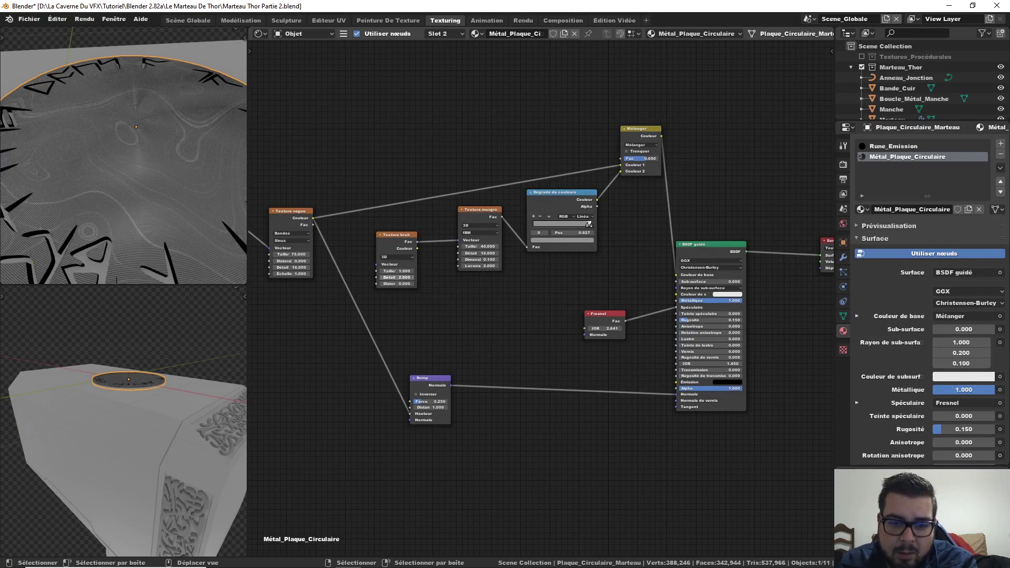
key("ctrl+v")
left_click(403, 283)
type("0.0")
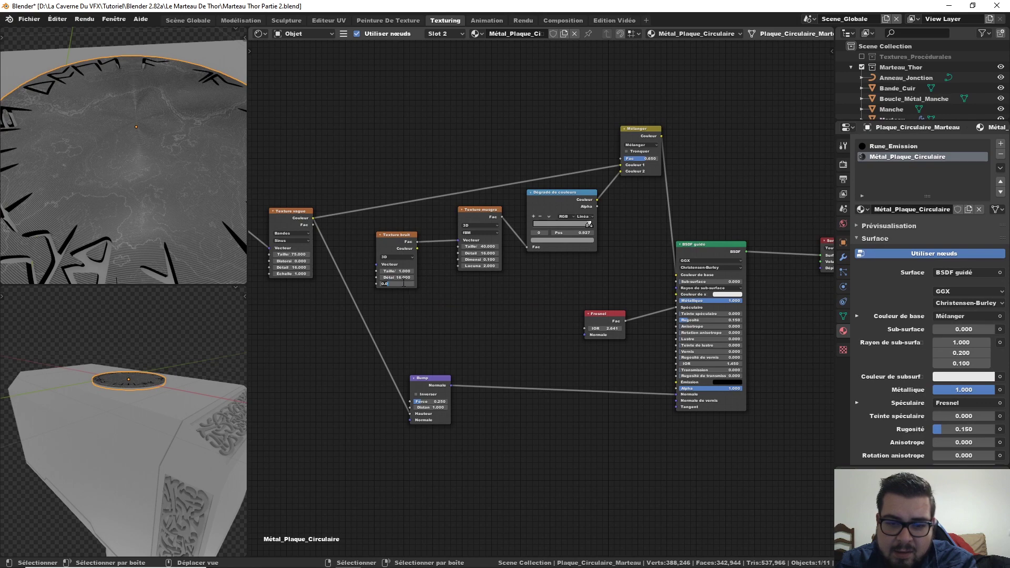
key("BackSpace")
key("BackSpace")
key("Return")
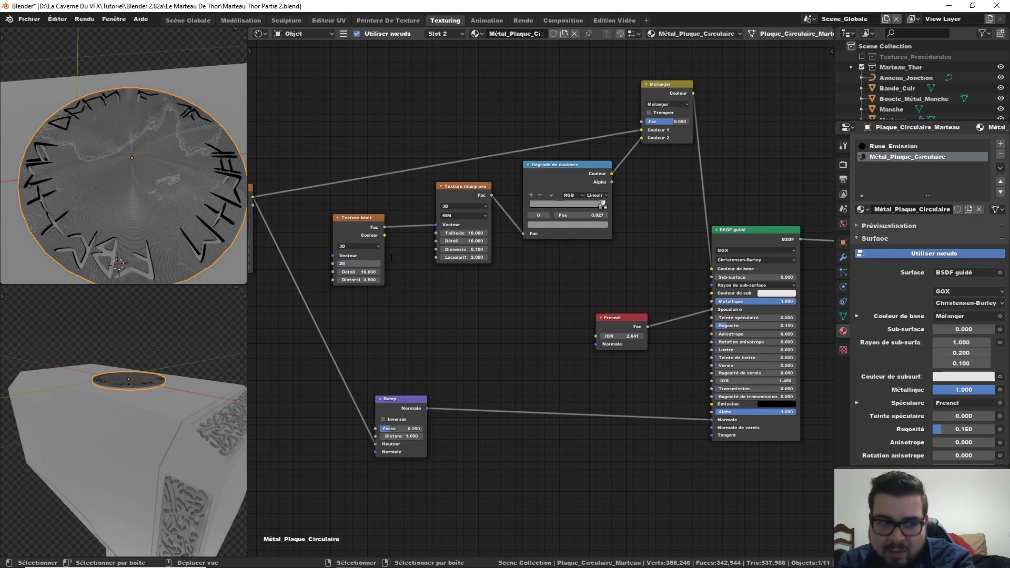
- Set the noise texture scale to 25
key("Return")
scroll(196, 211, "up", 3)
scroll(198, 209, "up", 2)
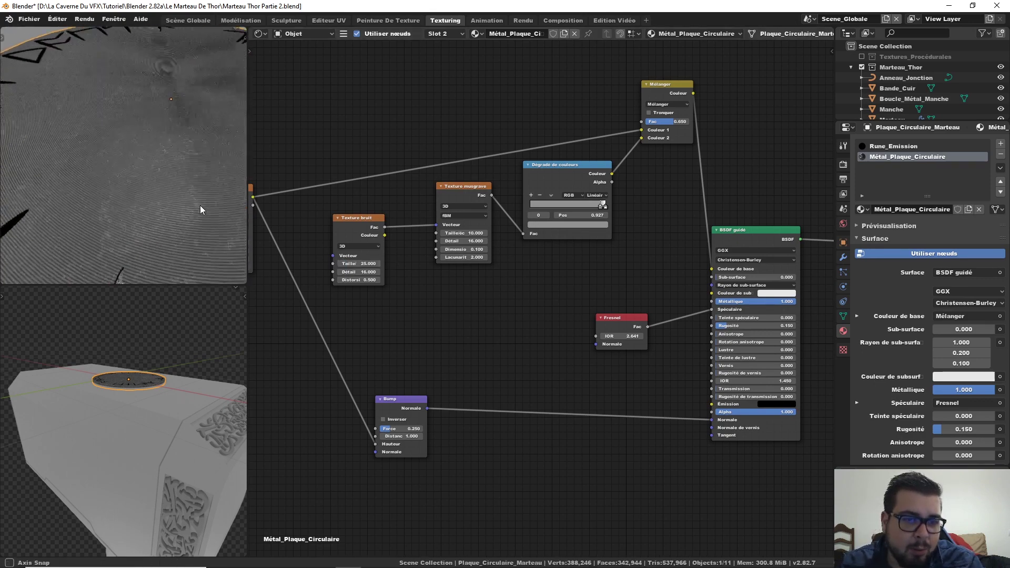
scroll(200, 205, "down", 2)
scroll(200, 203, "down", 3)
scroll(201, 203, "up", 4)
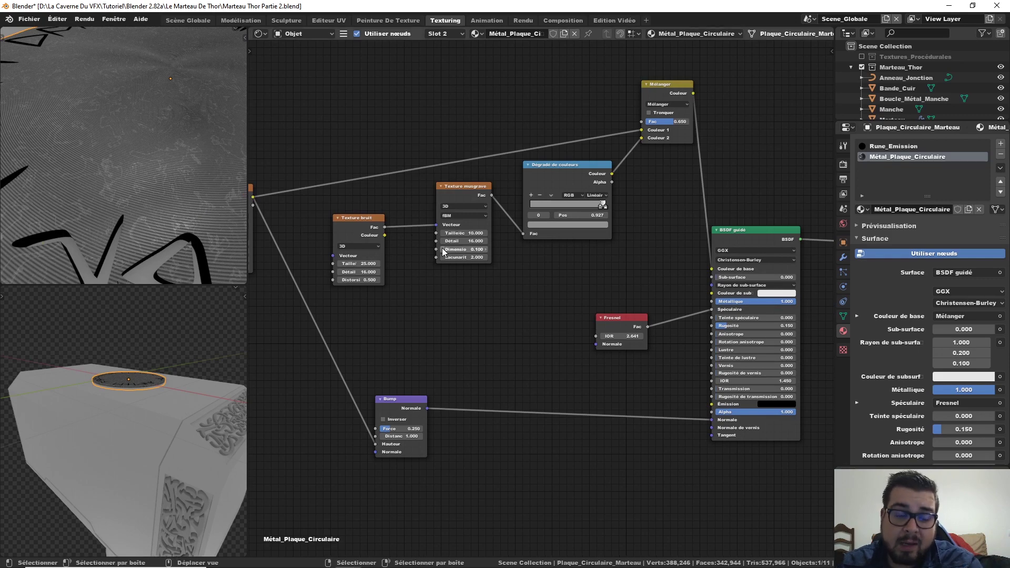
scroll(201, 176, "down", 4)
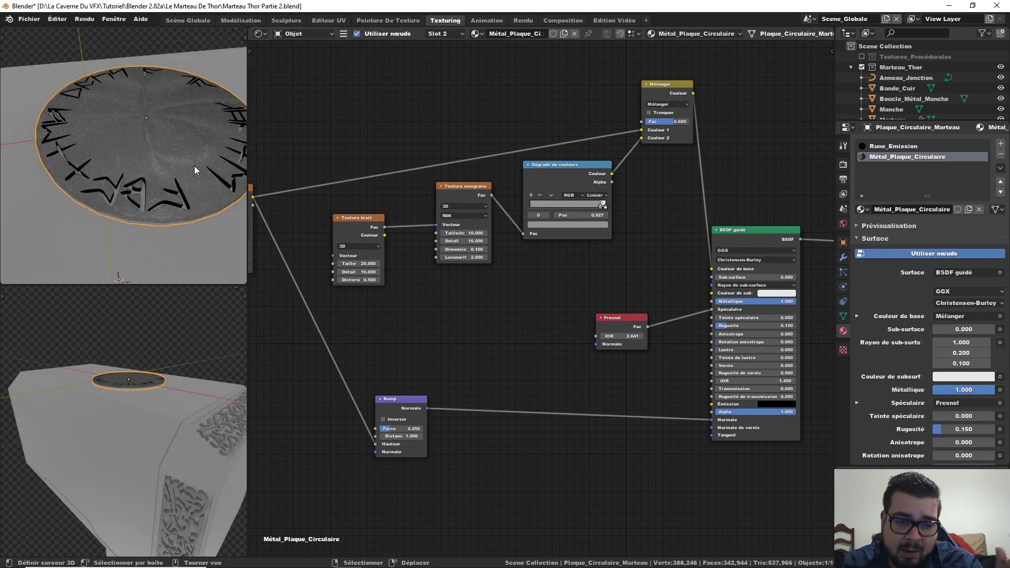
- Reconnect the noise texture output into the Musgrave texture's Vector input
left_click_drag(436, 225, 415, 234)
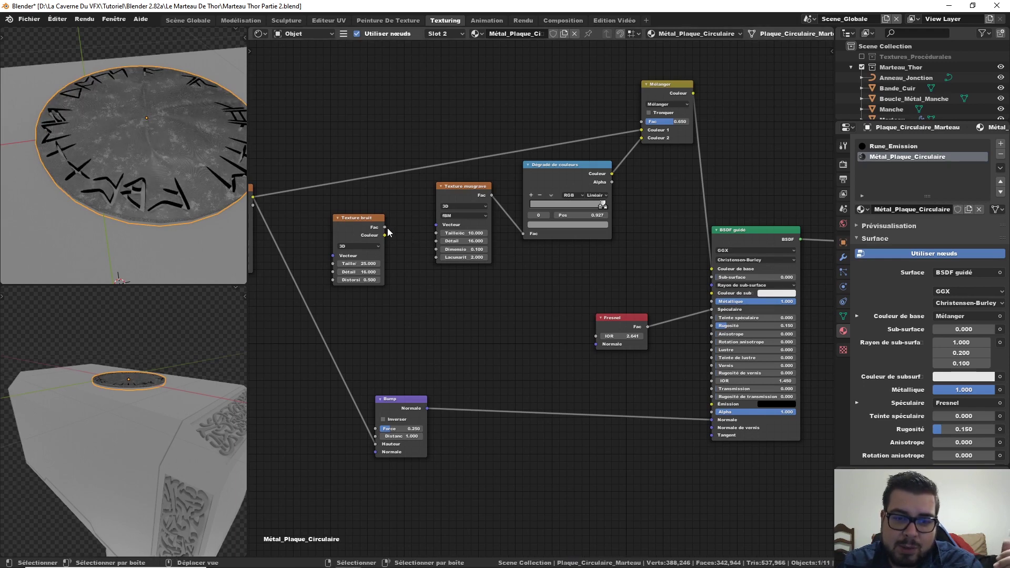
left_click_drag(385, 227, 436, 225)
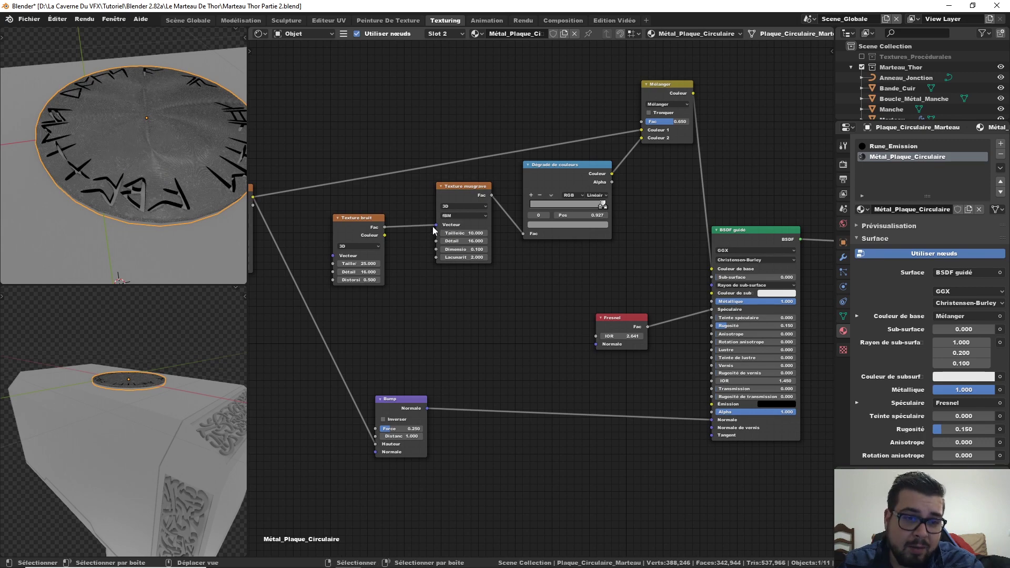
scroll(175, 185, "up", 5)
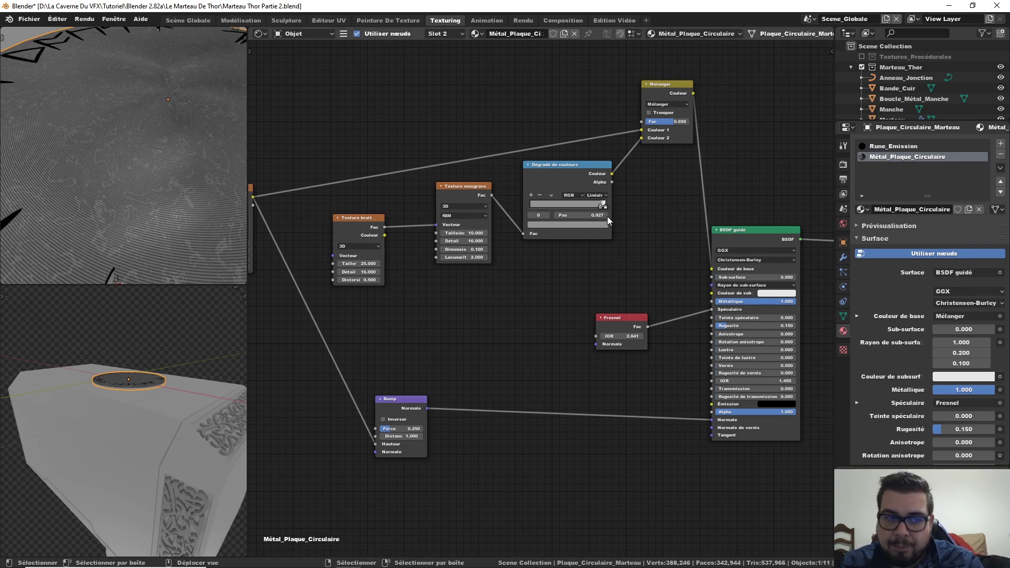
- Move the colour ramp's left stop to 0 and darken the right stop to grey value 0.729
left_click_drag(603, 212, 436, 211)
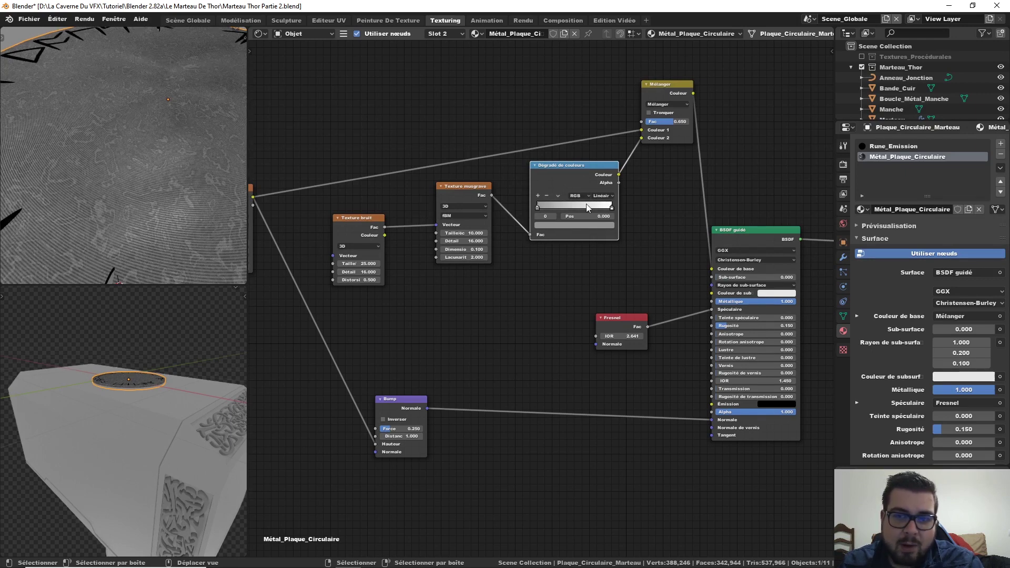
left_click(612, 208)
left_click(598, 225)
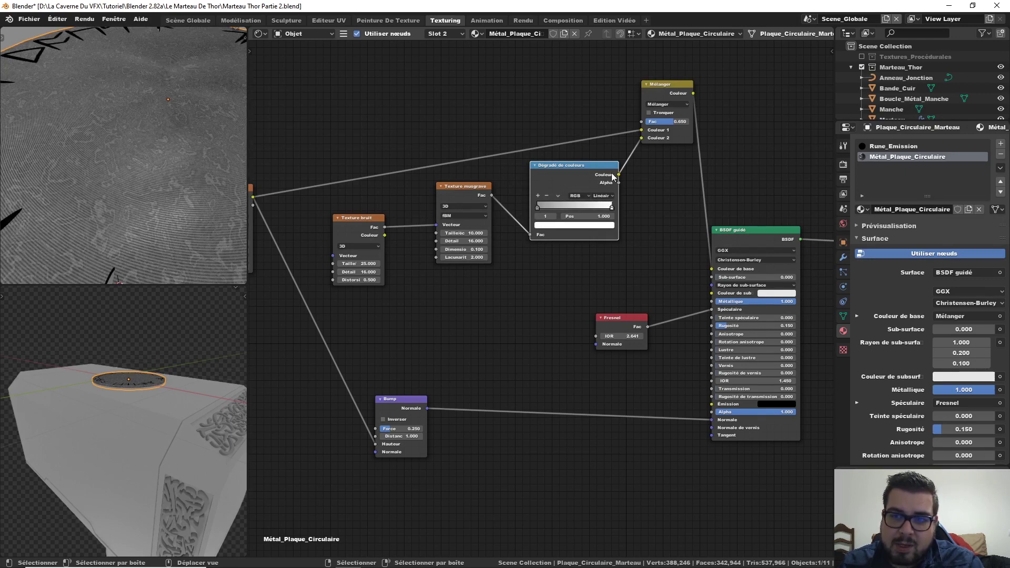
left_click(599, 226)
left_click_drag(598, 120, 598, 133)
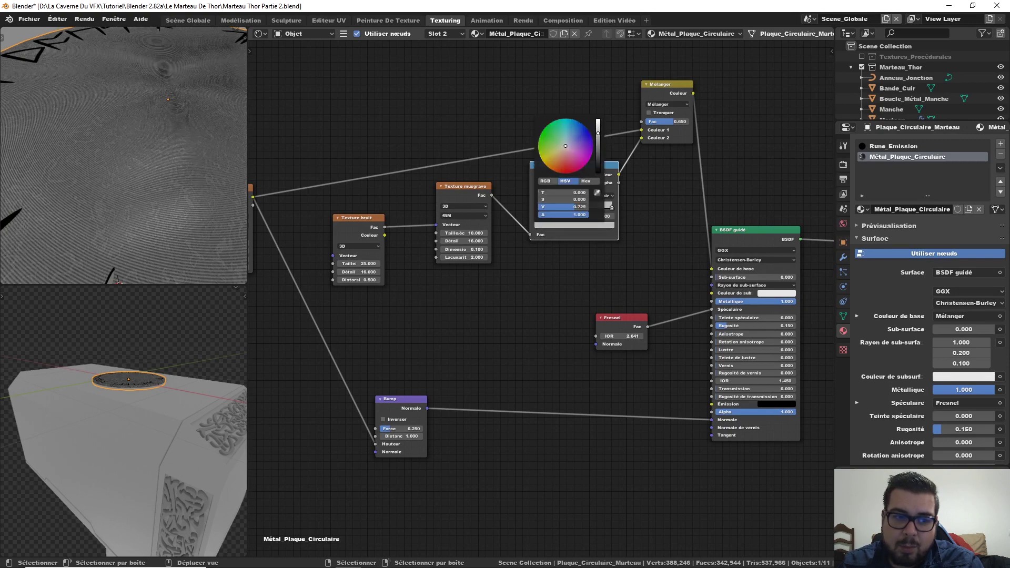
- Look over the rune plate from above and the texture nodes, then switch to the Rune_Emission material
scroll(218, 164, "down", 5)
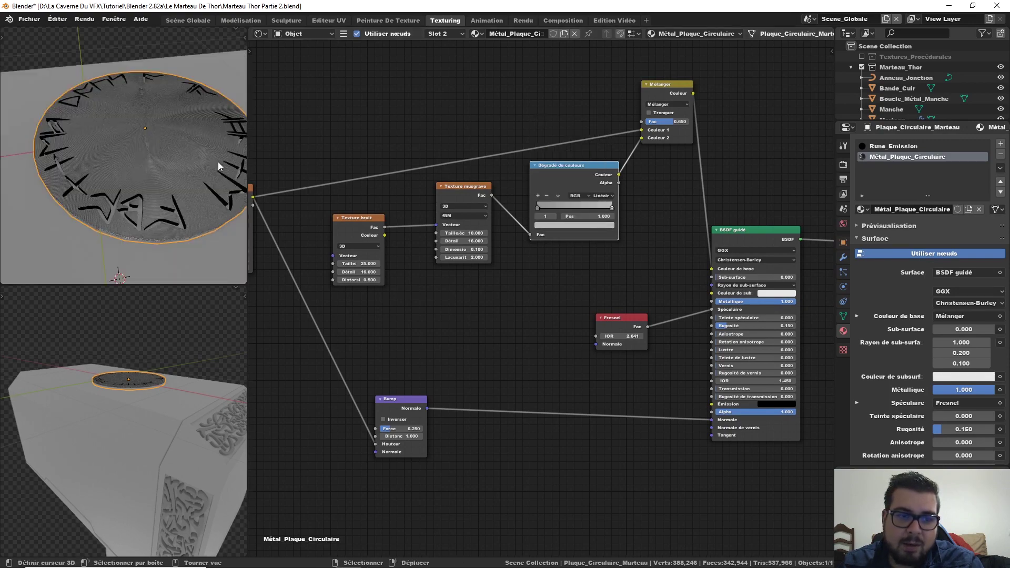
key("q")
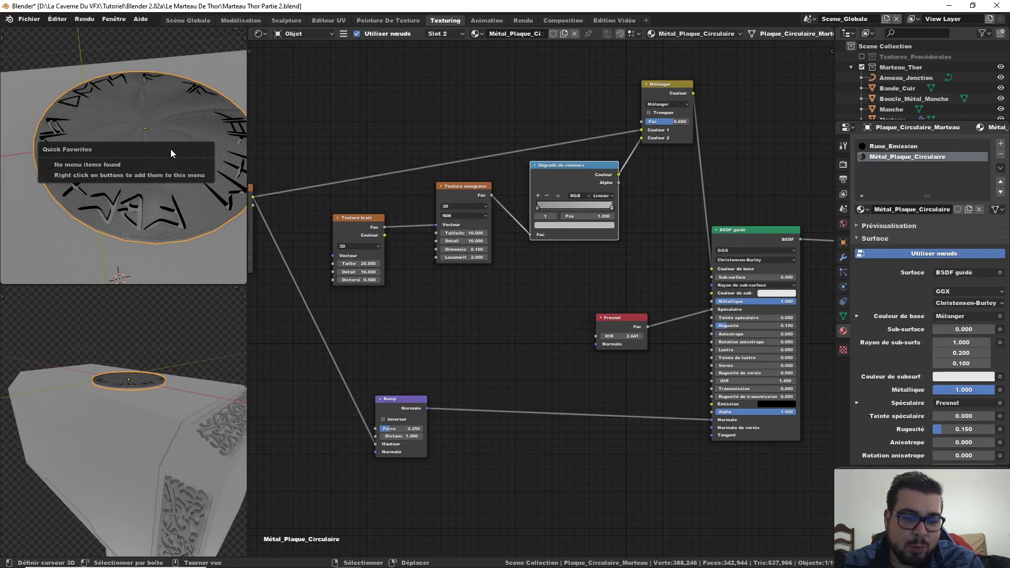
key("alt+a")
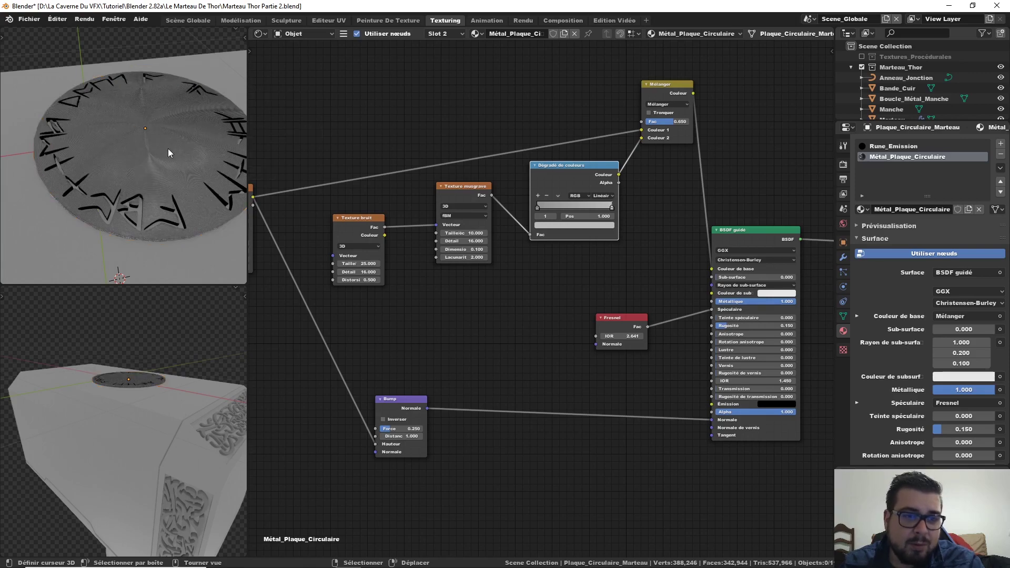
middle_click_drag(168, 148, 135, 197)
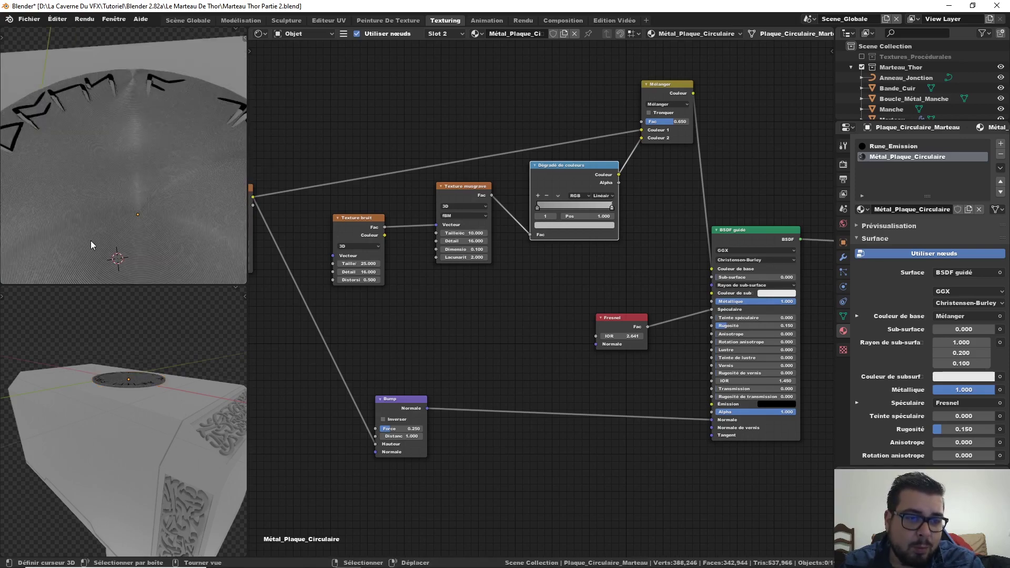
key("KP_7")
scroll(617, 225, "down", 2)
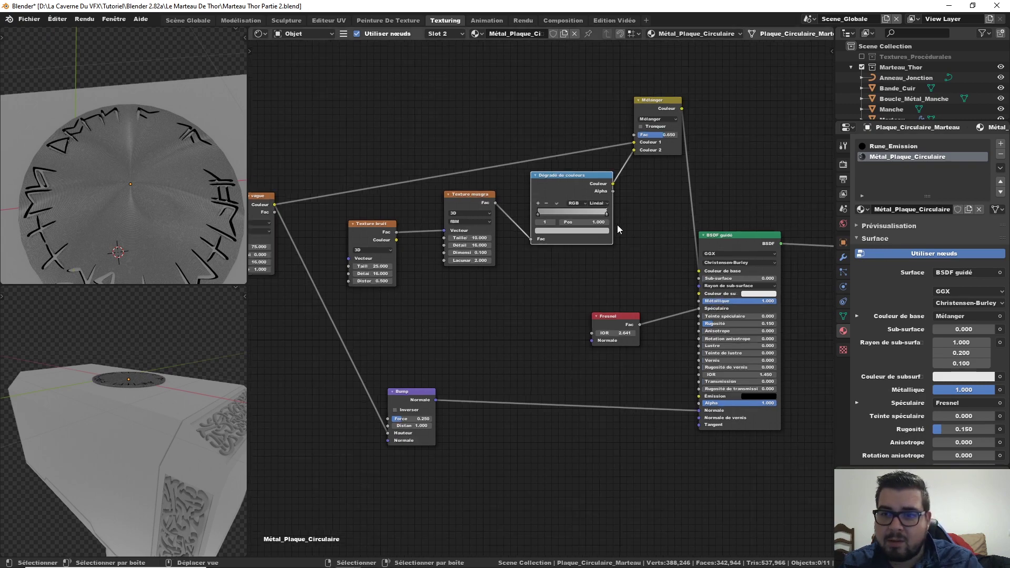
middle_click_drag(617, 225, 696, 206)
middle_click_drag(630, 211, 663, 217)
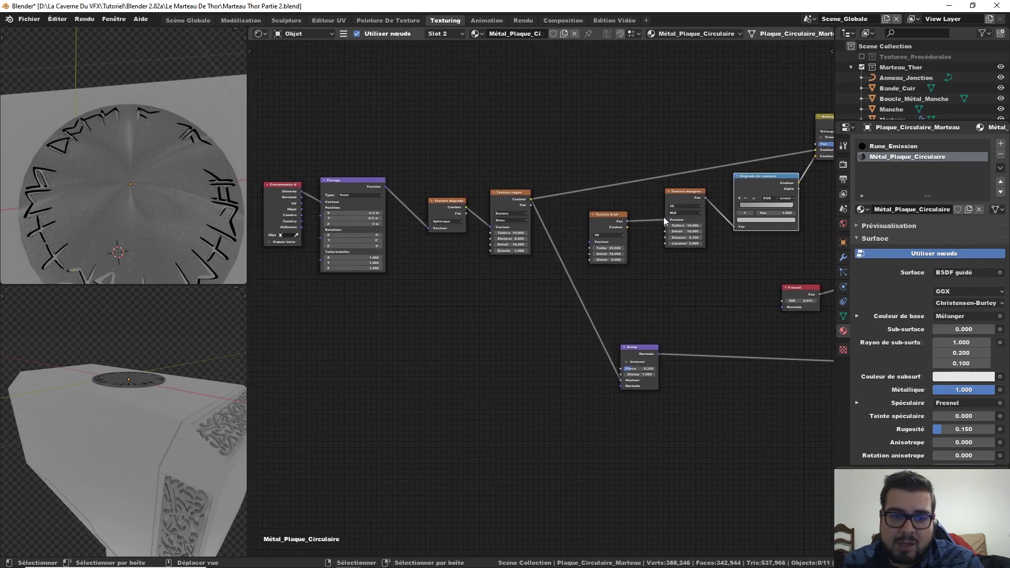
middle_click_drag(117, 197, 130, 200)
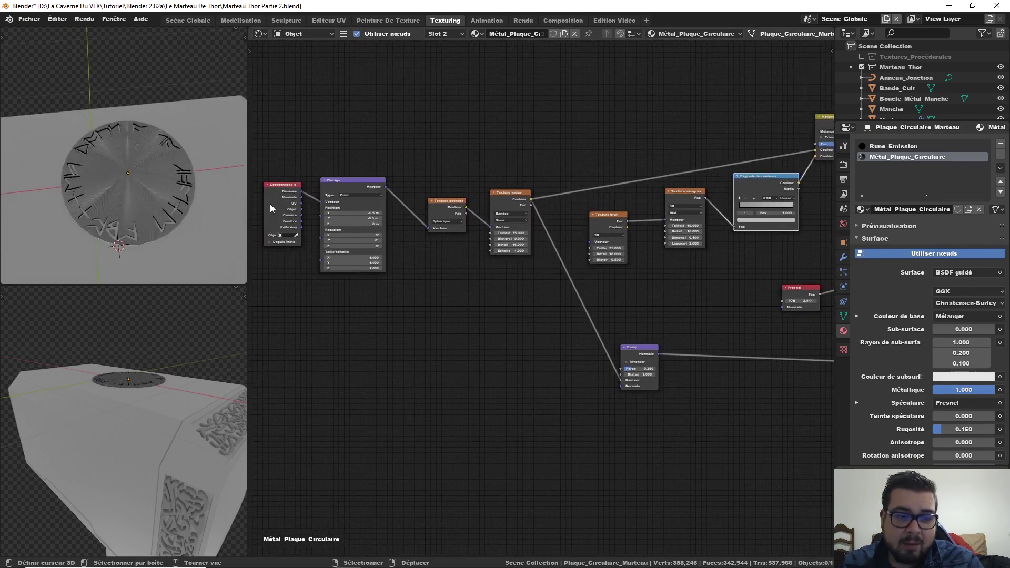
left_click(900, 147)
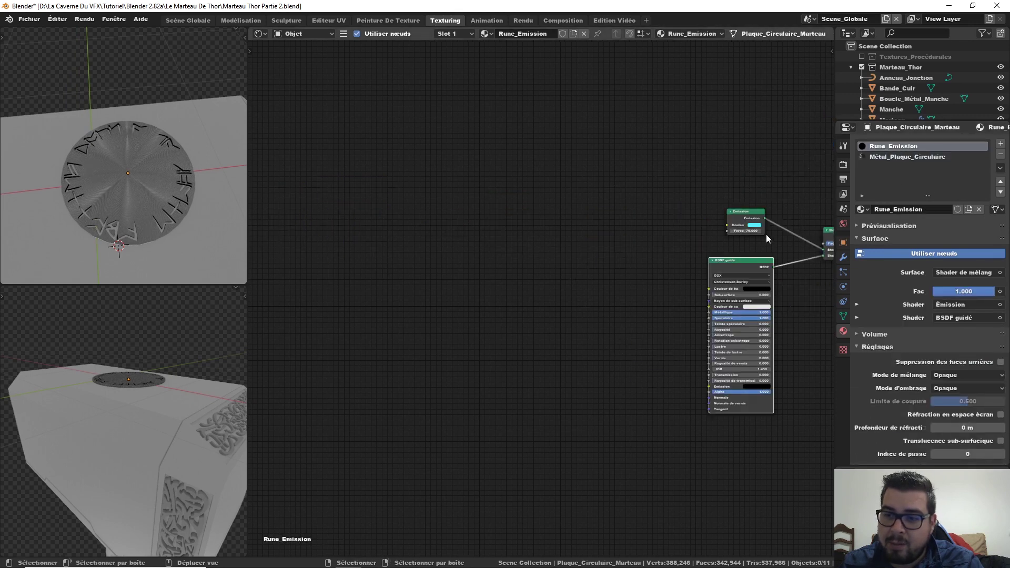
- Lower the Rune_Emission Mix Shader factor from 1 to 0 and orbit to check the cyan glow
middle_click_drag(766, 235, 699, 223)
left_click_drag(715, 230, 393, 219)
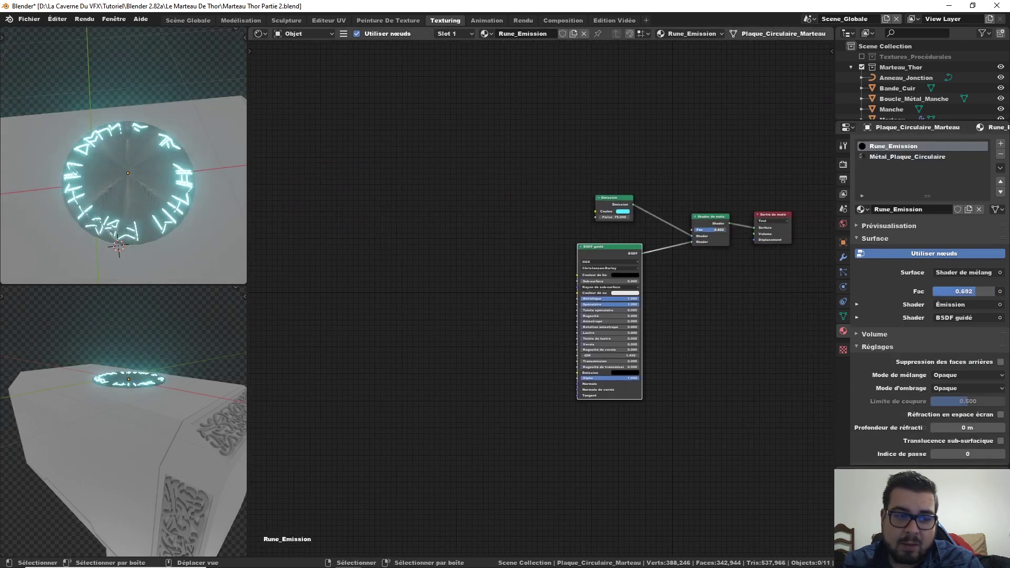
mouse_move(139, 175)
middle_mouse_down()
mouse_move(147, 198)
mouse_move(160, 140)
mouse_move(141, 161)
mouse_move(150, 157)
mouse_move(151, 196)
mouse_move(157, 159)
mouse_move(153, 198)
mouse_move(147, 176)
mouse_move(162, 166)
middle_mouse_up()
scroll(153, 169, "up", 3)
scroll(151, 161, "down", 3)
- Give the Marteau head Rune_Emission plus a second slot with an independent copy of Métal_Plaque_Circulaire
left_click(152, 172)
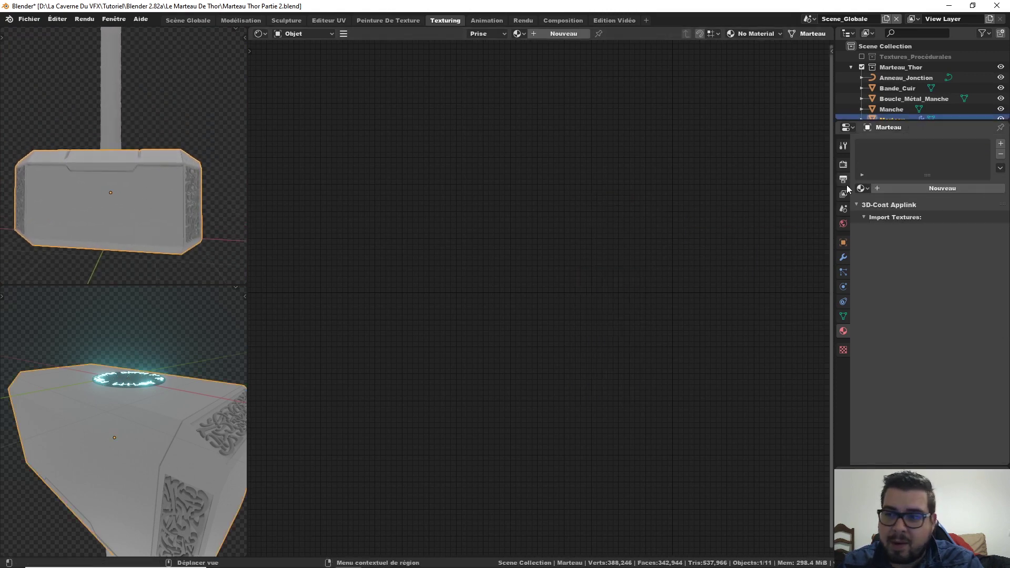
left_click(863, 188)
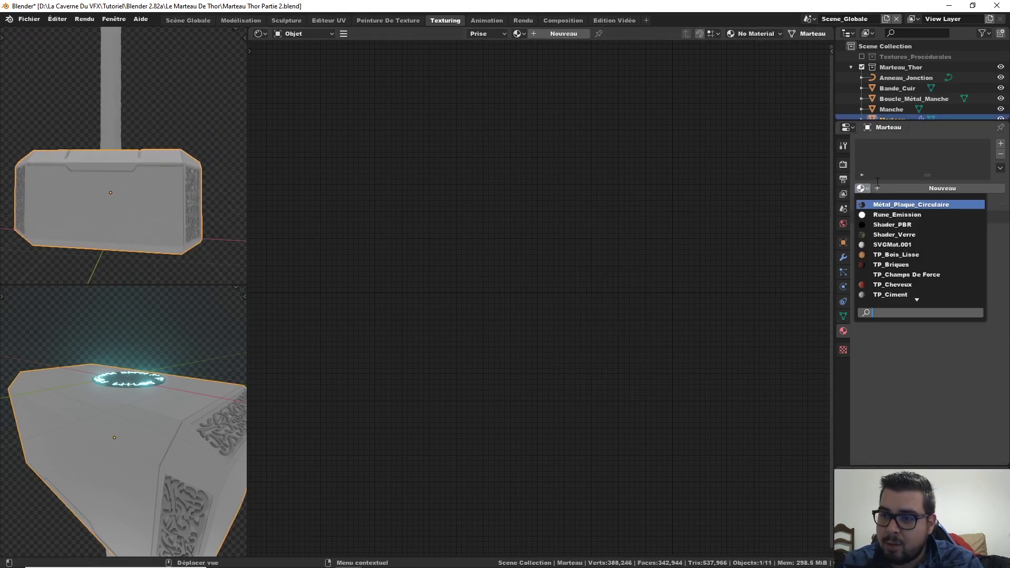
left_click(913, 214)
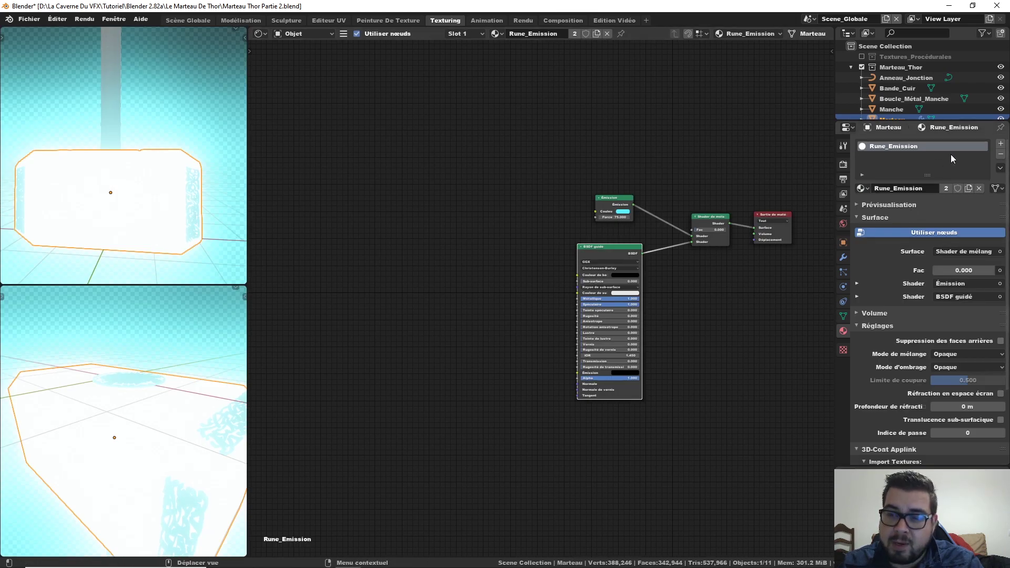
left_click(1001, 144)
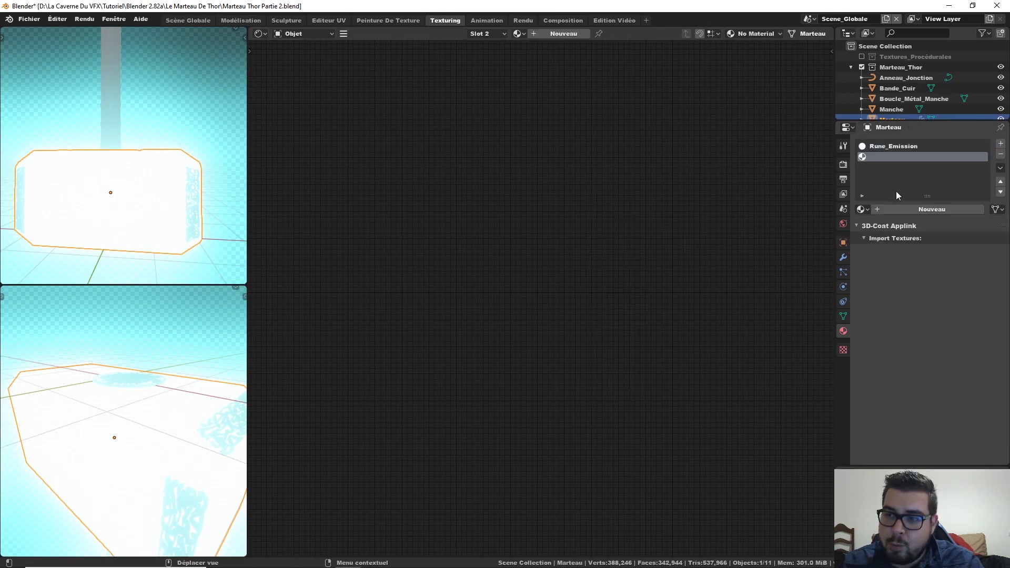
left_click(860, 209)
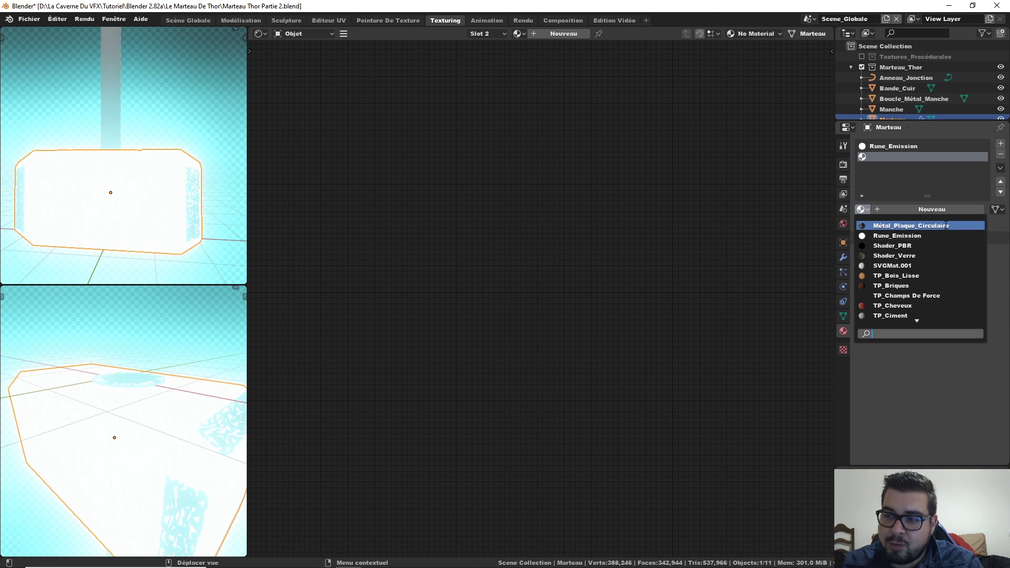
left_click(945, 225)
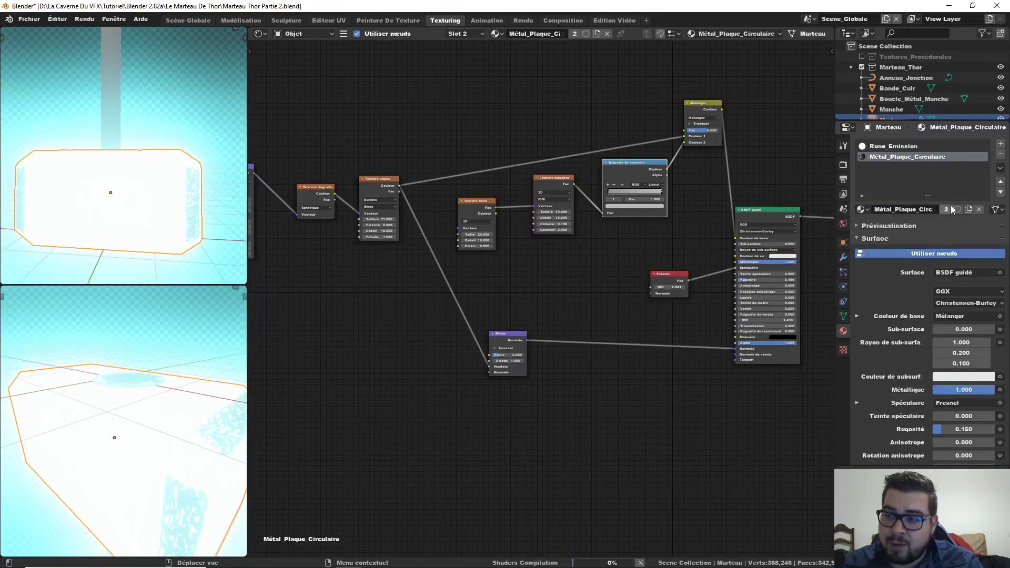
left_click(969, 209)
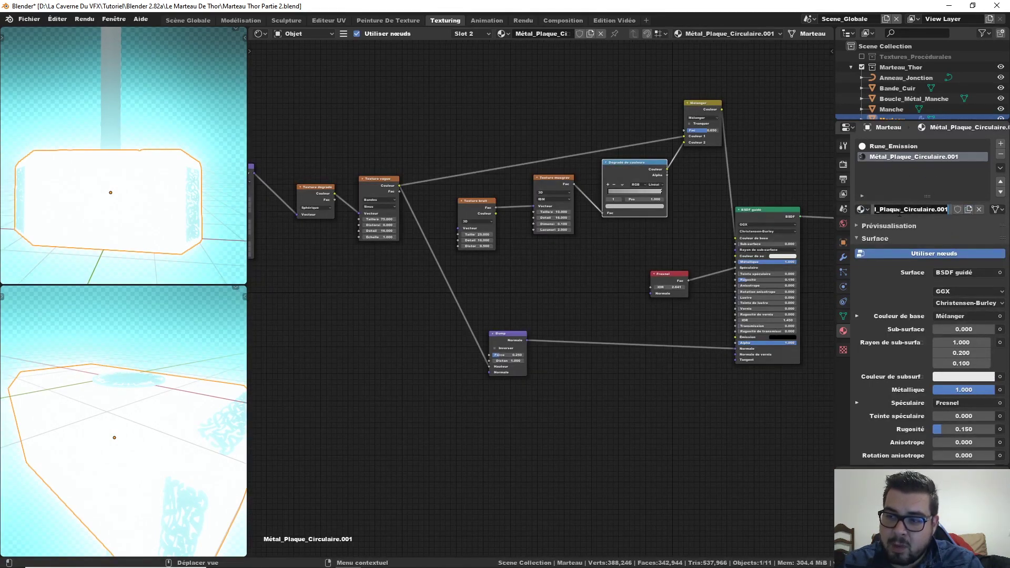
- Rename the copied material Métal_Plaque_Circulaire.001 to Métal_Marteau
left_click(884, 209)
key("End")
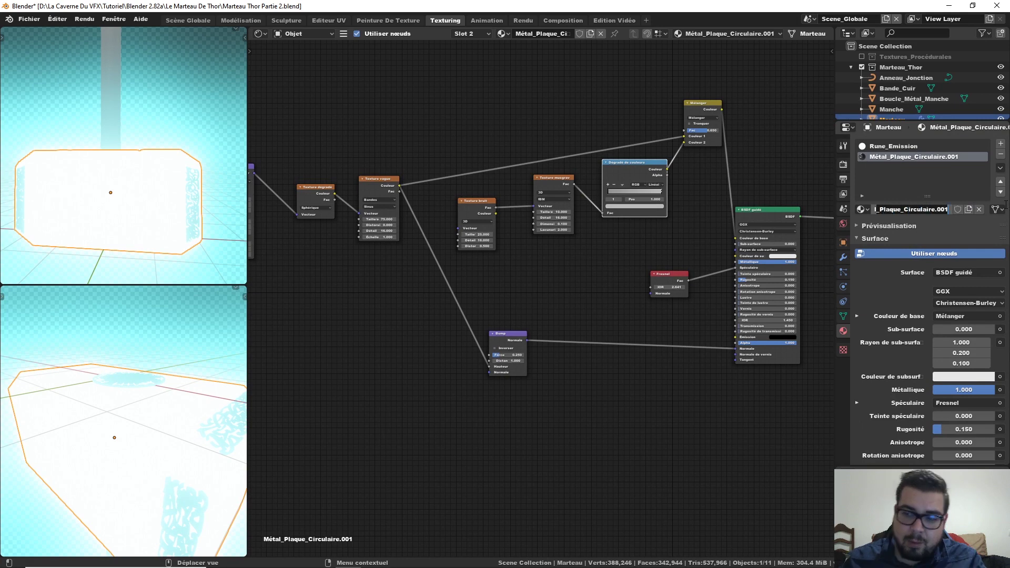
key("BackSpace")
key("BackSpace")
key("BackSpace")
type("Métal8martea")
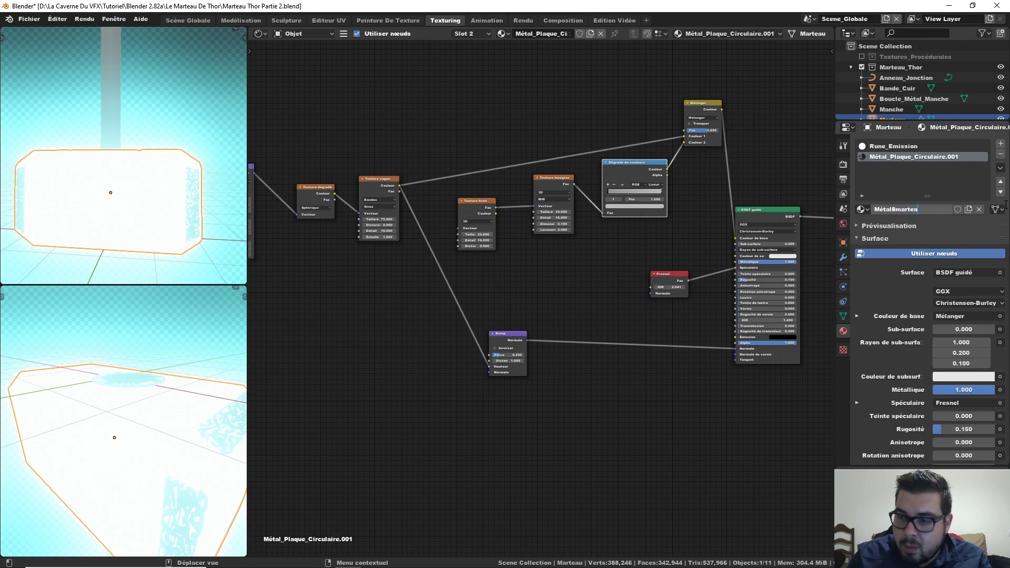
key("BackSpace")
key("BackSpace")
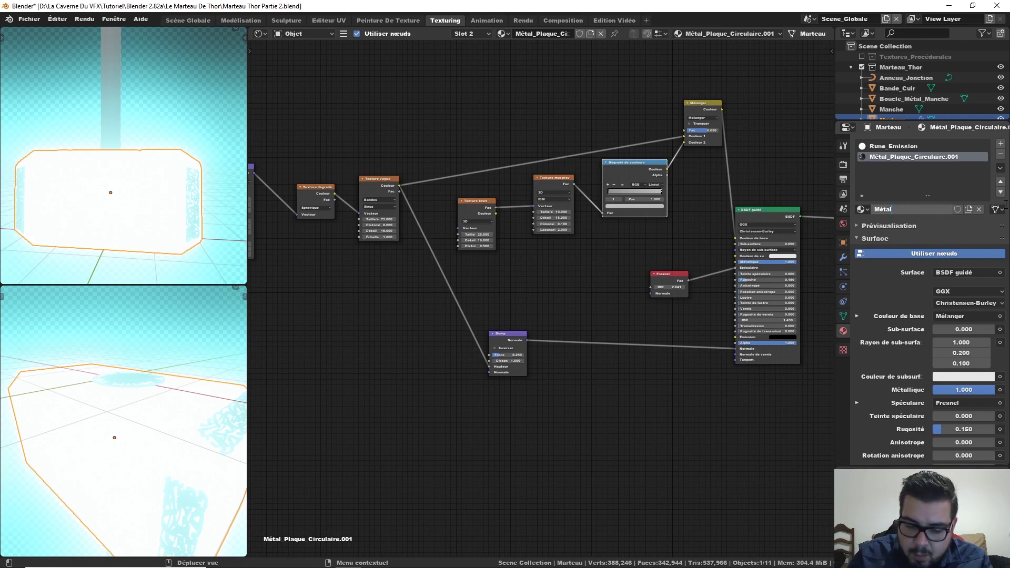
type("_Marteau")
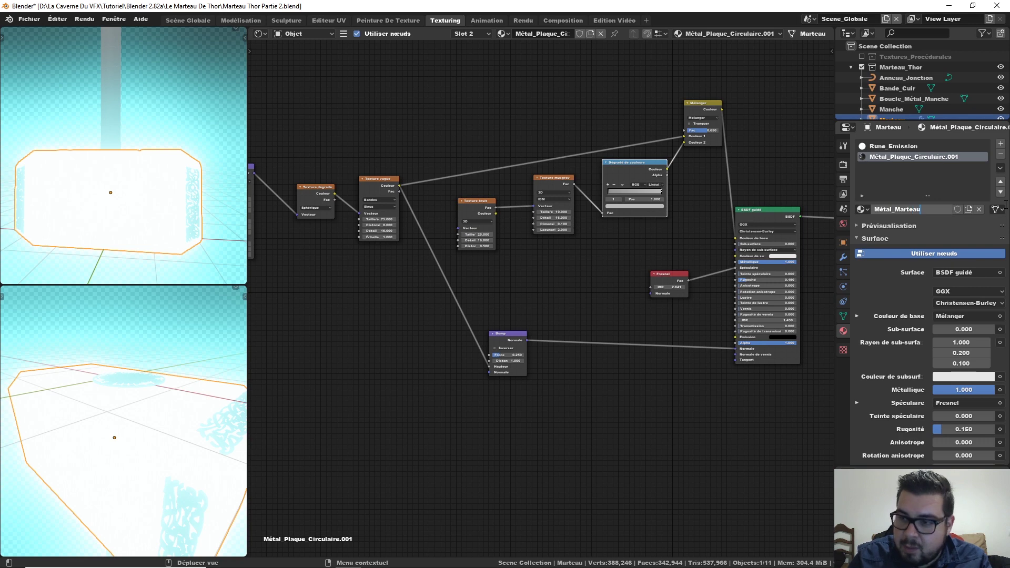
key("Return")
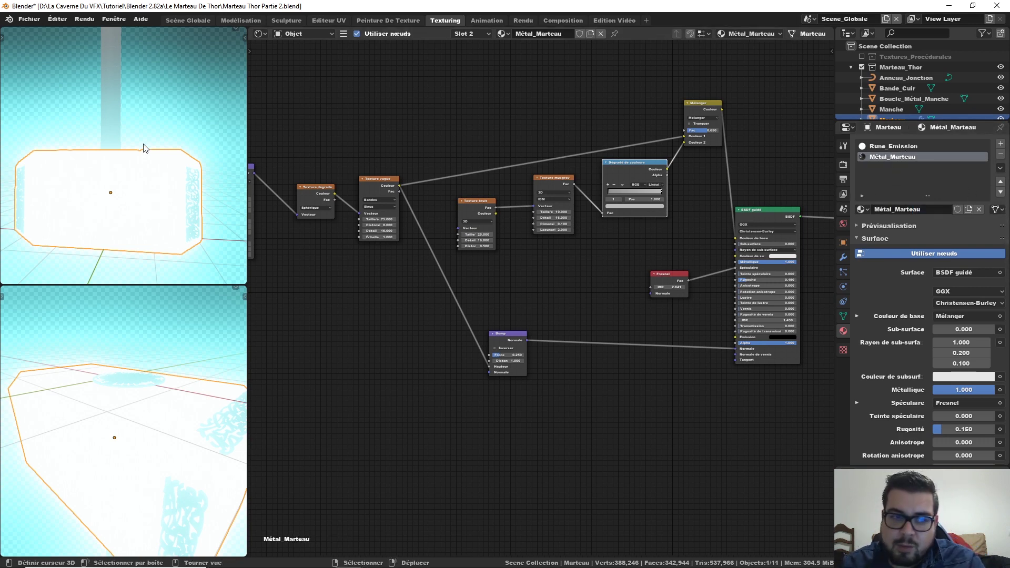
- In Edit Mode, assign Métal_Marteau to every face of the hammer head
key("Tab")
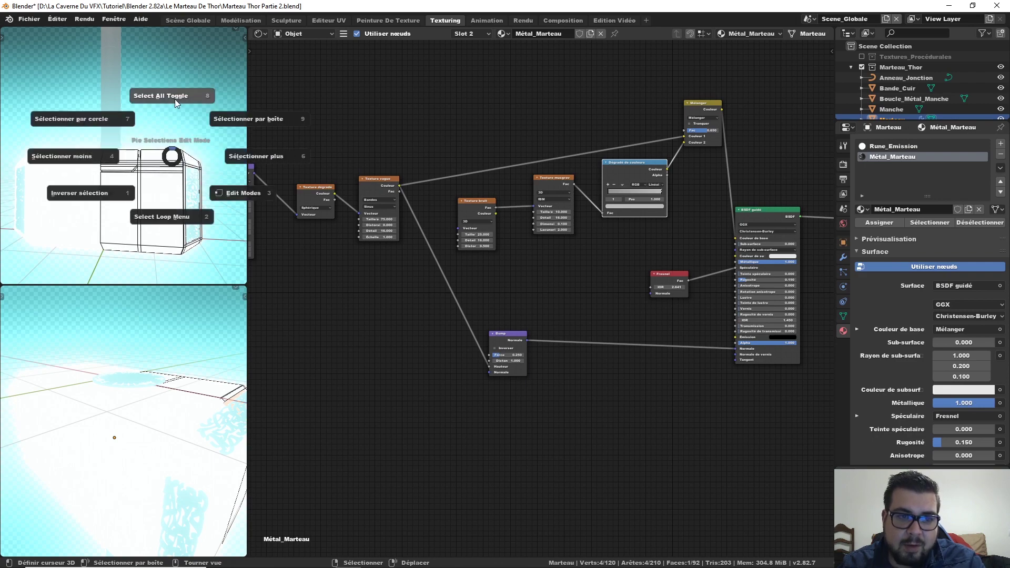
key("a")
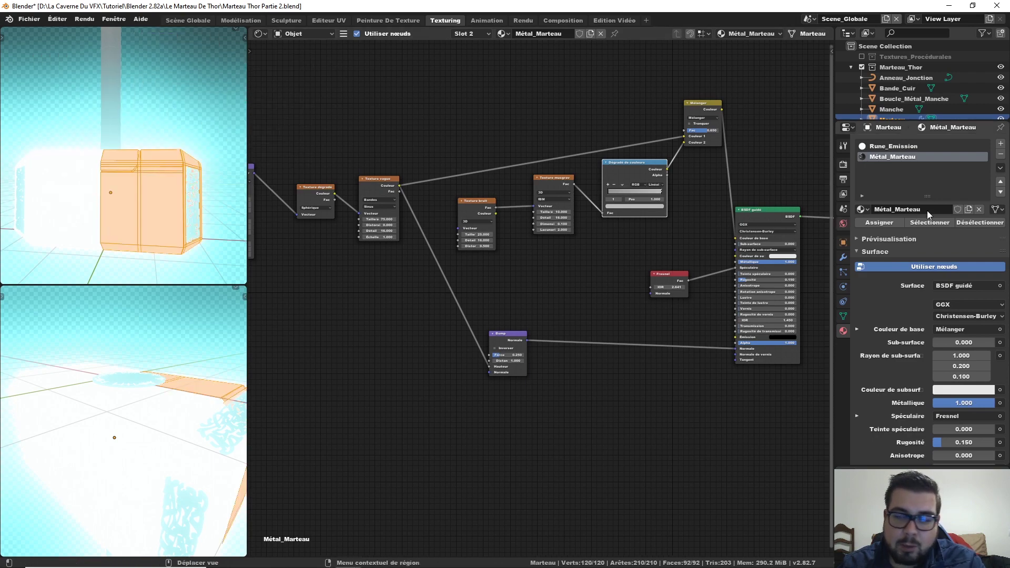
left_click(880, 222)
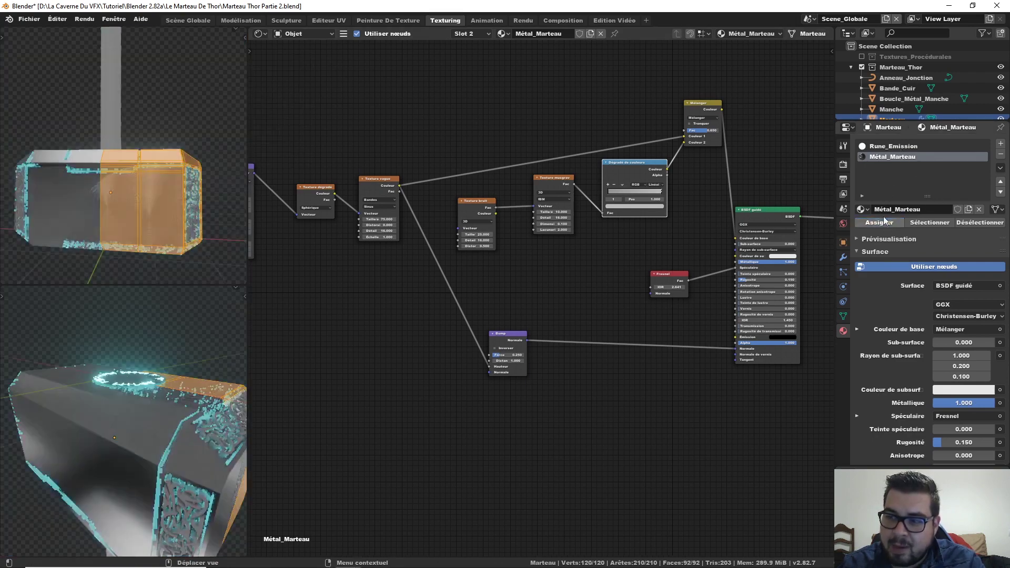
scroll(181, 165, "up", 6)
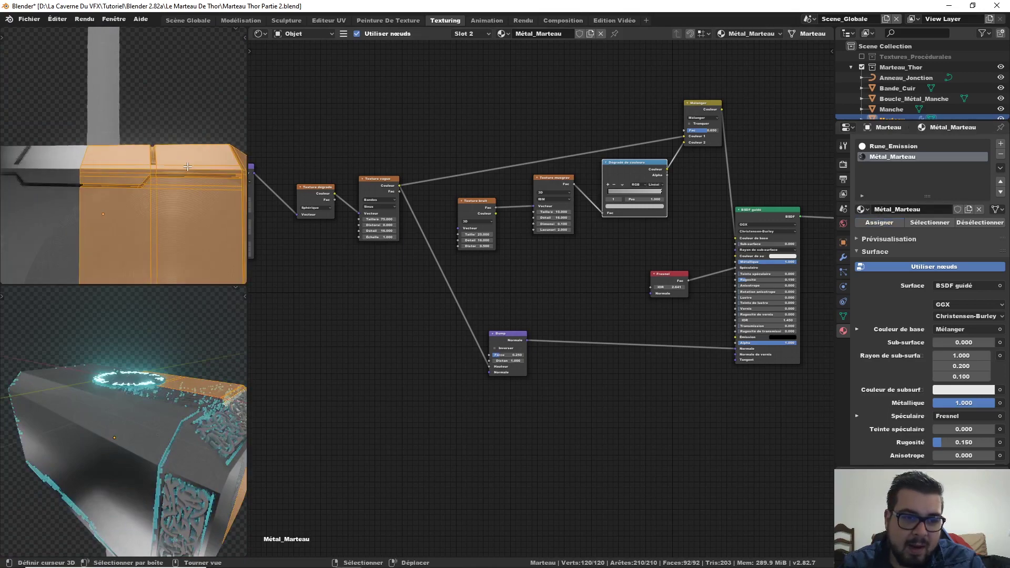
key("Tab")
scroll(186, 171, "down", 4)
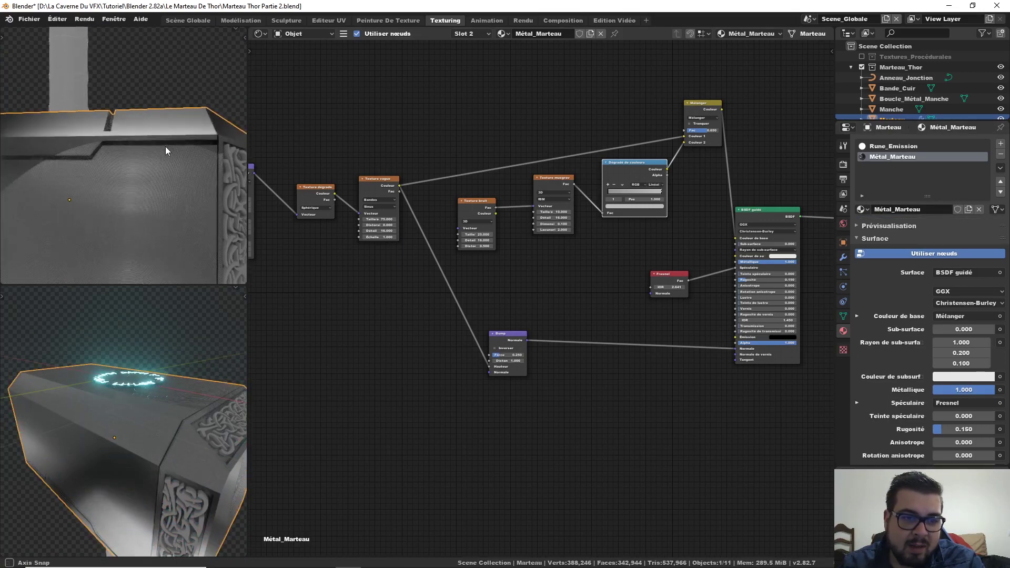
key("Tab")
scroll(188, 152, "up", 2)
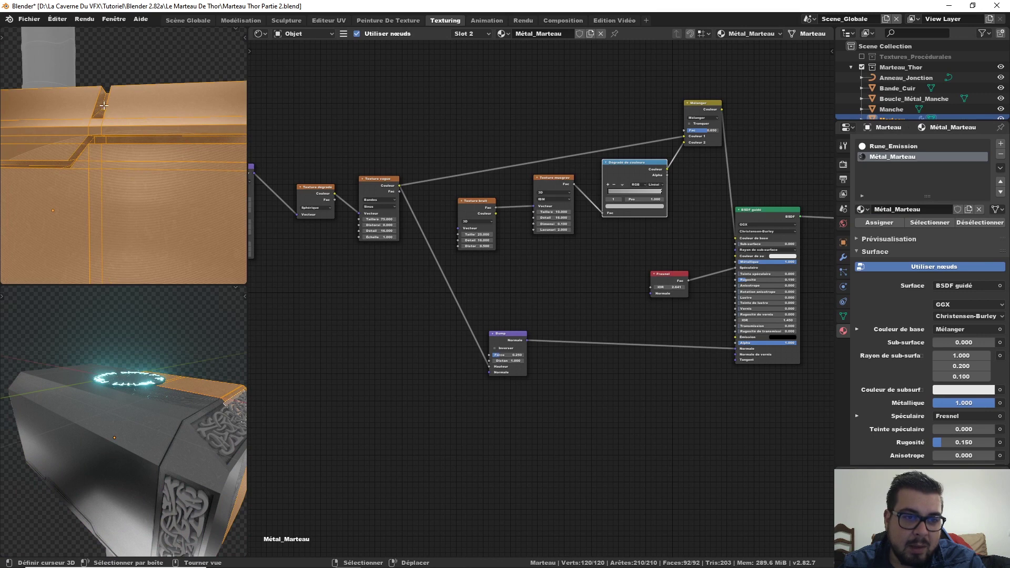
- Clear the selection and select the first faces of the groove on the head's side
mouse_move(104, 105)
middle_mouse_down()
mouse_move(169, 148)
mouse_move(158, 121)
middle_mouse_up()
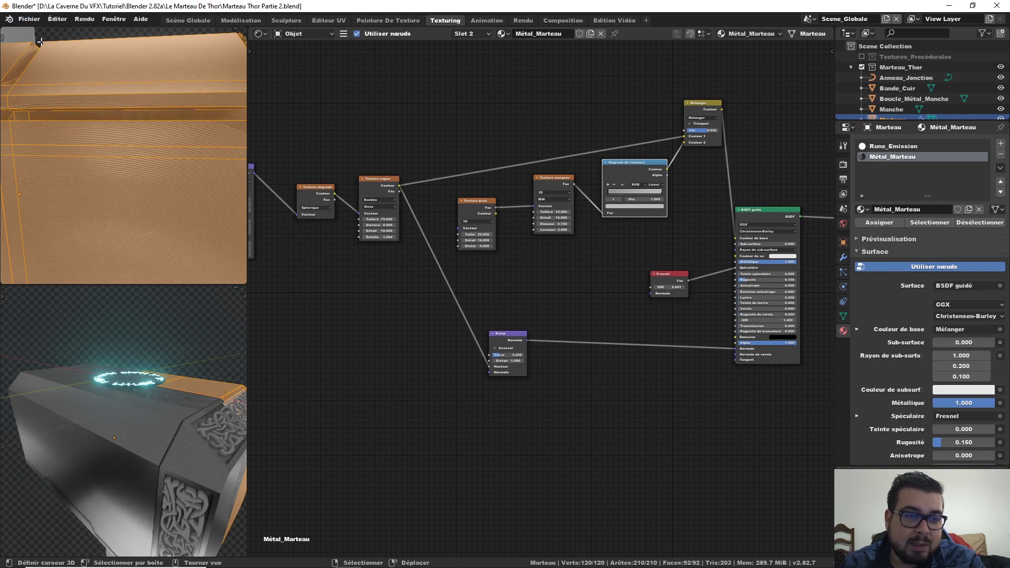
key("alt+a")
mouse_move(139, 115)
middle_mouse_down()
mouse_move(114, 92)
mouse_move(116, 127)
middle_mouse_up()
left_click(114, 92, "alt")
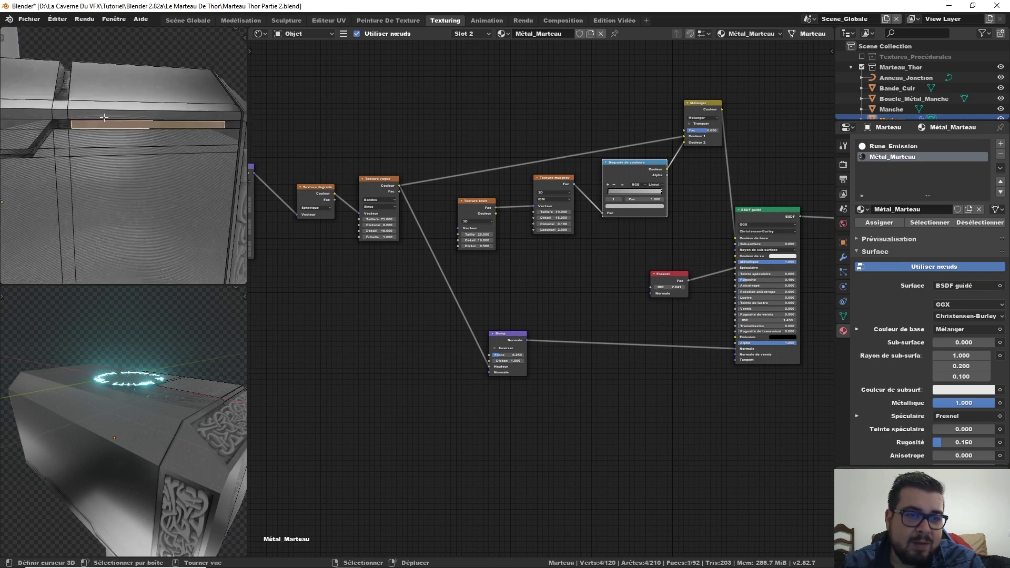
mouse_move(116, 128)
middle_mouse_down()
mouse_move(137, 131)
mouse_move(125, 132)
middle_mouse_up()
left_click(137, 131)
left_click(139, 136, "shift")
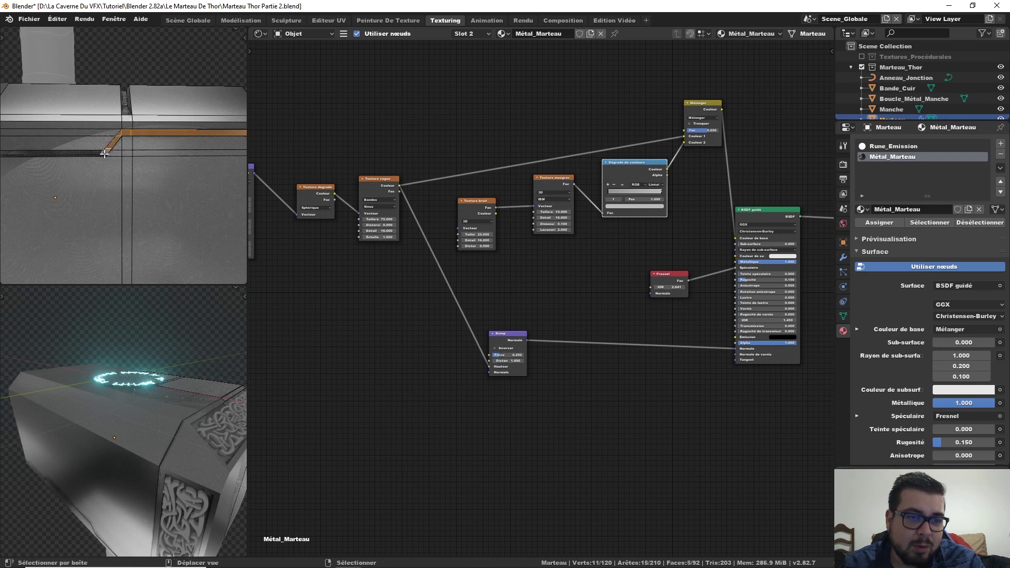
- Extend the selection along the whole groove band and assign Rune_Emission to it
middle_click_drag(105, 153, 148, 152)
left_click(110, 156, "shift")
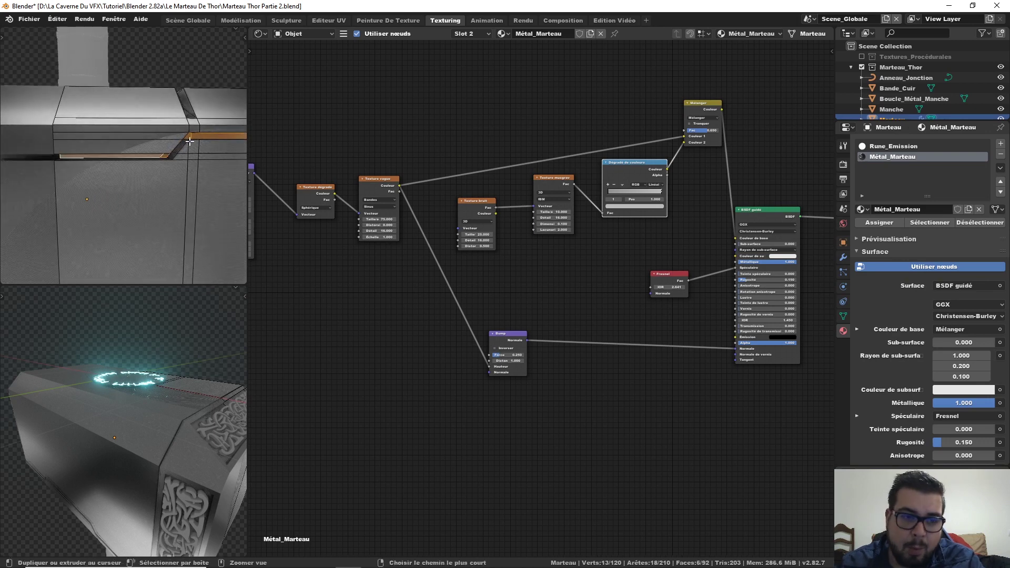
key("ctrl+KP_Add")
mouse_move(190, 141)
middle_mouse_down()
mouse_move(143, 132)
mouse_move(158, 157)
middle_mouse_up()
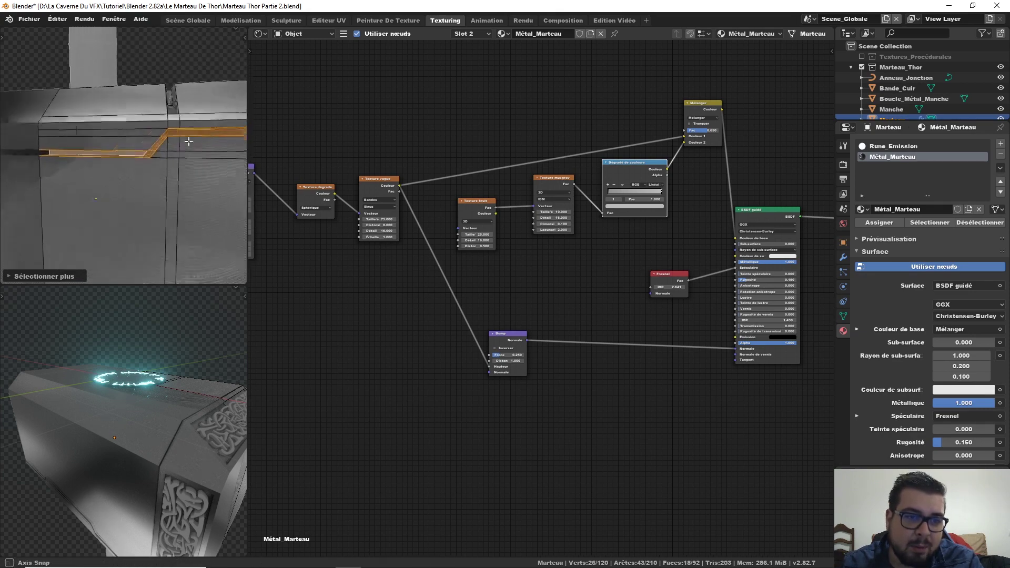
left_click(902, 146)
left_click(872, 219)
- Select the vertical groove strip on top of the head with the Rune_Emission slot active
middle_click_drag(237, 171, 157, 195)
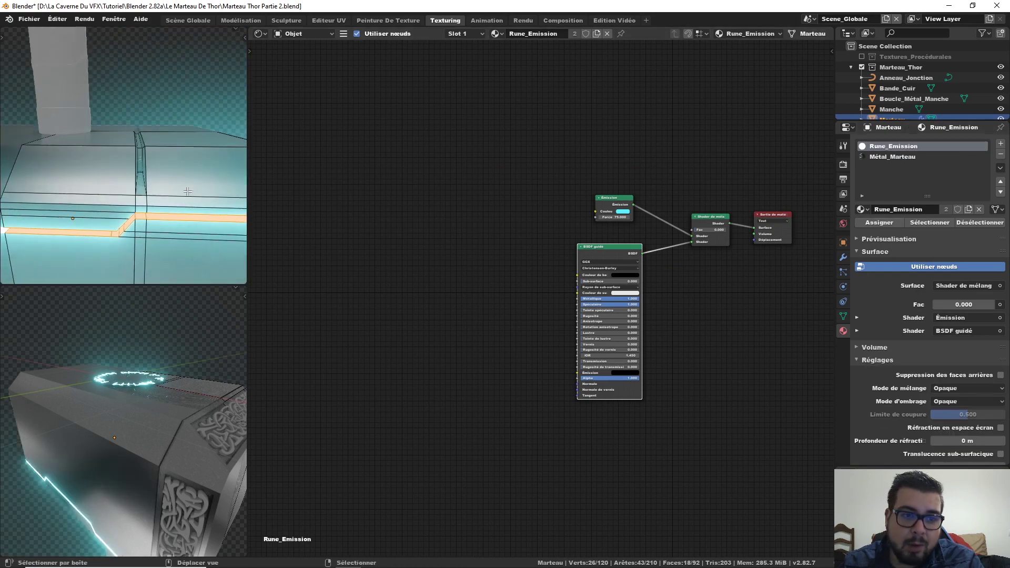
left_click(143, 178)
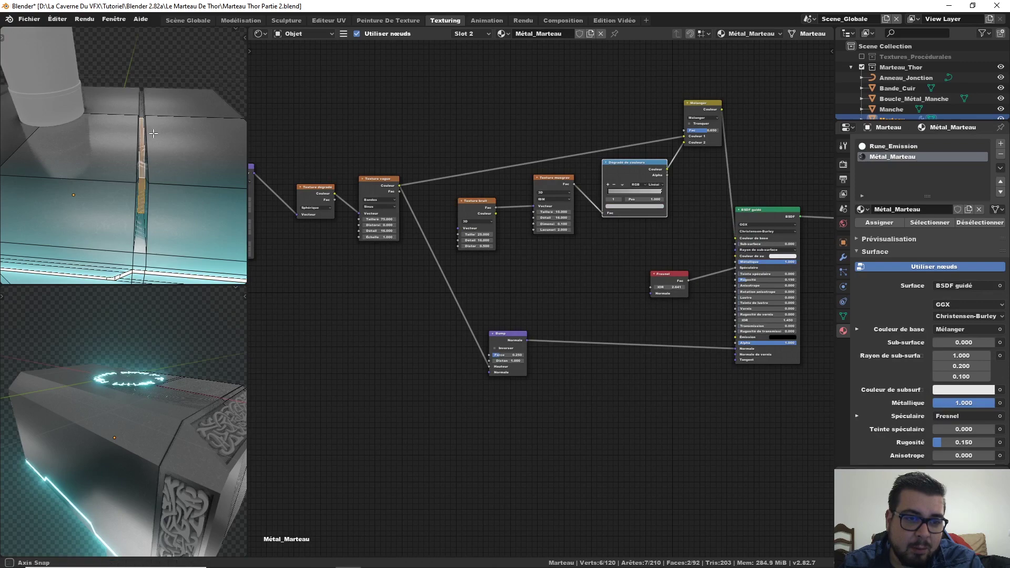
left_click(894, 147)
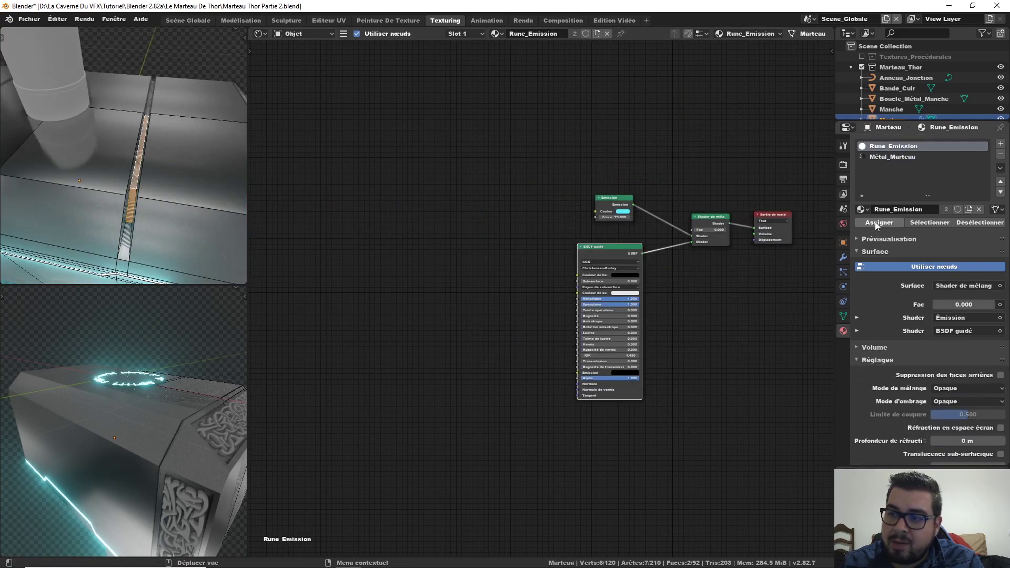
- Return to Object Mode and orbit around to check the glowing grooves and rune
key("Tab")
scroll(175, 195, "down", 3)
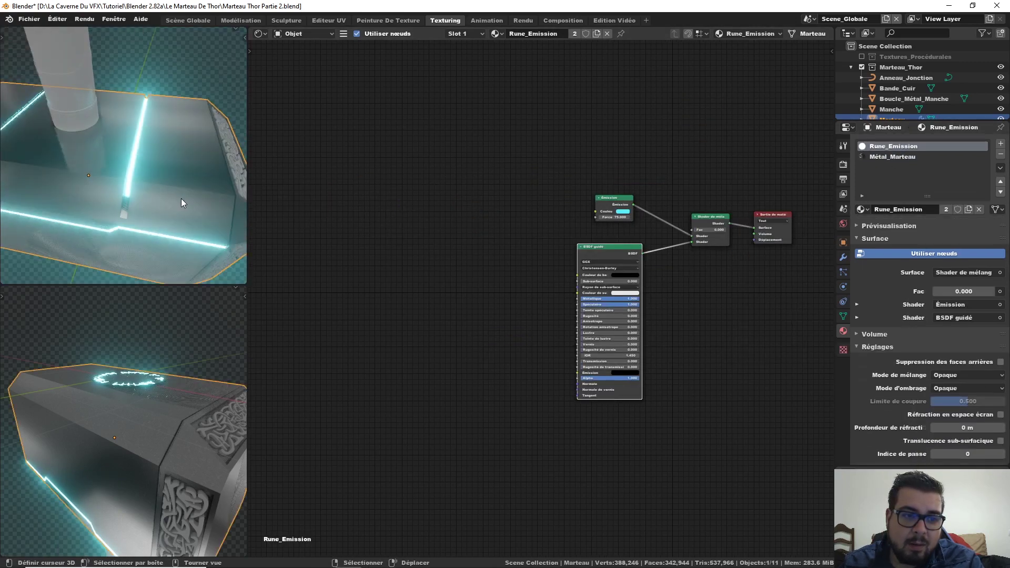
scroll(206, 181, "down", 3)
mouse_move(184, 165)
middle_mouse_down()
mouse_move(239, 150)
mouse_move(131, 157)
mouse_move(176, 134)
mouse_move(148, 147)
mouse_move(218, 153)
middle_mouse_up()
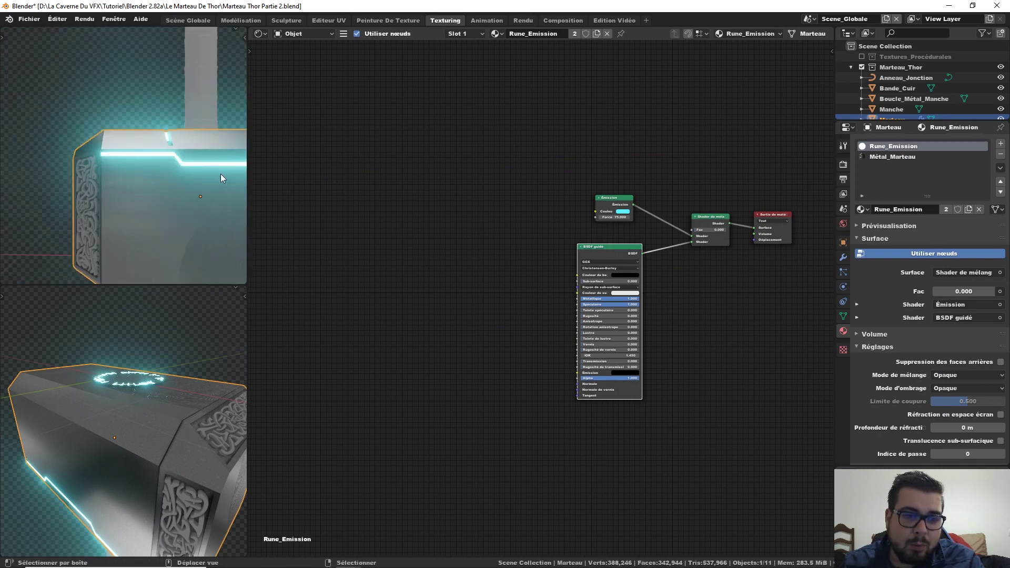
scroll(220, 173, "up", 2)
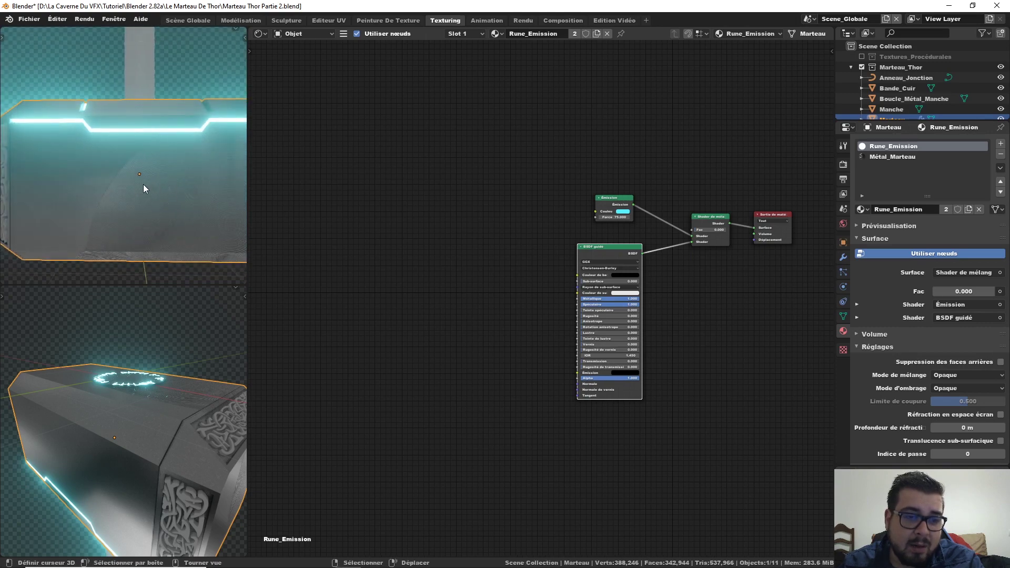
mouse_move(154, 263)
middle_mouse_down()
mouse_move(169, 169)
mouse_move(154, 229)
mouse_move(145, 186)
mouse_move(124, 176)
mouse_move(191, 192)
middle_mouse_up()
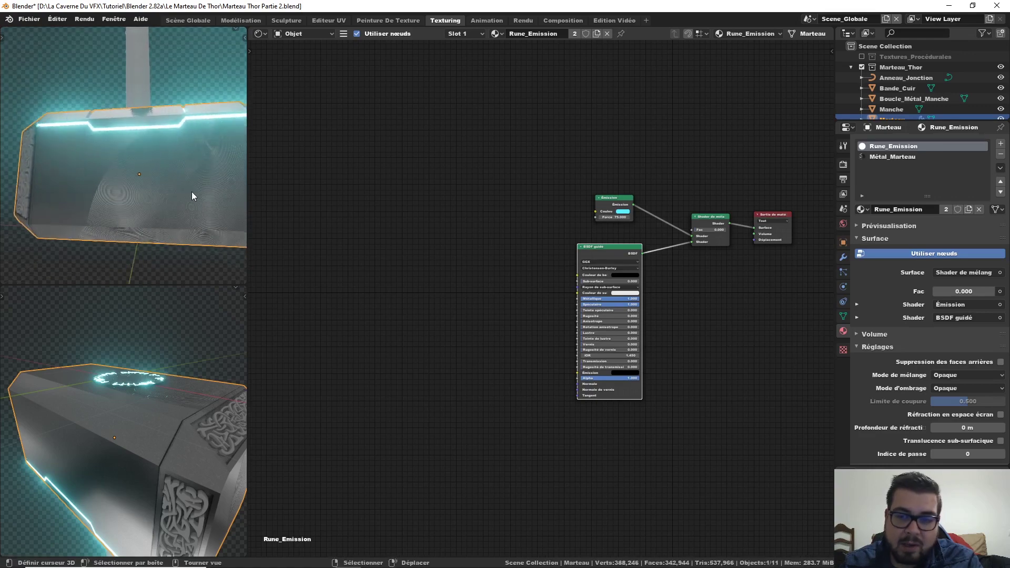
- In Métal_Marteau, delete the Gradient Texture node and link Mapping Vector to Wave Texture Vector
left_click(871, 158)
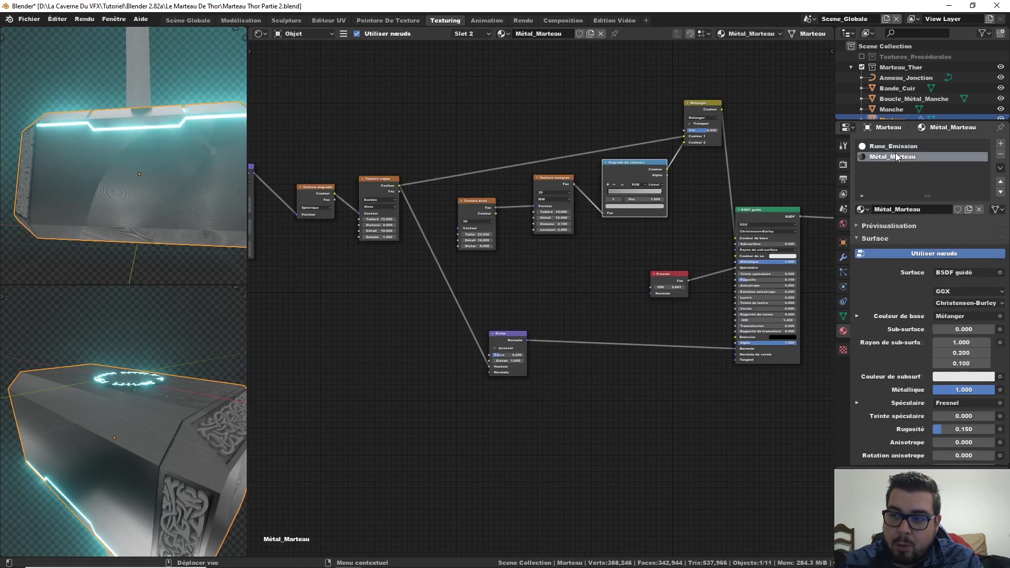
middle_click_drag(320, 211, 447, 200)
scroll(473, 195, "up", 1)
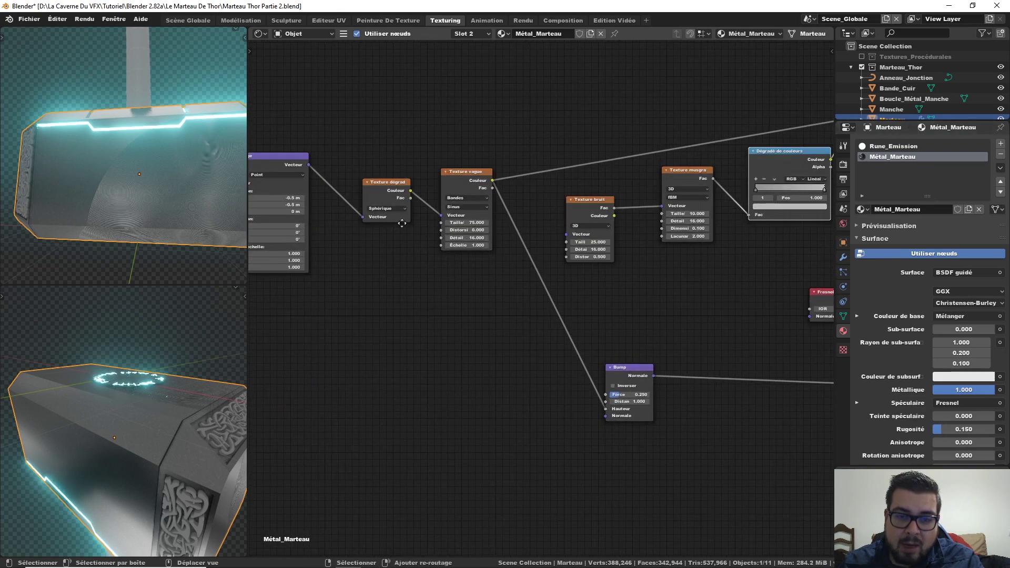
scroll(506, 192, "up", 1)
key("x")
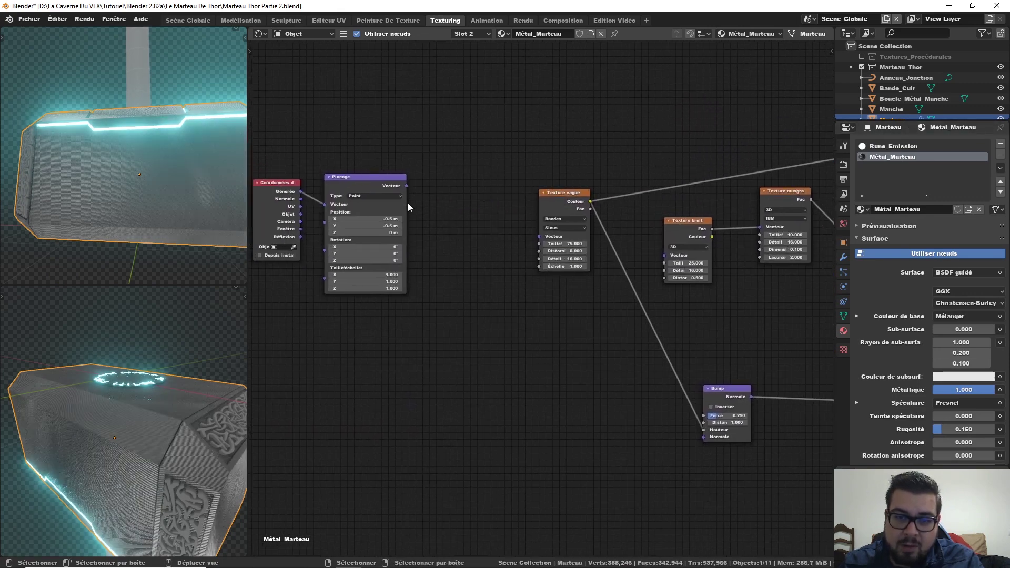
left_click_drag(406, 185, 539, 236)
- Zoom and orbit to inspect the hammer head's rippled metal and glowing cyan grooves
scroll(185, 230, "up", 1)
scroll(185, 229, "up", 1)
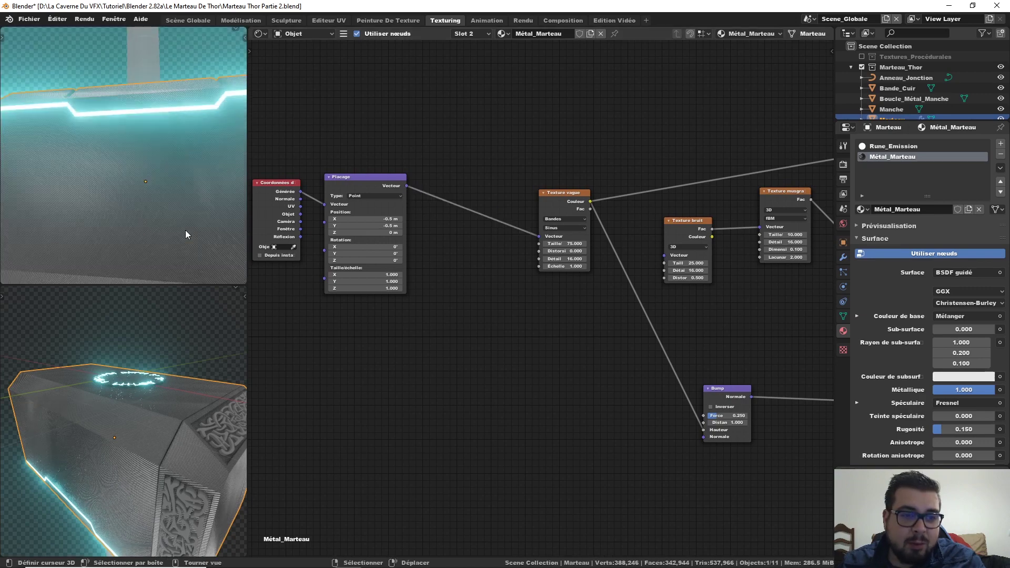
scroll(180, 234, "up", 1)
scroll(178, 241, "up", 1)
scroll(178, 241, "up", 1)
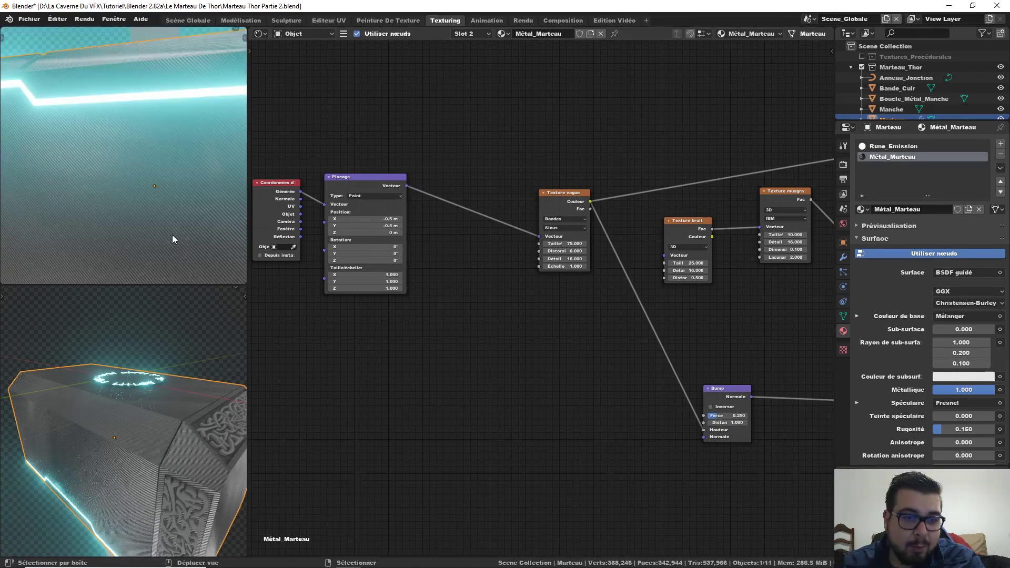
scroll(210, 242, "up", 1)
scroll(160, 224, "down", 2)
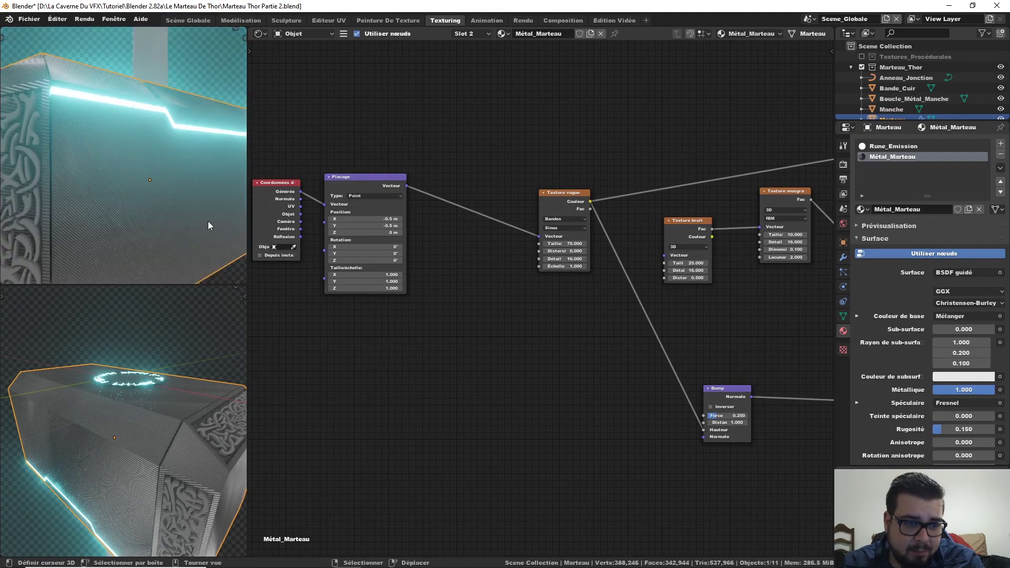
scroll(131, 213, "down", 1)
mouse_move(132, 213)
middle_mouse_down()
mouse_move(146, 201)
mouse_move(77, 230)
mouse_move(78, 210)
mouse_move(98, 203)
mouse_move(84, 220)
mouse_move(133, 228)
mouse_move(128, 212)
mouse_move(188, 191)
mouse_move(162, 191)
mouse_move(175, 166)
middle_mouse_up()
scroll(93, 210, "up", 2)
scroll(93, 228, "up", 2)
scroll(134, 227, "down", 2)
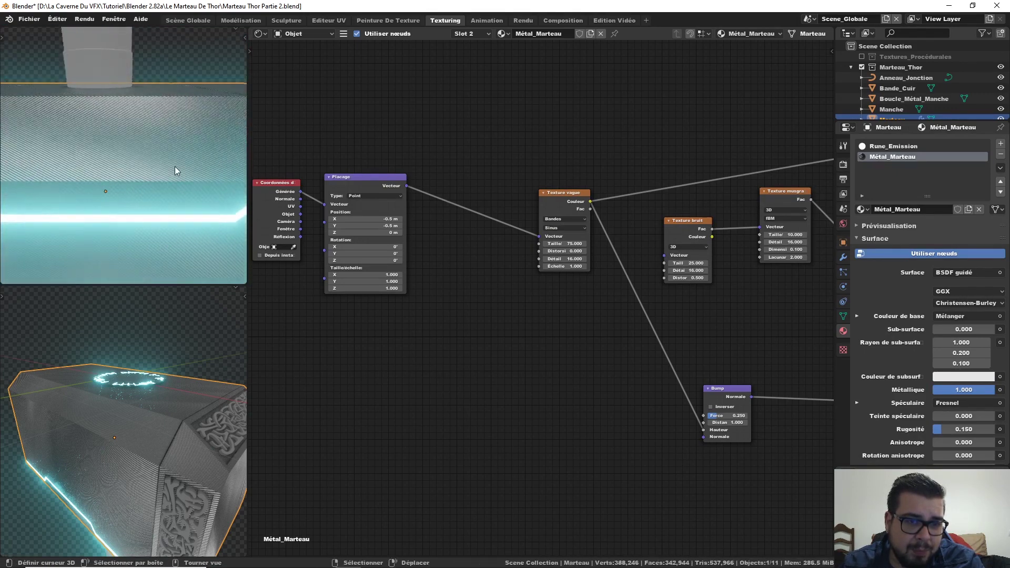
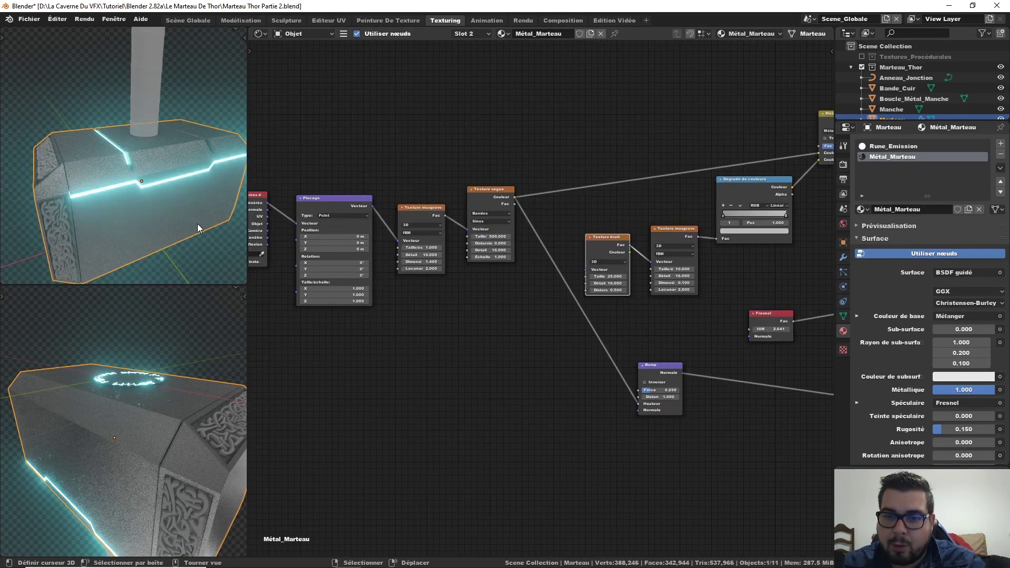
- Replace SVGMat.001 on Motif_Marteau with the Rune_Emission material
middle_click_drag(121, 222, 147, 209)
left_click(121, 201)
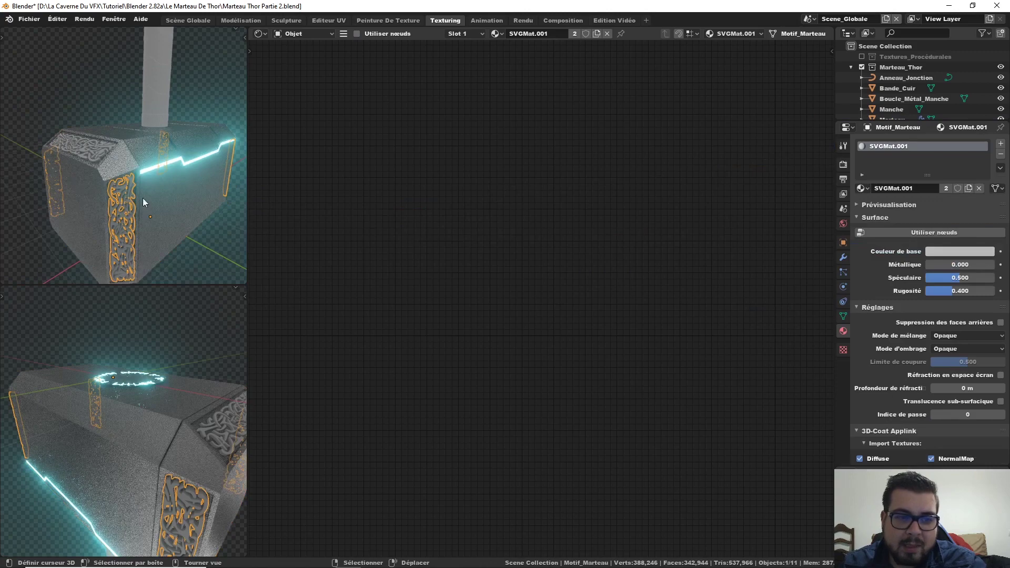
left_click(1000, 154)
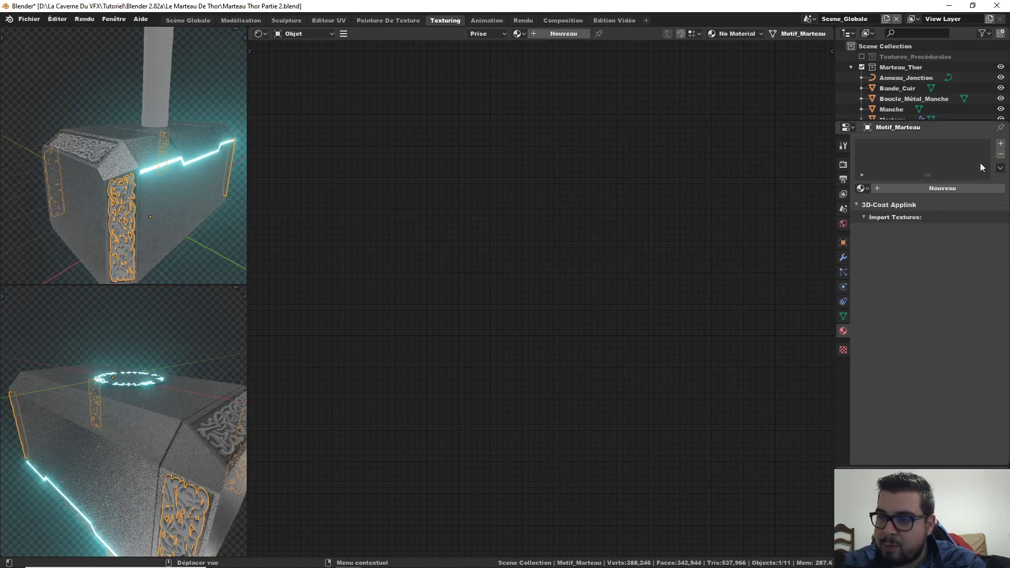
left_click(861, 188)
left_click(896, 224)
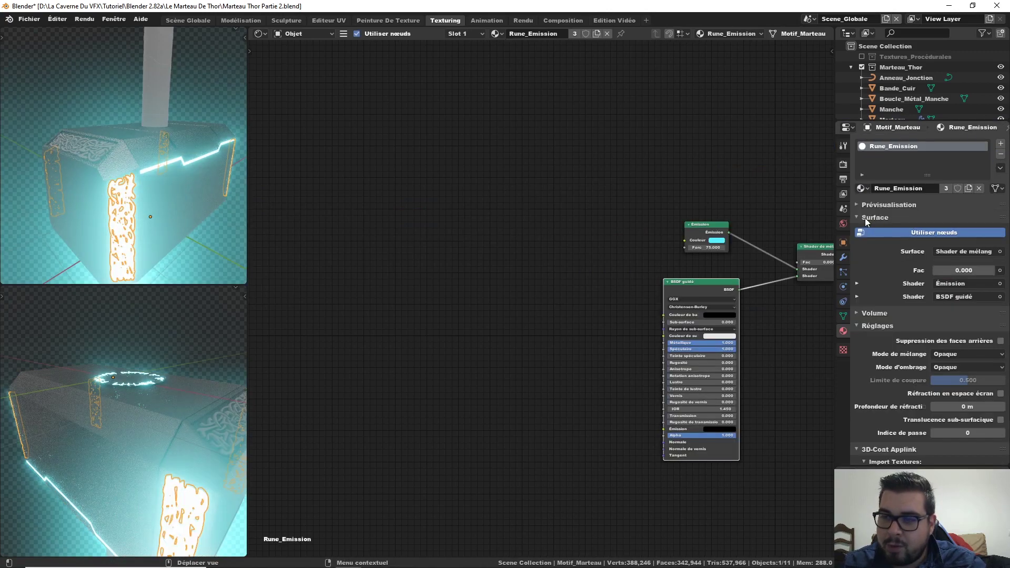
- Assign Rune_Emission to the second motif, Motif_Marteau_01
left_click(76, 148)
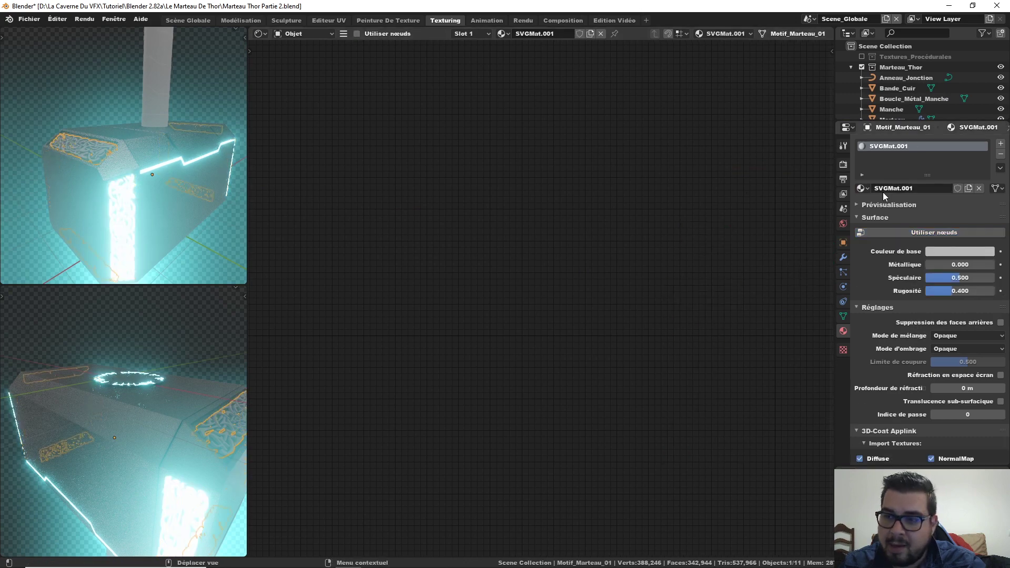
left_click(860, 188)
left_click(897, 224)
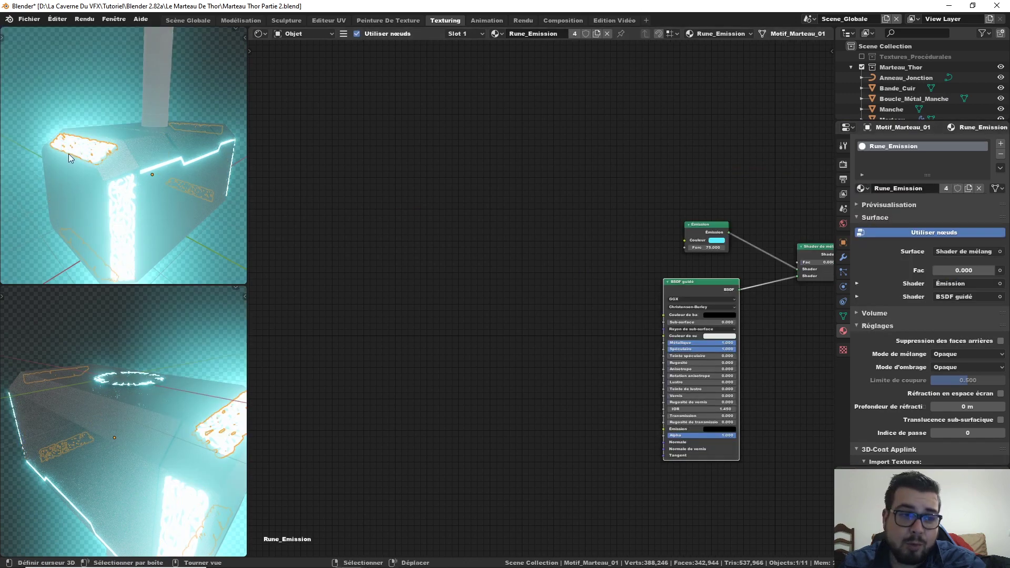
- Try a different Rune_Emission mix factor, restore the runes' glow, and deselect everything
left_click_drag(812, 258, 800, 257)
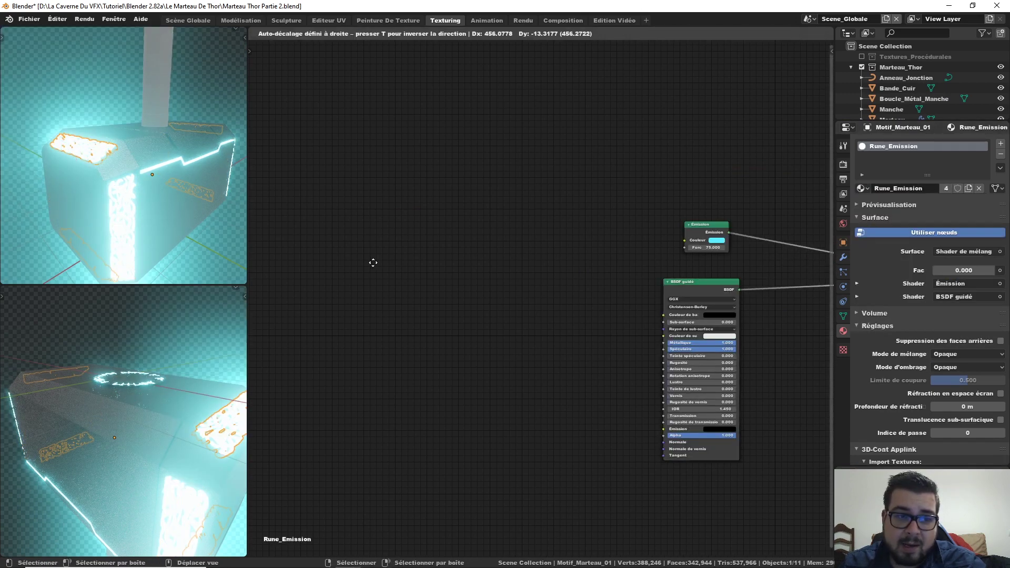
middle_click_drag(801, 256, 724, 247)
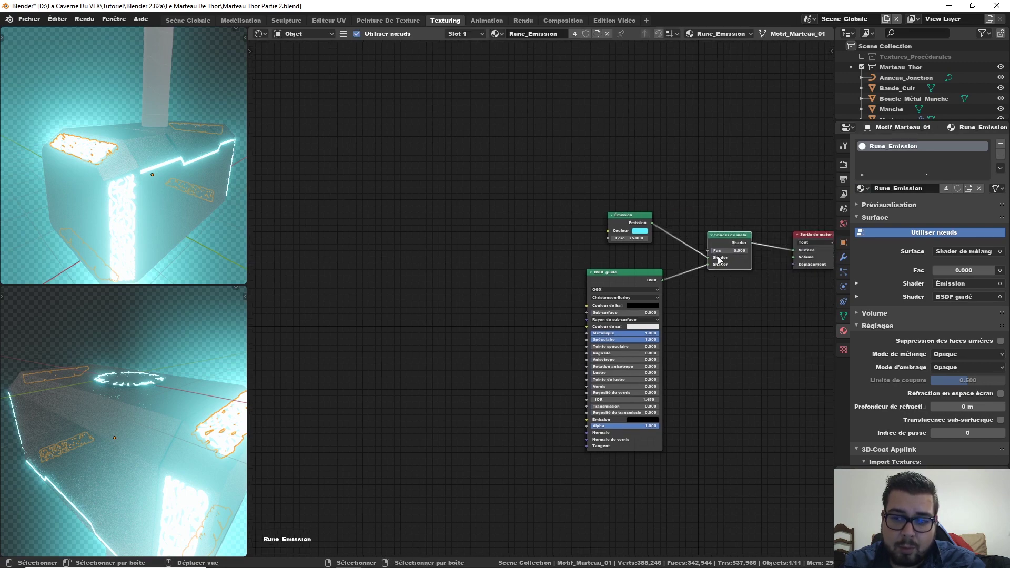
mouse_move(726, 250)
left_mouse_down()
mouse_move(757, 250)
mouse_move(716, 250)
left_mouse_up()
key("a")
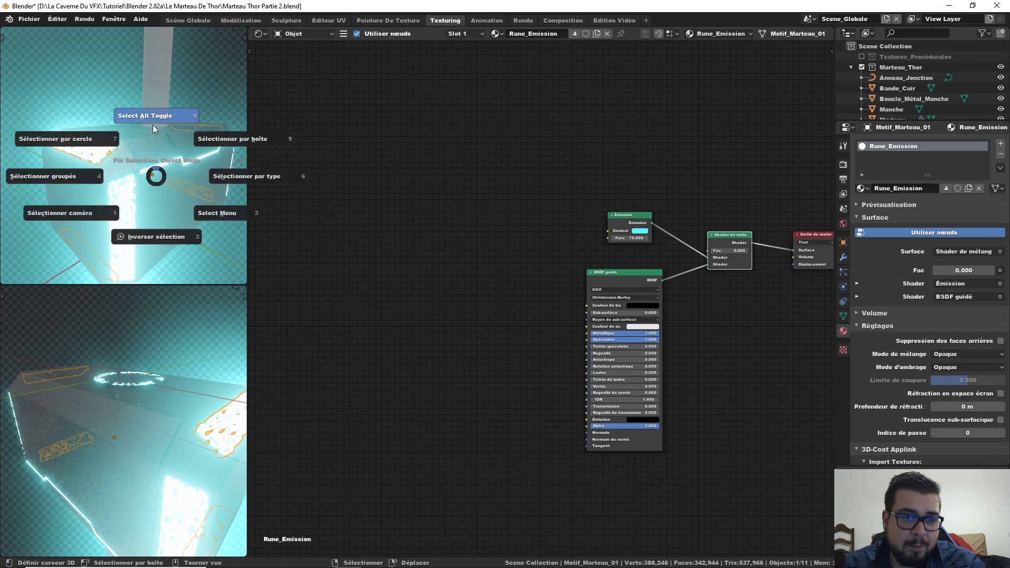
left_click(152, 124)
mouse_move(153, 125)
middle_mouse_down()
mouse_move(164, 151)
mouse_move(130, 171)
mouse_move(121, 163)
mouse_move(164, 180)
mouse_move(143, 181)
mouse_move(125, 163)
mouse_move(159, 189)
middle_mouse_up()
- Create a new material on the Manche handle named Métal_Anneaux
left_click(125, 162)
left_click(933, 188)
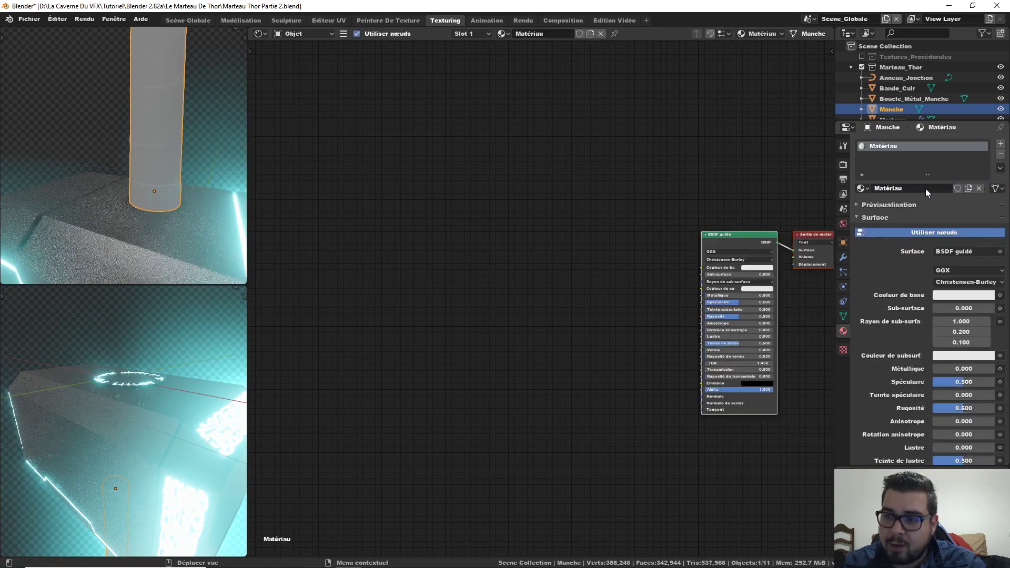
double_click(925, 189)
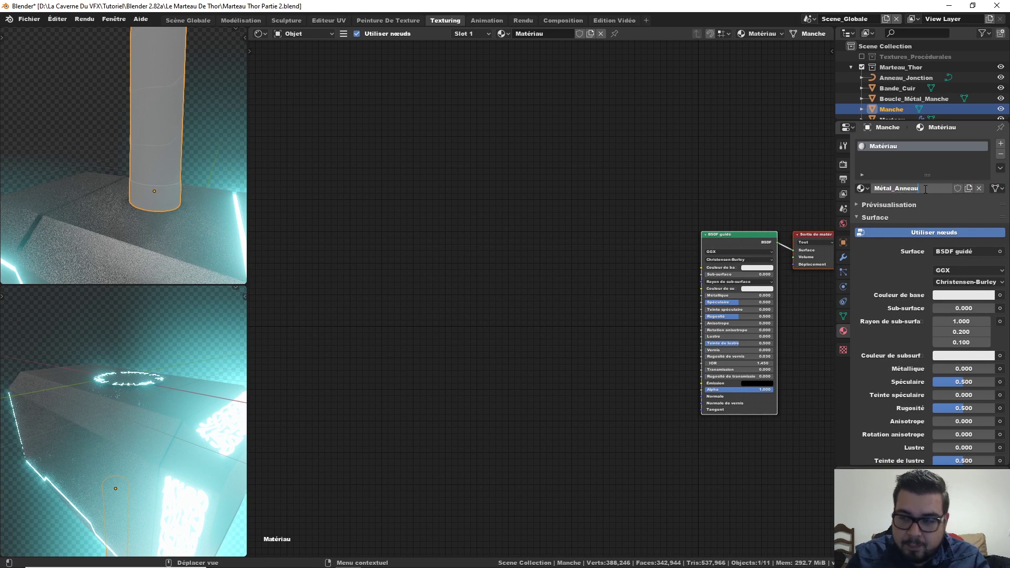
type("x")
key("Return")
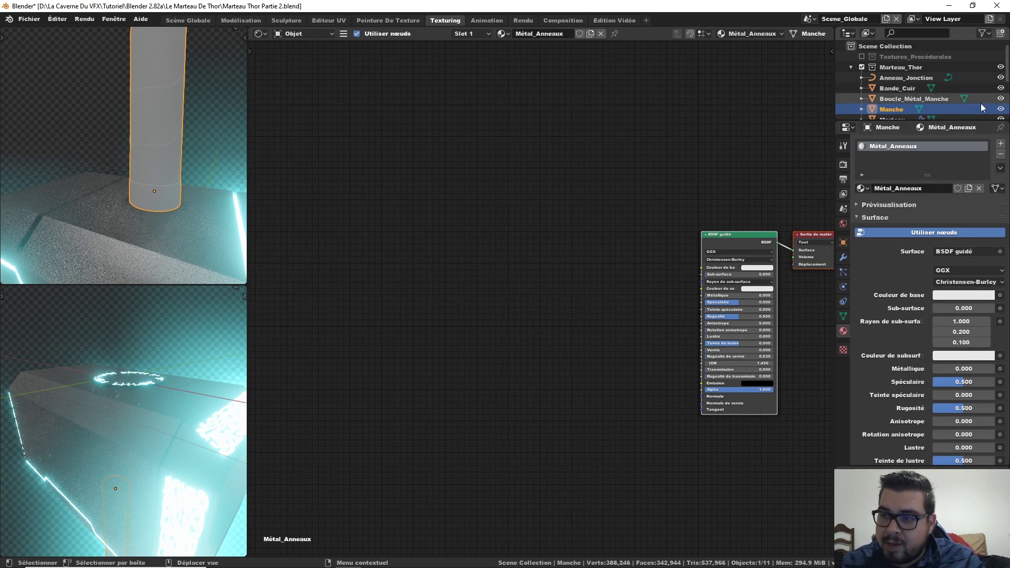
- Add a second slot with a new material named Bois, then enter Edit Mode with Métal_Anneaux active
left_click(1000, 147)
left_click(936, 208)
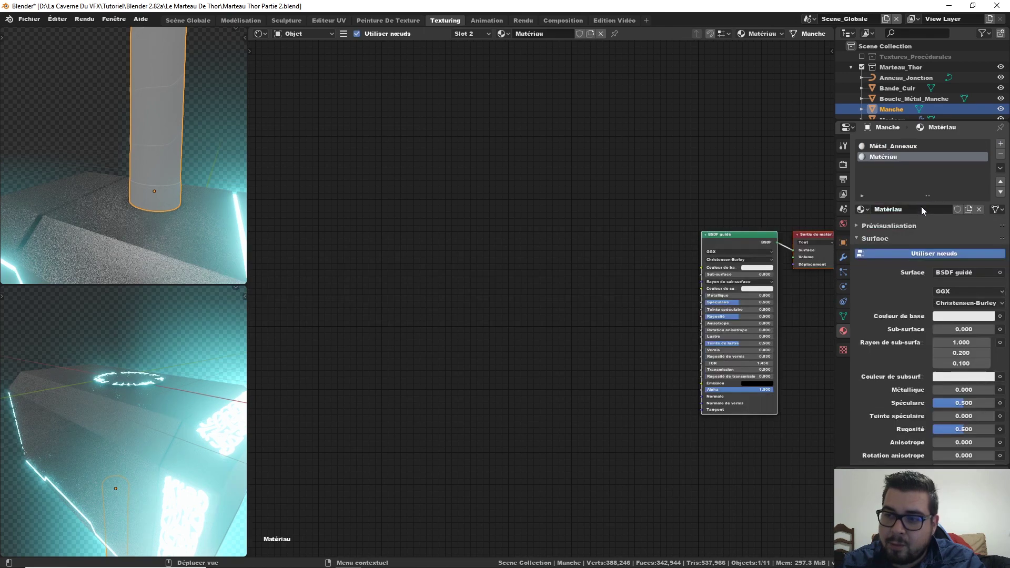
double_click(920, 207)
type("Bo")
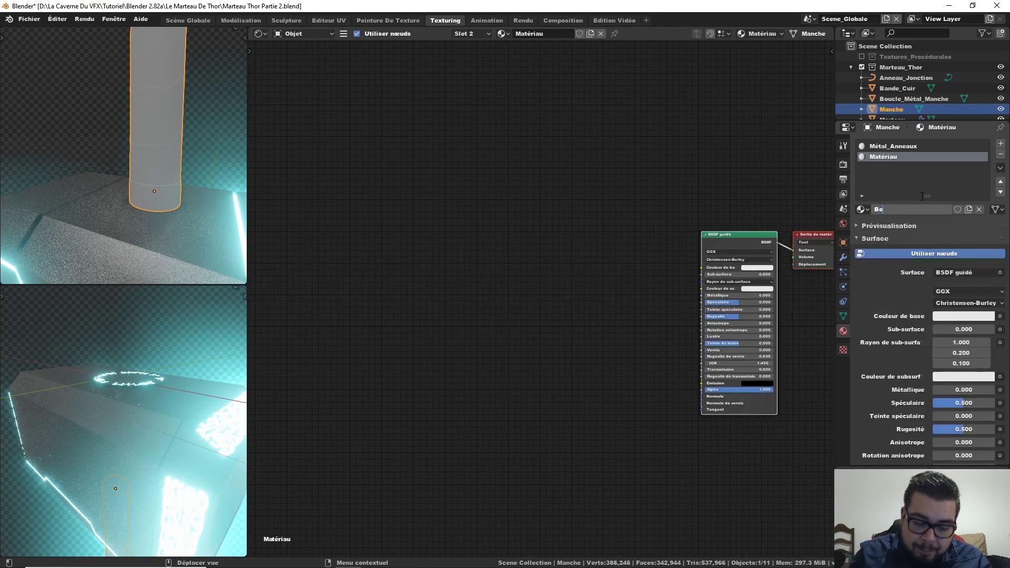
type("is")
key("Return")
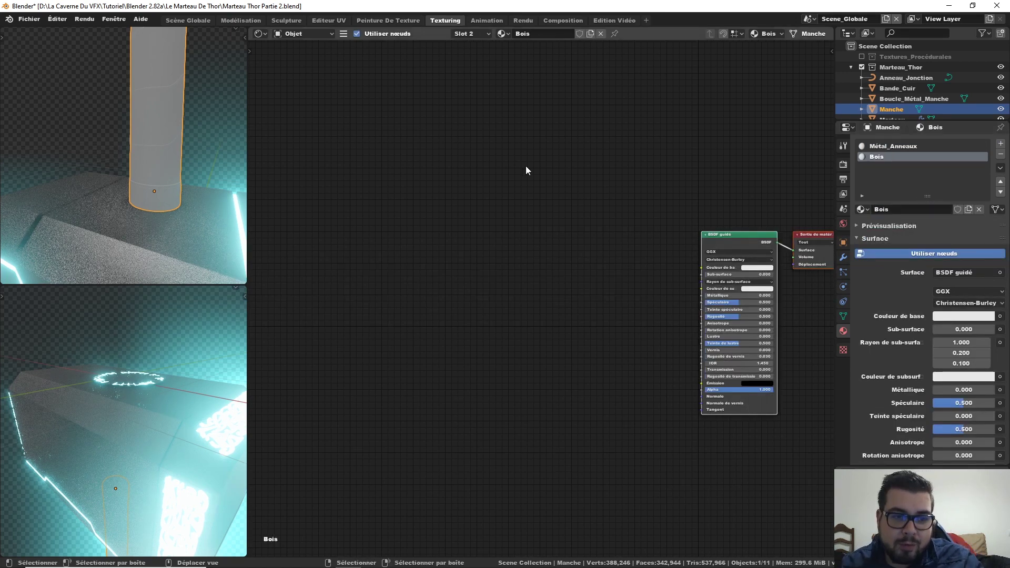
left_click(904, 146)
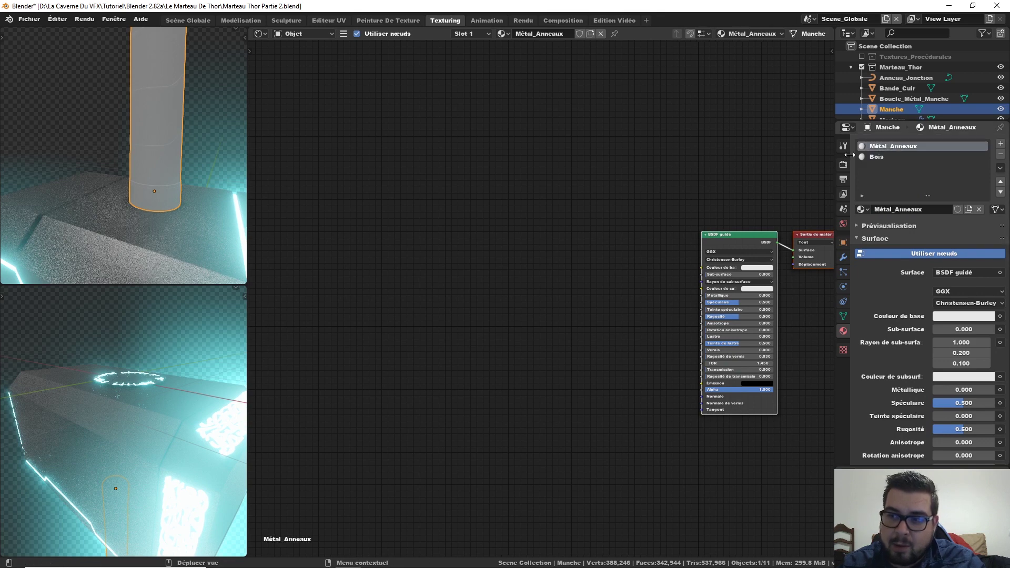
key("Tab")
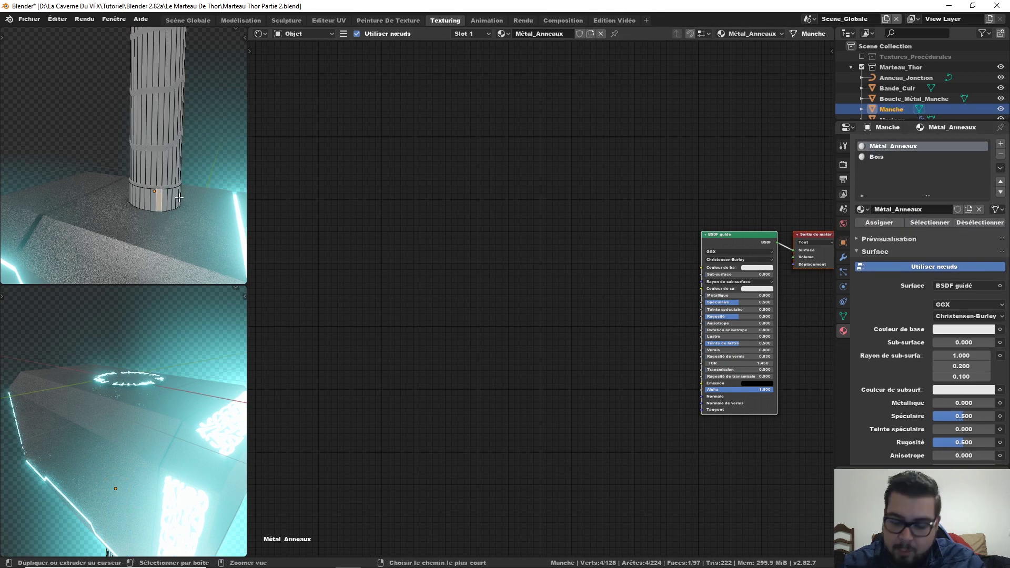
- Select the ring of faces around the handle's base
key("ctrl+KP_Add")
key("ctrl+KP_Add")
key("ctrl+KP_Add")
key("ctrl+KP_Add")
key("z")
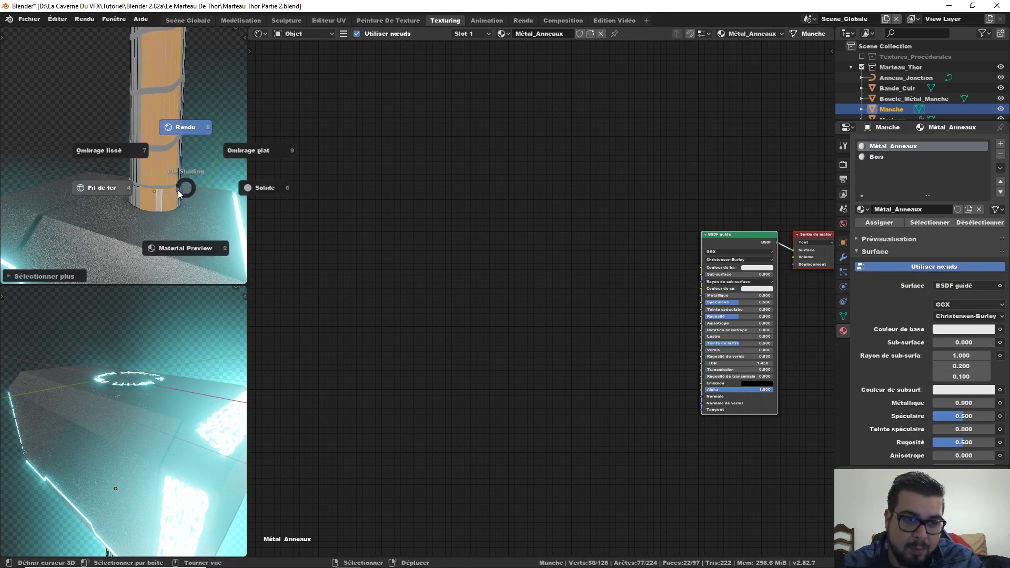
left_click(197, 135)
key("a")
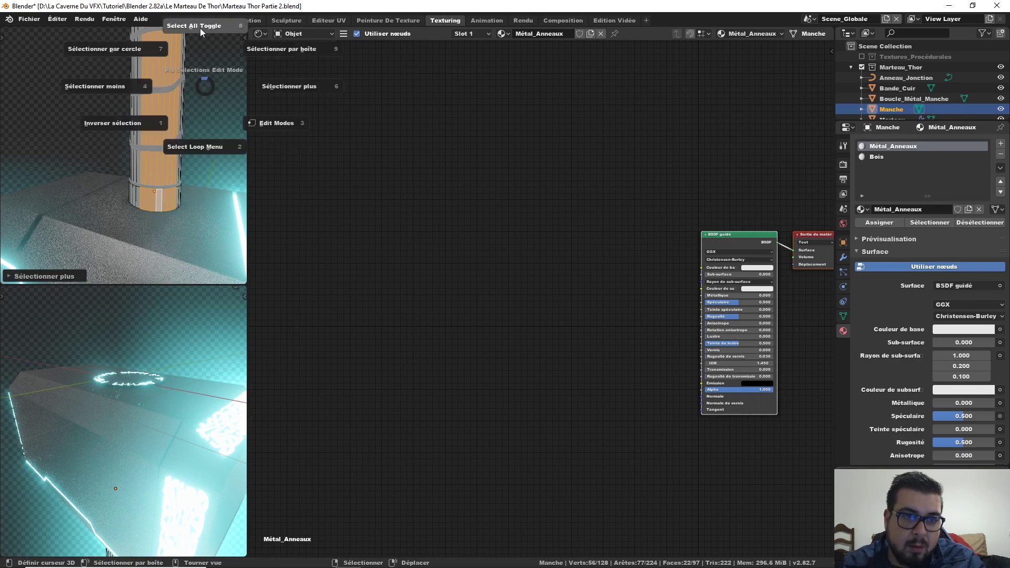
left_click(200, 28)
mouse_move(162, 199)
middle_mouse_down()
mouse_move(210, 174)
mouse_move(140, 187)
mouse_move(198, 181)
middle_mouse_up()
left_click(215, 173, "ctrl")
left_click(163, 158, "ctrl")
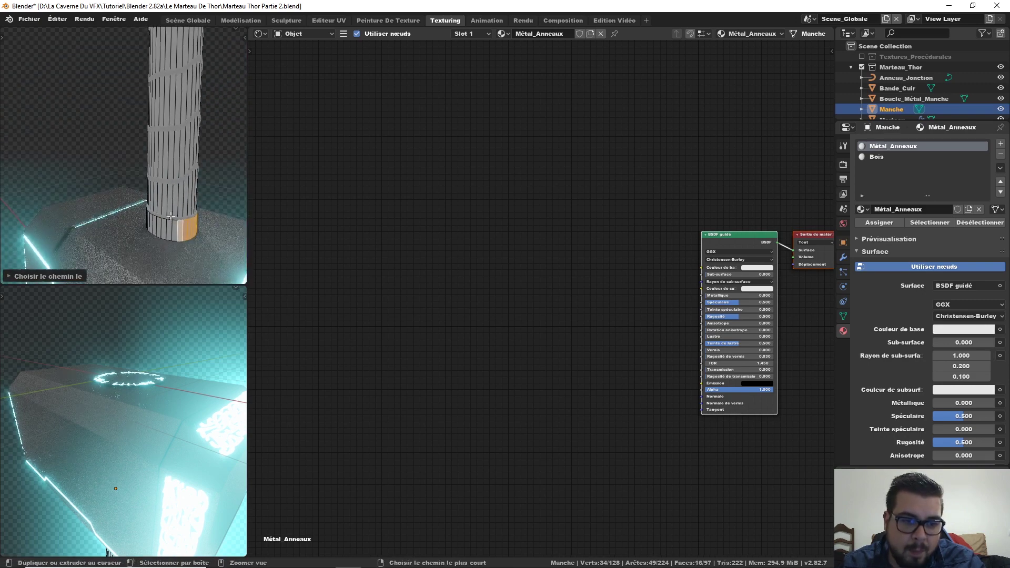
left_click(150, 224, "ctrl")
mouse_move(150, 224)
middle_mouse_down()
mouse_move(140, 229)
mouse_move(190, 194)
mouse_move(70, 228)
middle_mouse_up()
left_click(189, 194, "ctrl")
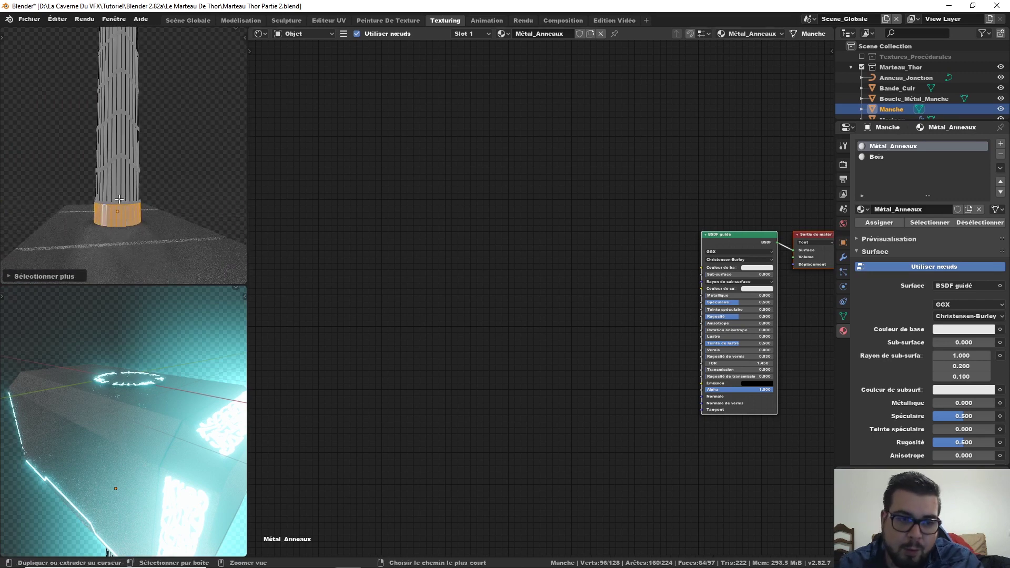
scroll(127, 231, "up", 2)
scroll(127, 232, "up", 2)
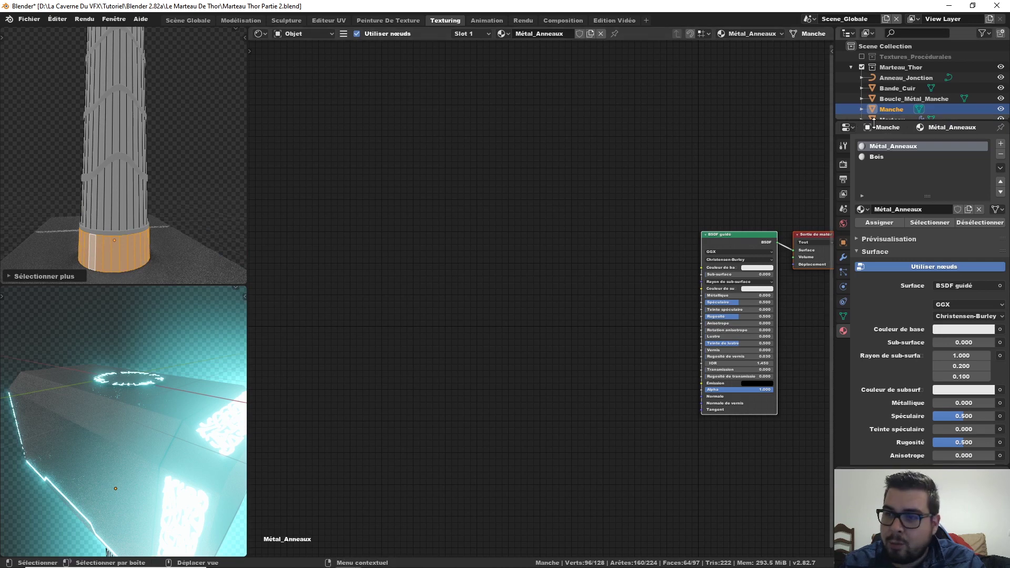
- Assign Métal_Anneaux to the selected base faces
left_click(892, 223)
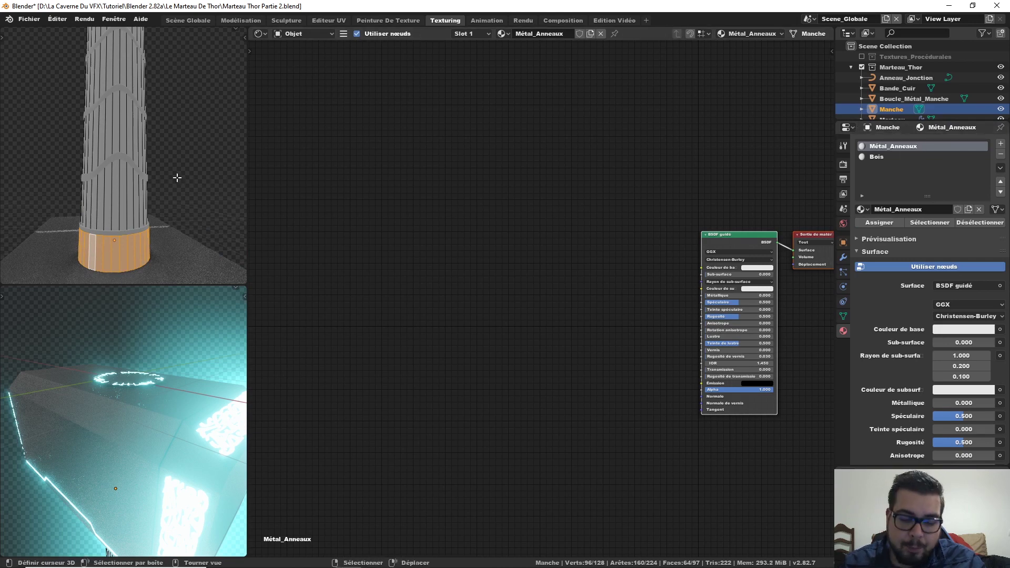
key("ctrl")
key("ctrl+u")
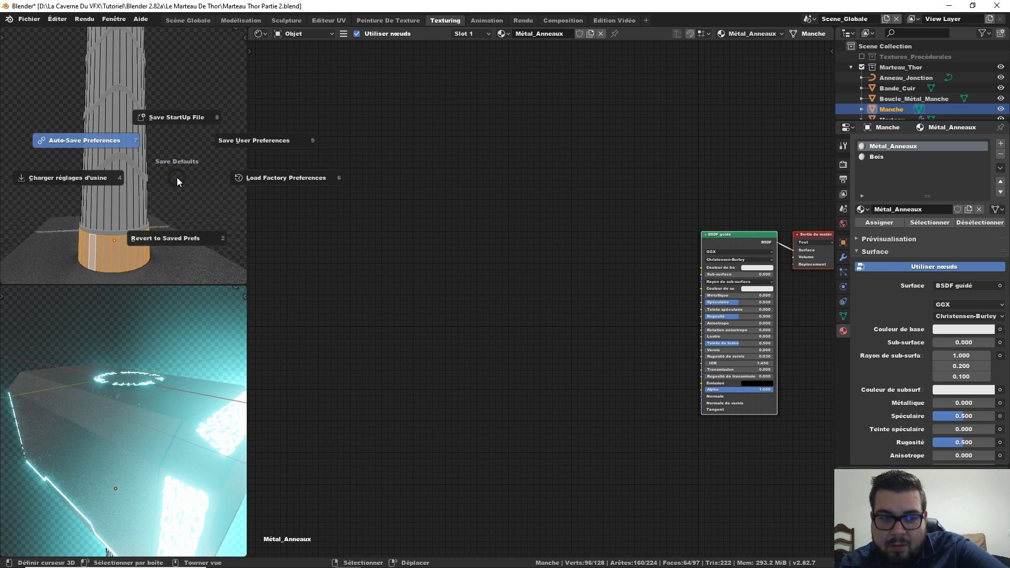
left_click(213, 70)
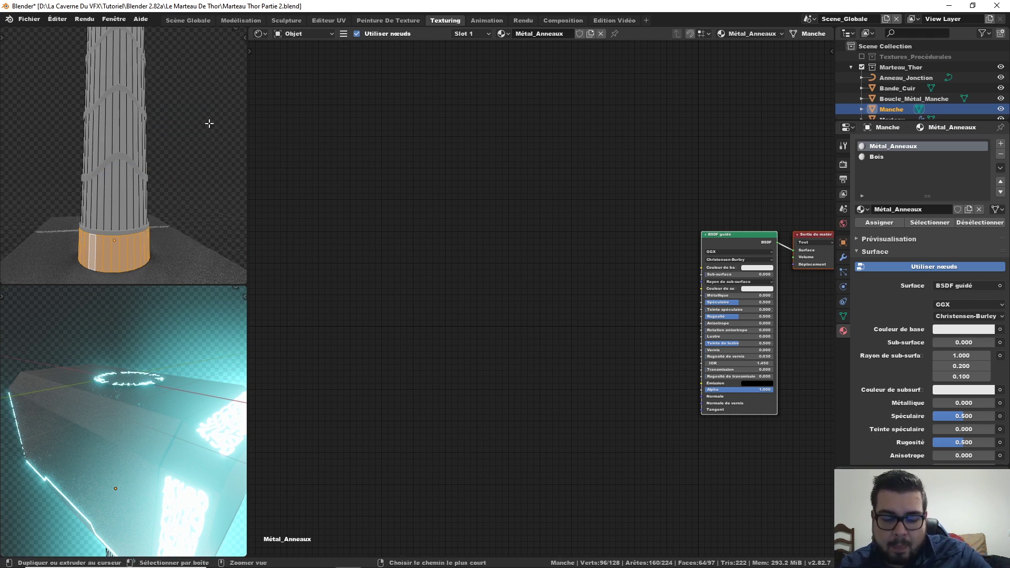
- Invert the selection, assign Bois to the shaft faces, and return to Object Mode
key("ctrl+i")
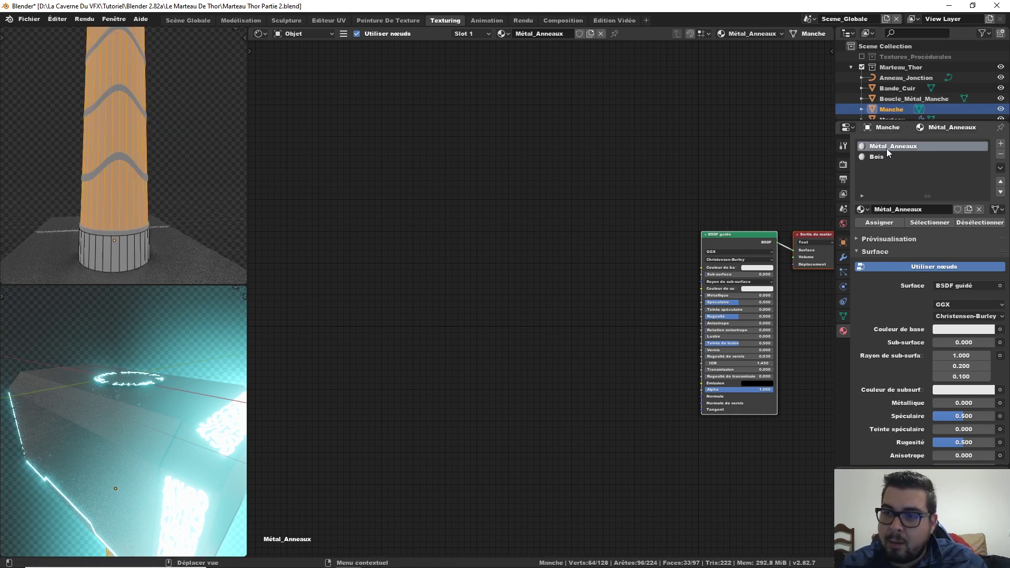
left_click(889, 156)
left_click(893, 221)
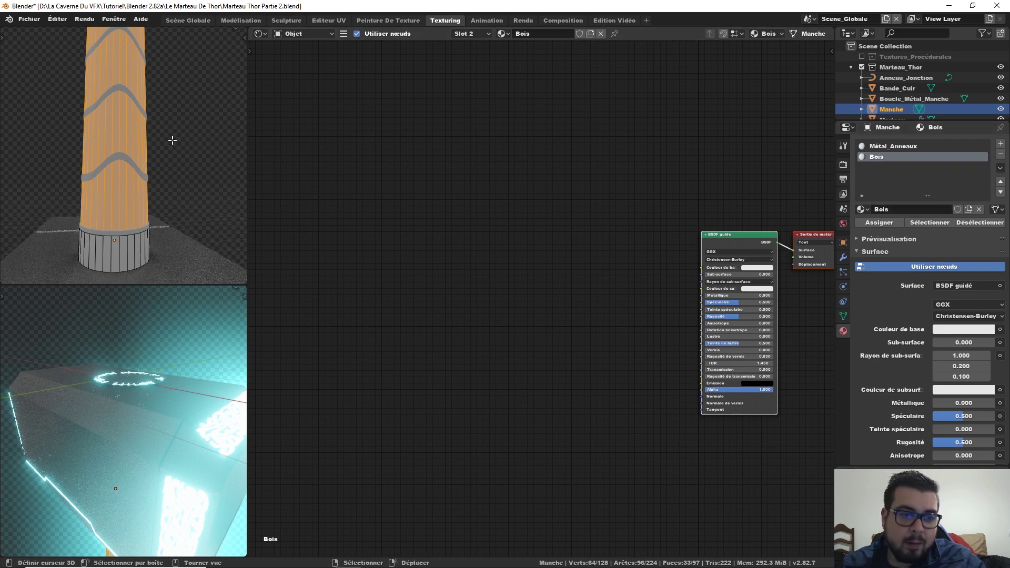
key("Tab")
middle_click_drag(153, 187, 247, 207)
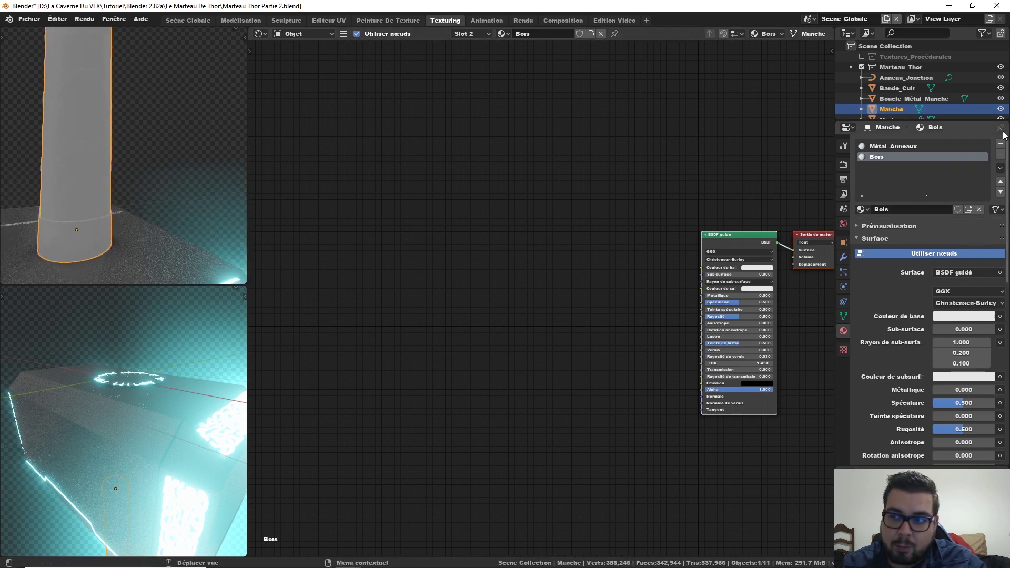
- Make Métal_Anneaux fully metallic with a roughness of 0.150
left_click(893, 146)
left_click_drag(746, 235, 520, 188)
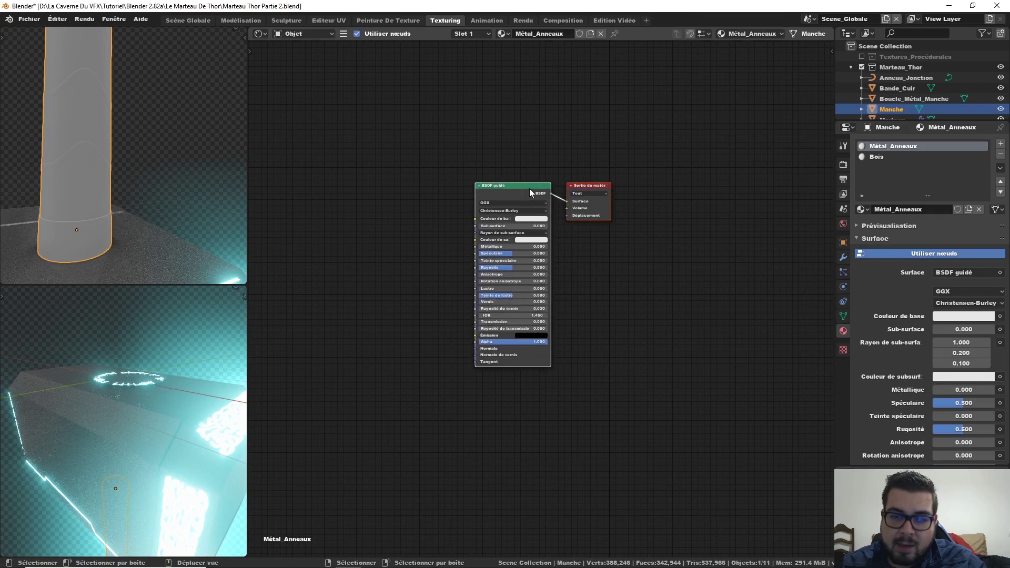
left_click(524, 218)
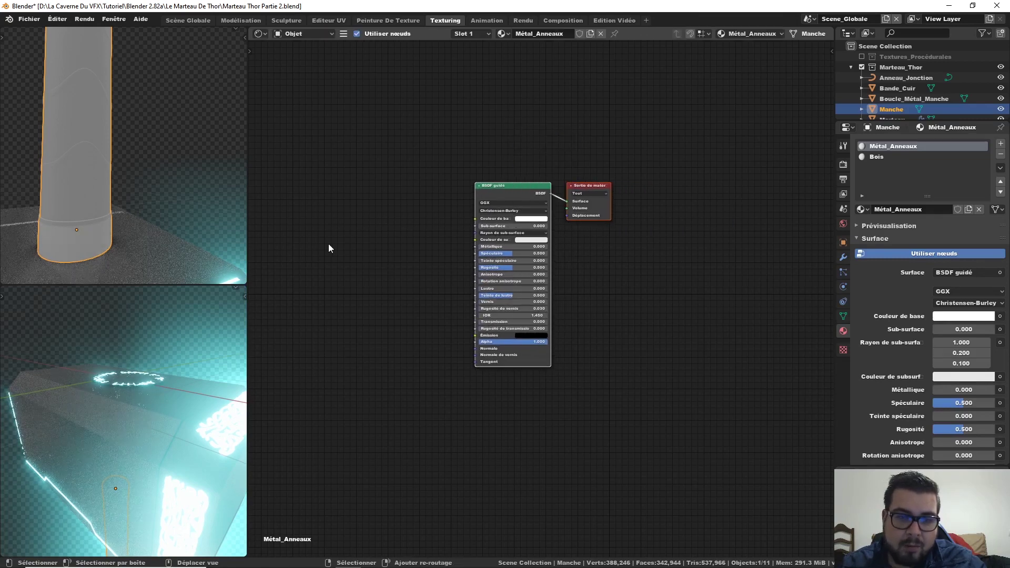
middle_click_drag(576, 227, 630, 231)
left_click_drag(570, 251, 602, 252)
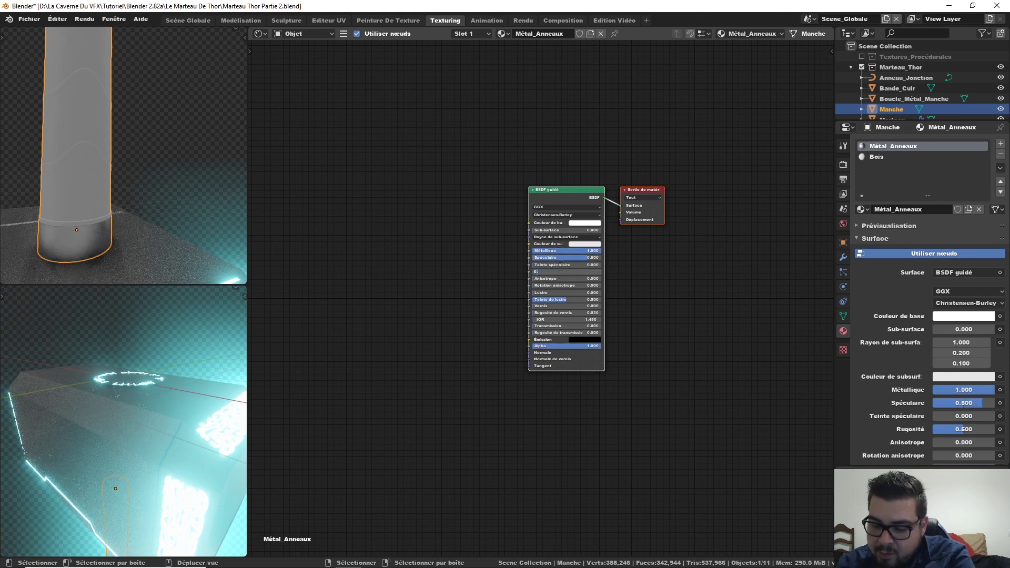
type("15")
key("Return")
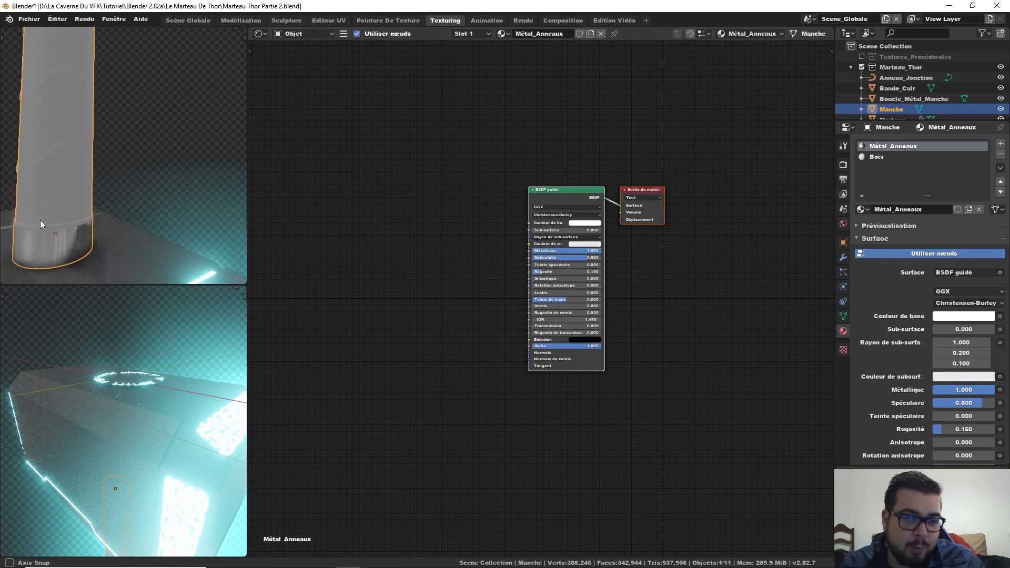
- Raise the Métal_Anneaux roughness to 0.3 and select the Anneau_Jonction ring
mouse_move(40, 220)
middle_mouse_down()
mouse_move(222, 155)
mouse_move(149, 189)
mouse_move(143, 228)
mouse_move(192, 172)
mouse_move(170, 201)
mouse_move(213, 207)
middle_mouse_up()
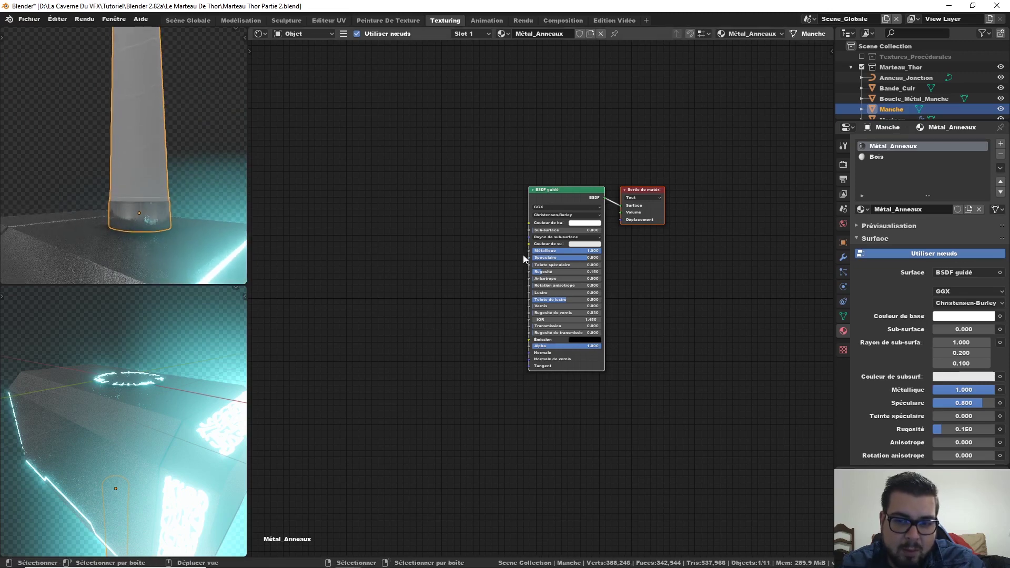
type("3")
key("Return")
mouse_move(142, 197)
middle_mouse_down()
mouse_move(148, 185)
mouse_move(140, 224)
middle_mouse_up()
left_click(146, 216)
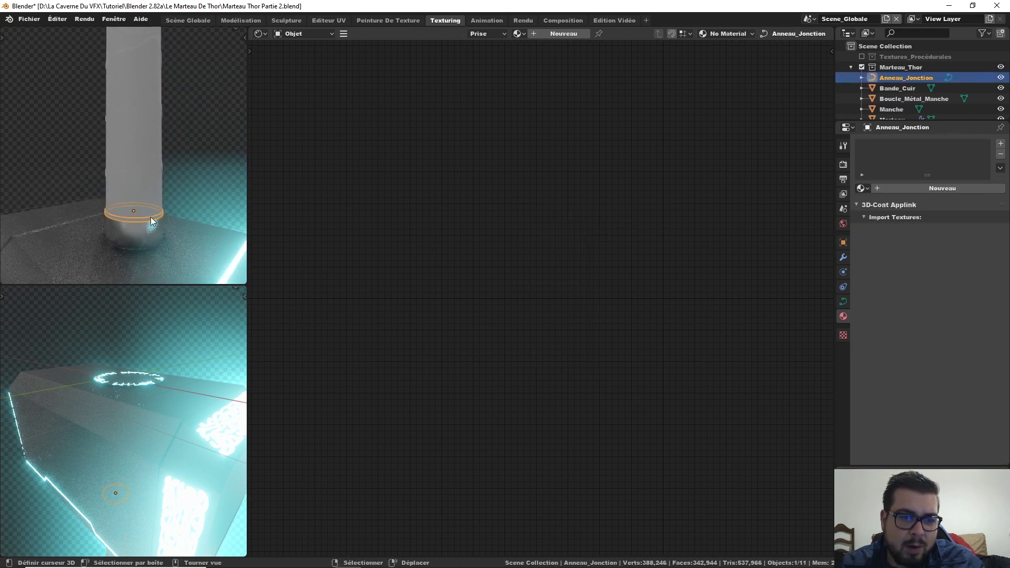
- Give Anneau_Jonction the Métal_Anneaux material and convert it from curve to mesh
left_click(861, 187)
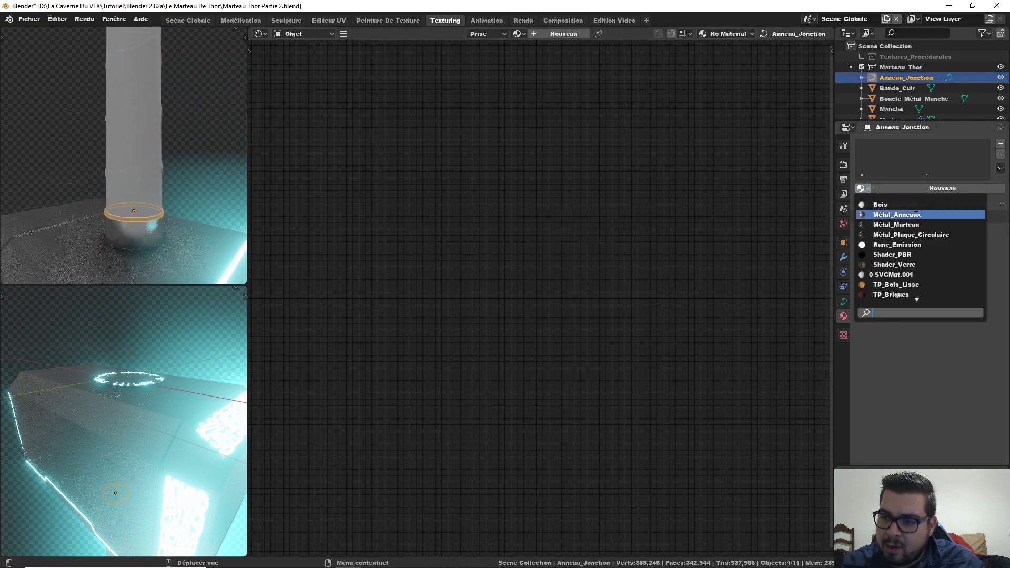
left_click(915, 215)
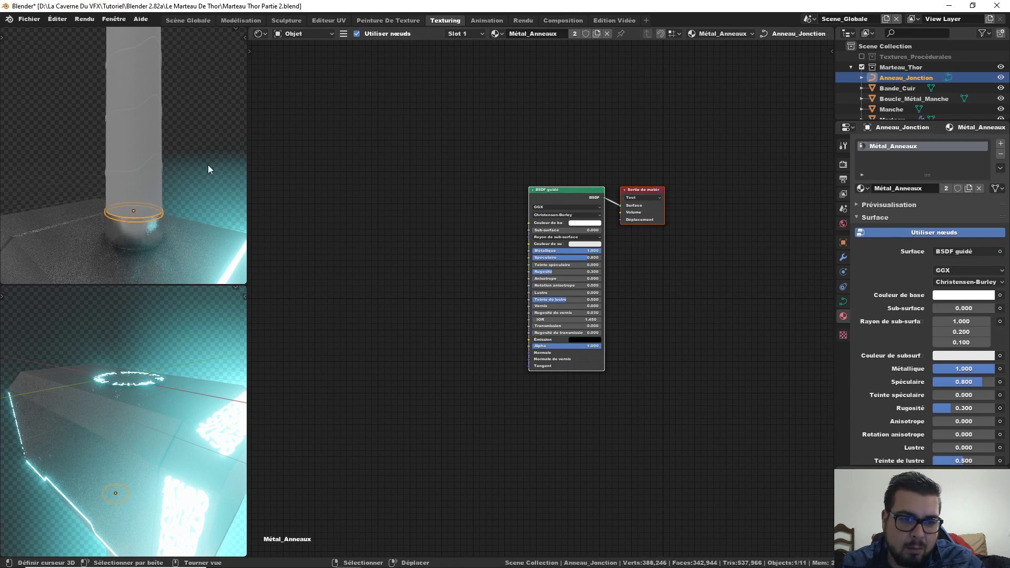
key("alt+a")
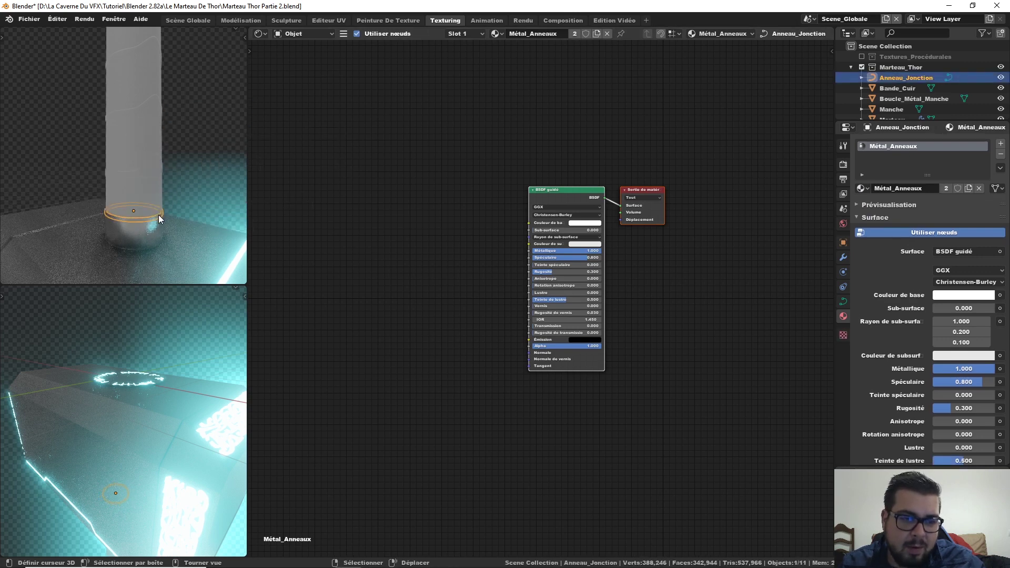
left_click(158, 214)
key("alt+c")
left_click(104, 225)
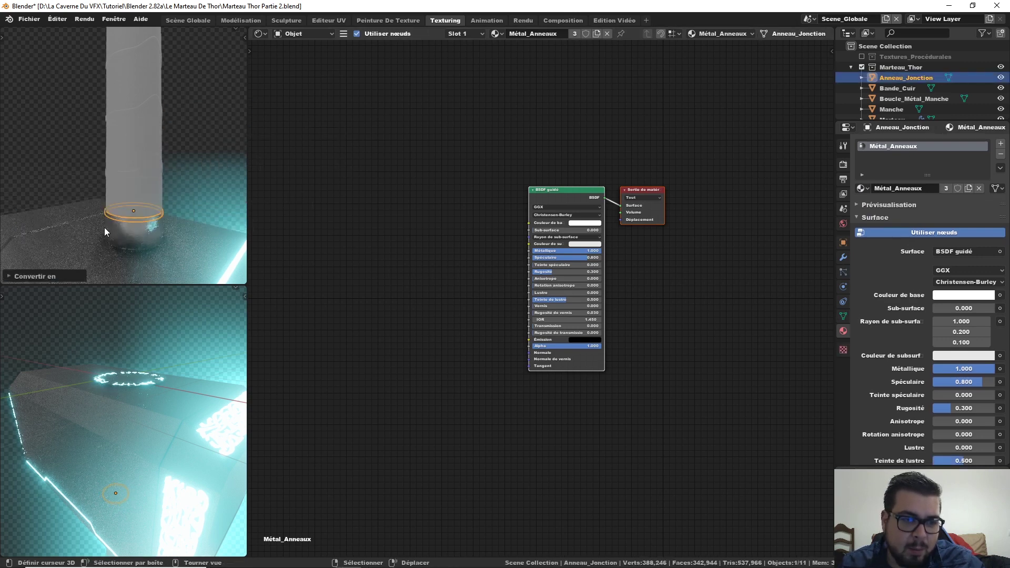
- Assign Métal_Anneaux to the Boucle_Métal_Manche handle rings, then deselect them
key("a")
left_click(163, 181)
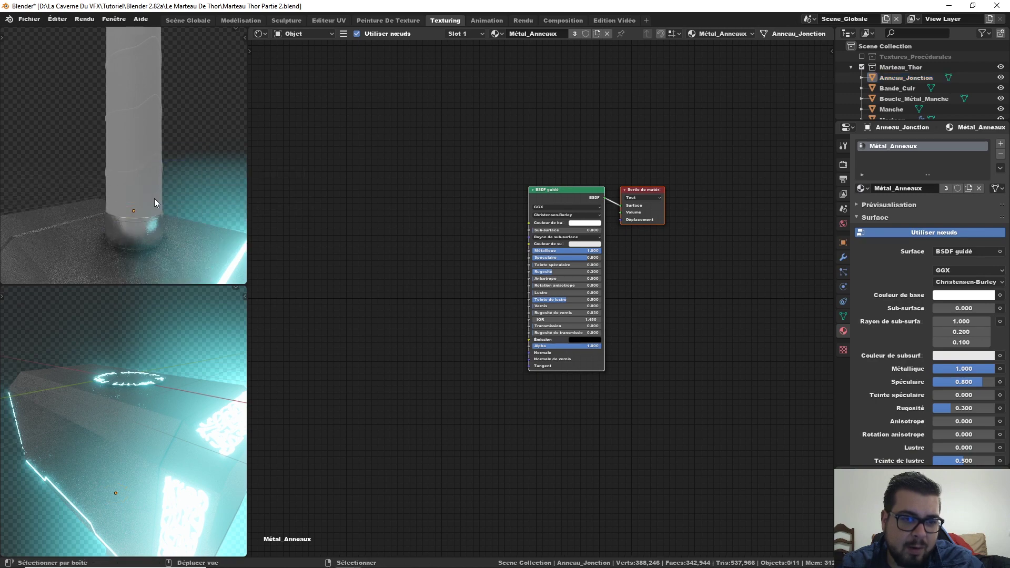
middle_click_drag(154, 198, 139, 243)
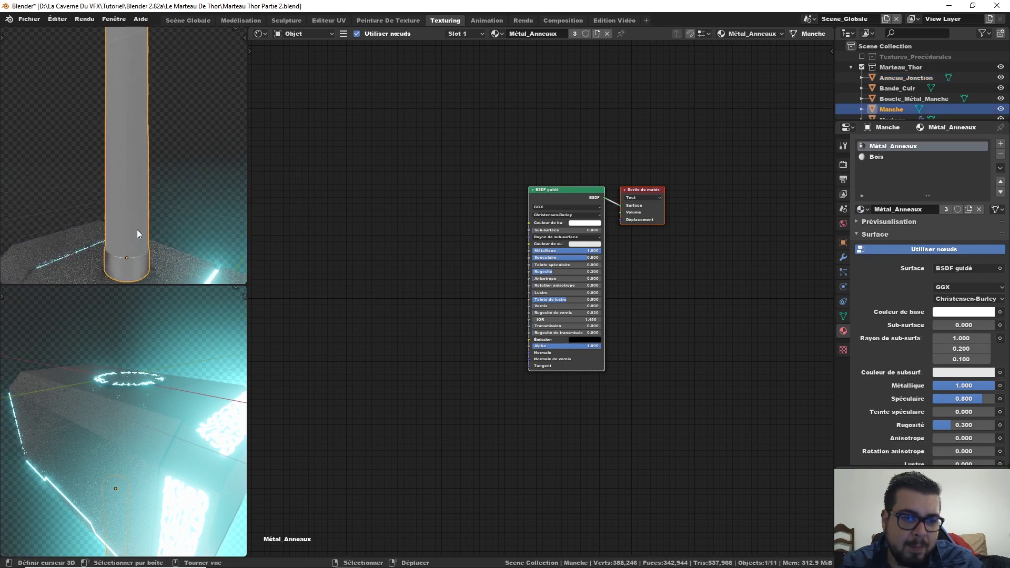
left_click(137, 218)
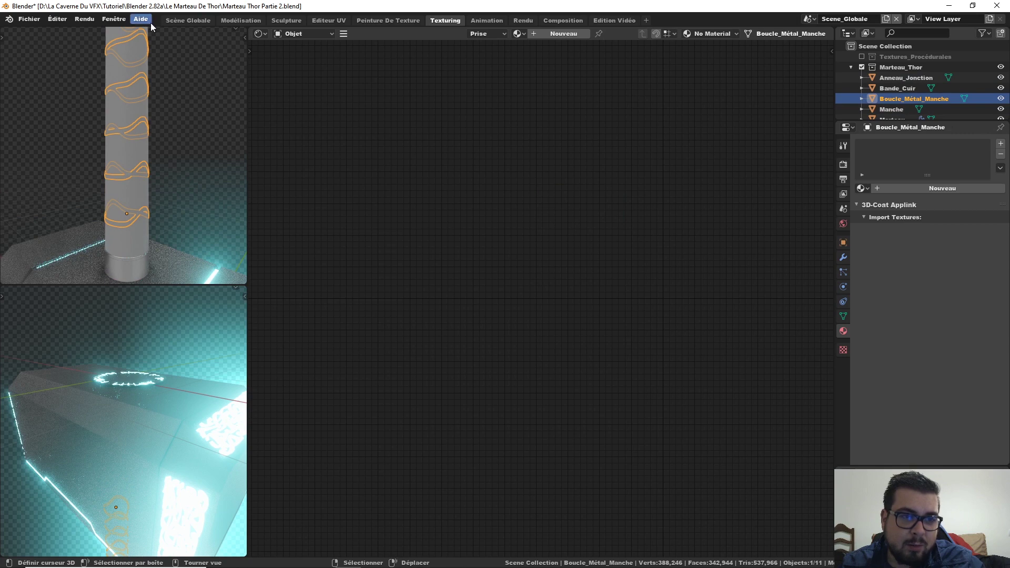
scroll(146, 109, "down", 3)
mouse_move(147, 93)
middle_mouse_down("shift")
mouse_move(139, 180)
mouse_move(162, 92)
middle_mouse_up("shift")
left_click(860, 188)
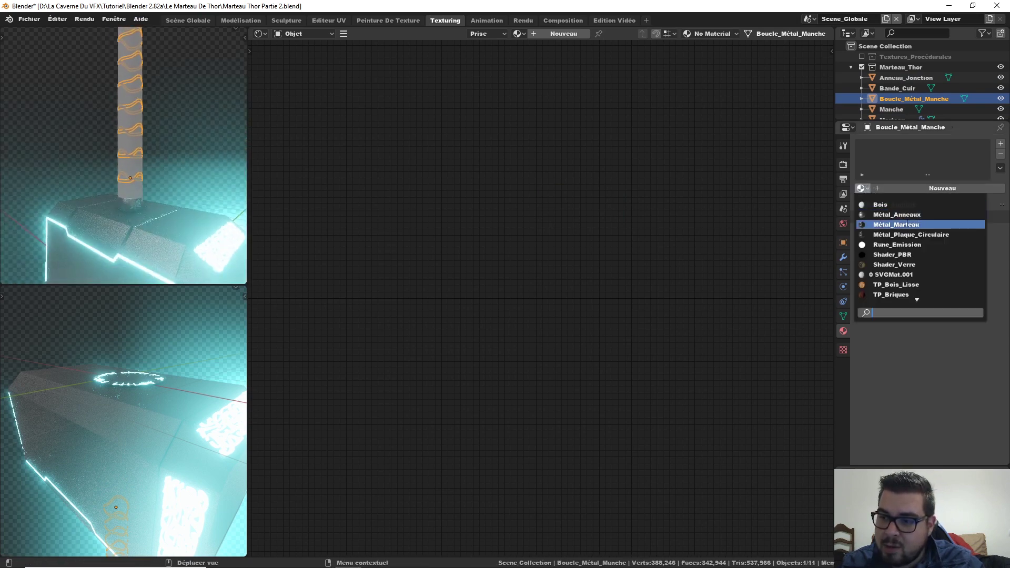
left_click(920, 214)
scroll(158, 164, "up", 3)
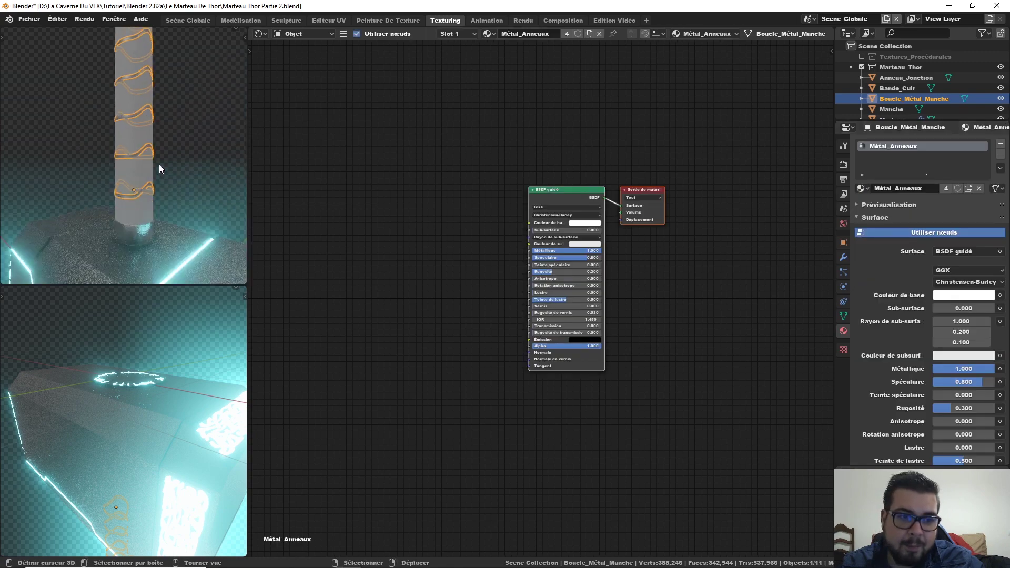
key("a")
left_click(162, 110)
scroll(163, 166, "down", 2)
- Add a ColorRamp node and plug its Color into the Métal_Anneaux Base Color
left_click(137, 174)
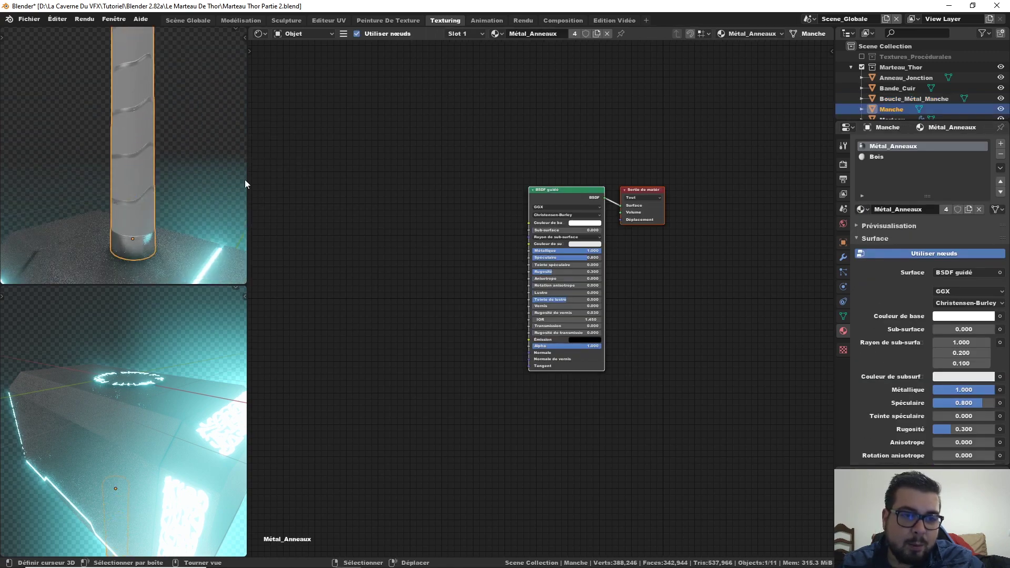
middle_click_drag(424, 197, 595, 210)
key("shift+a")
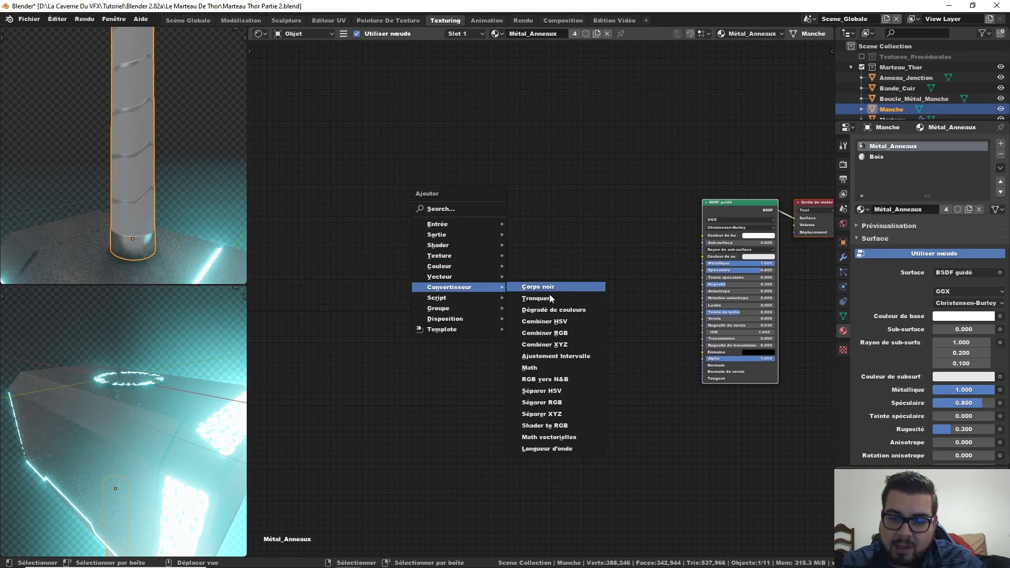
left_click_drag(664, 202, 704, 236)
left_click_drag(584, 191, 556, 189)
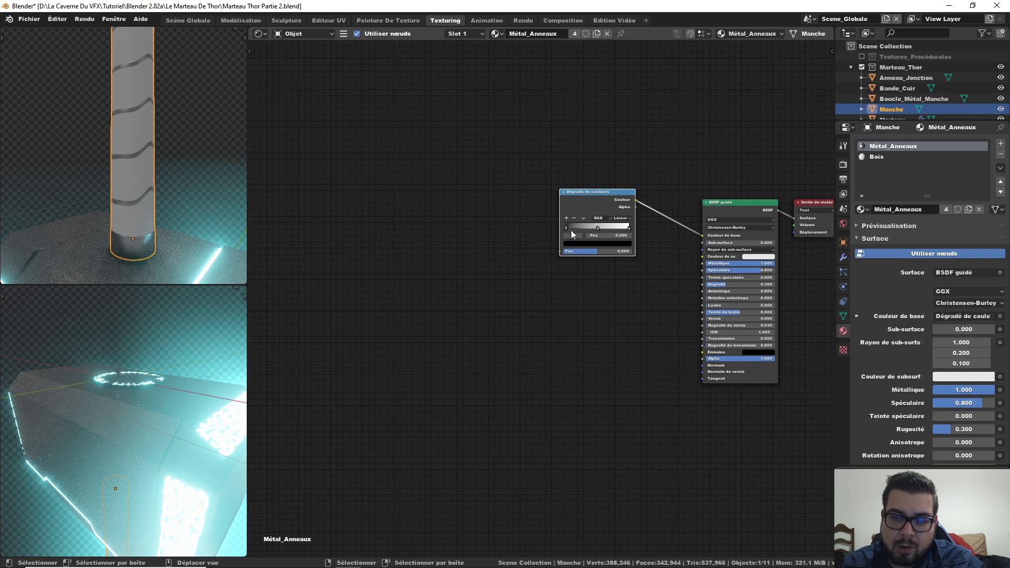
- Colour the ramp stops dark reddish brown on the left and light tan on the right
left_click(595, 244)
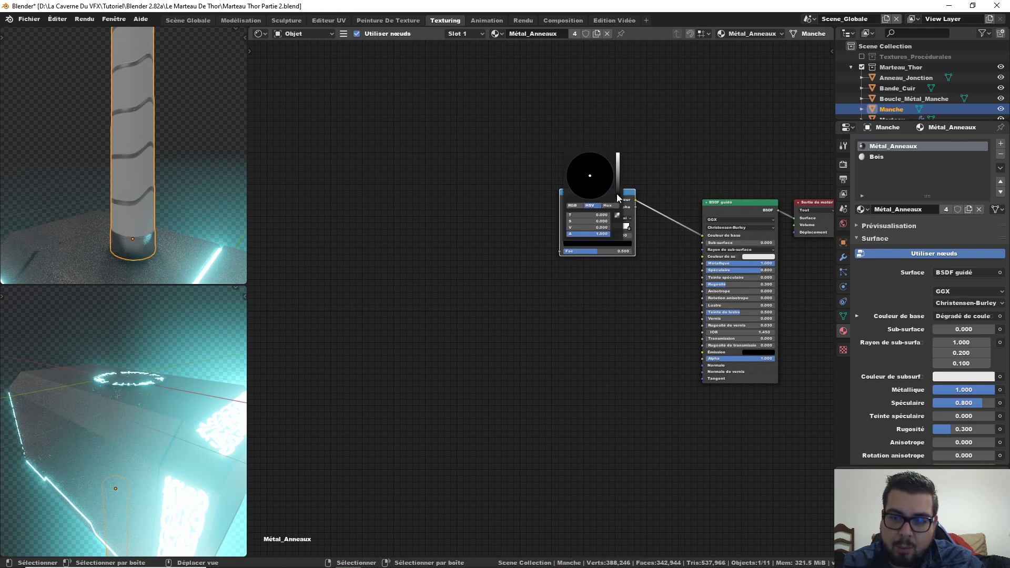
left_click_drag(617, 197, 614, 188)
left_click(586, 196)
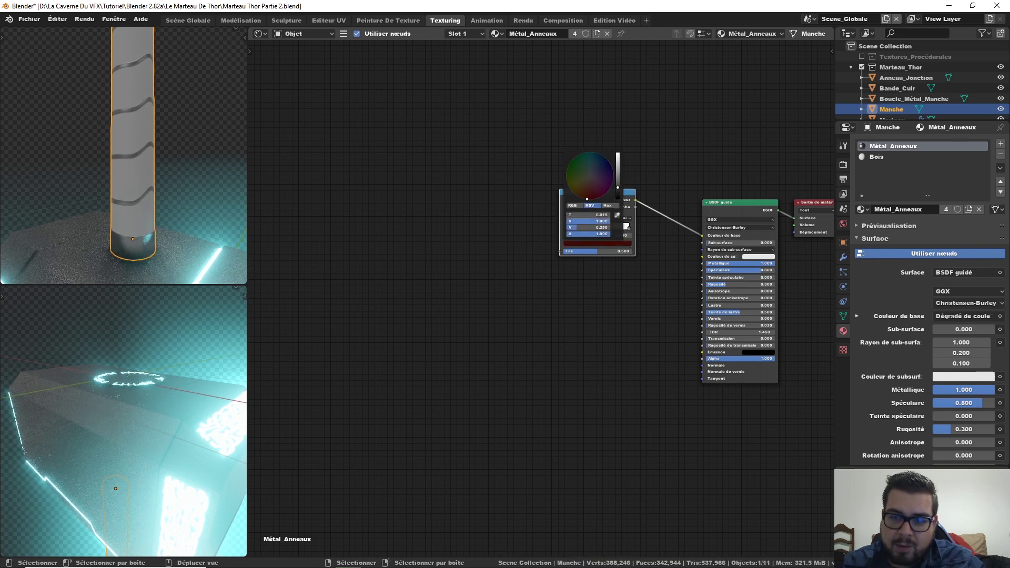
left_click_drag(586, 198, 587, 199)
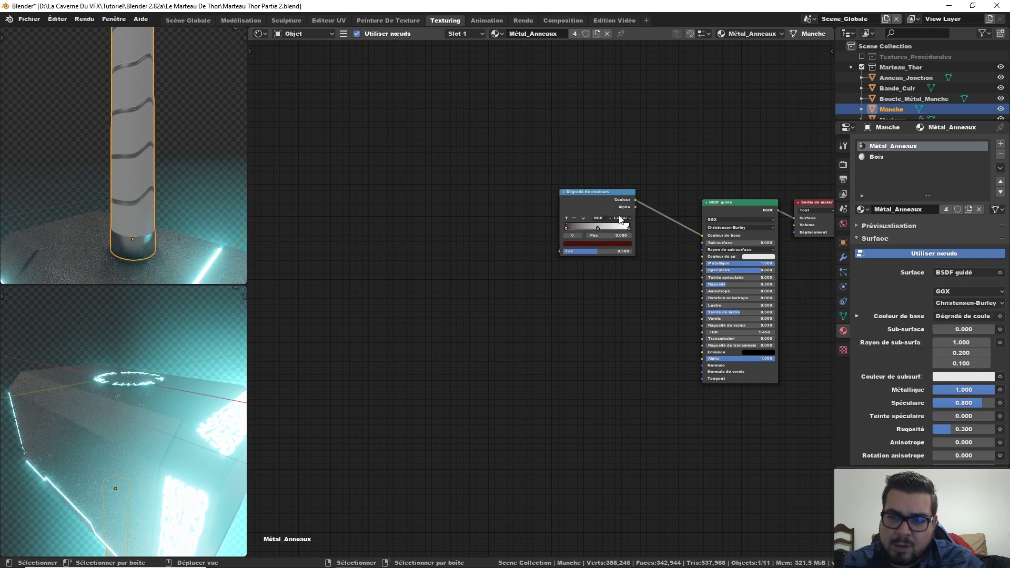
left_click(601, 243)
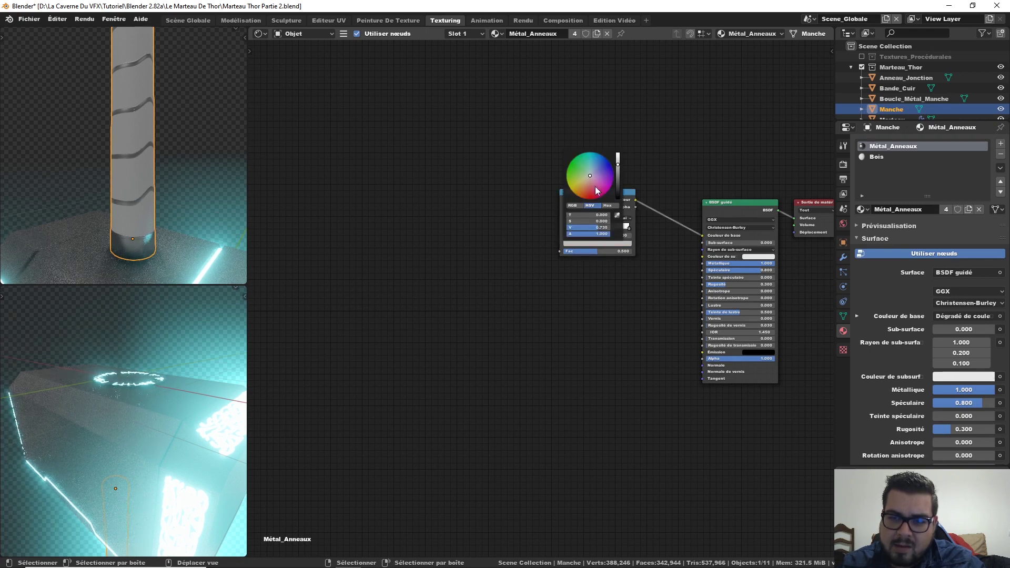
left_click(588, 194)
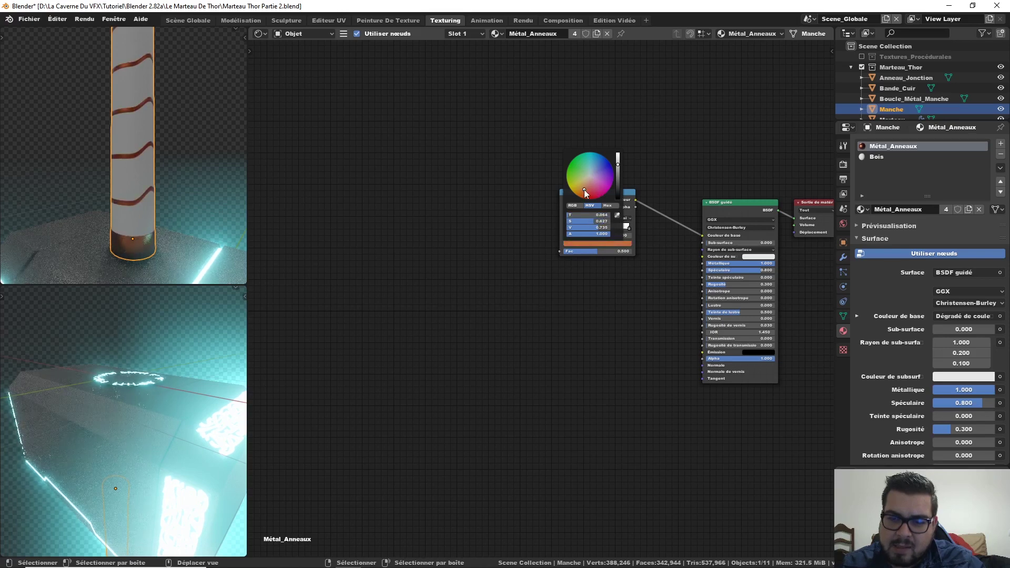
left_click(629, 228)
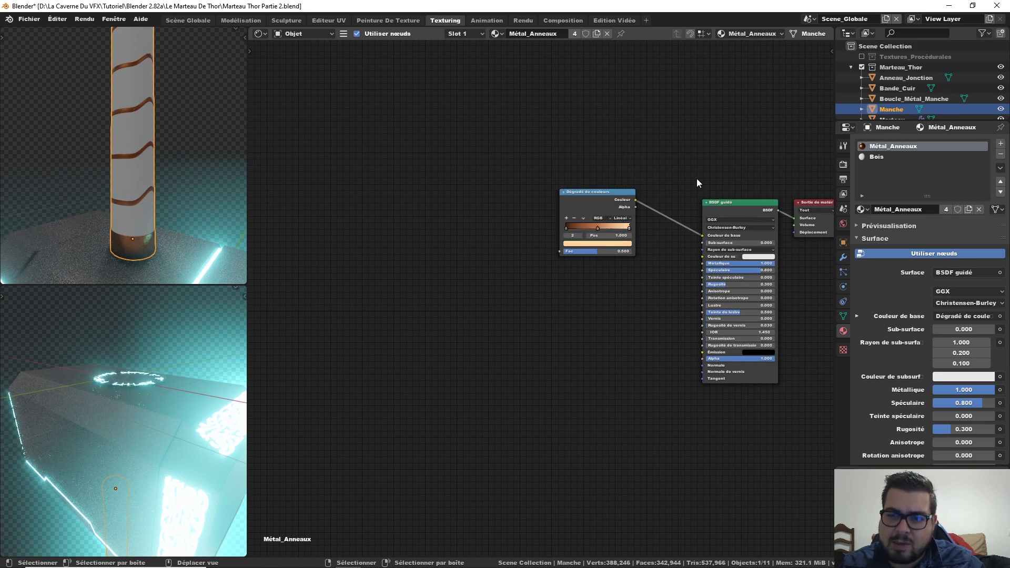
key("ctrl+z")
- Place the brown colour ramp in the Bois node tree beside the BSDF
left_click_drag(524, 202, 691, 243)
middle_click_drag(691, 243, 643, 238)
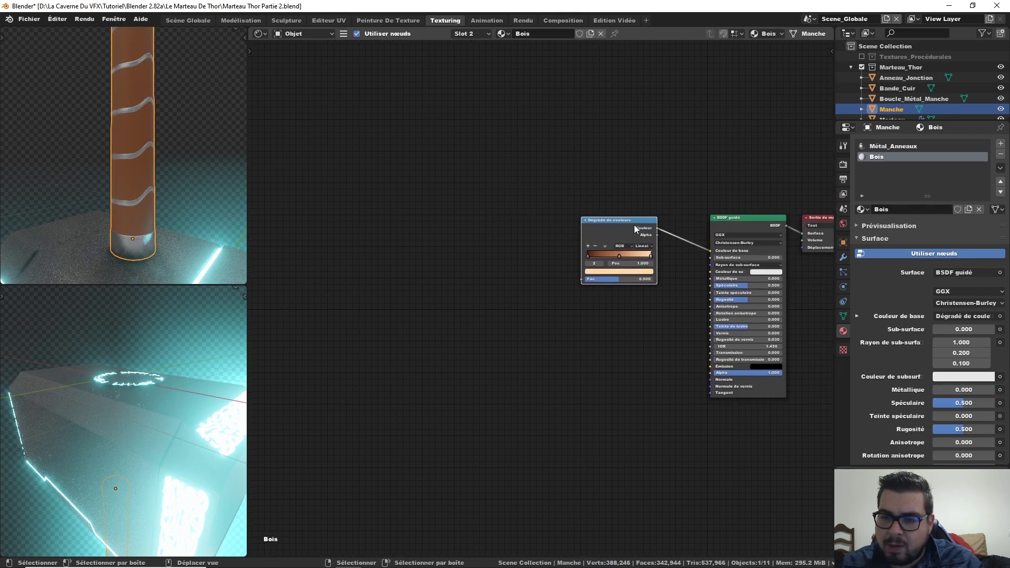
left_click_drag(634, 226, 642, 222)
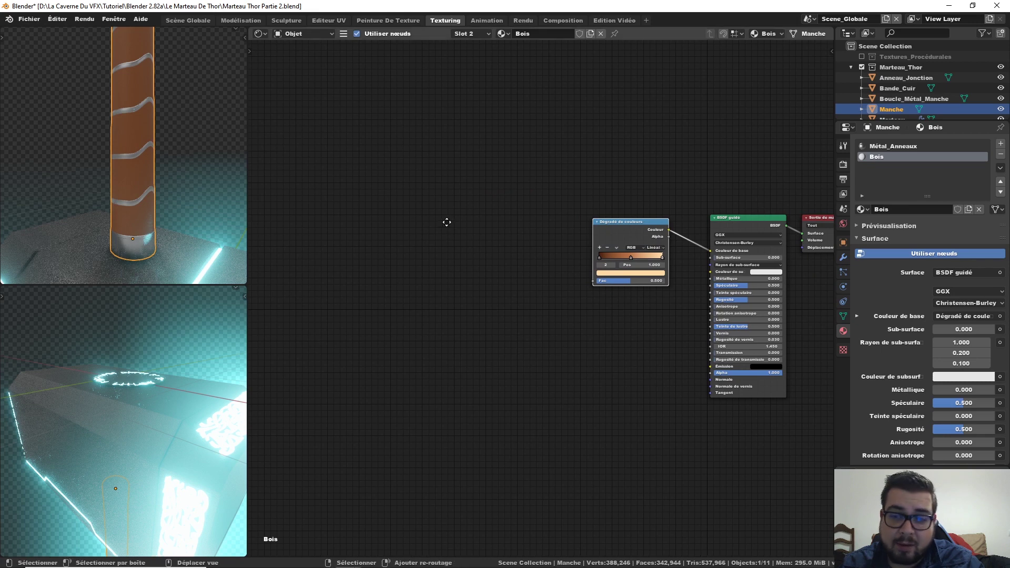
middle_click_drag(447, 222, 434, 223)
- Add Noise and Musgrave texture nodes, feeding the Musgrave pattern into the noise texture
key("shift+a")
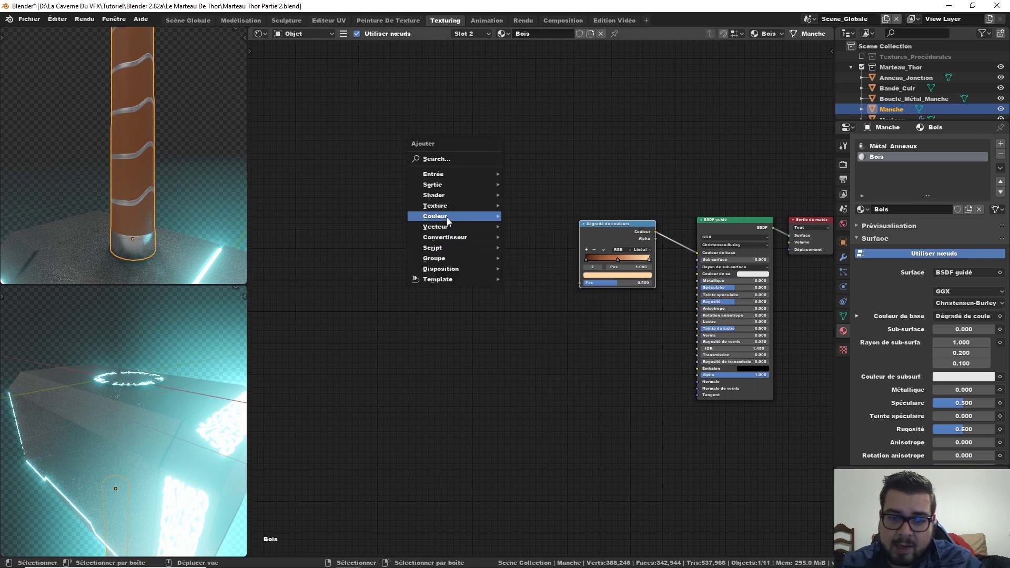
mouse_move(453, 205)
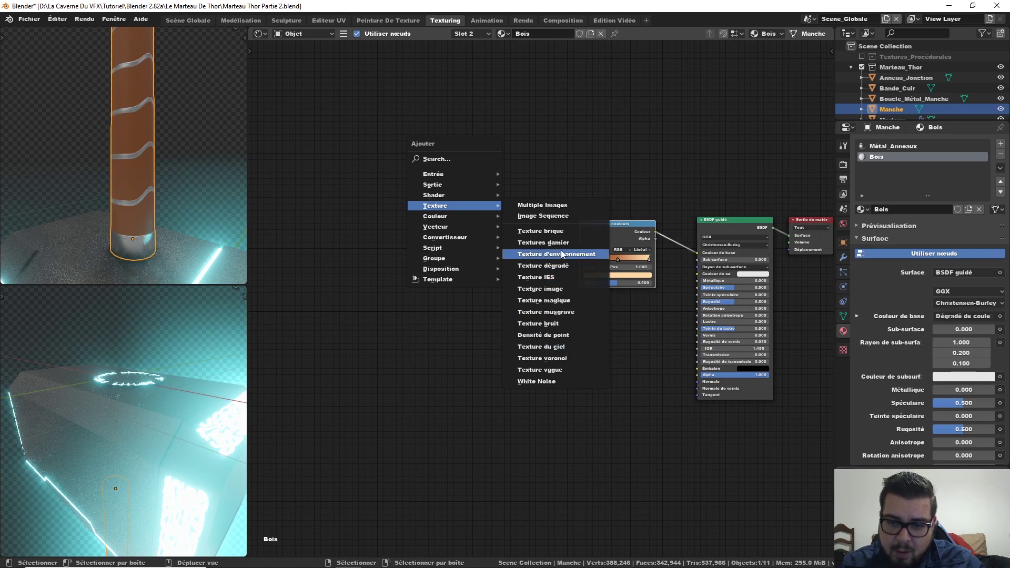
left_click(551, 323)
left_click(474, 234)
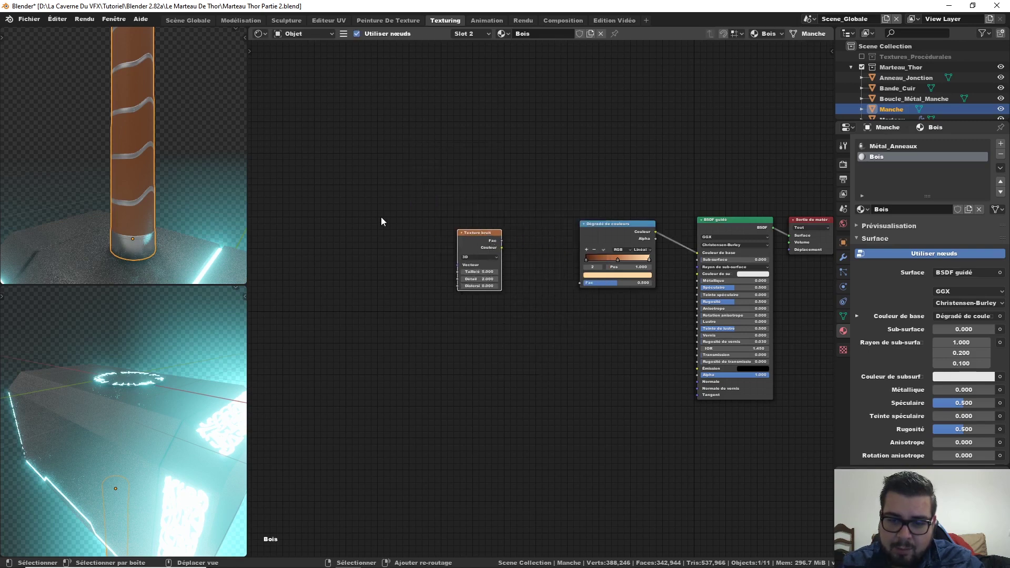
key("shift+a")
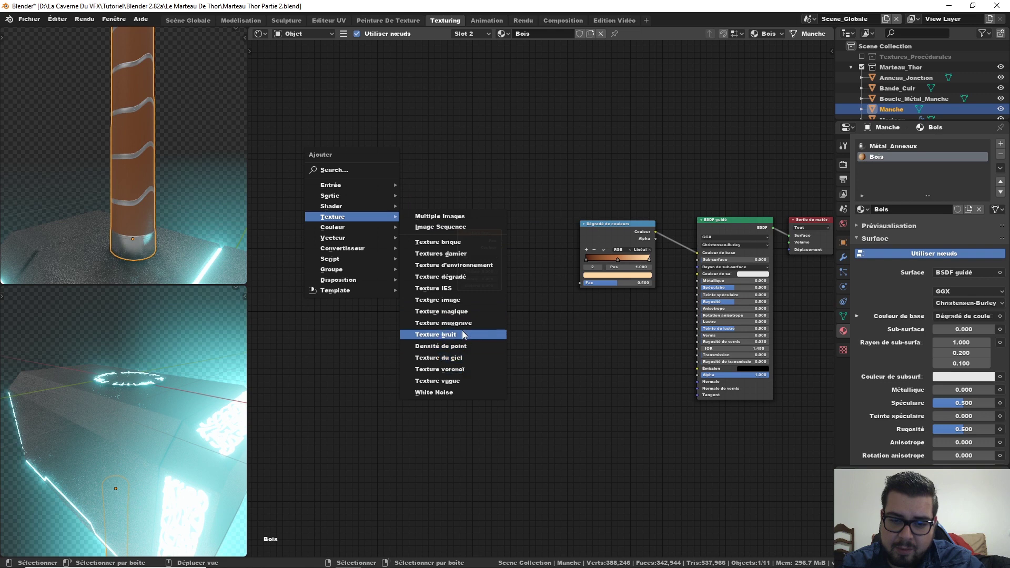
left_click(461, 334)
left_click(402, 238)
left_click_drag(403, 237, 457, 264)
left_click_drag(502, 240, 580, 282)
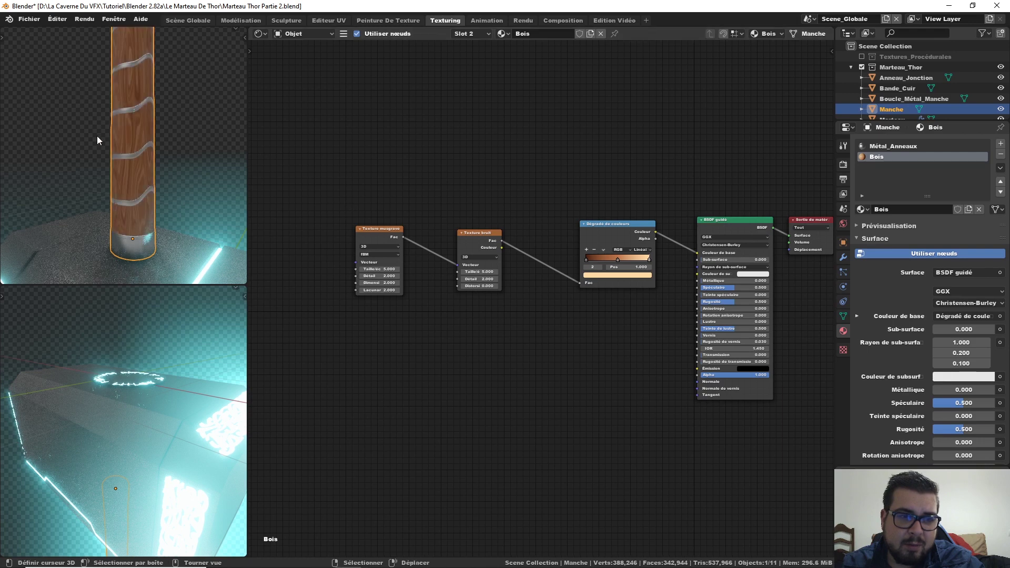
- Check the handle's wood grain in the viewport and tidy the Bois node layout
mouse_move(154, 175)
middle_mouse_down()
mouse_move(126, 155)
mouse_move(154, 36)
mouse_move(147, 208)
mouse_move(190, 175)
mouse_move(201, 90)
mouse_move(182, 151)
mouse_move(210, 174)
middle_mouse_up()
scroll(138, 58, "down", 3)
mouse_move(492, 179)
middle_mouse_down()
mouse_move(411, 160)
mouse_move(561, 173)
mouse_move(609, 157)
middle_mouse_up()
left_click_drag(668, 197, 646, 193)
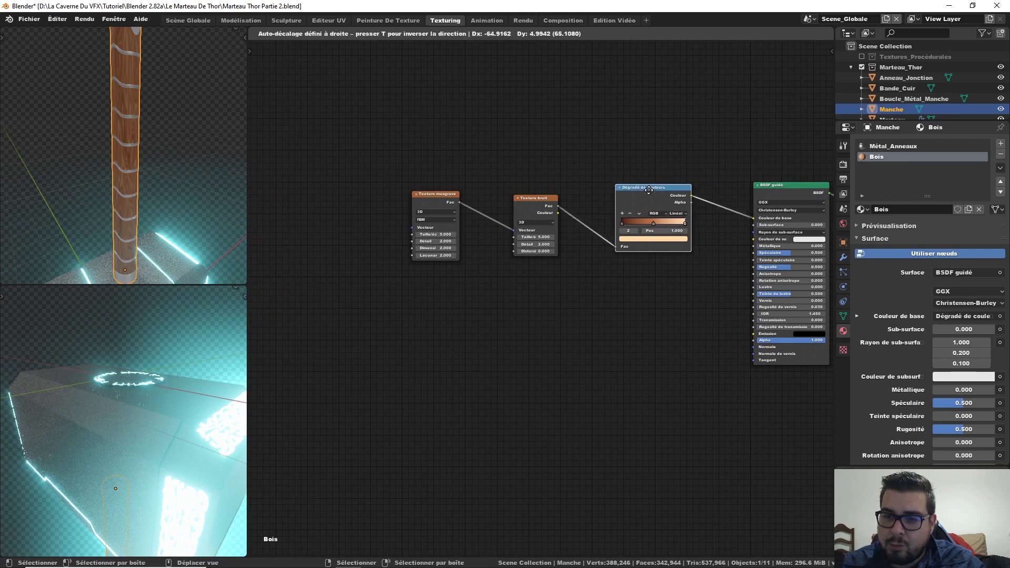
left_click_drag(565, 185, 396, 236)
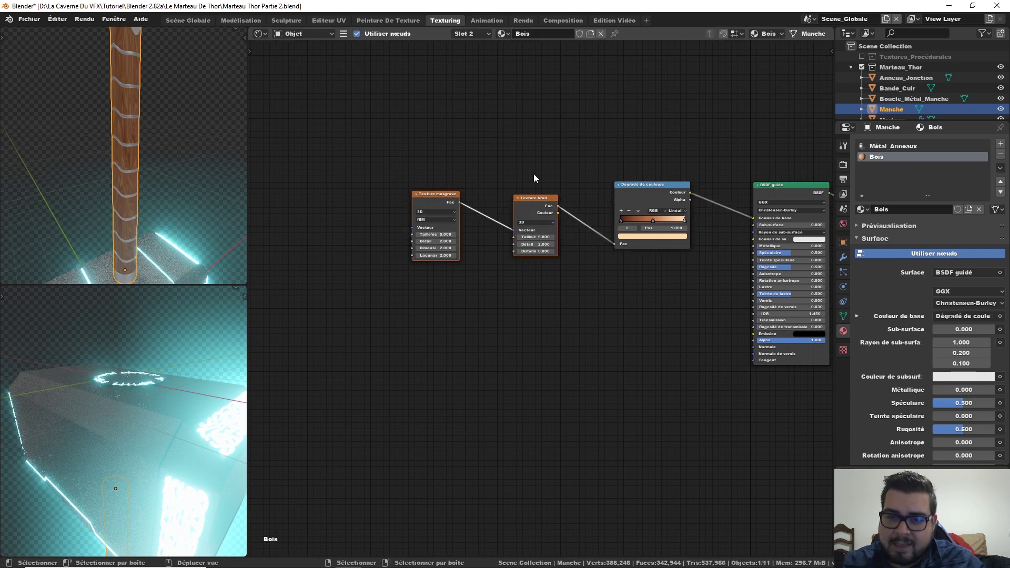
left_click(514, 168)
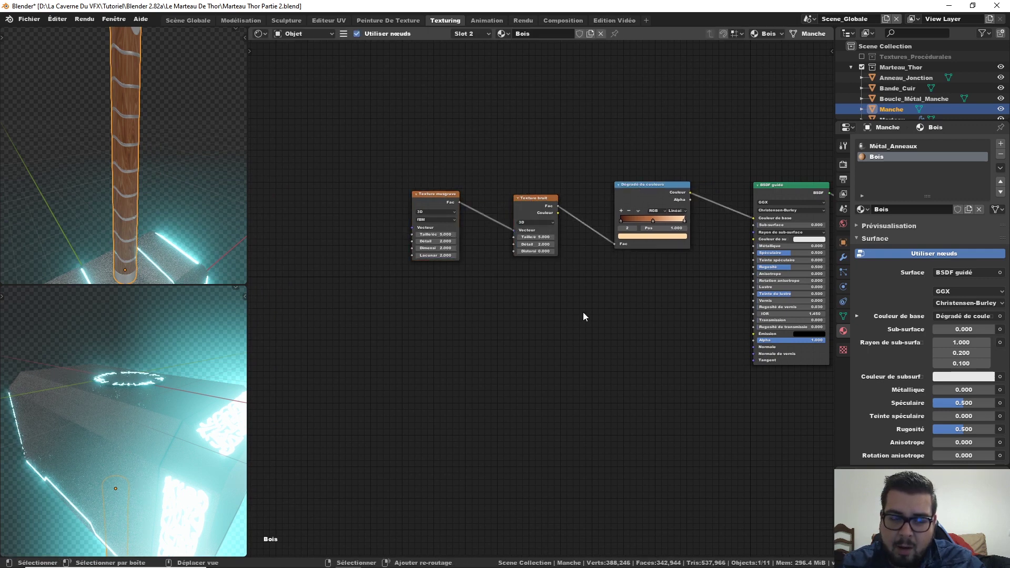
key("shift+a")
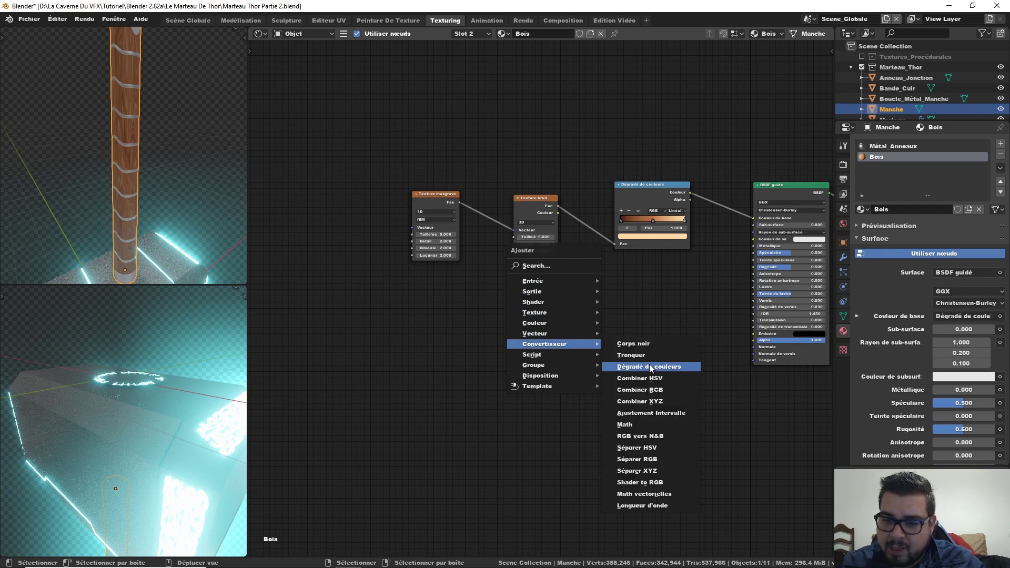
- Add a second colour ramp fed by the noise texture and preview it on the handle
left_click(651, 368)
mouse_move(555, 209)
left_mouse_down()
mouse_move(620, 341)
mouse_move(619, 331)
left_mouse_up()
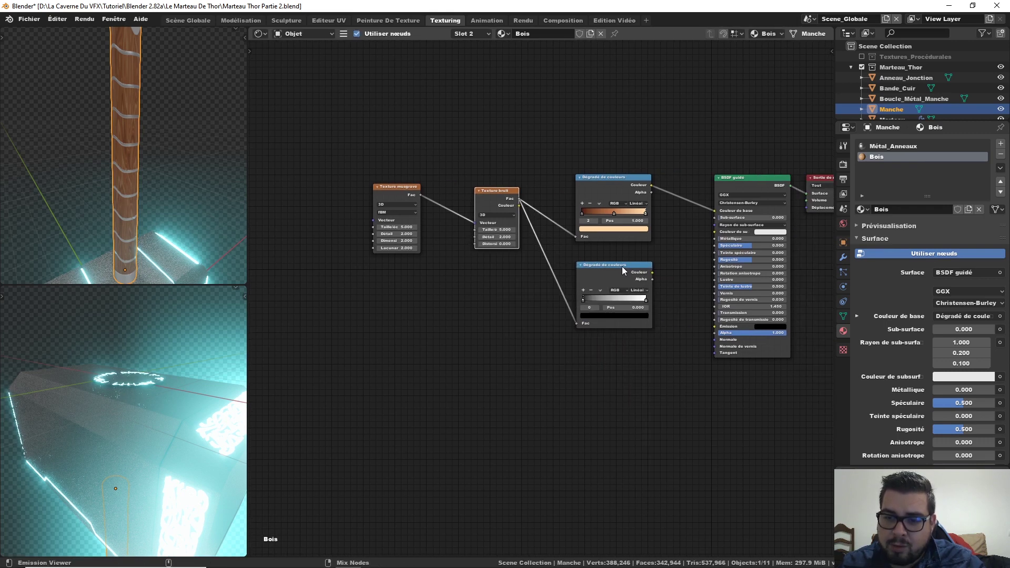
left_click(622, 266, "ctrl+shift")
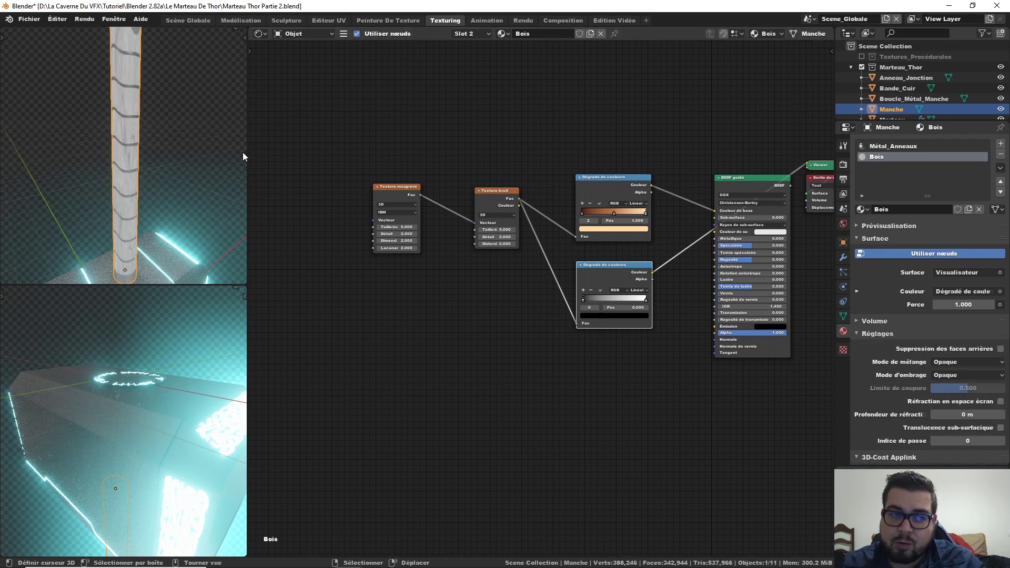
- Flip the second ramp to white-to-black and connect it to the BSDF Roughness input
left_click(600, 290)
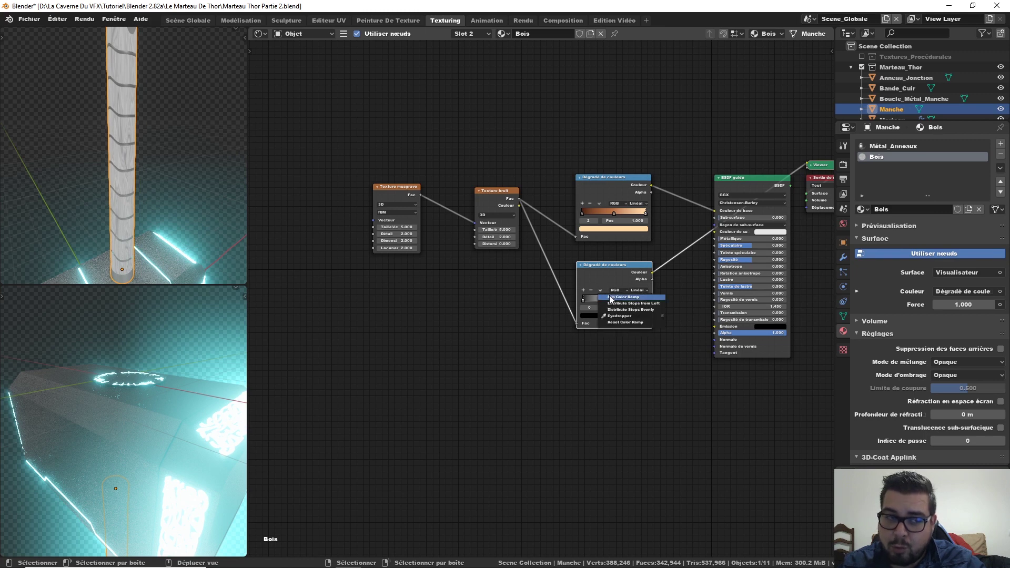
left_click(611, 298)
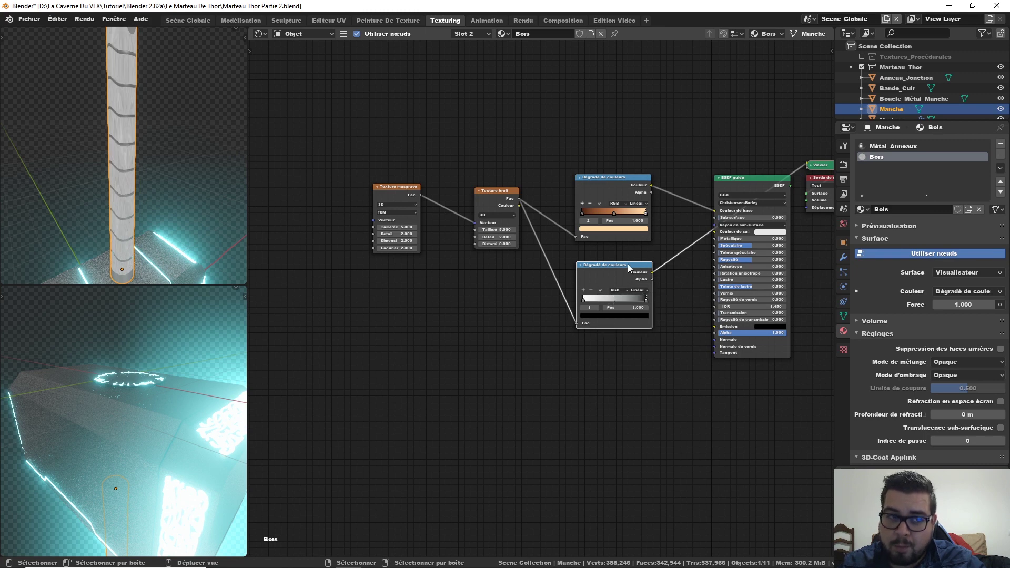
left_click(600, 291)
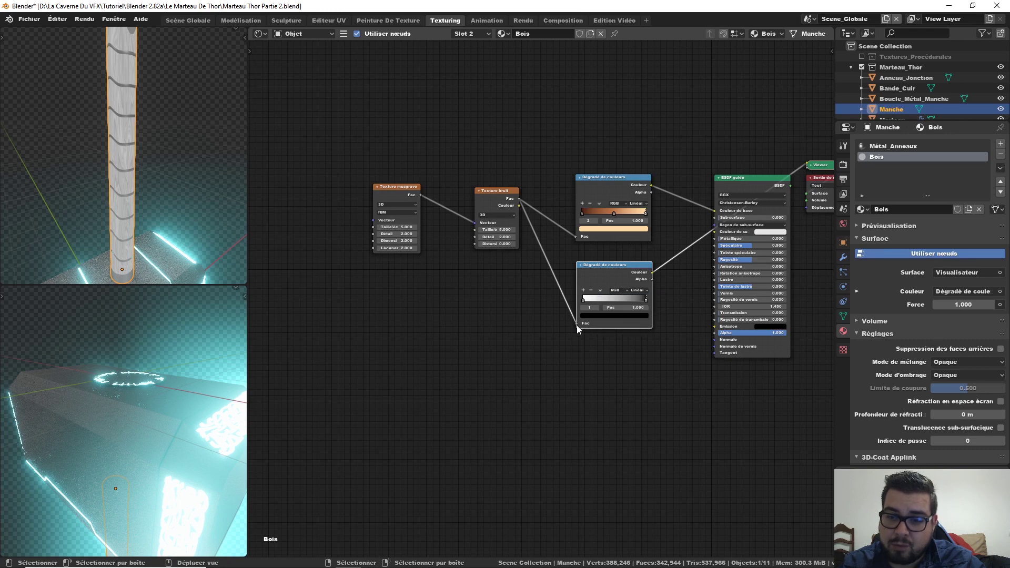
left_click_drag(655, 275, 716, 260)
left_click(758, 182, "ctrl+shift")
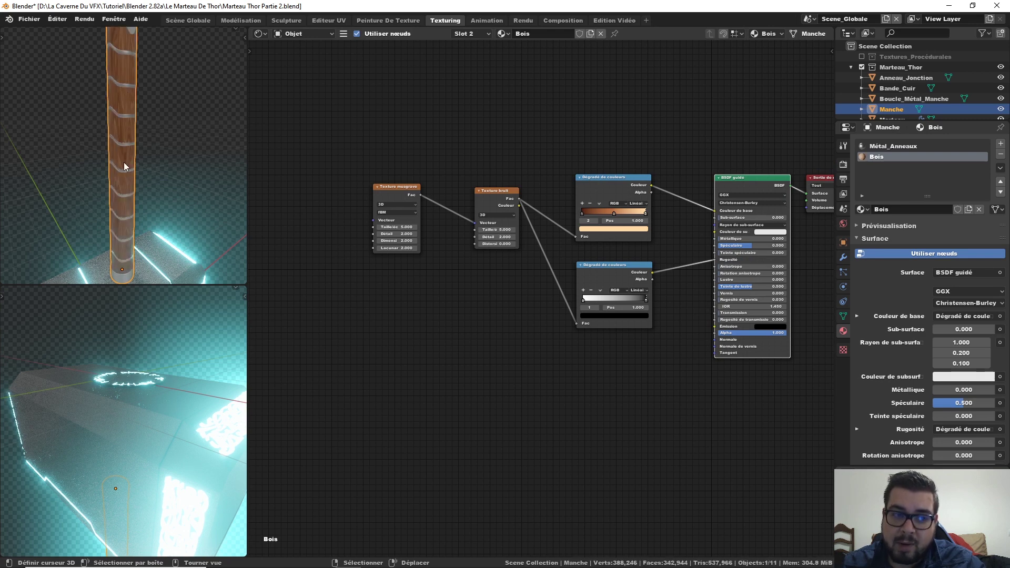
middle_click_drag(608, 319, 586, 313)
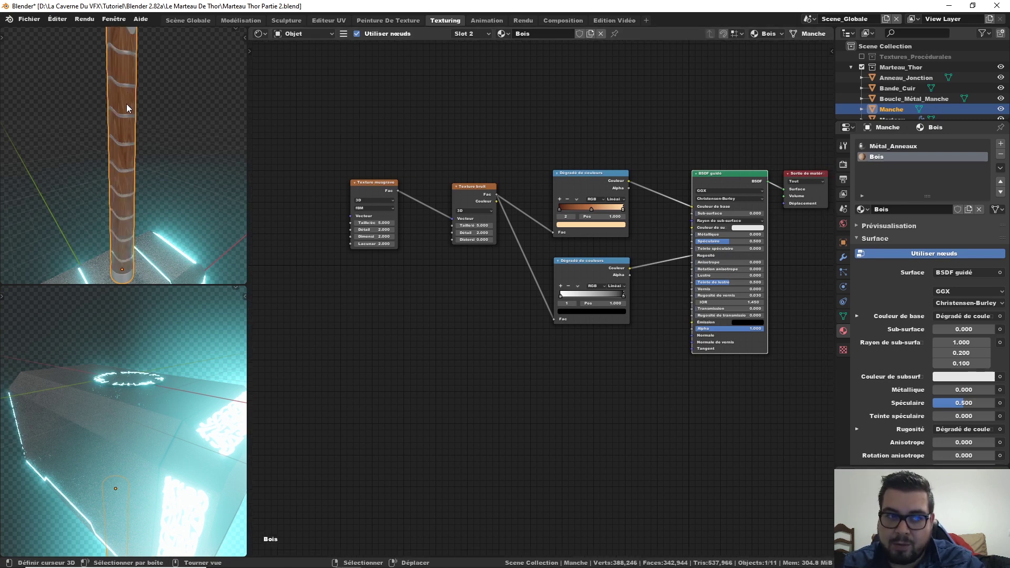
left_click_drag(592, 263, 593, 260)
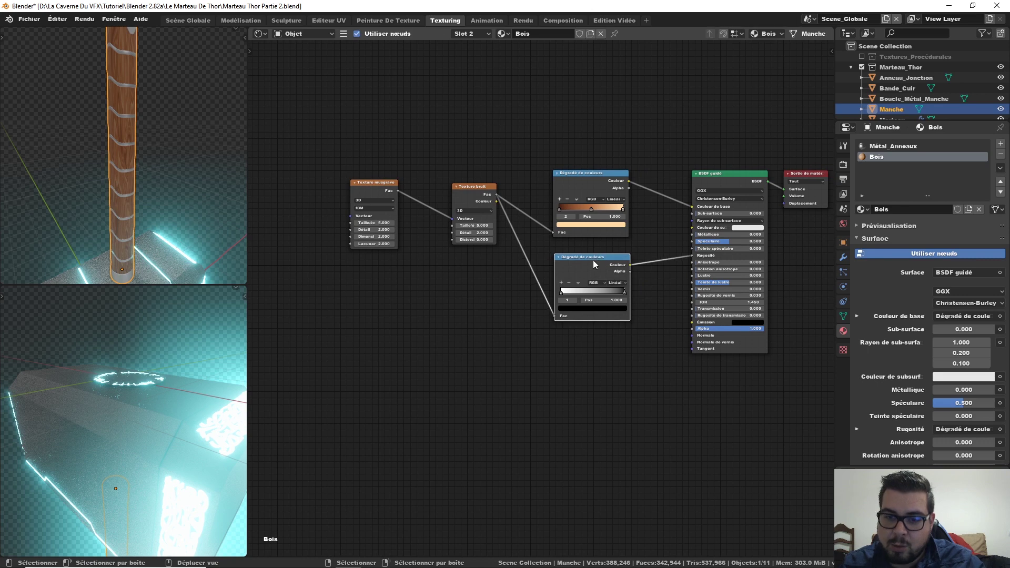
- Add a third colour ramp below the others, fed by the Noise texture's Fac
key("shift+a")
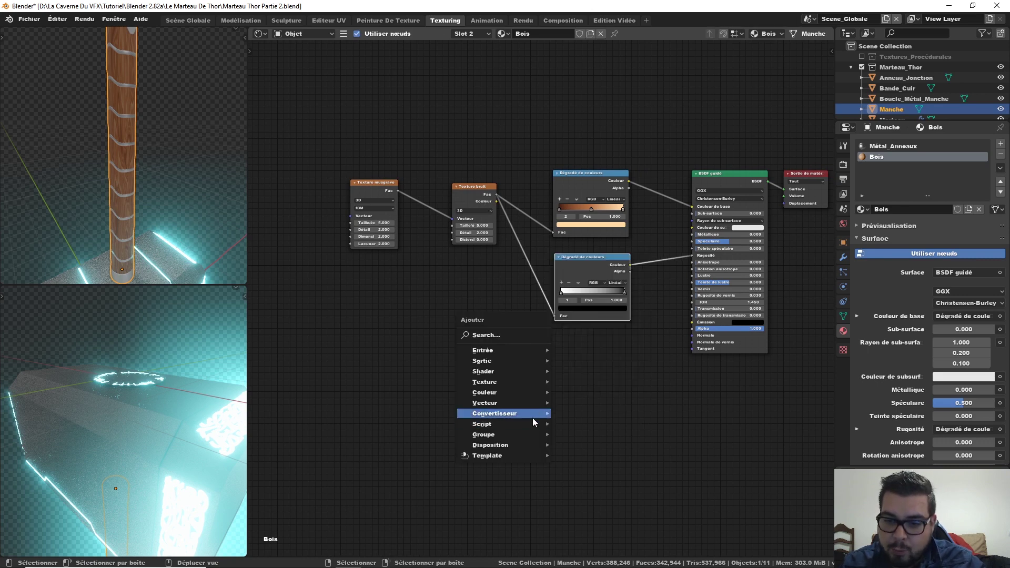
left_click(598, 273)
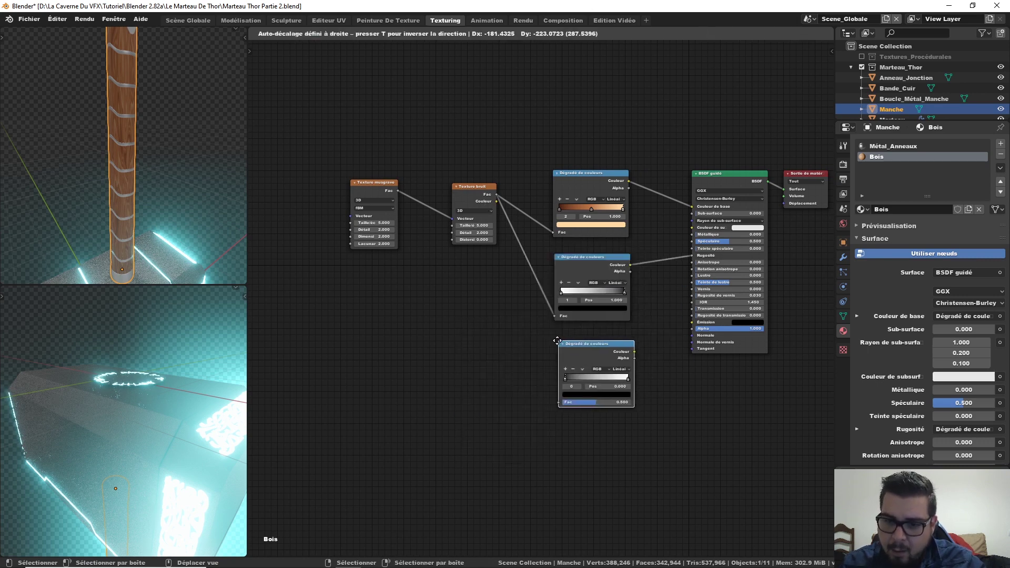
left_click(594, 363)
left_click_drag(498, 197, 558, 402)
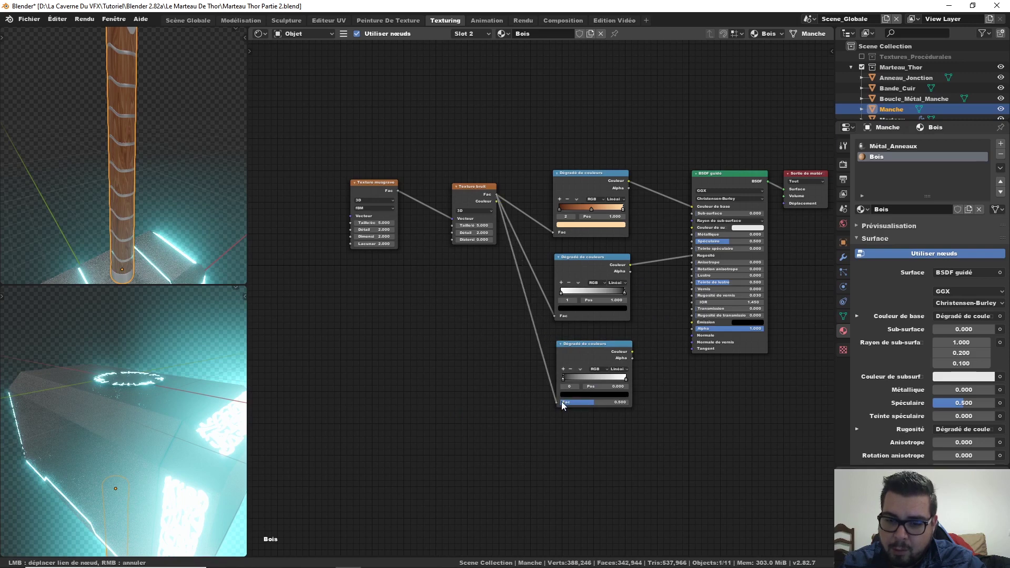
middle_click_drag(687, 353, 628, 348)
- Add a Bump node taking the third ramp as Height and feeding the shader's Normal
key("shift+a")
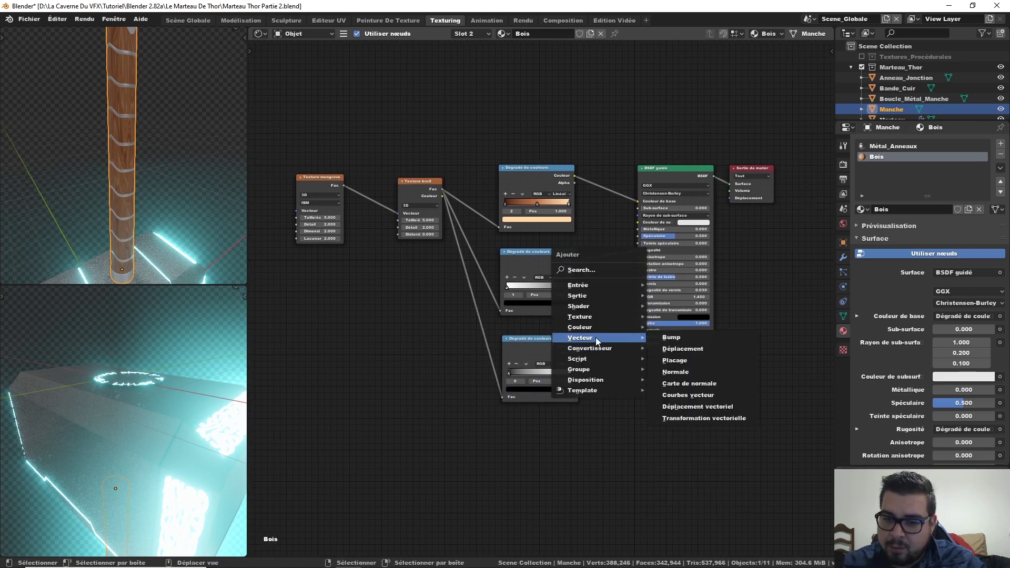
left_click(684, 337)
left_click(605, 360)
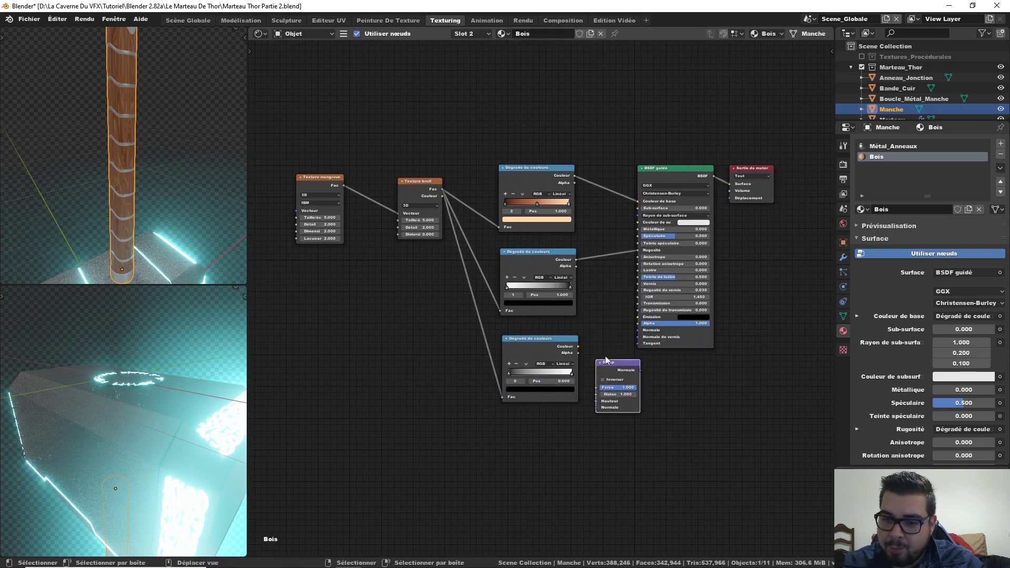
left_click(678, 169, "shift")
left_click_drag(679, 168, 751, 157)
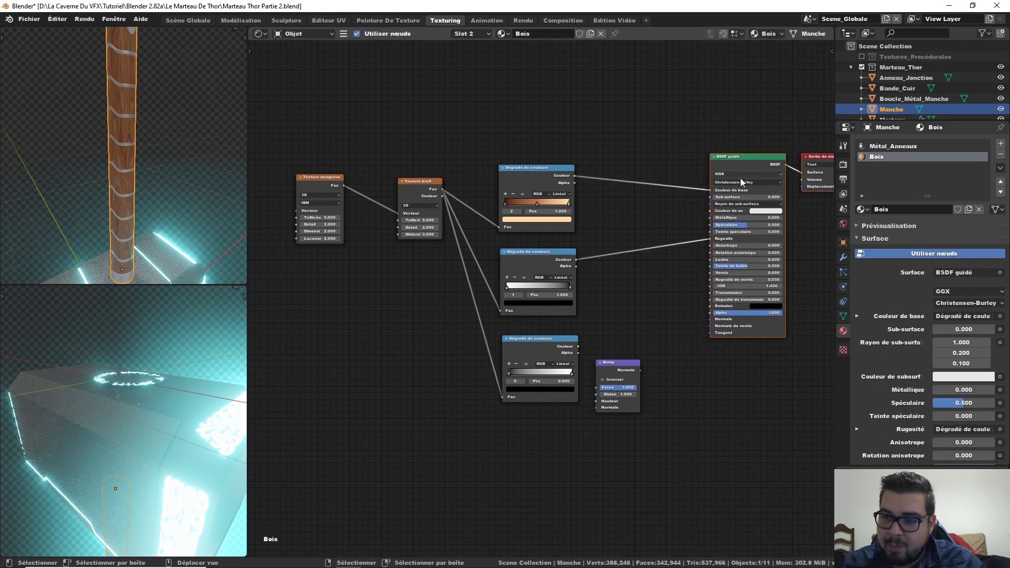
left_click_drag(619, 366, 653, 324)
left_click_drag(579, 350, 630, 360)
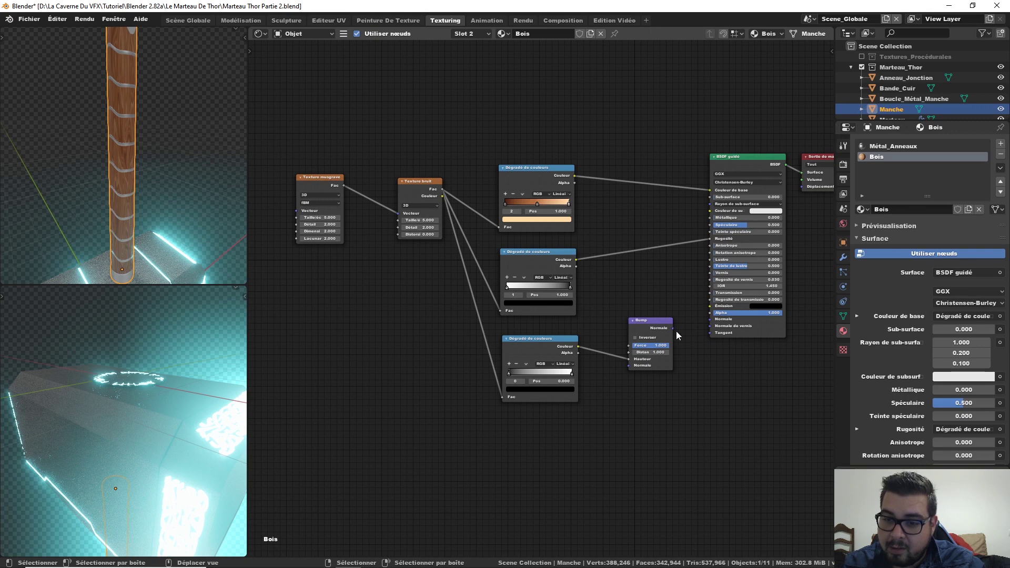
left_click_drag(673, 329, 713, 320)
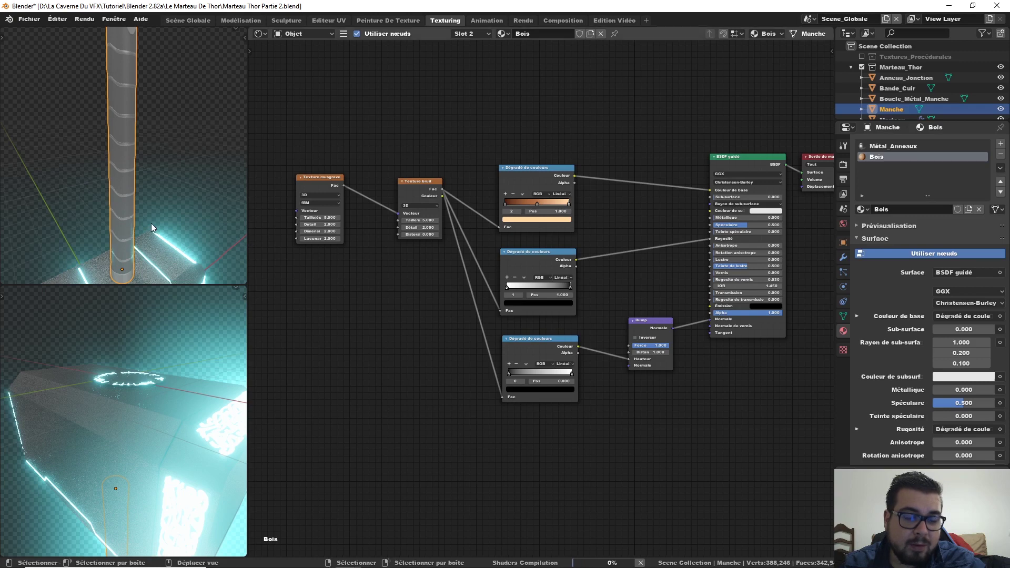
- Set the bump strength to 0.650, checking the wood relief on the handle
mouse_move(146, 222)
middle_mouse_down()
mouse_move(166, 185)
mouse_move(153, 233)
mouse_move(160, 192)
mouse_move(124, 213)
middle_mouse_up()
scroll(161, 194, "up", 2)
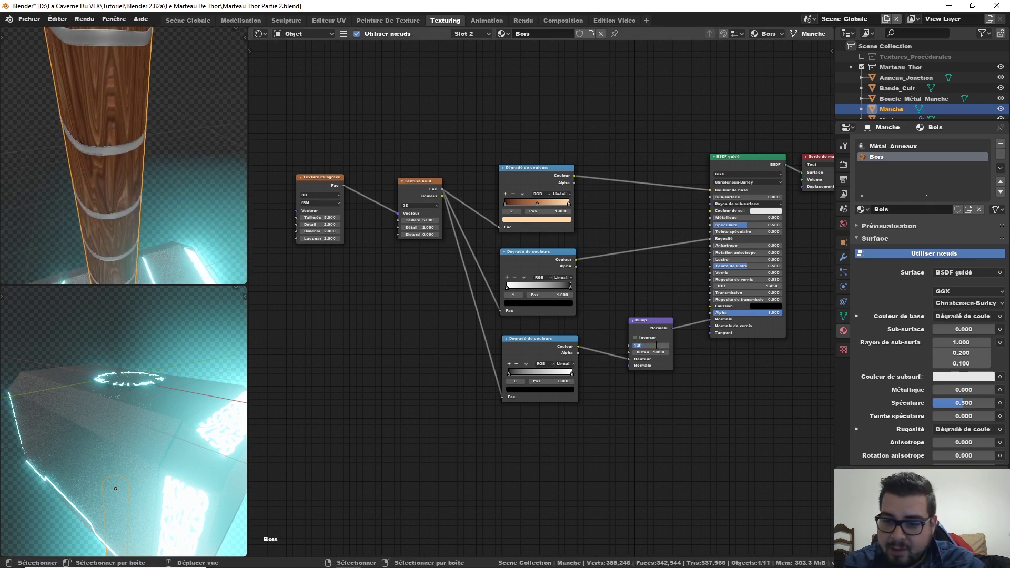
type("0.35")
key("Return")
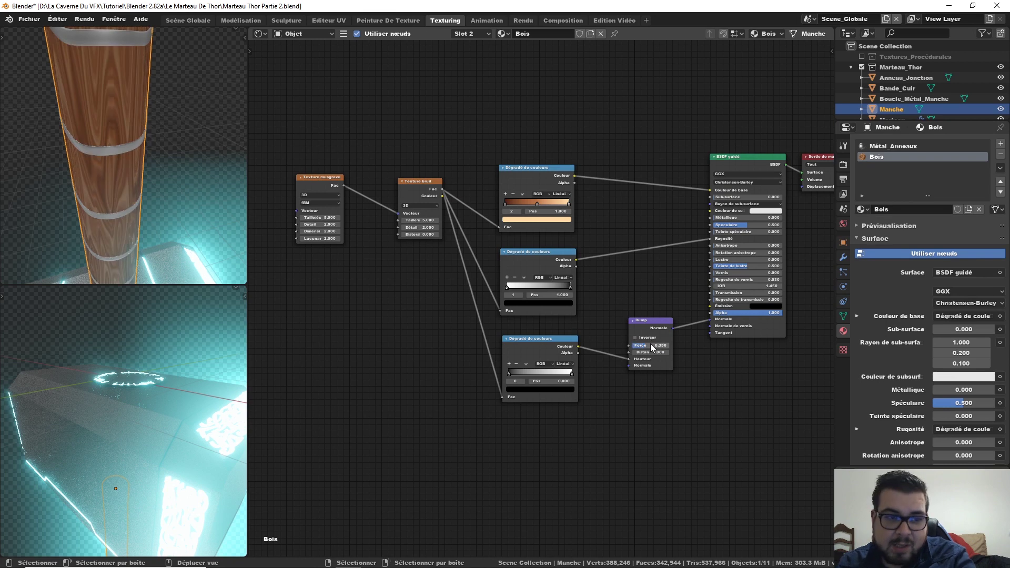
key("KP_1")
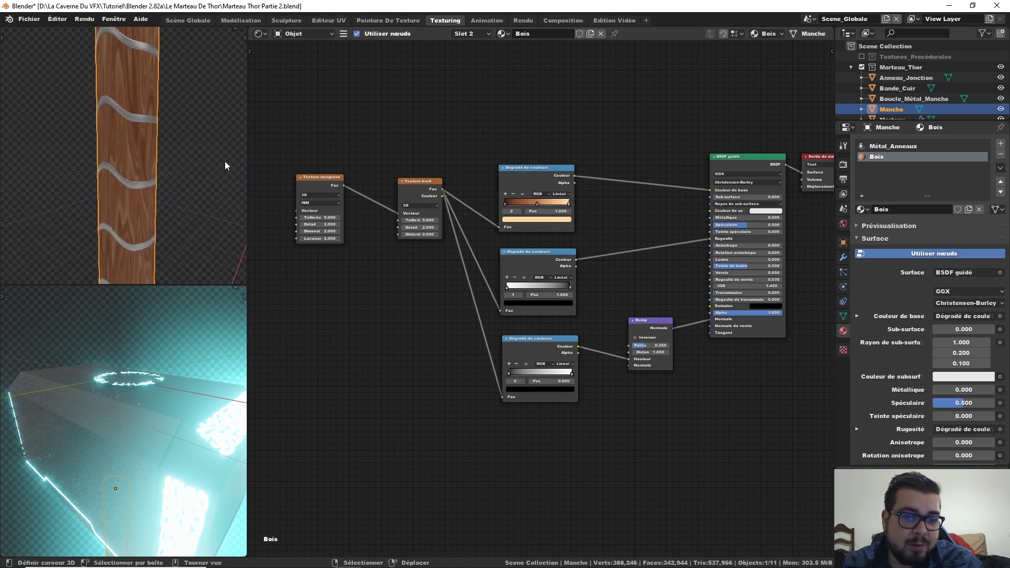
double_click(657, 345)
type("0")
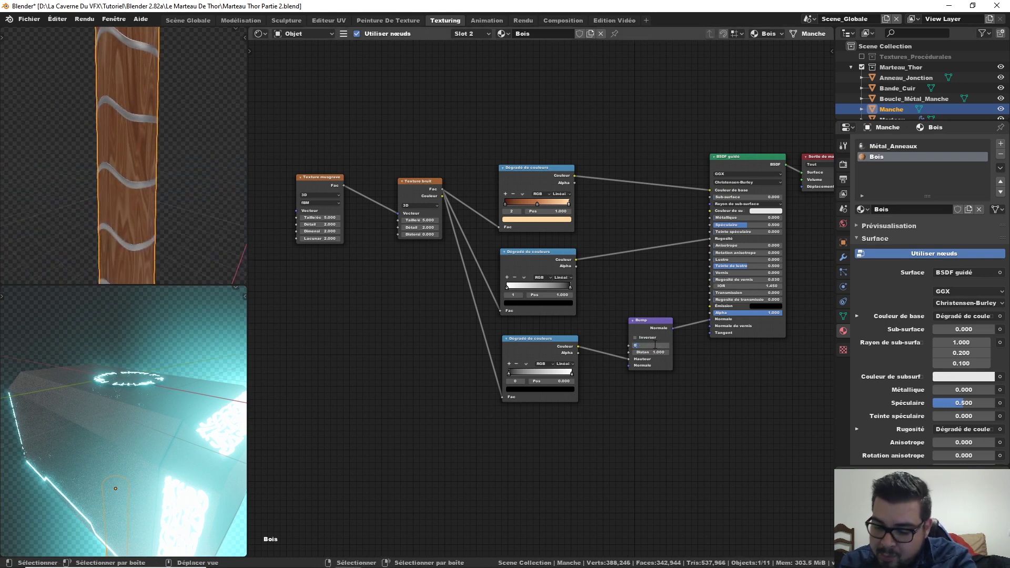
type("Force 0.65")
key("Return")
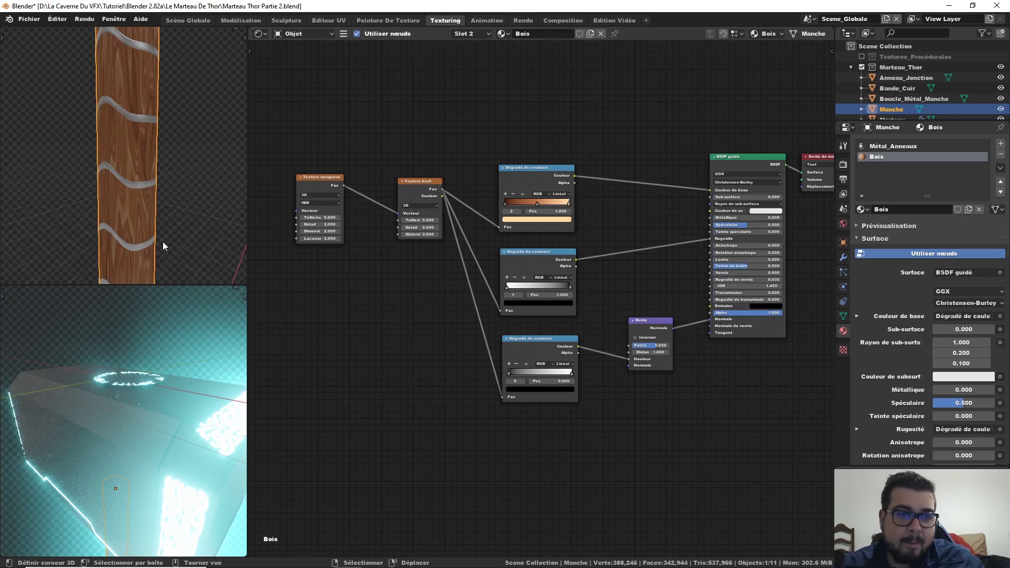
mouse_move(163, 245)
middle_mouse_down()
mouse_move(146, 196)
mouse_move(155, 172)
mouse_move(202, 207)
mouse_move(169, 212)
mouse_move(159, 236)
middle_mouse_up()
scroll(495, 321, "down", 1)
- Move the Musgrave and Noise textures left and raise the top colour ramp
middle_click_drag(494, 321, 516, 333)
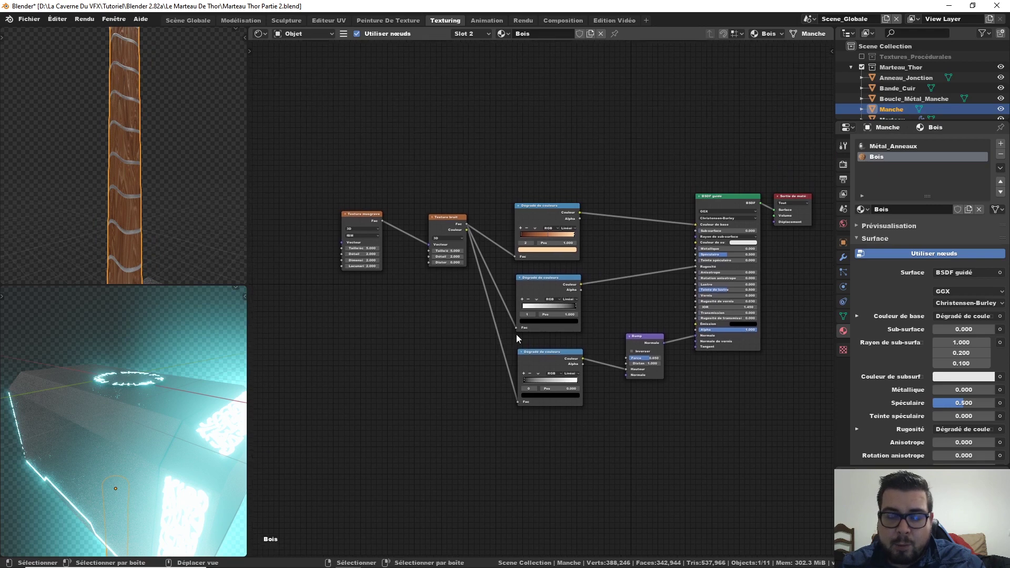
left_click_drag(471, 188, 350, 262)
key("g")
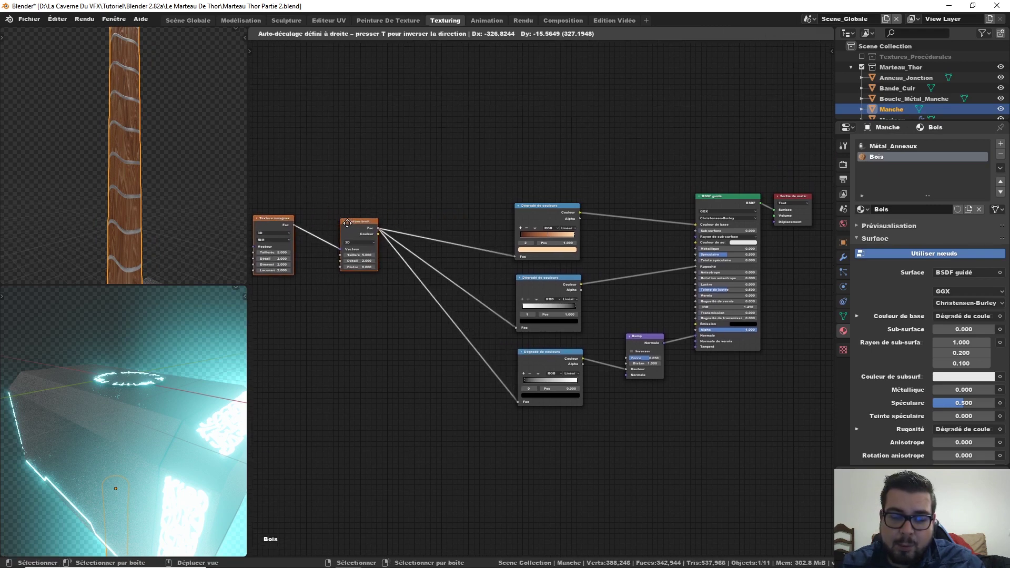
left_click(362, 230)
left_click(380, 223)
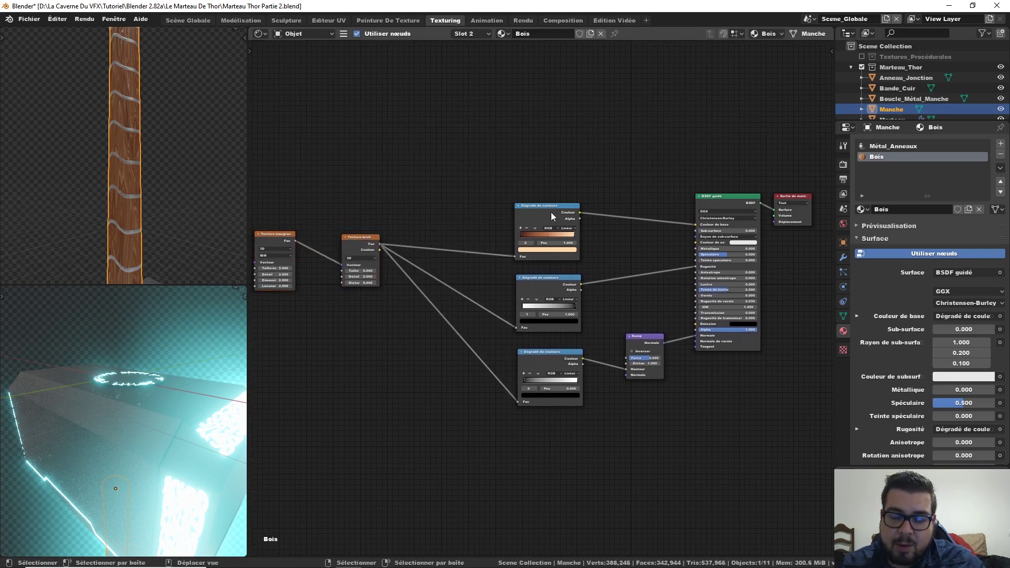
left_click_drag(550, 216, 546, 117)
- Add a fourth colour ramp fed by the Noise texture's Fac
key("shift+a")
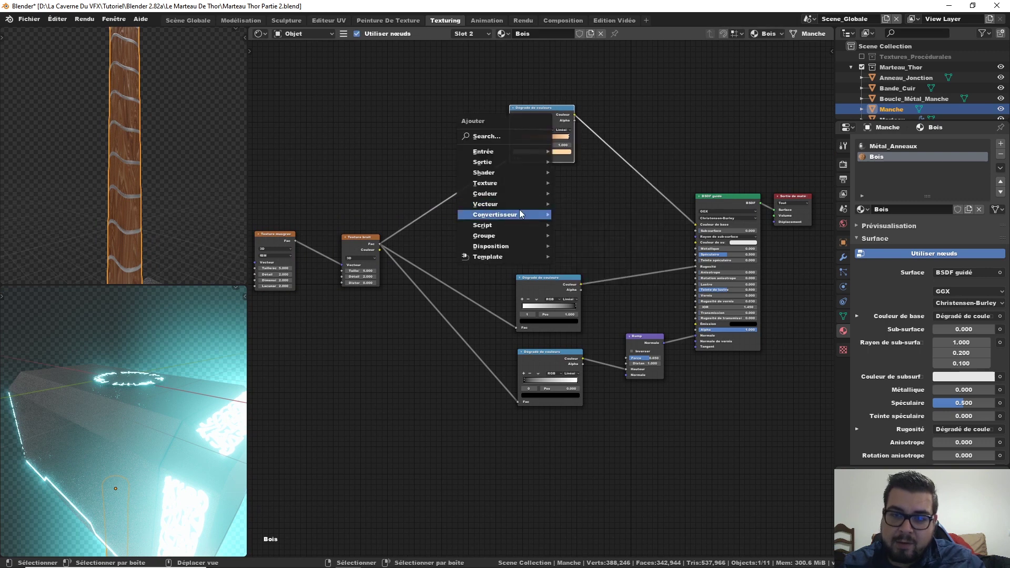
left_click(578, 235)
left_click(510, 194)
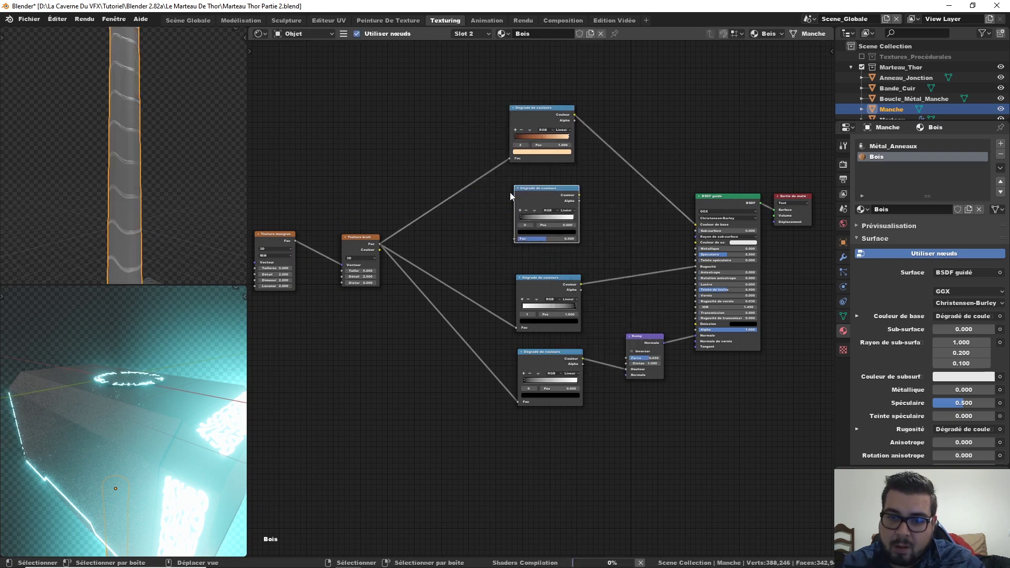
left_click_drag(371, 244, 418, 235)
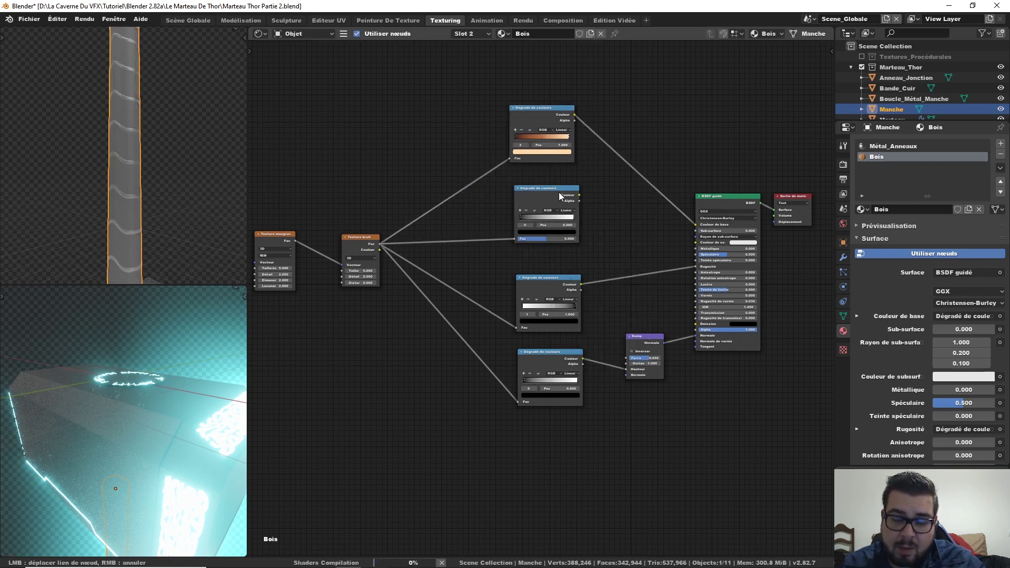
left_click_drag(544, 188, 540, 189)
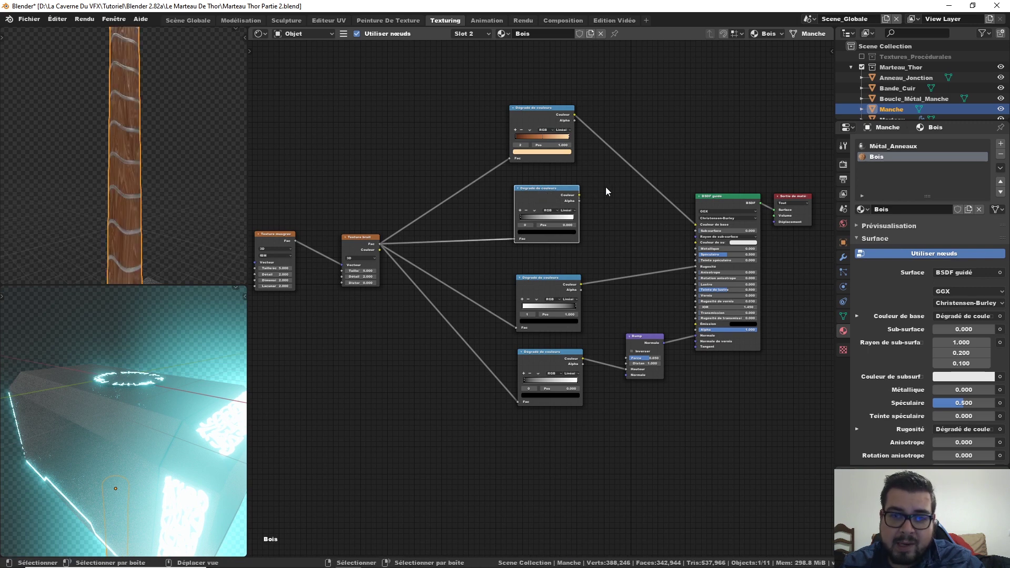
- Insert a Mélanger mix node before the base colour and preview the new ramp
key("shift+a")
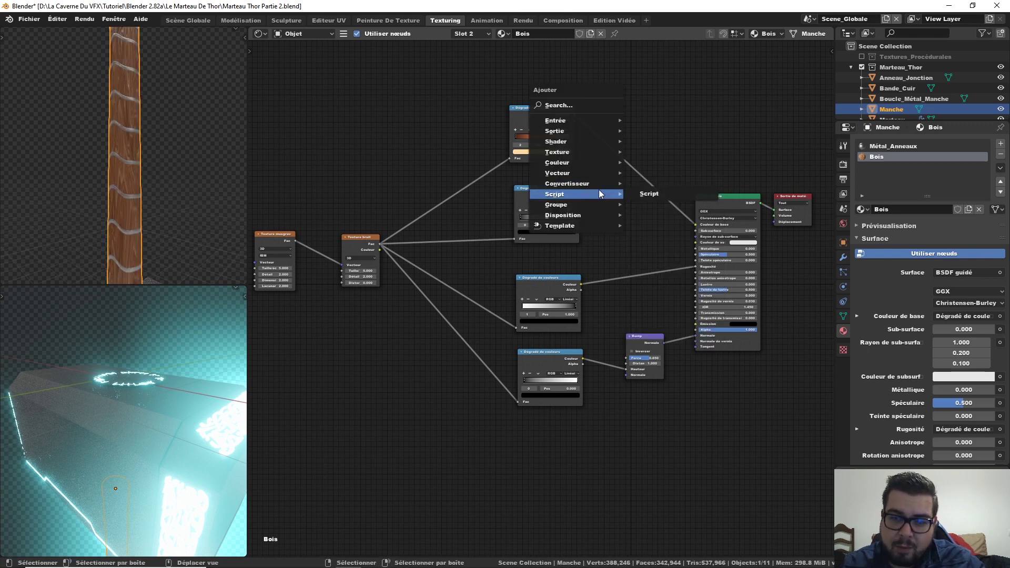
mouse_move(557, 163)
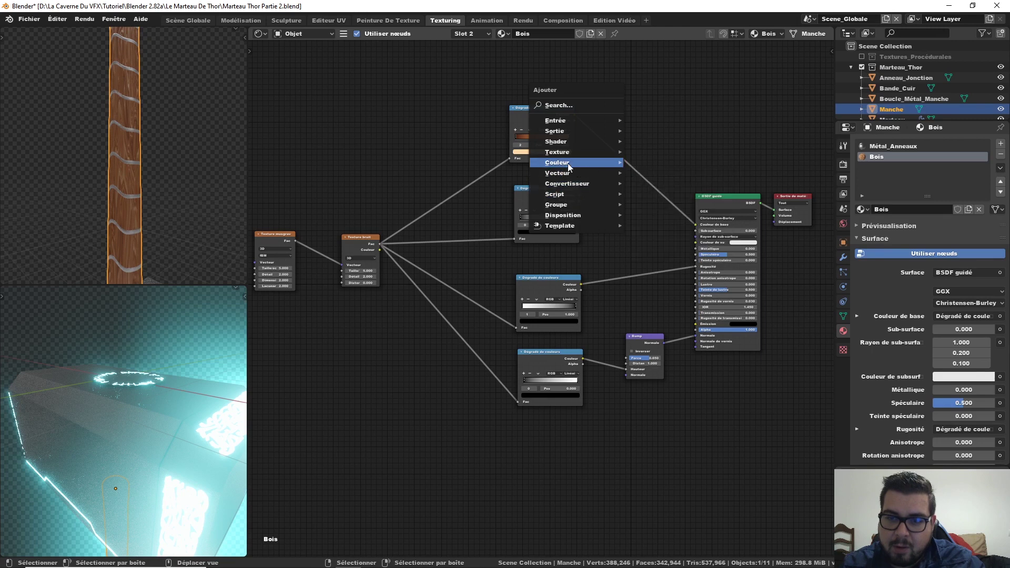
left_click(690, 220)
left_click(629, 138)
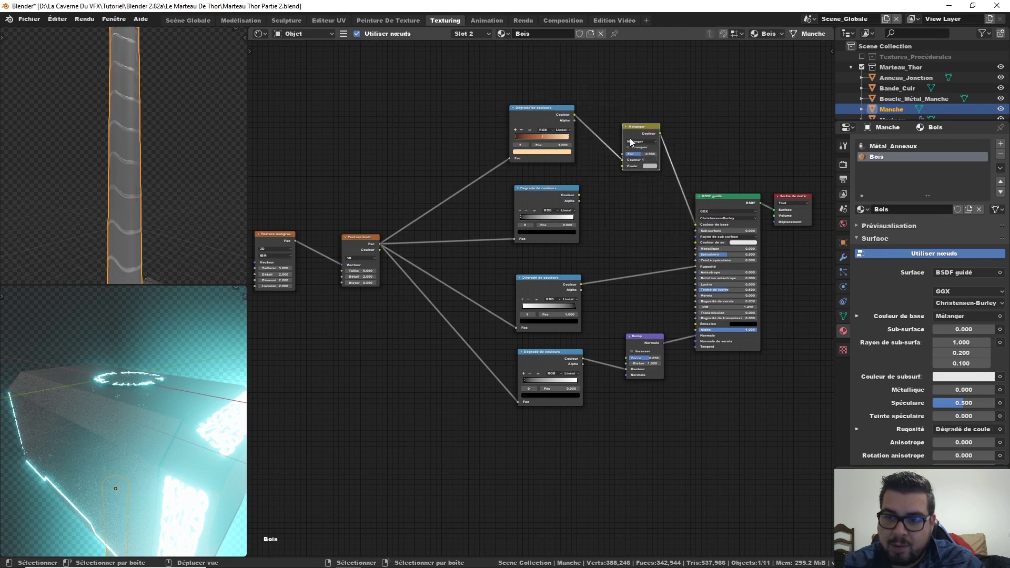
middle_click_drag(614, 211, 597, 222)
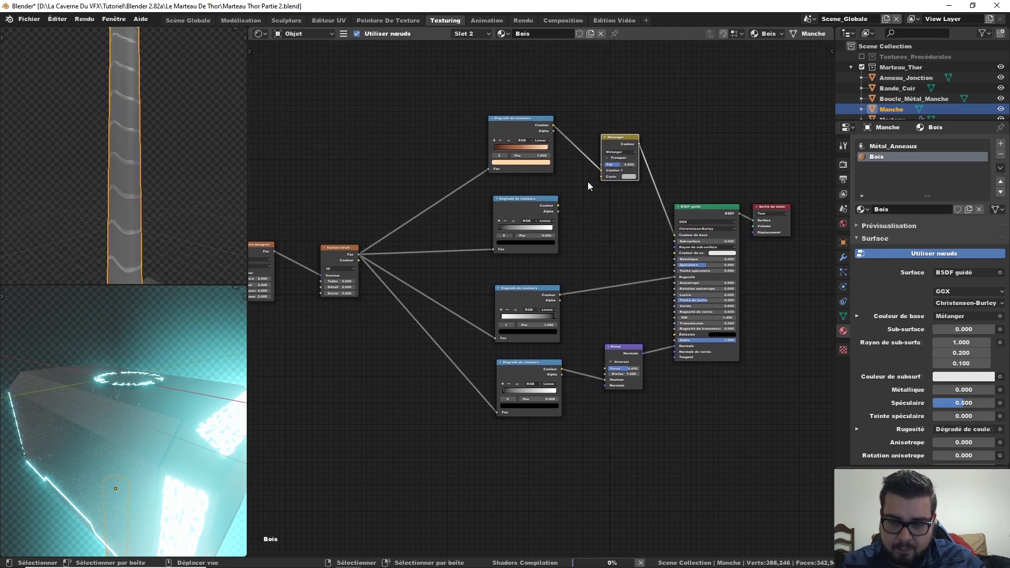
left_click(529, 198, "ctrl+shift")
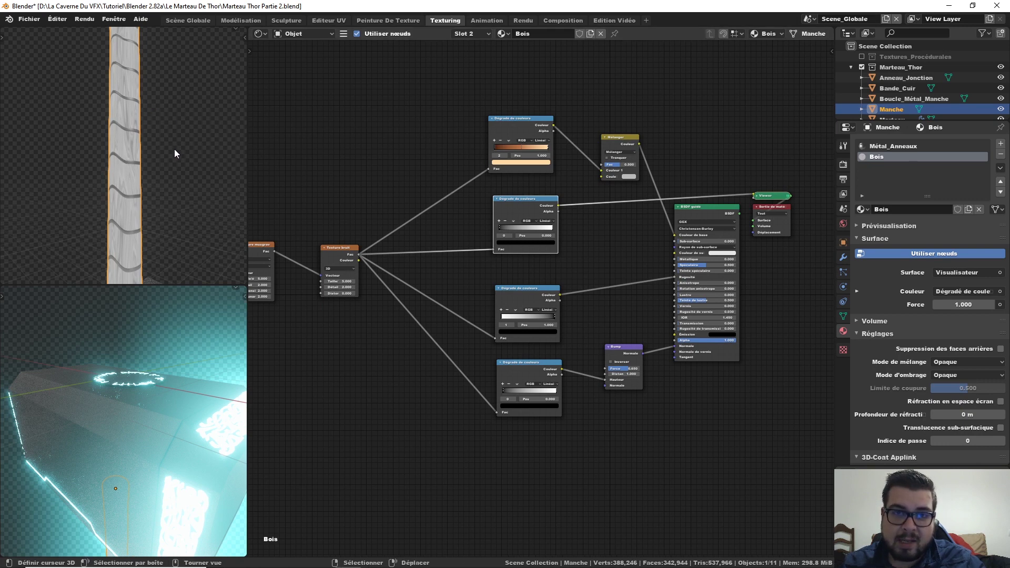
scroll(174, 150, "up", 2)
scroll(141, 156, "up", 4)
- Move the grain ramp's black stop to 0.327 and shift the white stop right
scroll(147, 140, "up", 1)
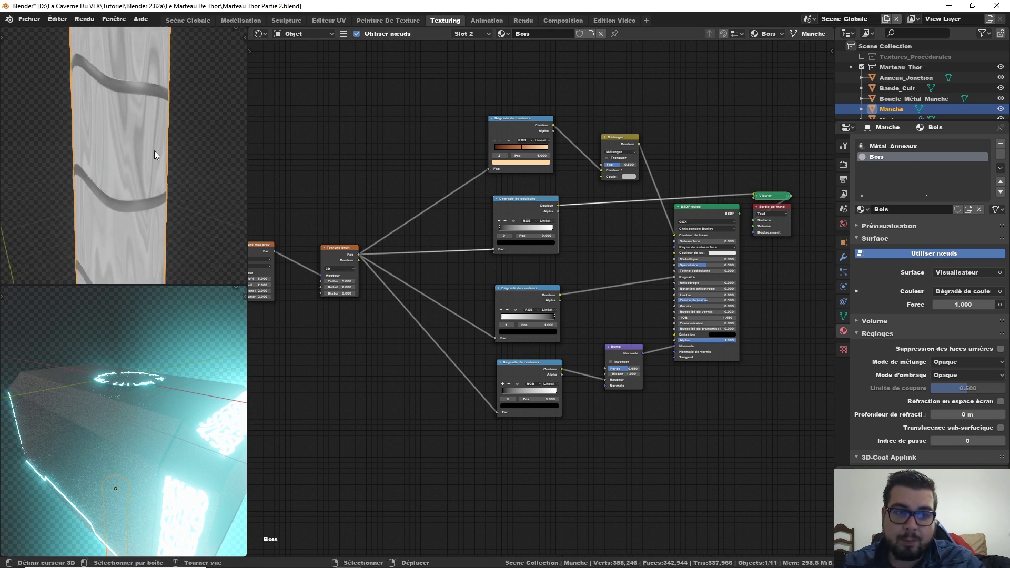
middle_click_drag(553, 212, 526, 235)
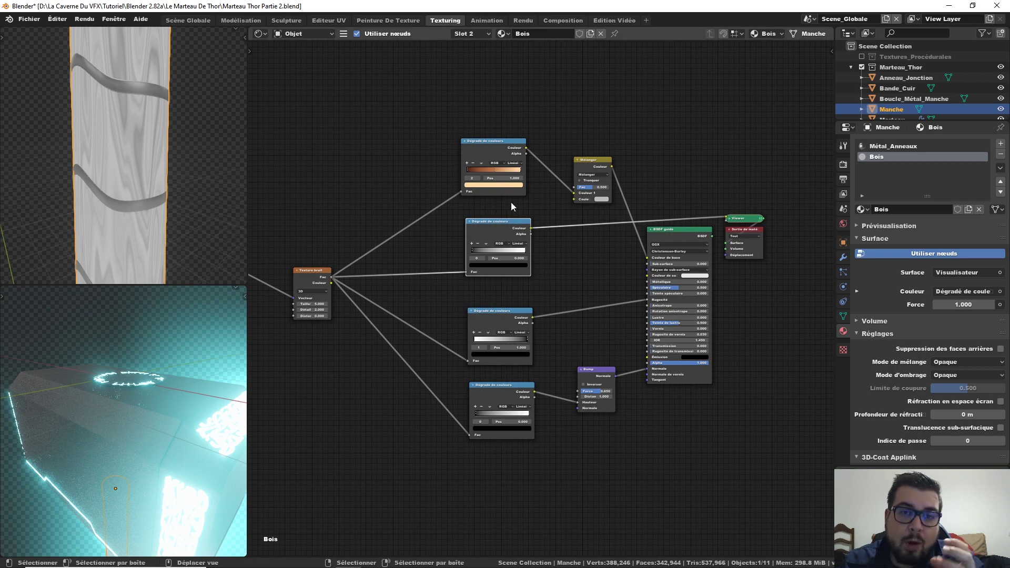
scroll(526, 231, "up", 2)
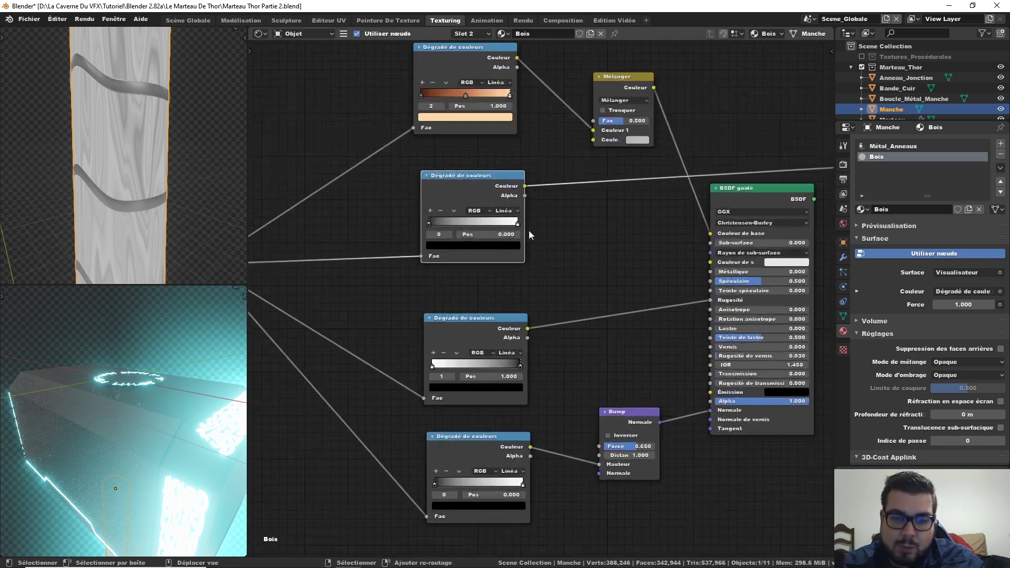
scroll(528, 230, "up", 1)
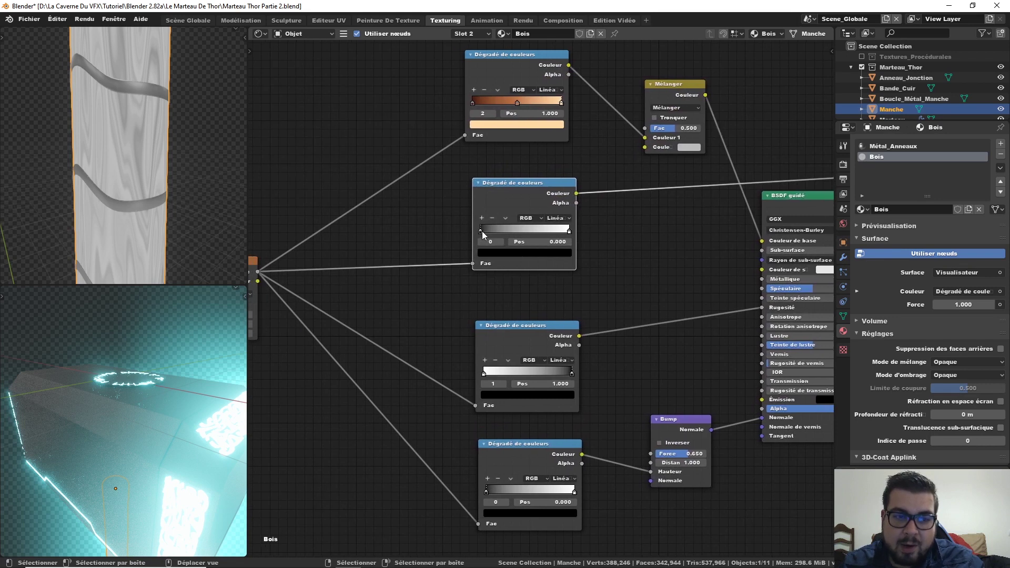
left_click_drag(482, 231, 511, 229)
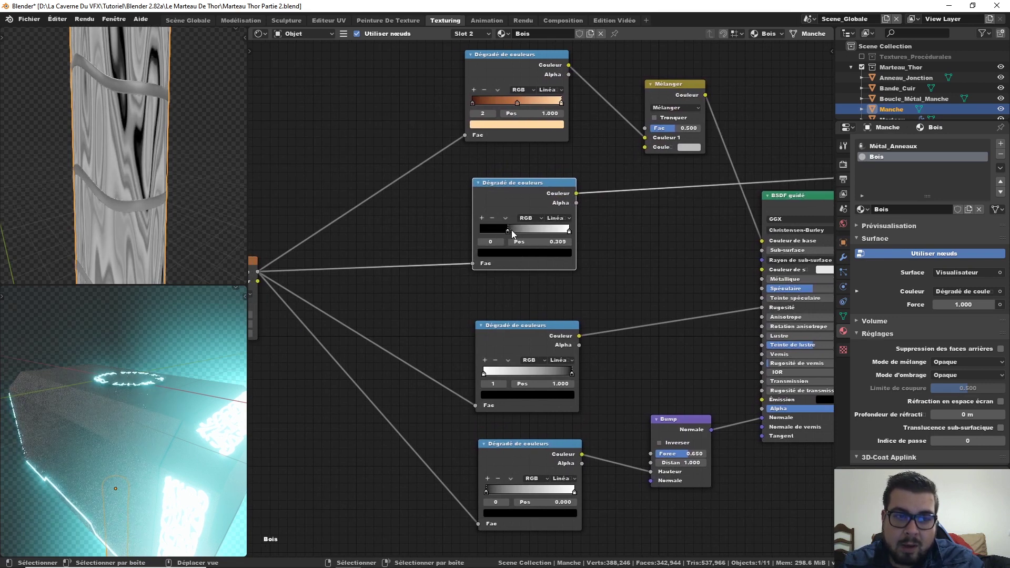
mouse_move(511, 230)
left_mouse_down()
mouse_move(520, 237)
mouse_move(509, 233)
left_mouse_up()
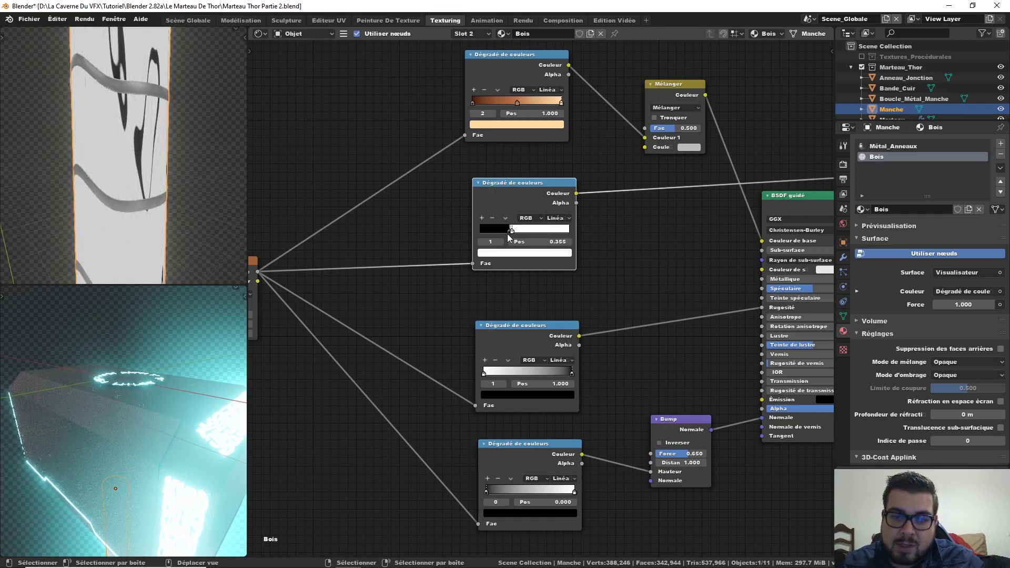
left_click_drag(507, 234, 516, 236)
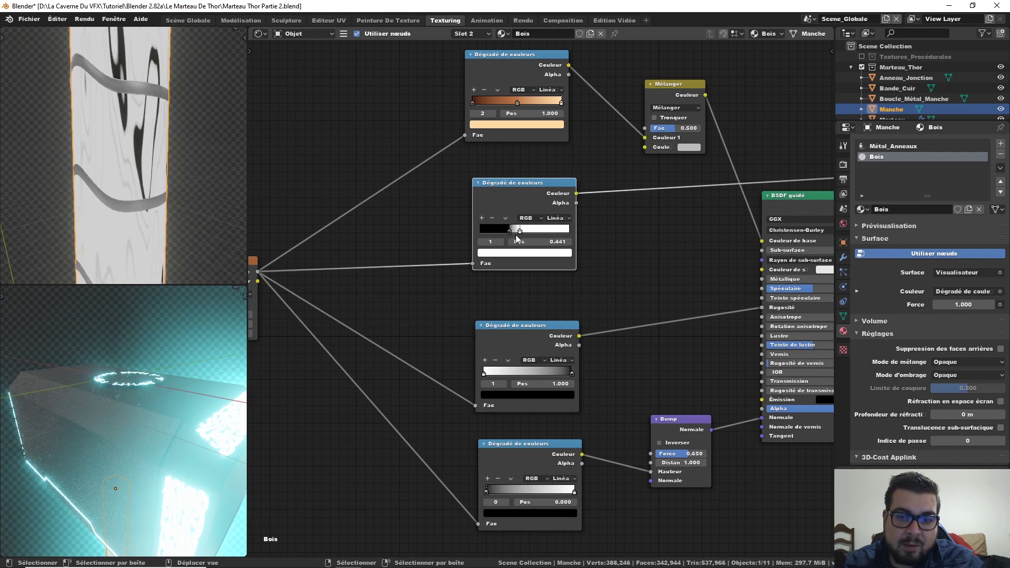
- Switch the grain ramp to Constant interpolation and lighten its black stop to dark grey
left_click(566, 217)
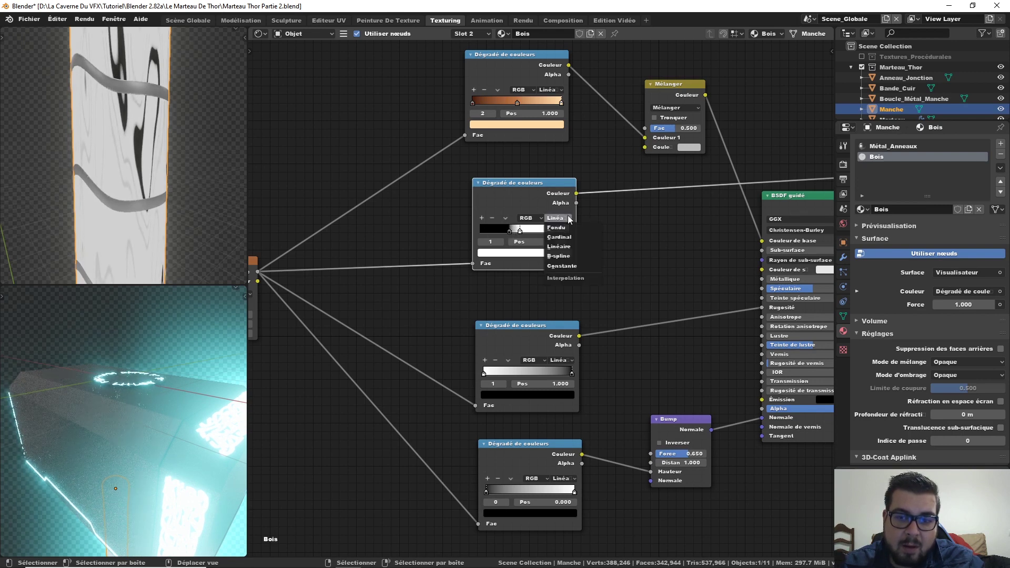
left_click(568, 254)
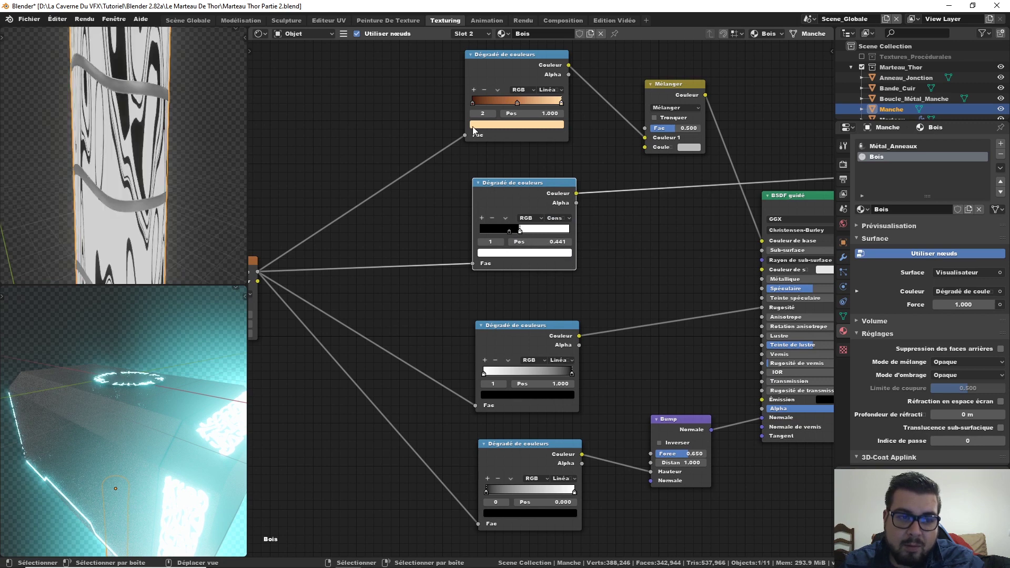
left_click(509, 232)
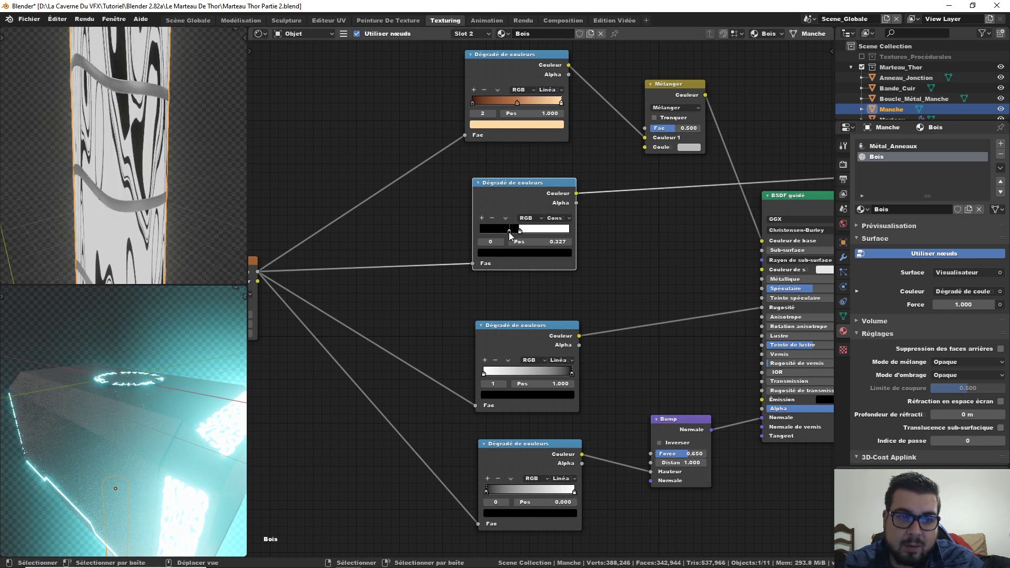
left_click(538, 253)
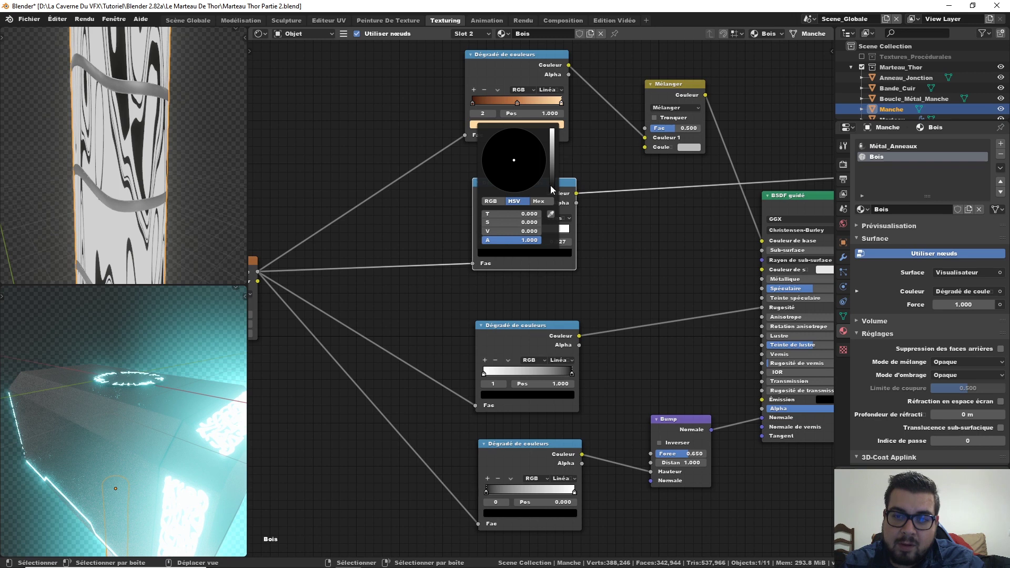
left_click_drag(550, 185, 552, 183)
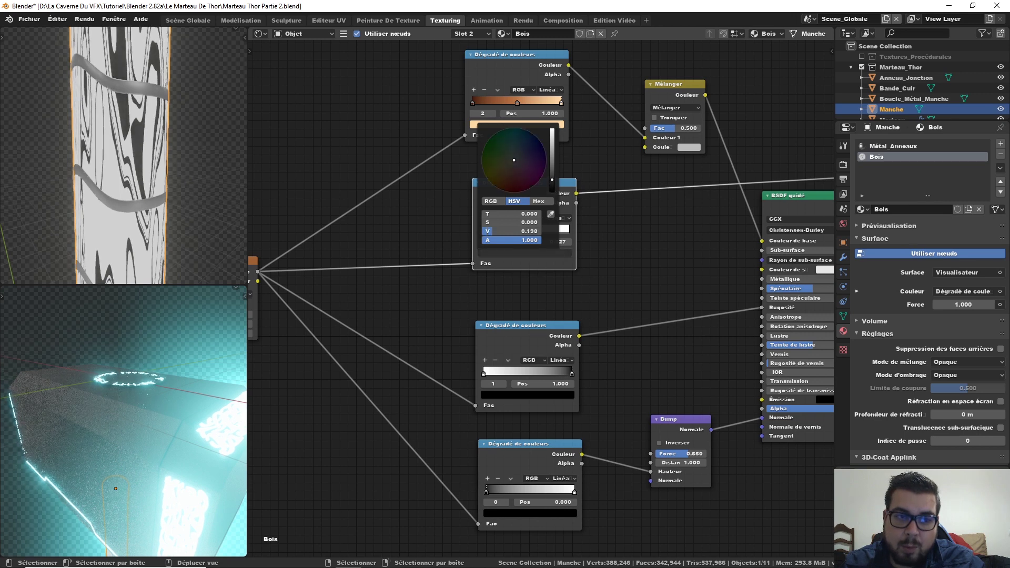
left_click(564, 262)
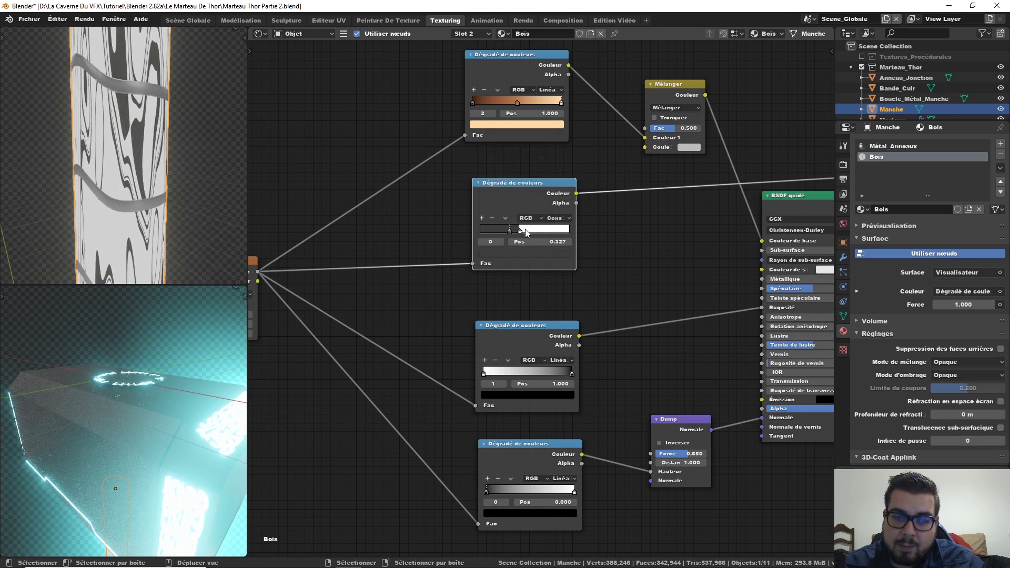
left_click_drag(520, 230, 517, 231)
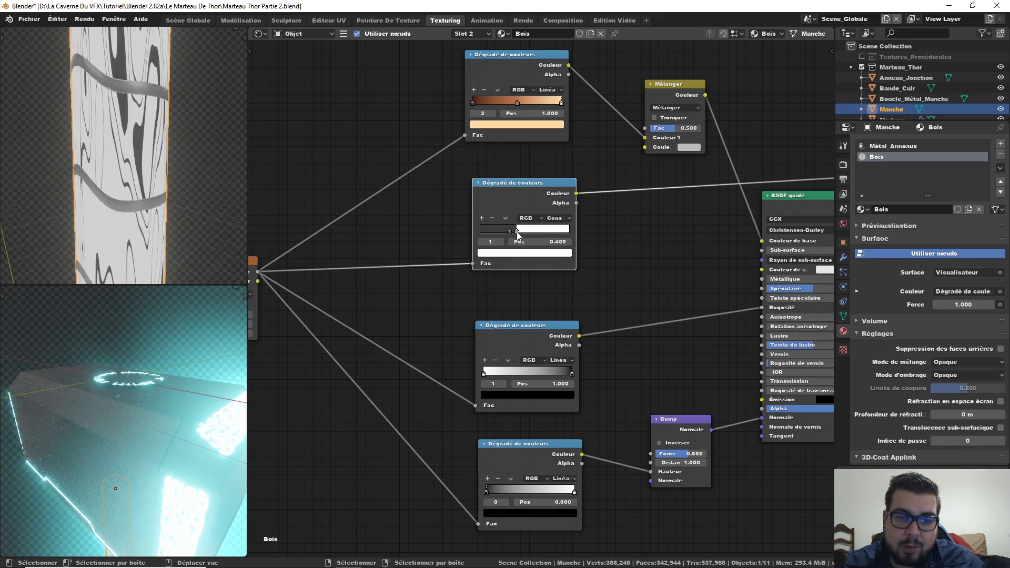
scroll(200, 204, "down", 3)
mouse_move(200, 204)
middle_mouse_down()
mouse_move(134, 209)
mouse_move(159, 233)
mouse_move(188, 225)
mouse_move(178, 213)
middle_mouse_up()
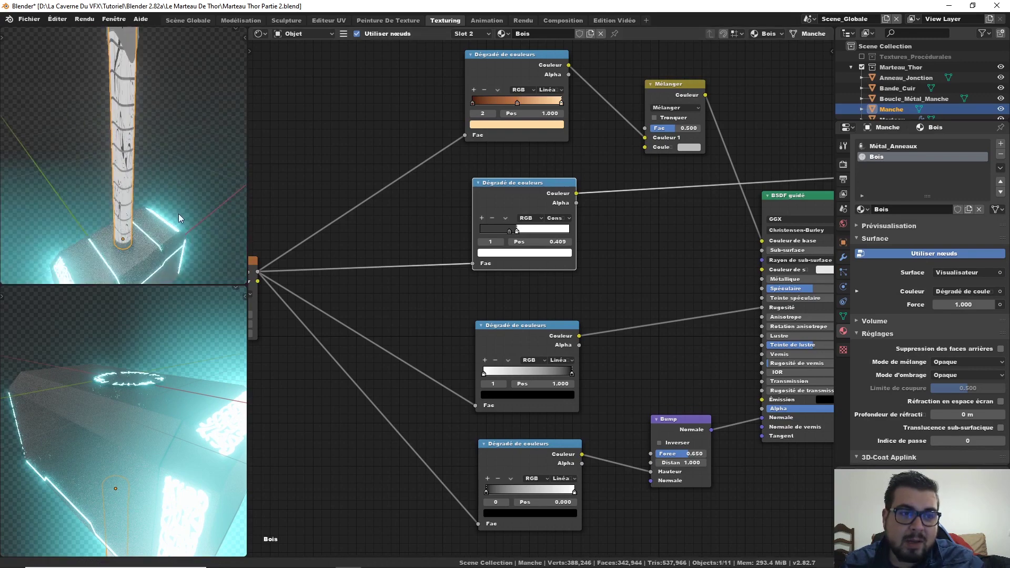
- Plug the grain ramp into the mix's second colour and set the blend mode to Multiply
left_click_drag(578, 192, 588, 187)
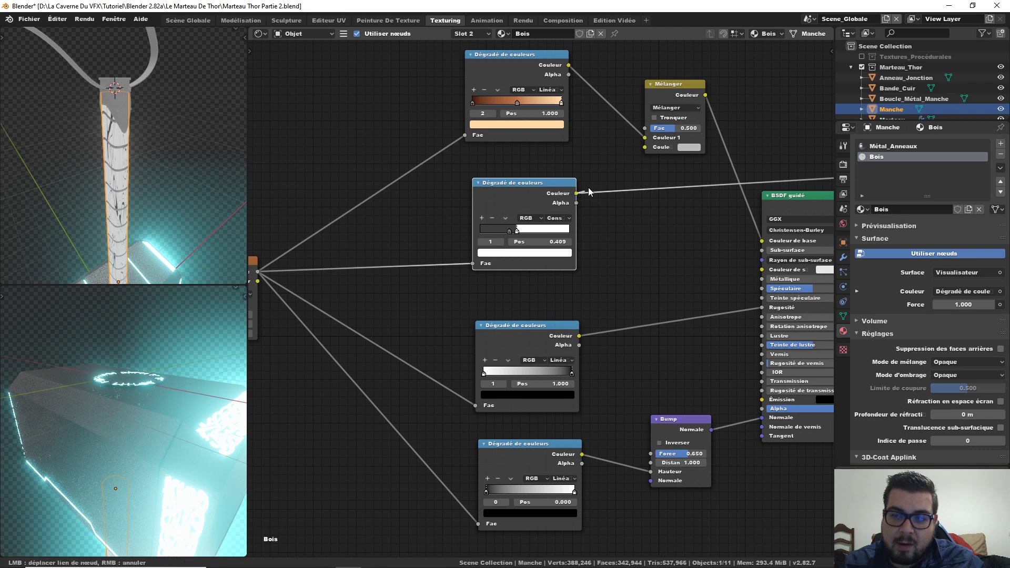
left_click_drag(649, 145, 649, 146)
left_click(682, 80, "ctrl+shift")
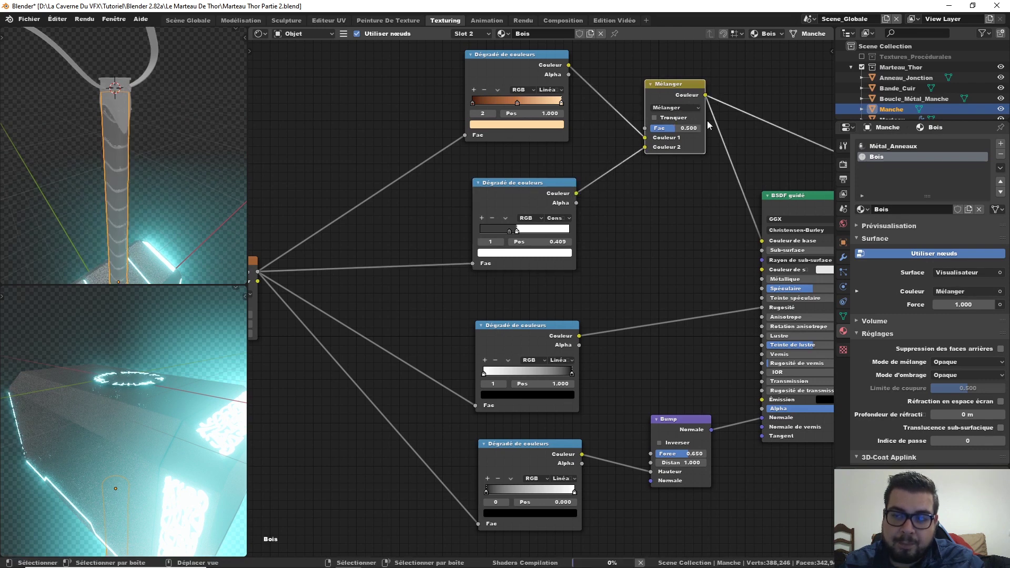
scroll(190, 155, "up", 2)
scroll(156, 165, "up", 2)
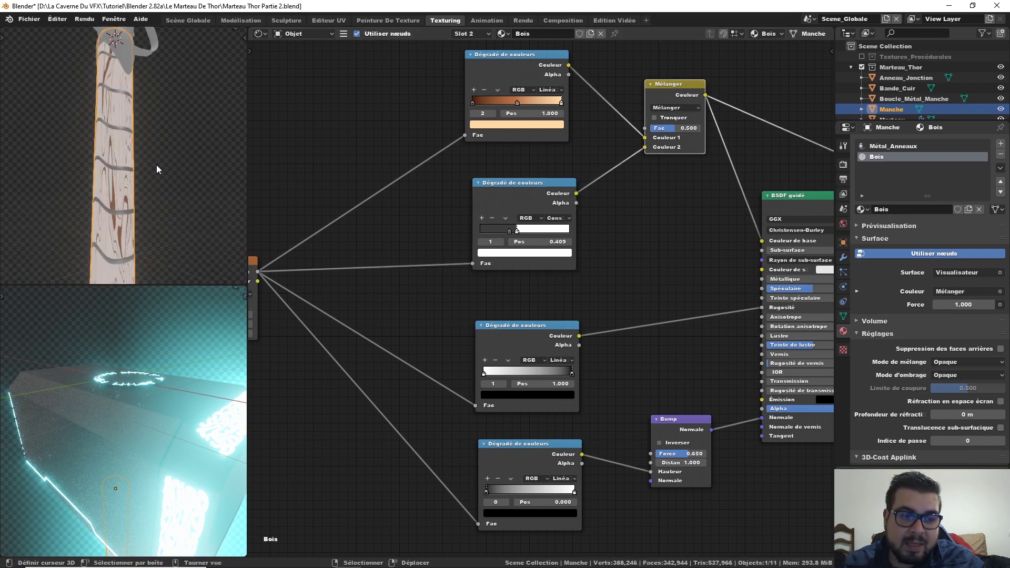
scroll(158, 159, "up", 1)
scroll(153, 158, "up", 1)
middle_click_drag(156, 158, 133, 158)
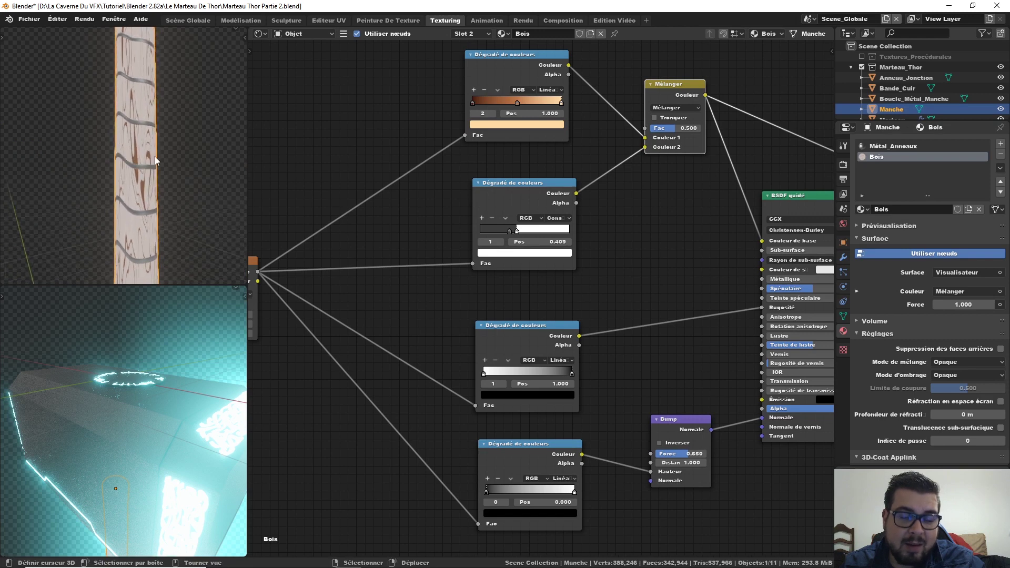
left_click(688, 109)
left_click(670, 141)
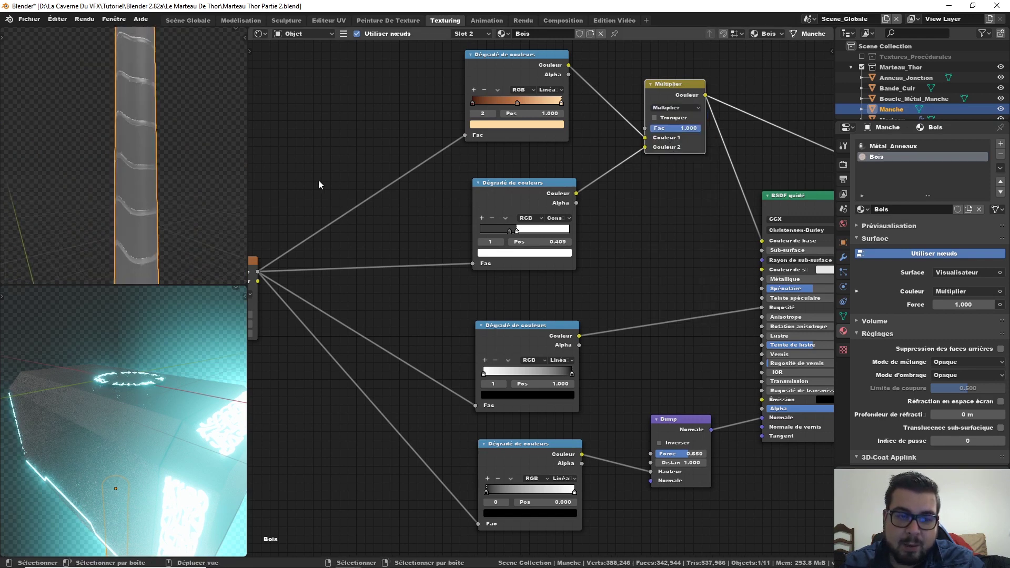
- Lighten the grain ramp's dark stop to mid grey and slightly darken its white stop
middle_click_drag(192, 159, 184, 180)
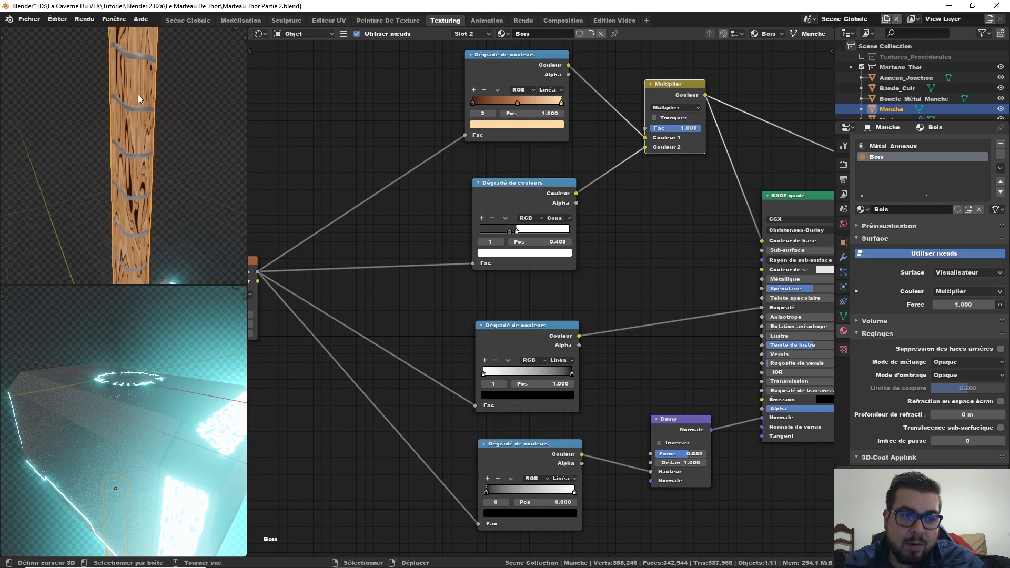
mouse_move(138, 94)
middle_mouse_down()
mouse_move(183, 113)
mouse_move(178, 138)
mouse_move(178, 128)
middle_mouse_up()
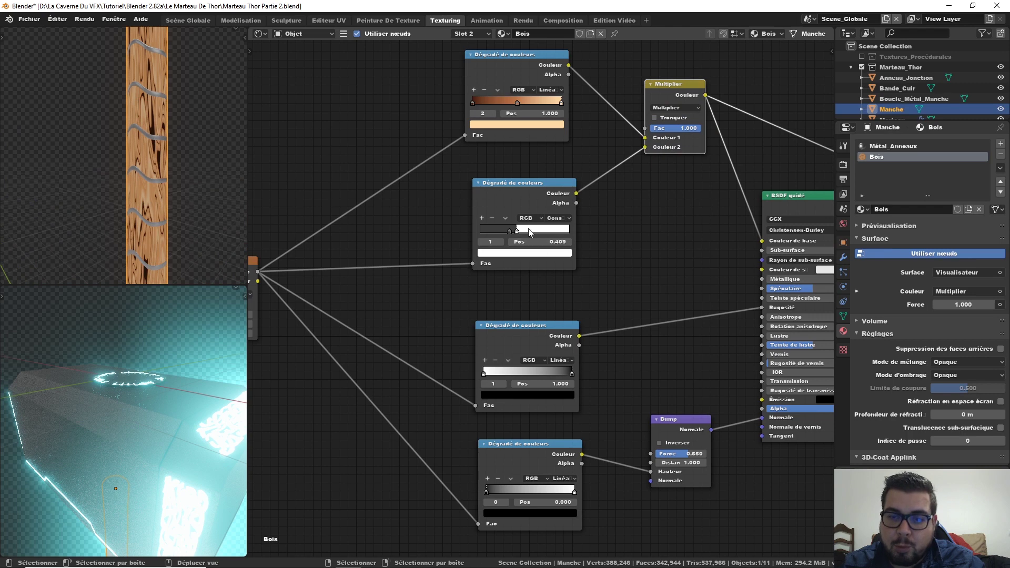
left_click(509, 232)
left_click(523, 252)
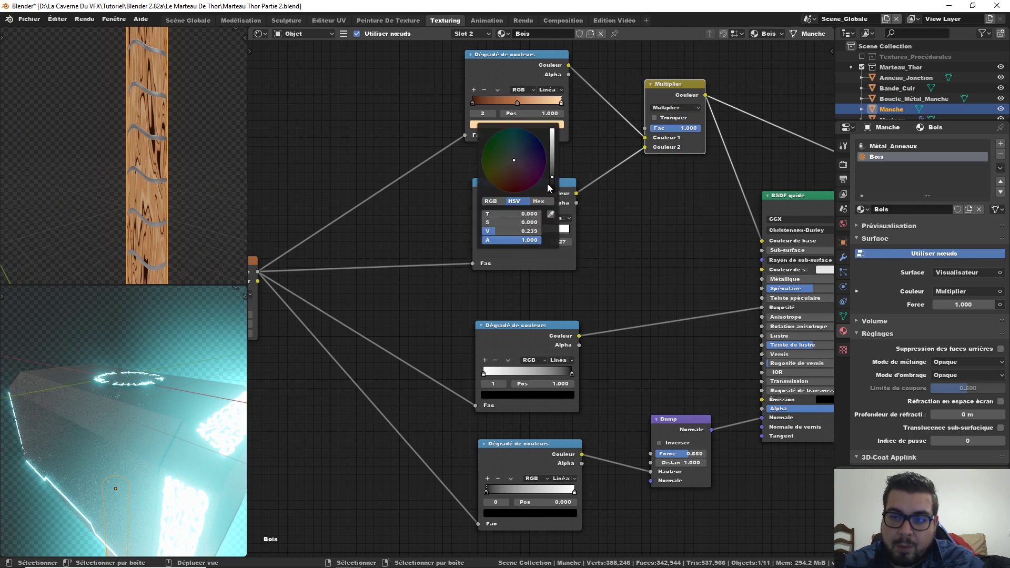
left_click_drag(548, 185, 551, 156)
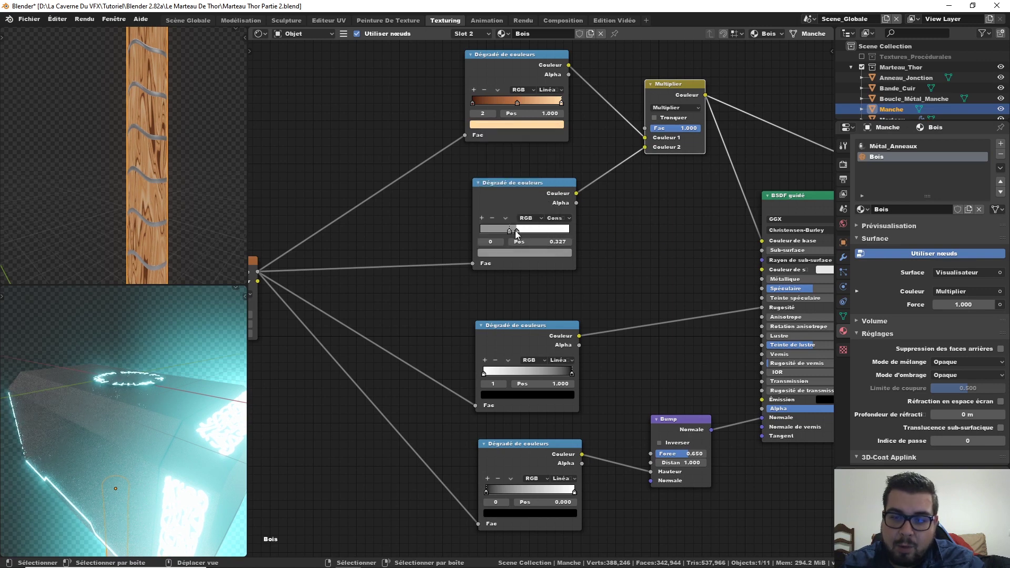
left_click(517, 232)
left_click(534, 253)
left_click_drag(554, 135, 552, 143)
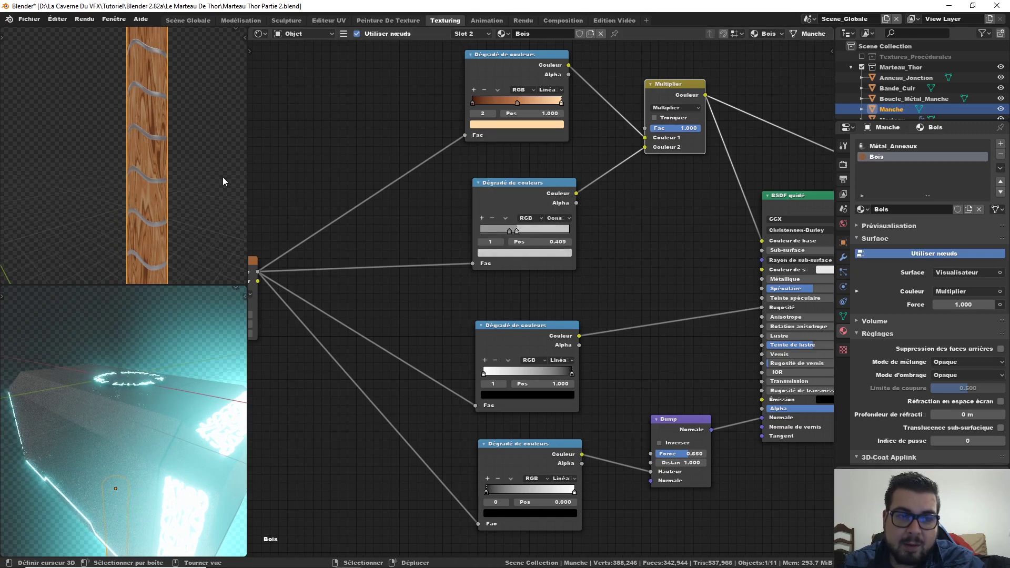
mouse_move(223, 177)
middle_mouse_down()
mouse_move(163, 183)
mouse_move(181, 194)
middle_mouse_up()
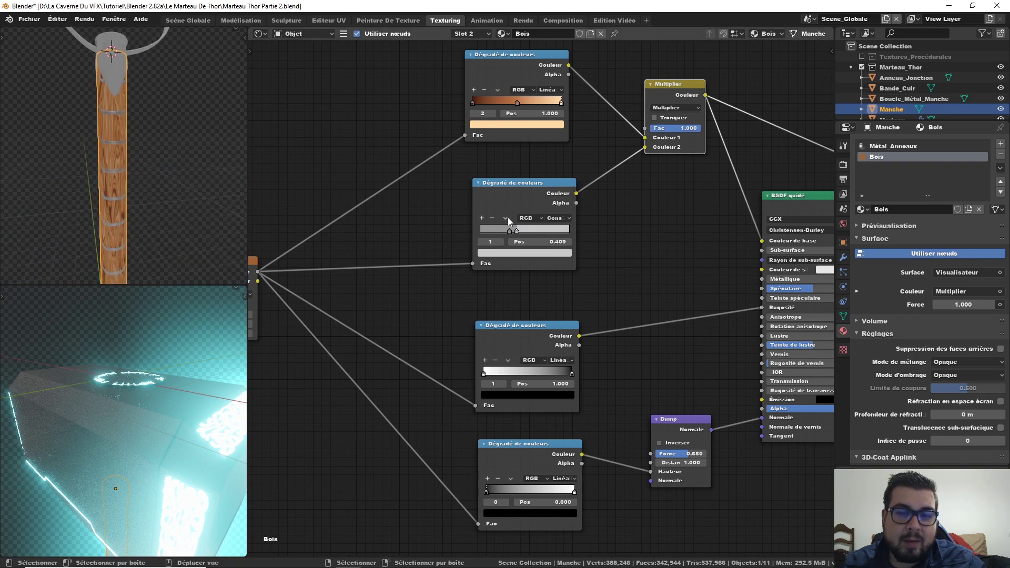
middle_click_drag(358, 246, 393, 232)
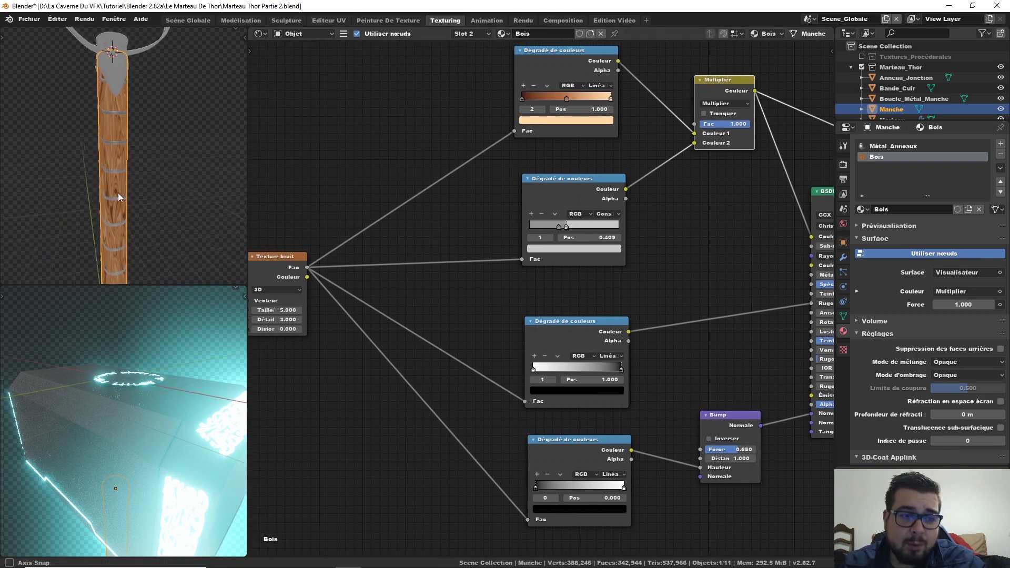
mouse_move(117, 192)
middle_mouse_down()
mouse_move(163, 190)
mouse_move(147, 194)
middle_mouse_up()
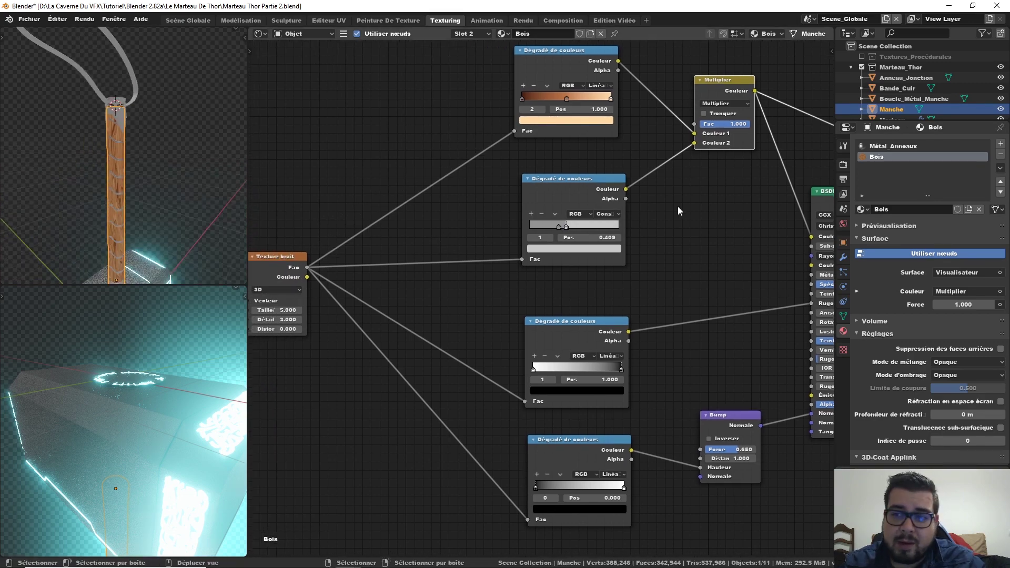
middle_click_drag(678, 206, 601, 213)
scroll(620, 212, "down", 2)
- Restore the material output and move the shader and output nodes right
left_click(764, 232, "ctrl+shift")
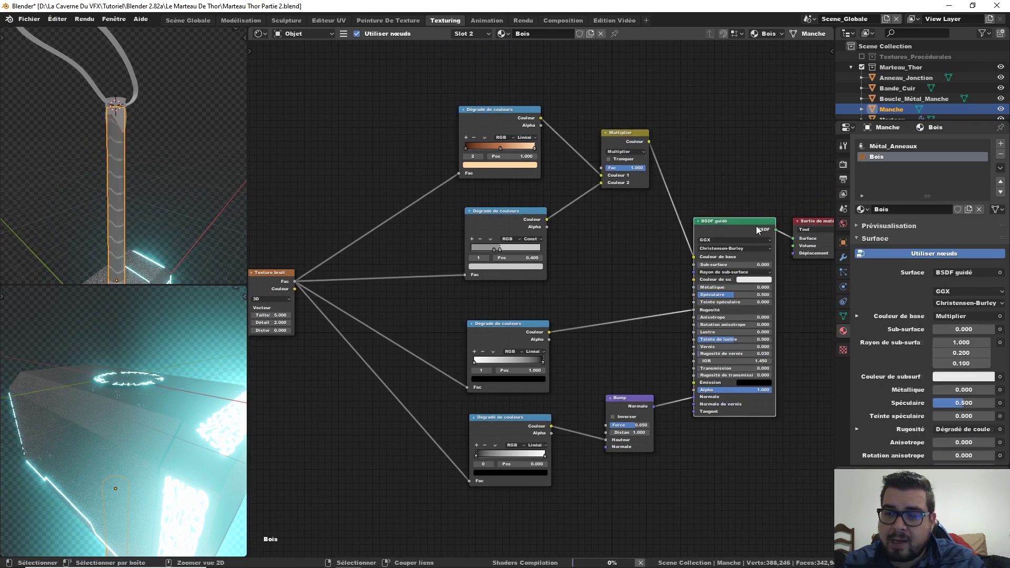
scroll(749, 225, "down", 2)
middle_click_drag(759, 230, 696, 203)
left_click_drag(699, 207, 554, 326)
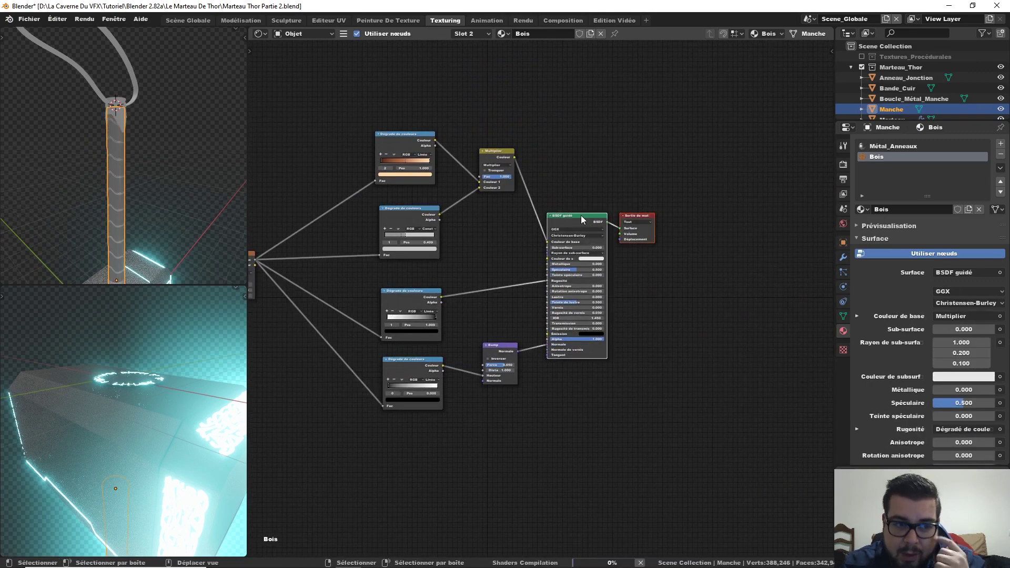
left_click_drag(633, 220, 749, 220)
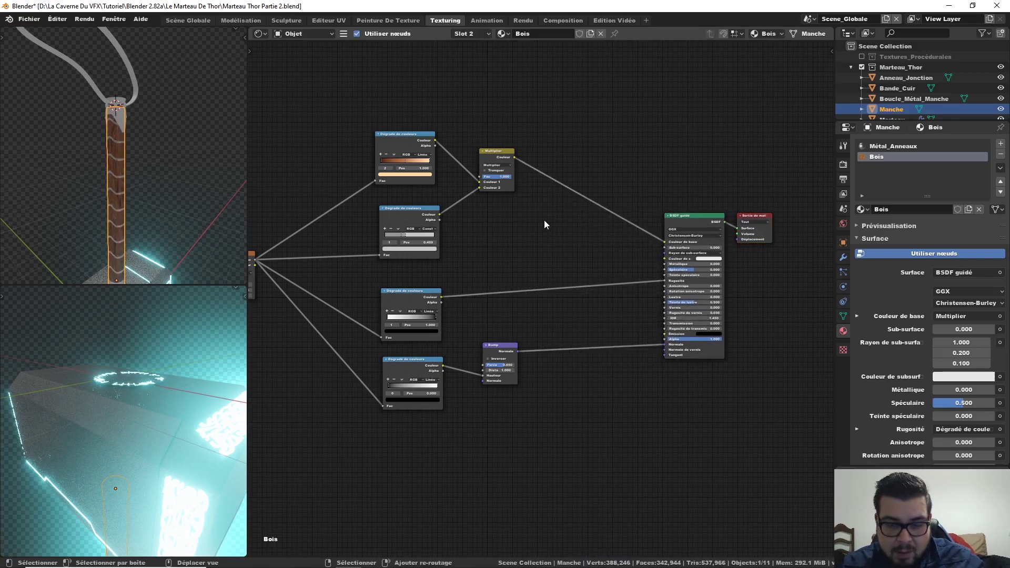
- Add an Ambient Occlusion node fed by the Bump node's normal
key("shift+a")
left_click(600, 194)
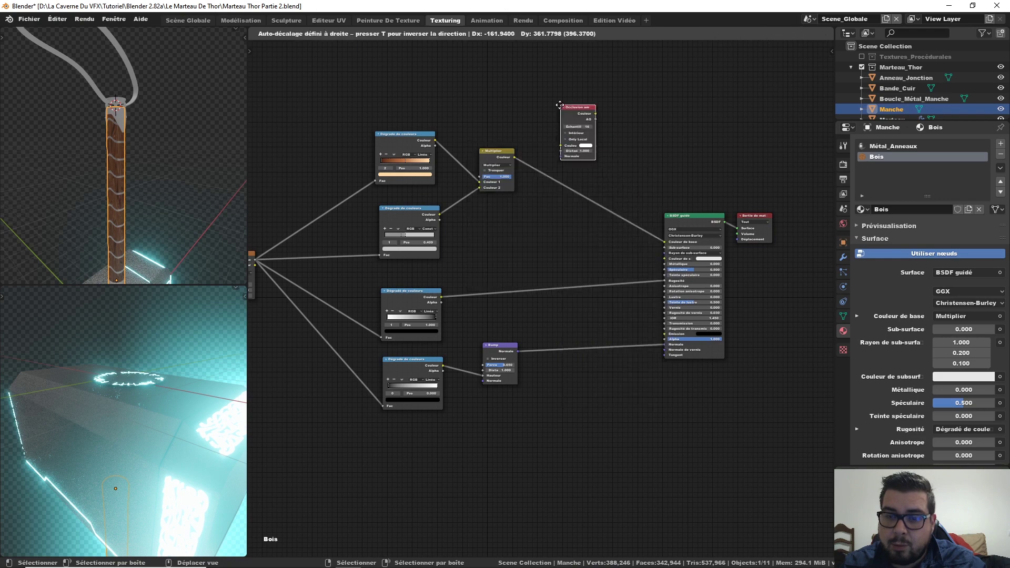
left_click(550, 93)
scroll(548, 185, "up", 1, "shift")
scroll(533, 286, "up", 1)
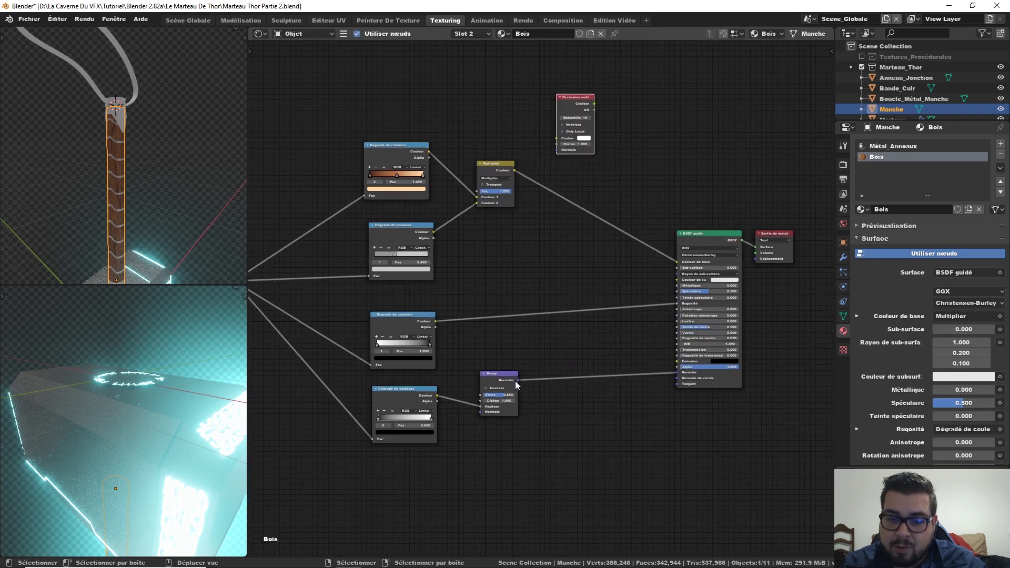
left_click_drag(518, 379, 556, 150)
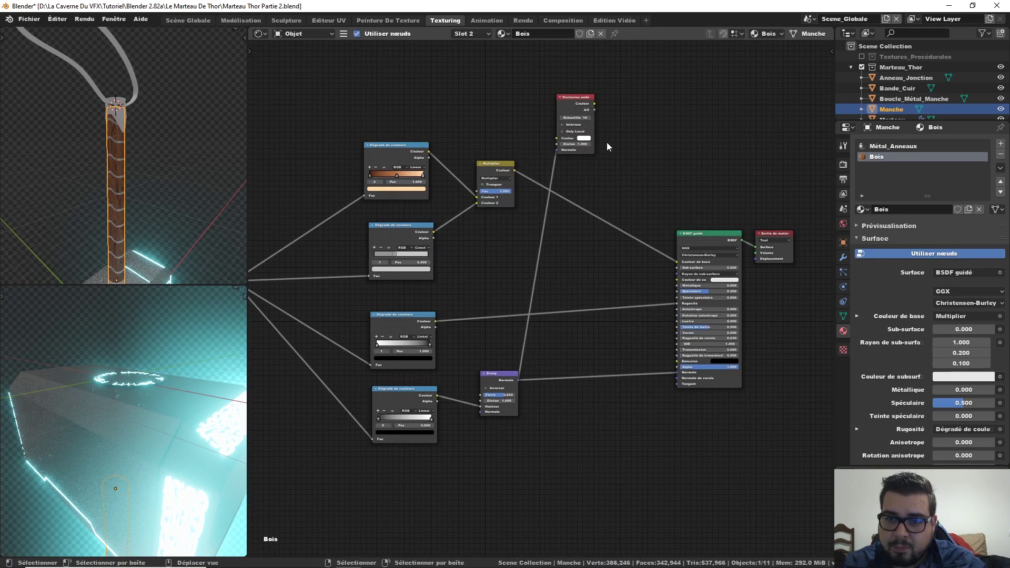
- Add a Fresnel node at IOR 1.630 driving Specular, taking the bump normal
key("shift+a")
type("f")
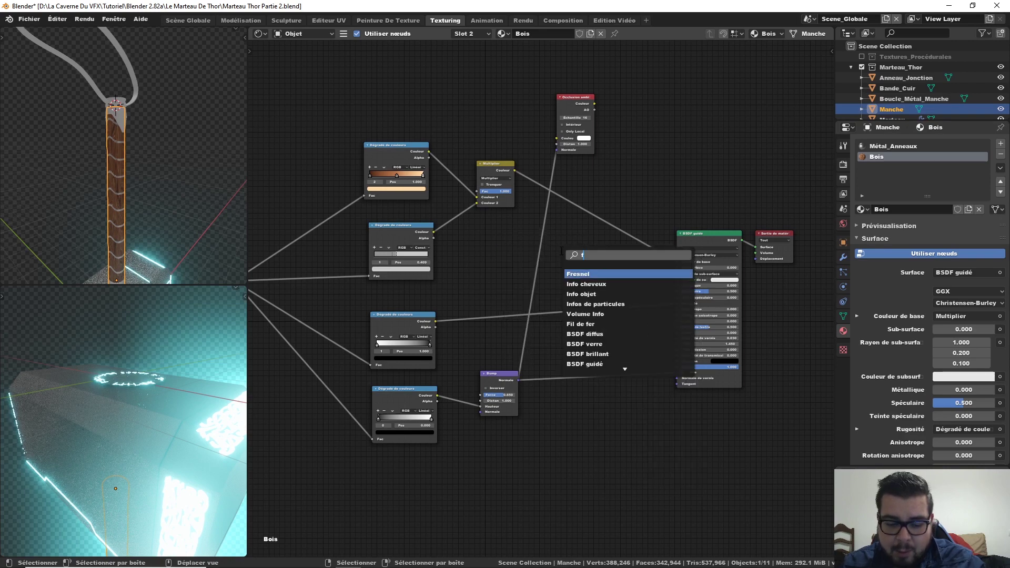
left_click(576, 251)
type("fres")
key("Return")
left_click(616, 264)
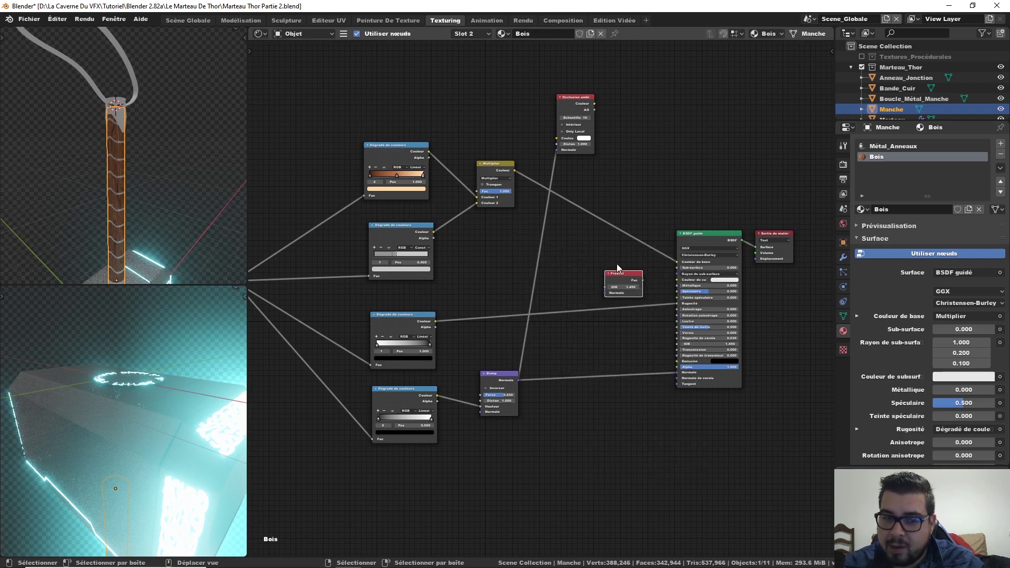
scroll(616, 264, "up", 2)
left_click_drag(652, 228, 702, 245)
type("1.63")
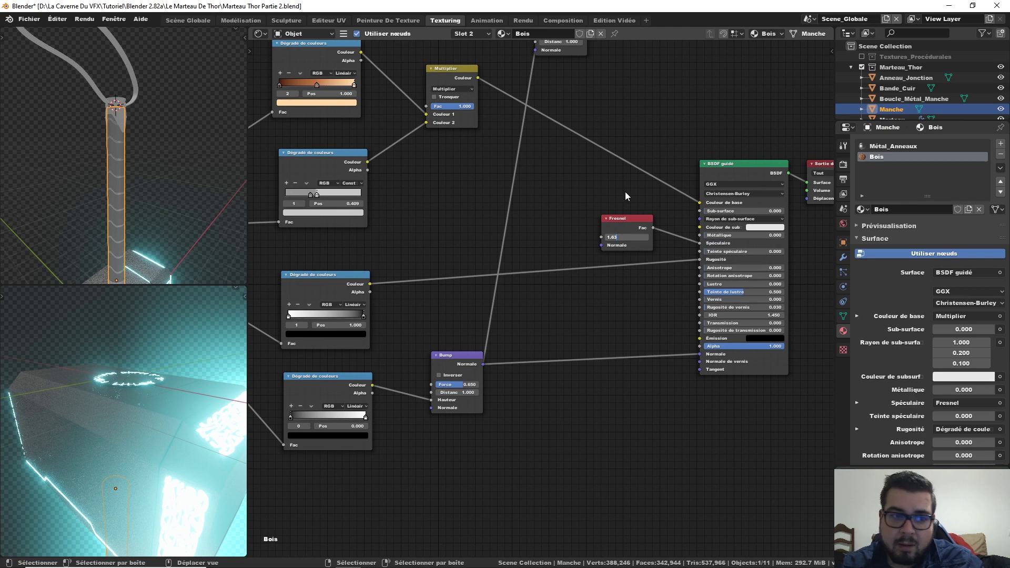
key("Return")
scroll(624, 209, "up", 1)
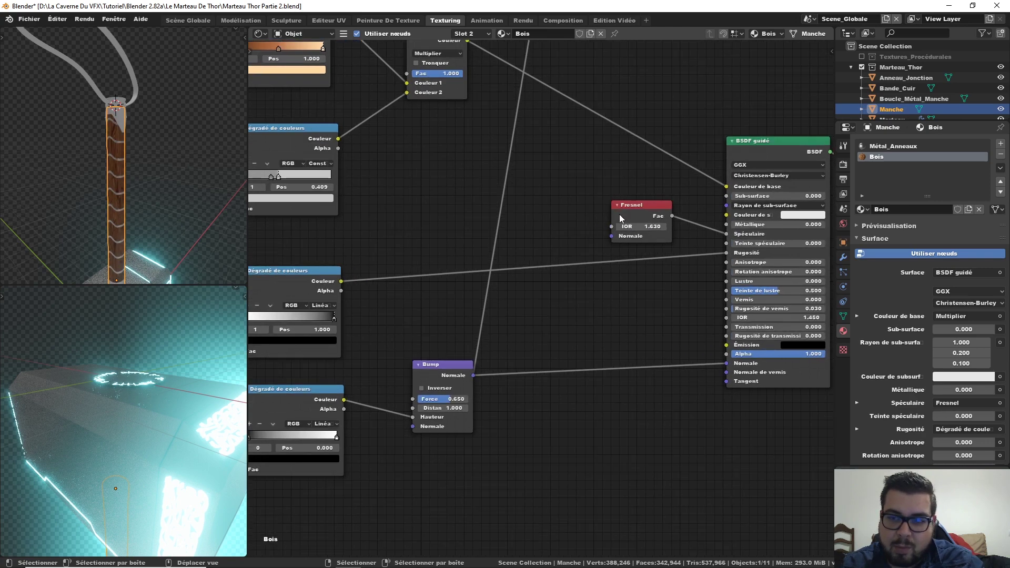
left_click_drag(473, 375, 611, 235)
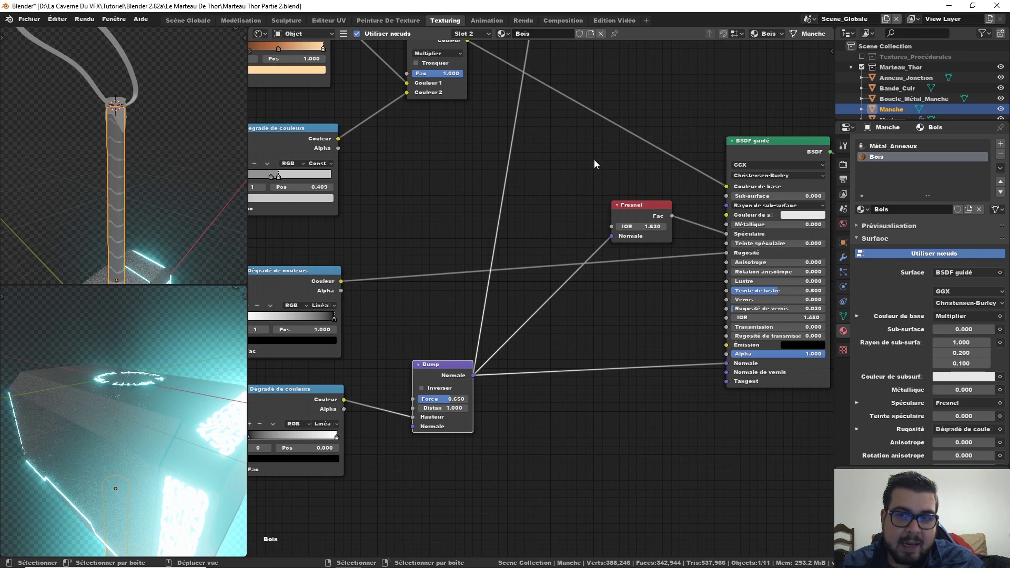
- Move the Ambient Occlusion node into the middle of the node graph
scroll(594, 159, "down", 1)
scroll(597, 176, "down", 1)
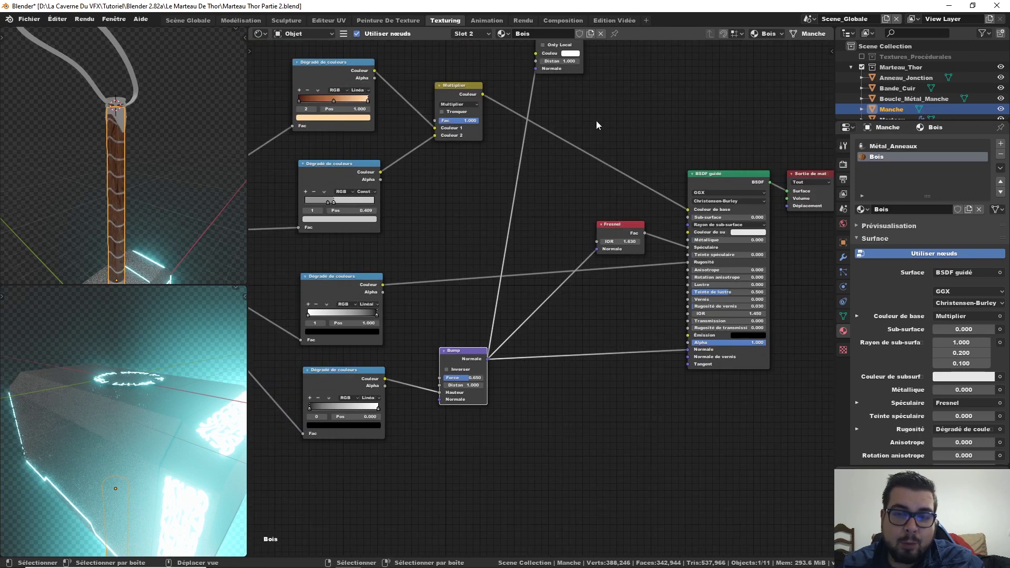
left_click_drag(564, 68, 523, 190)
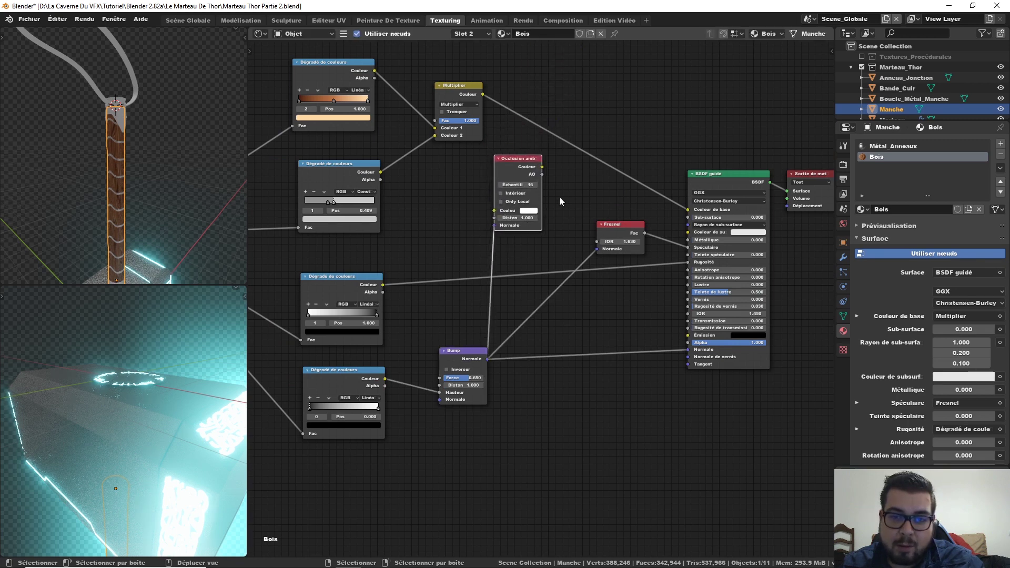
key("shift+a")
mouse_move(524, 243)
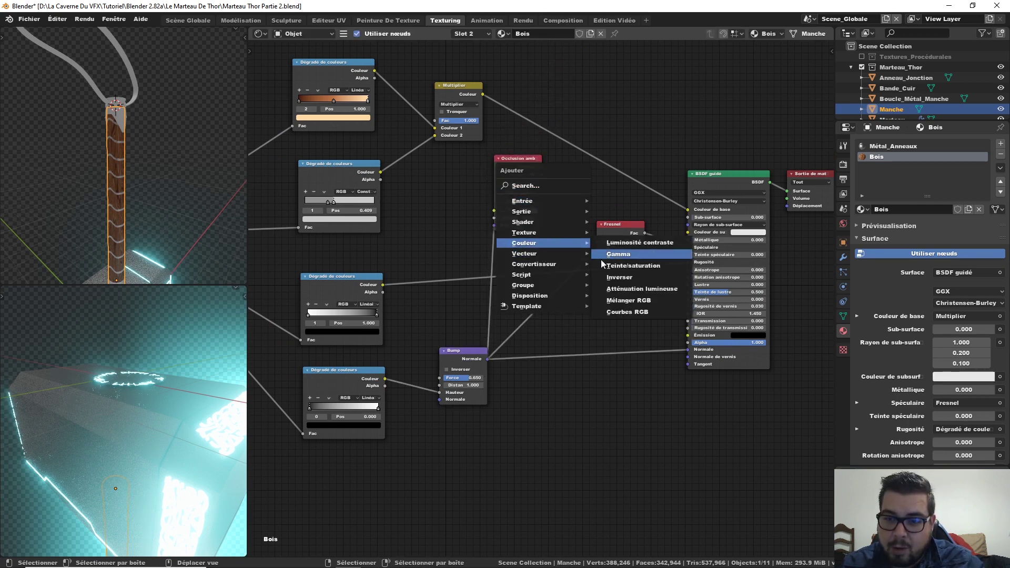
- Add a Multiply mix on the base-colour link with AO colour as Color2, factor 1.000
left_click(644, 302)
left_click(584, 106)
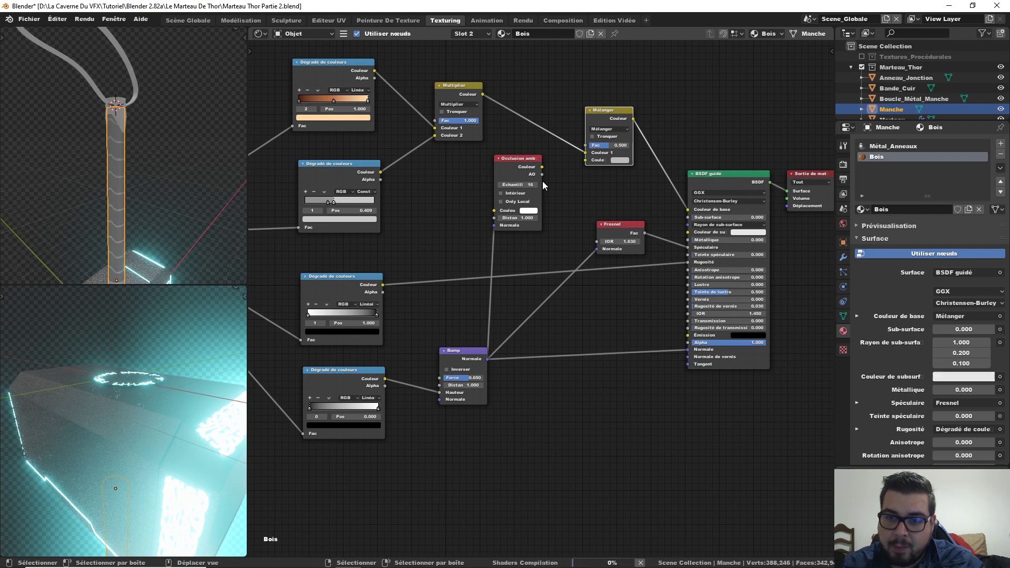
left_click_drag(542, 166, 588, 158)
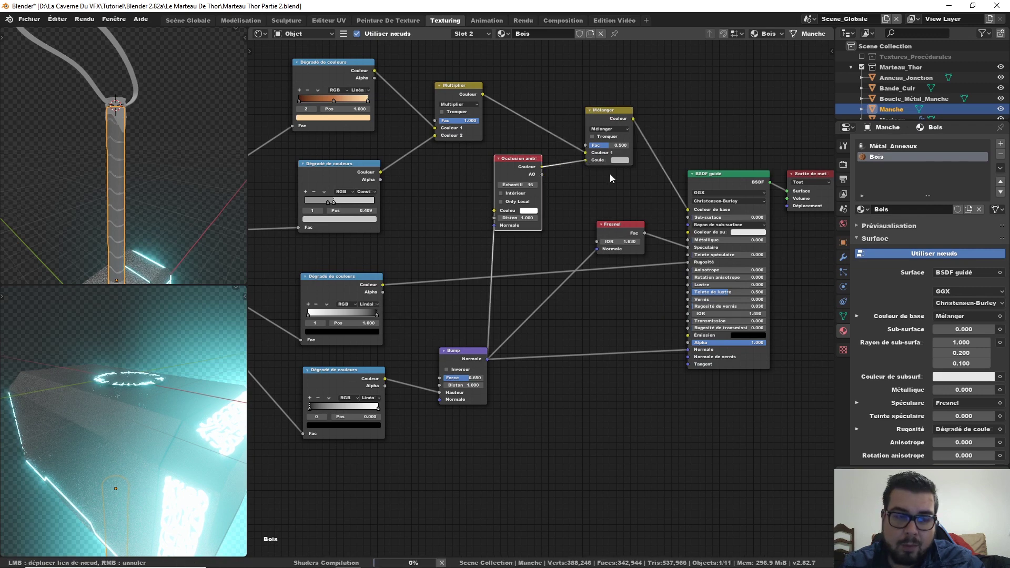
left_click(613, 110)
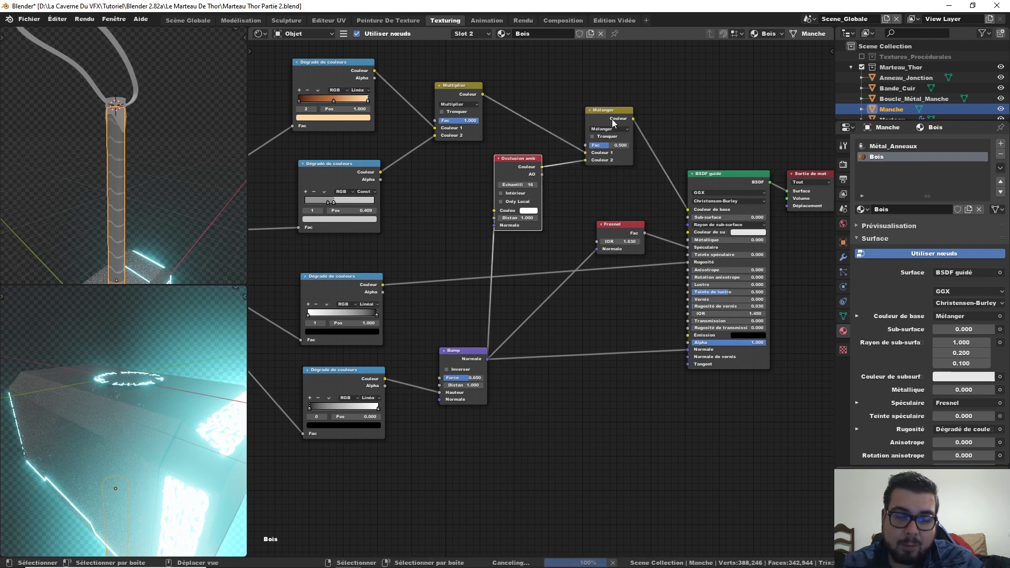
middle_click_drag(620, 126, 606, 133)
left_click(607, 136)
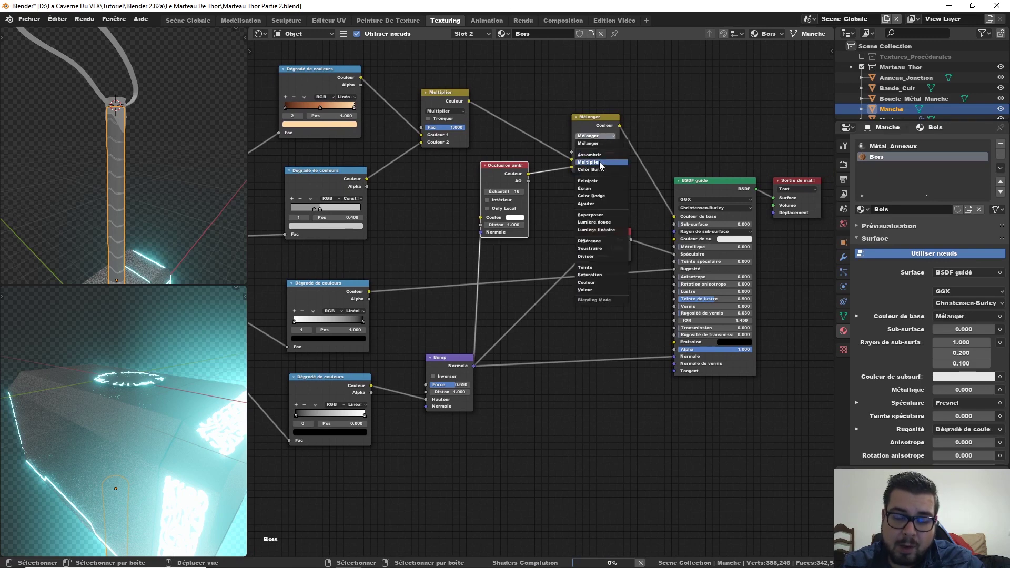
left_click(599, 161)
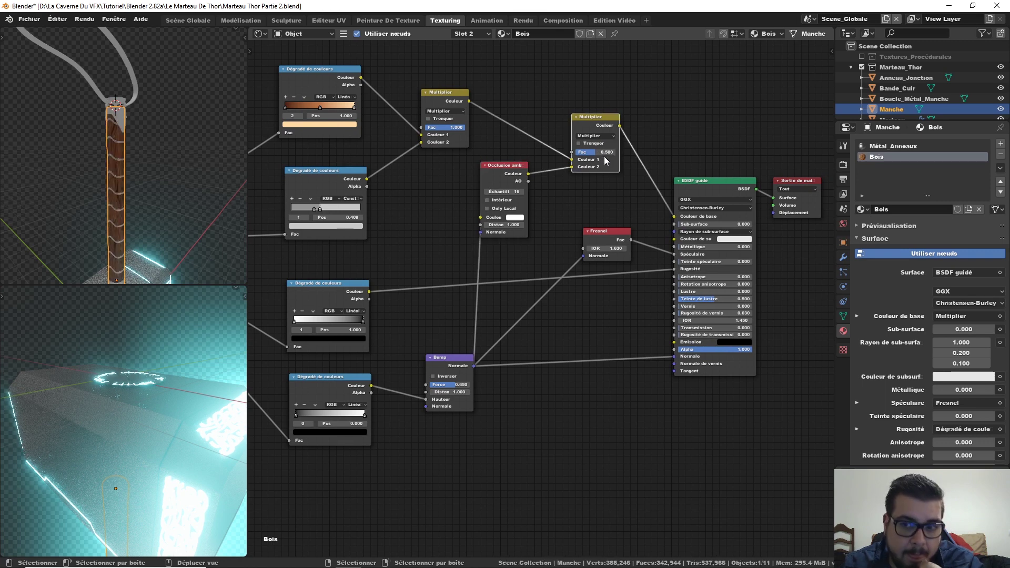
mouse_move(604, 159)
left_mouse_down()
mouse_move(590, 162)
mouse_move(605, 155)
left_mouse_up()
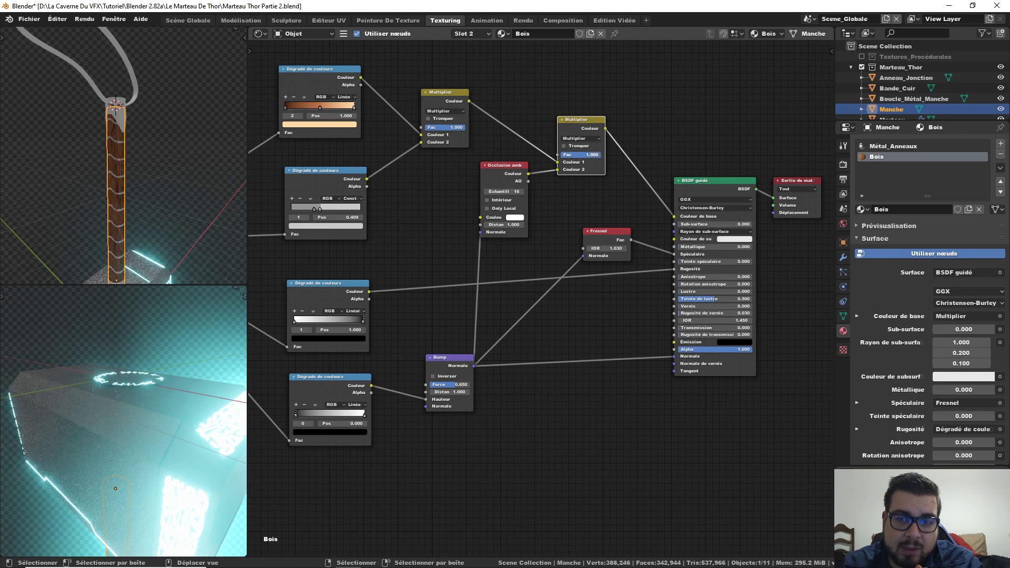
- Orbit and zoom around the wooden handle to inspect the finished wood close up
scroll(201, 186, "up", 3)
scroll(201, 187, "up", 2)
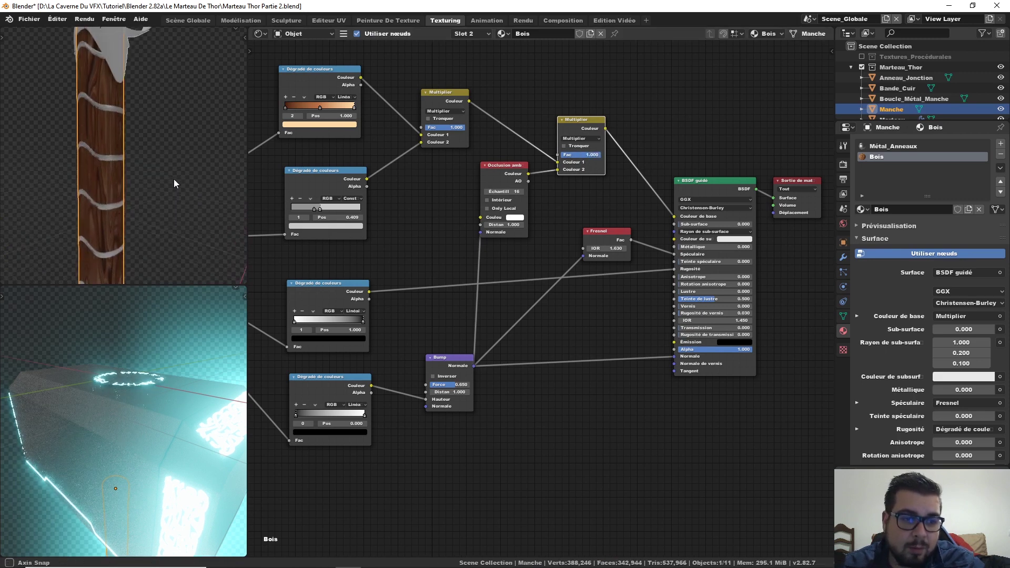
mouse_move(175, 156)
middle_mouse_down("shift")
mouse_move(198, 122)
mouse_move(158, 181)
mouse_move(97, 193)
mouse_move(99, 175)
mouse_move(116, 185)
mouse_move(191, 173)
middle_mouse_up("shift")
scroll(191, 172, "up", 2)
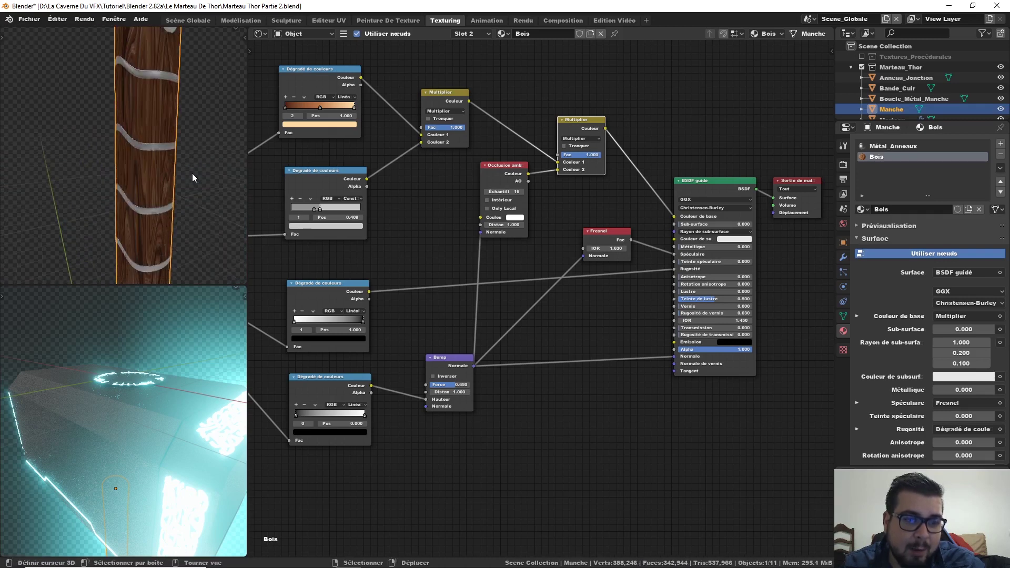
scroll(192, 173, "up", 1)
scroll(196, 173, "up", 1)
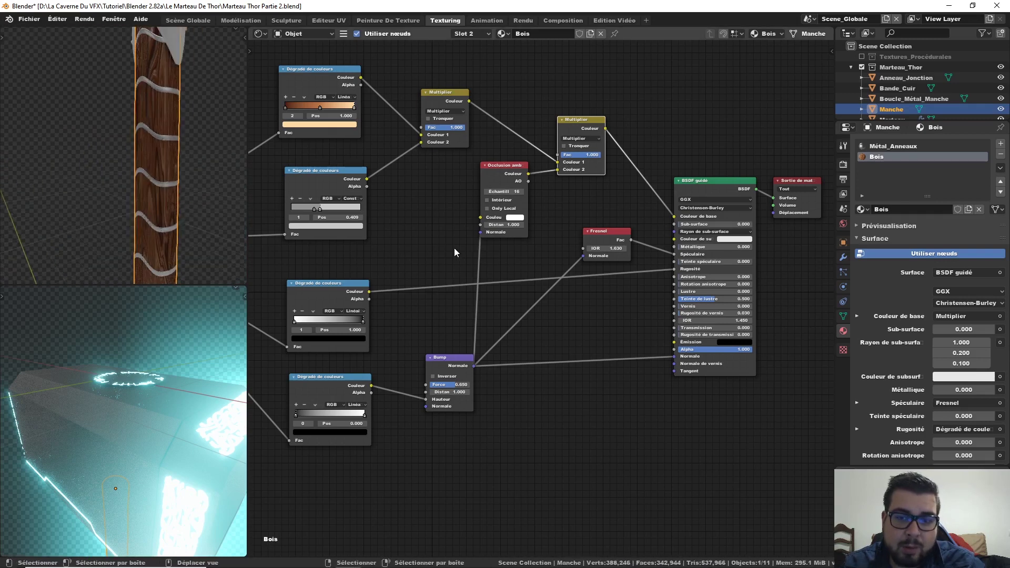
scroll(453, 248, "down", 2)
scroll(454, 247, "down", 2)
scroll(517, 229, "down", 1)
scroll(517, 229, "down", 1)
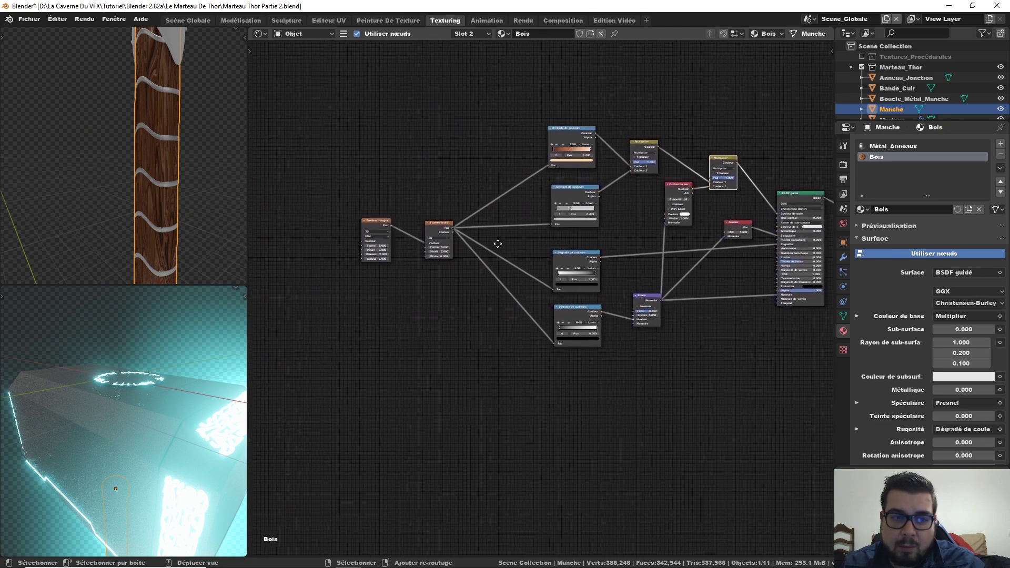
scroll(510, 238, "down", 1)
scroll(510, 243, "down", 1)
scroll(179, 198, "down", 3)
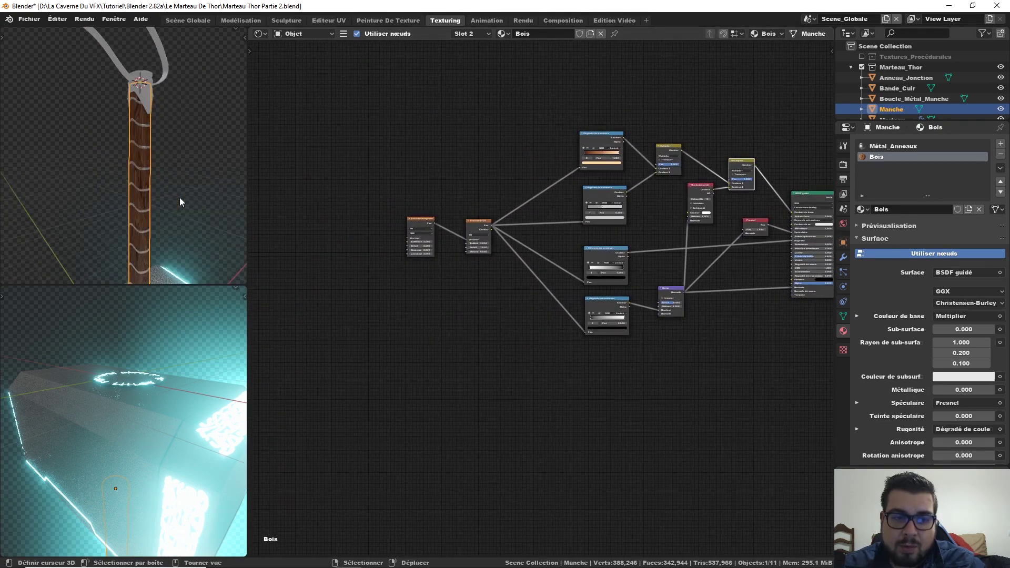
mouse_move(179, 197)
middle_mouse_down()
mouse_move(70, 179)
mouse_move(85, 182)
middle_mouse_up()
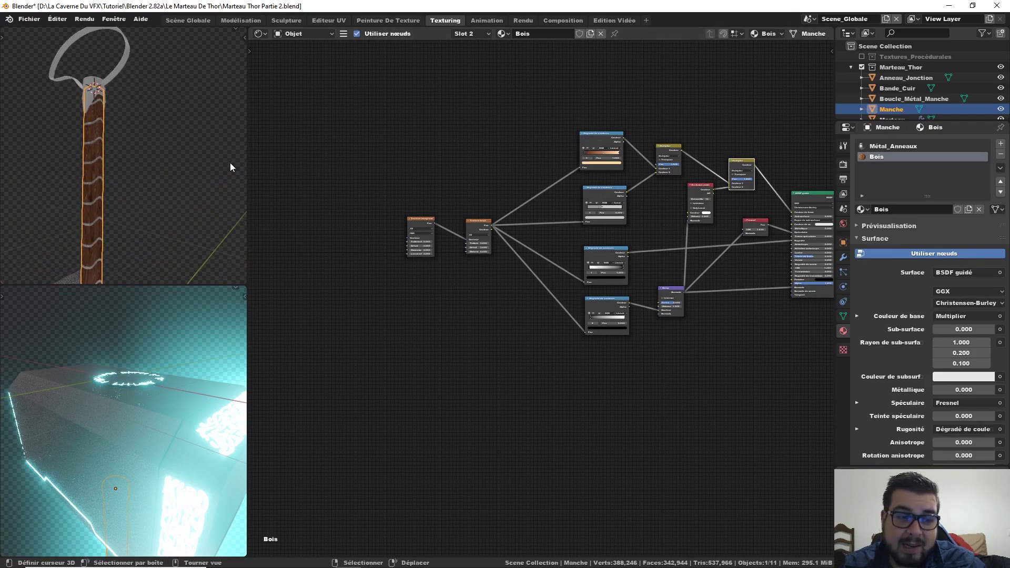
mouse_move(230, 162)
middle_mouse_down()
mouse_move(213, 169)
mouse_move(222, 185)
mouse_move(17, 188)
middle_mouse_up()
mouse_move(158, 180)
middle_mouse_down()
mouse_move(171, 191)
mouse_move(130, 175)
mouse_move(169, 171)
mouse_move(178, 132)
mouse_move(150, 194)
mouse_move(94, 186)
mouse_move(163, 182)
mouse_move(165, 192)
middle_mouse_up()
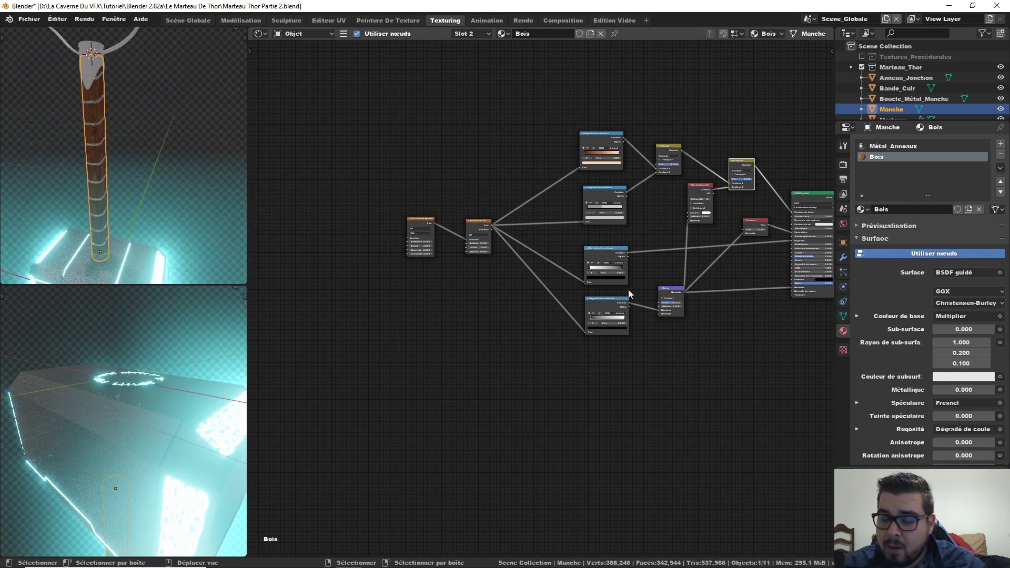
- Stand the handle upright and select the Piece_Metal_Manche metal cap
middle_click_drag(628, 289, 531, 277)
scroll(681, 273, "up", 2)
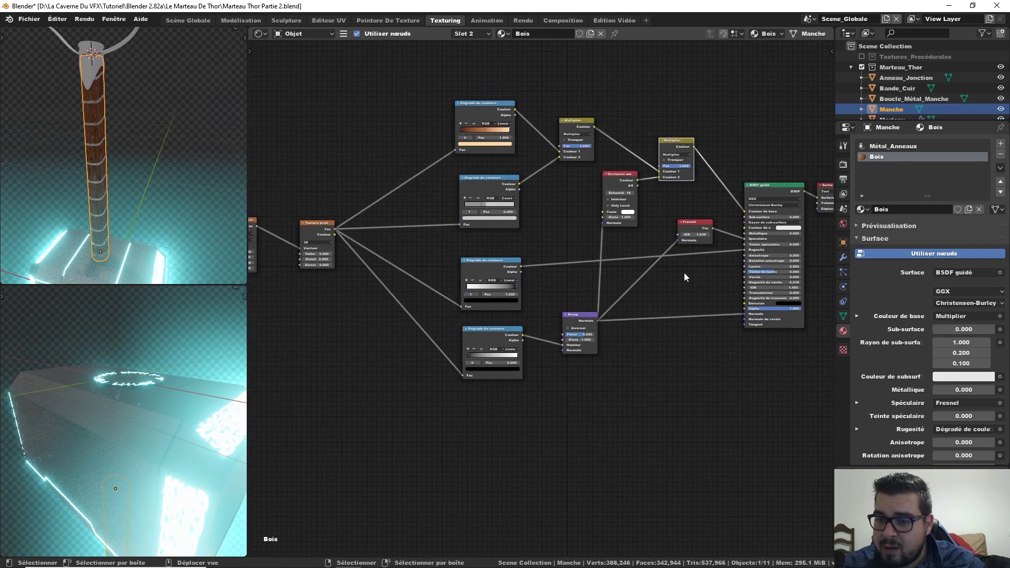
scroll(684, 272, "up", 1)
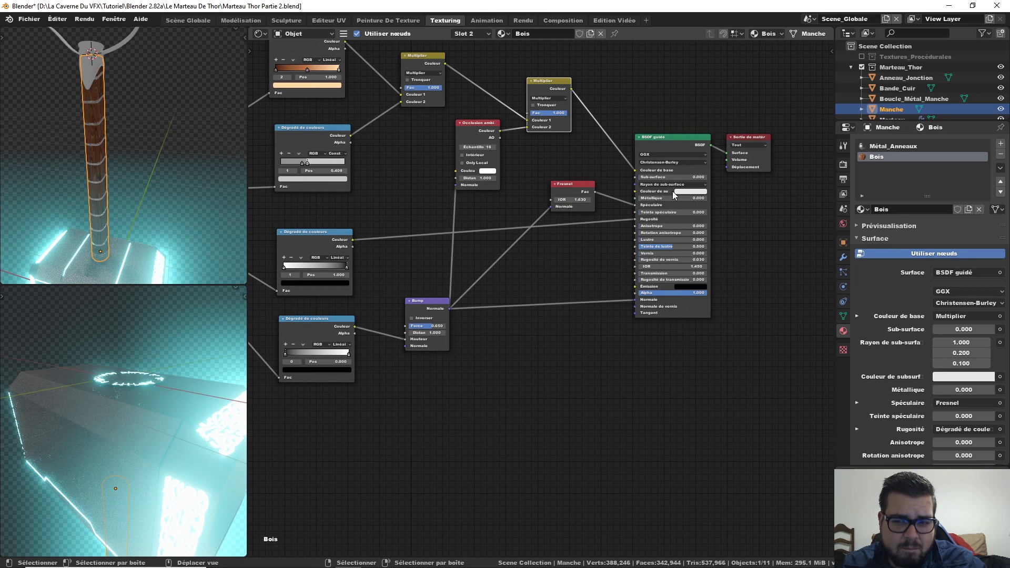
mouse_move(102, 175)
middle_mouse_down()
mouse_move(120, 198)
mouse_move(84, 174)
mouse_move(88, 120)
middle_mouse_up()
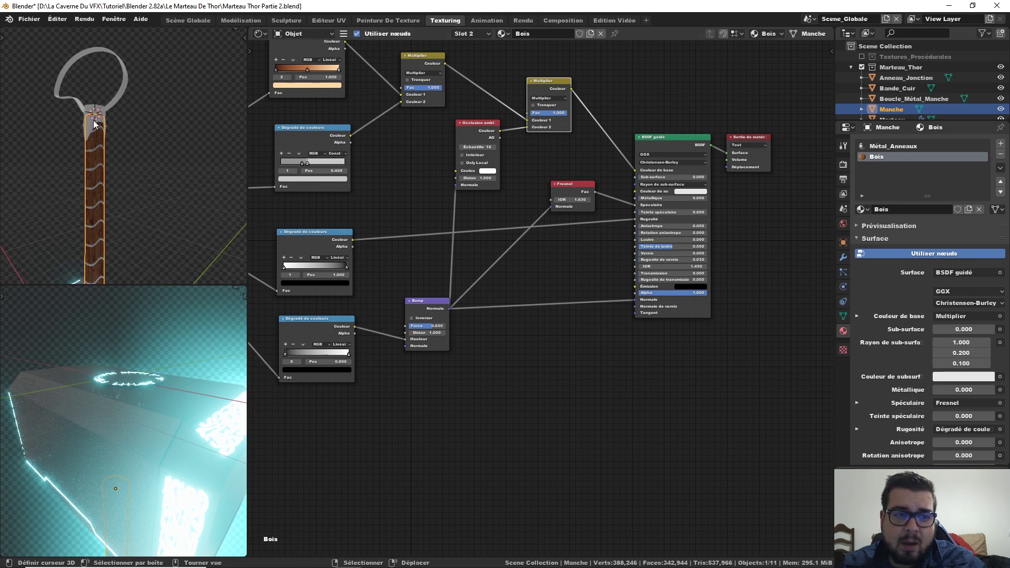
left_click(93, 120)
- Give the metal cap Piece_Metal_Manche the Métal_Marteau material
key("KP_Decimal")
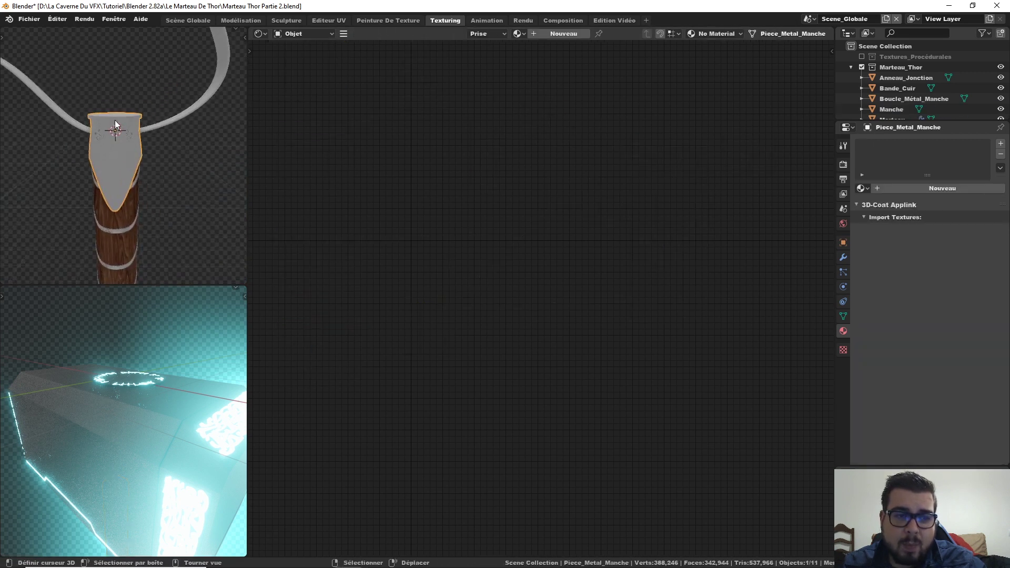
mouse_move(126, 131)
middle_mouse_down()
mouse_move(172, 133)
mouse_move(153, 129)
middle_mouse_up()
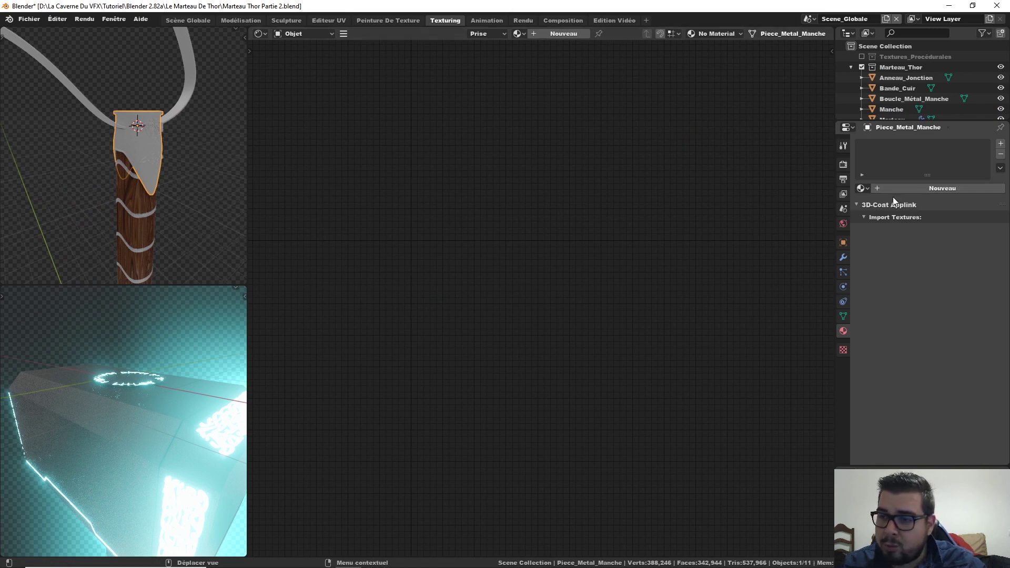
left_click(861, 189)
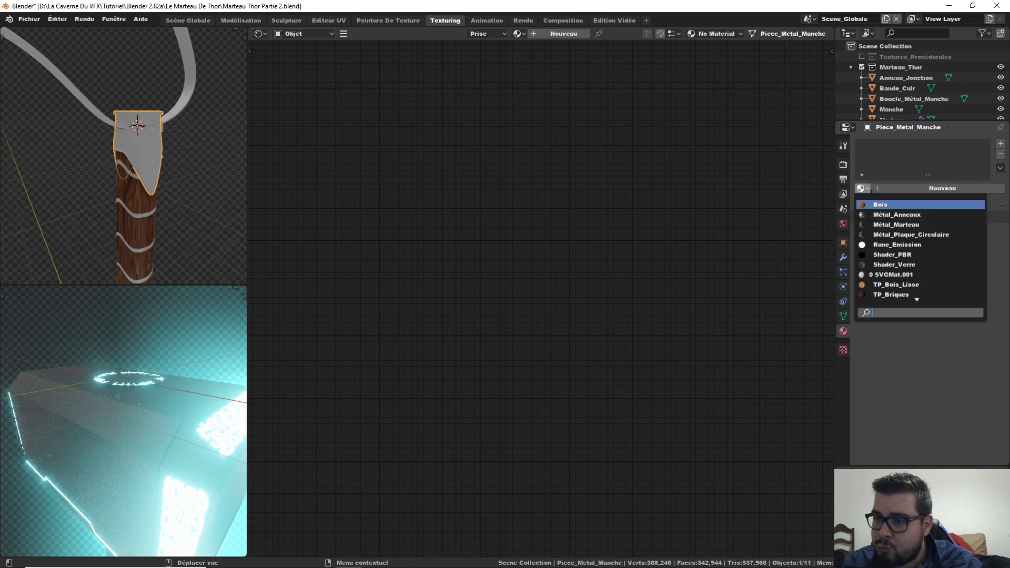
left_click(917, 225)
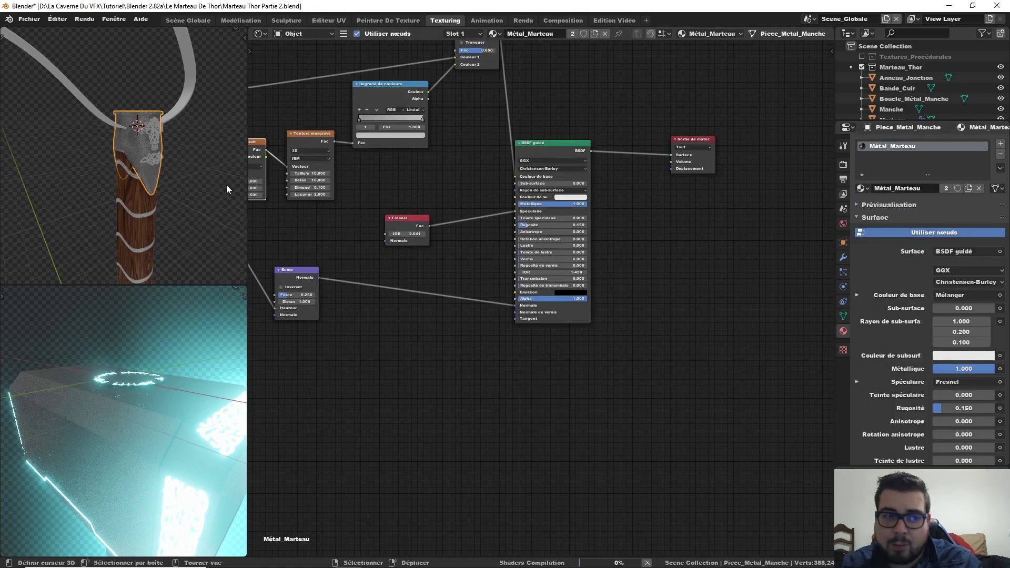
- Assign Rune_Emission to the first handle motif, Motif_PM_Manche_1
mouse_move(112, 232)
middle_mouse_down()
mouse_move(154, 236)
mouse_move(113, 171)
middle_mouse_up()
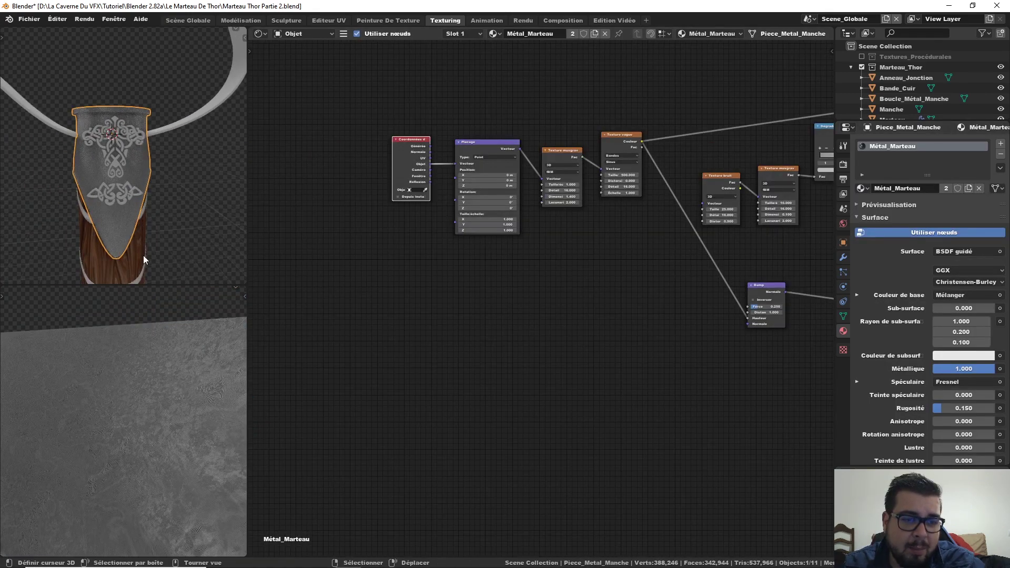
scroll(164, 412, "down", 3)
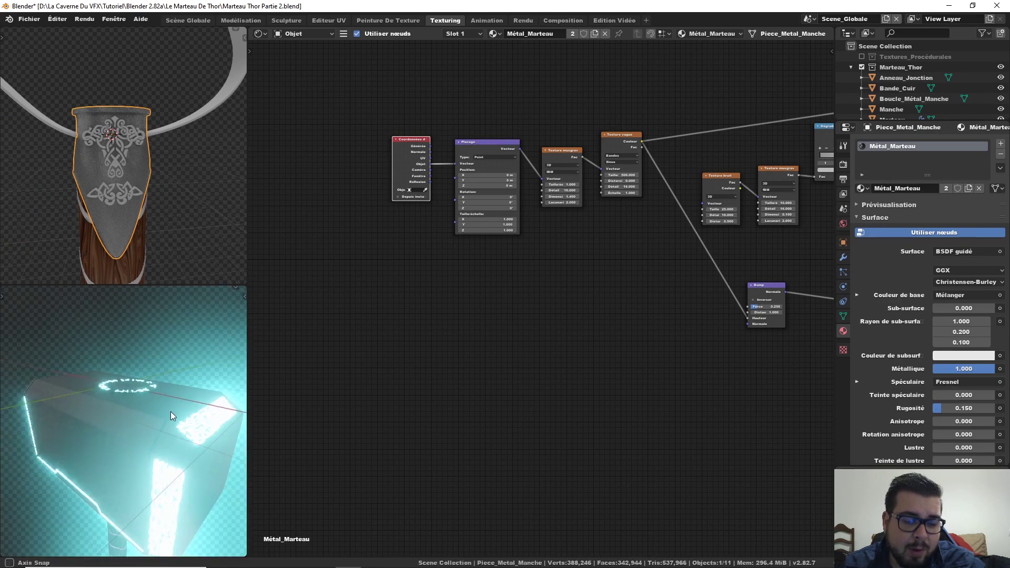
mouse_move(171, 411)
middle_mouse_down()
mouse_move(197, 359)
mouse_move(165, 443)
mouse_move(143, 438)
mouse_move(153, 481)
mouse_move(162, 428)
mouse_move(163, 462)
middle_mouse_up()
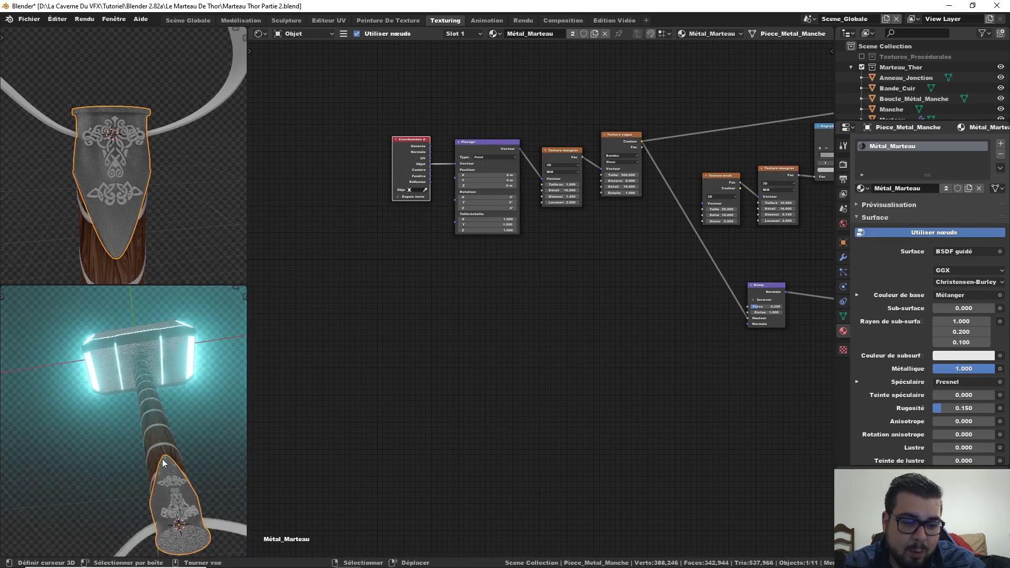
left_click(116, 141)
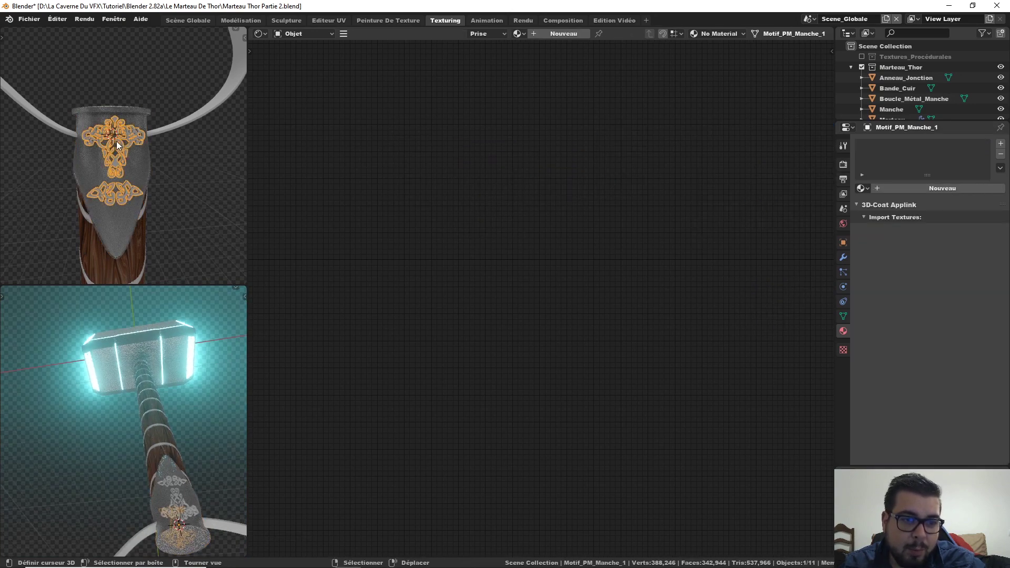
left_click(860, 188)
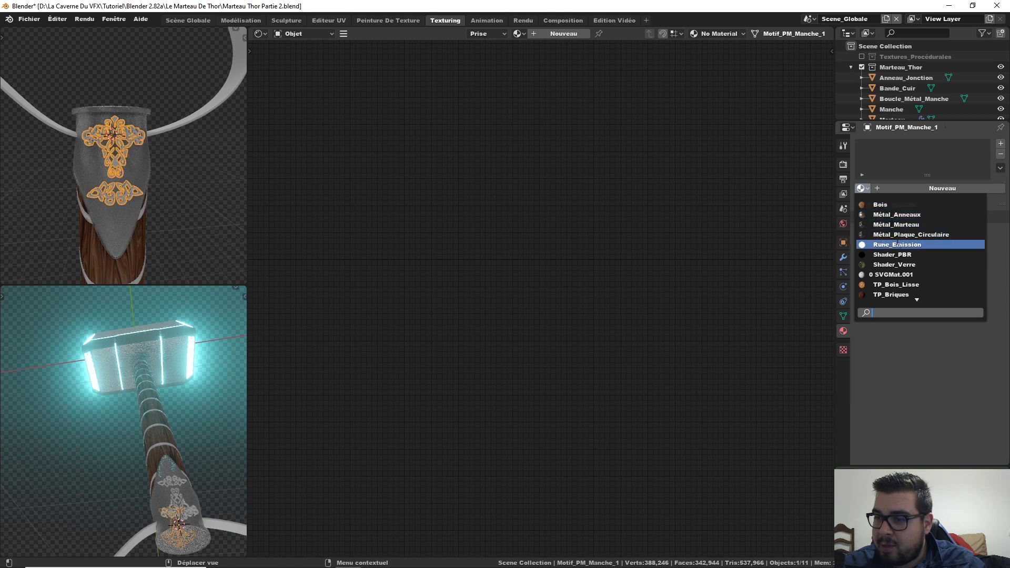
left_click(902, 244)
- Assign Rune_Emission to Motif_PM_Manche_2, then select the leather strap Bande_Cuir
mouse_move(210, 176)
middle_mouse_down()
mouse_move(60, 186)
mouse_move(172, 154)
middle_mouse_up()
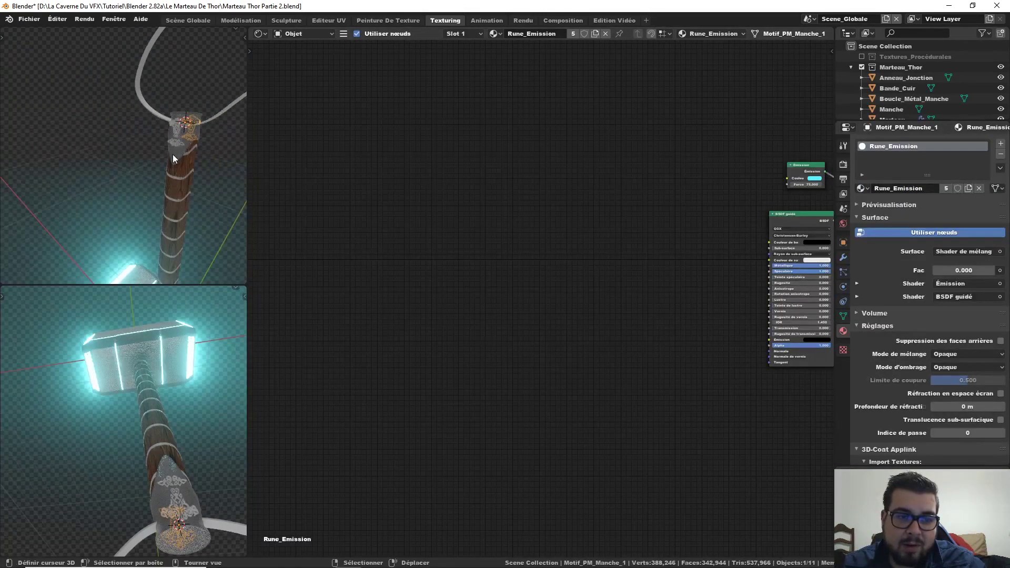
left_click(173, 140)
left_click(177, 129)
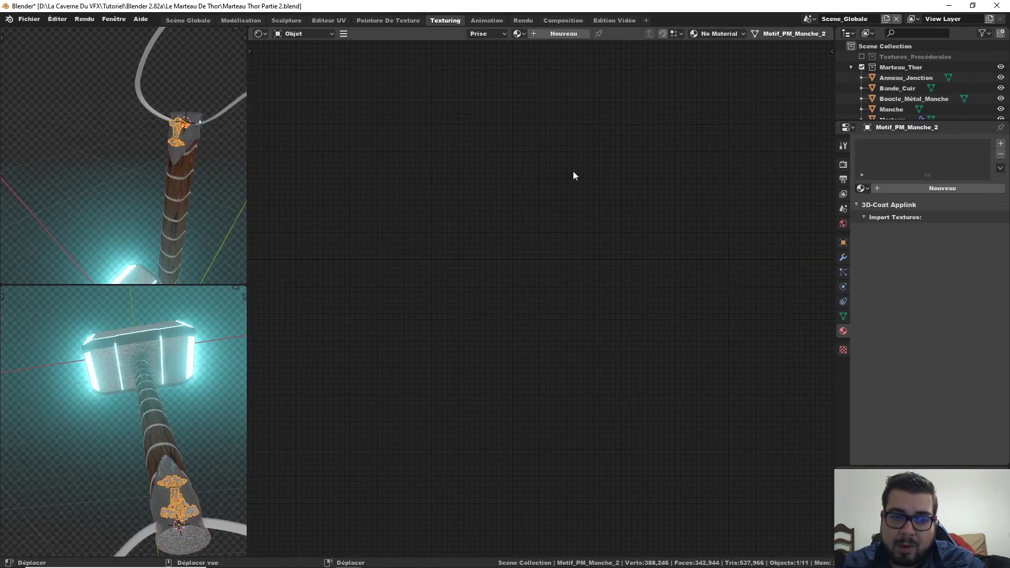
left_click(861, 188)
left_click(901, 244)
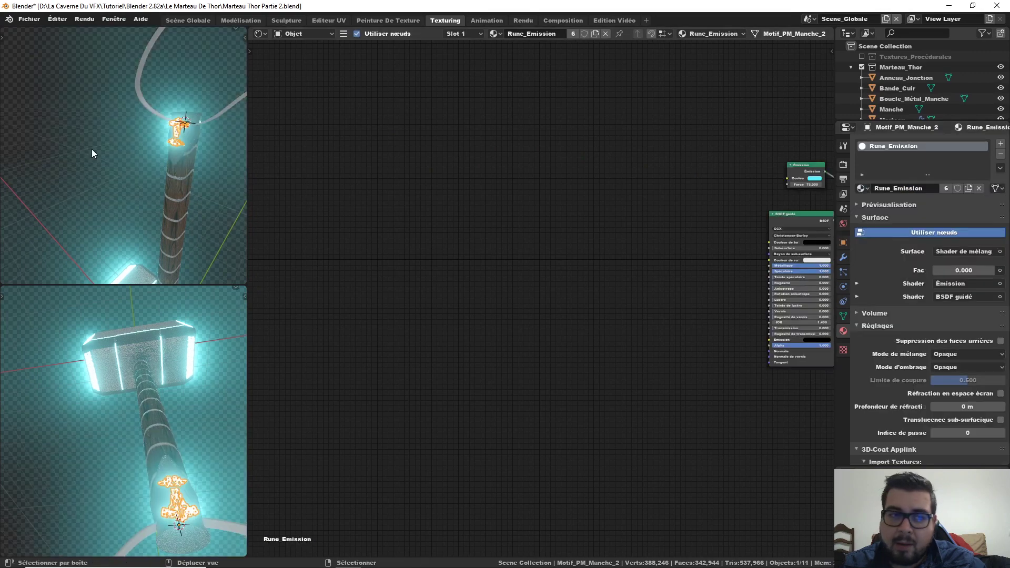
middle_click_drag(92, 150, 236, 181)
left_click(150, 140)
- Assign the TP_Cuir leather material to the strap Bande_Cuir
middle_click_drag(153, 147, 226, 153)
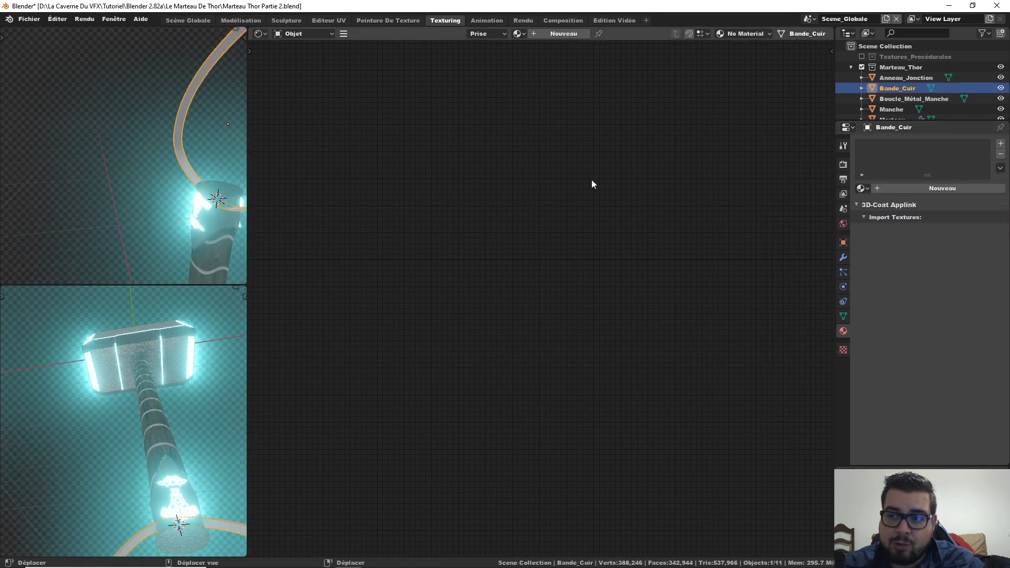
left_click(861, 188)
key("Down")
key("Down")
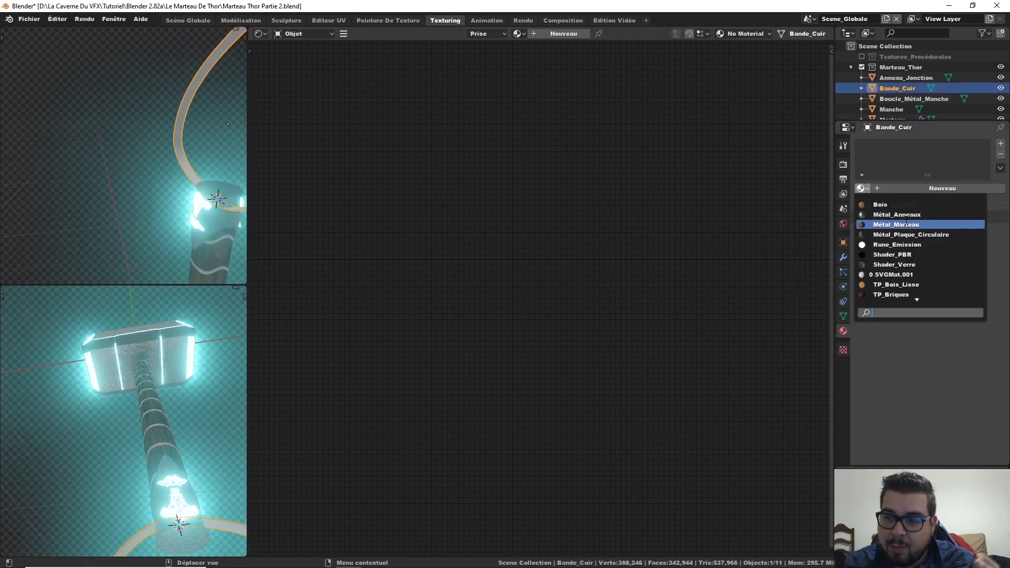
key("Down")
key("Down")
key("Down")
key("Down")
key("Down")
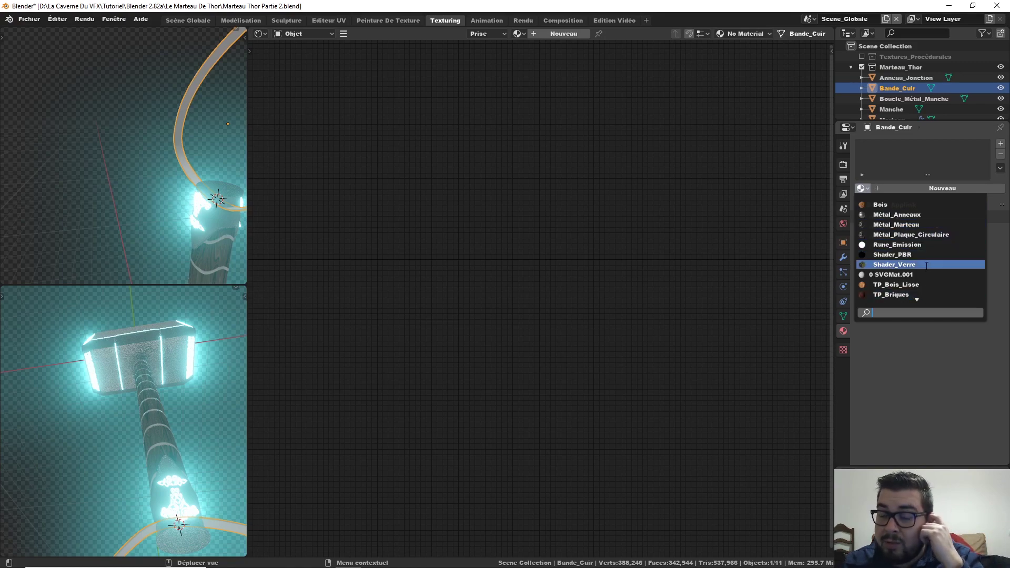
scroll(920, 284, "down", 3)
scroll(918, 290, "down", 4)
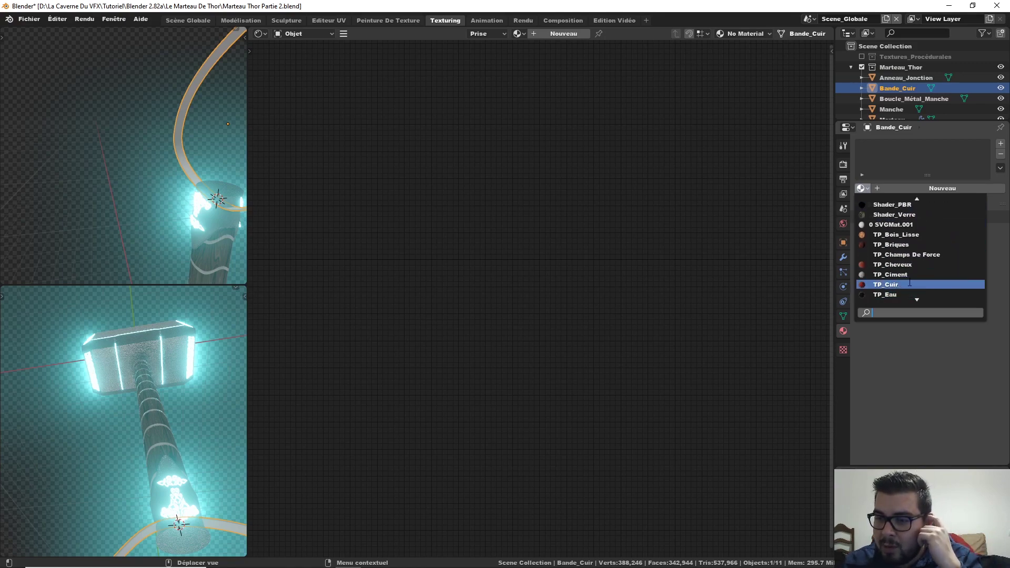
left_click(911, 284)
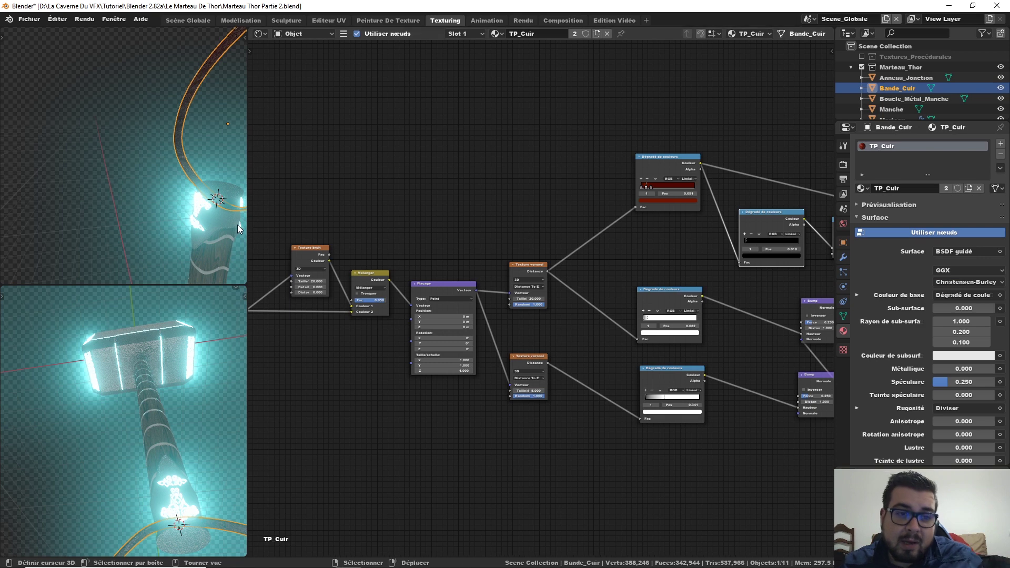
- Set the TP_Cuir Mapping node scale to 5 on X, Y and Z
mouse_move(238, 226)
middle_mouse_down()
mouse_move(233, 199)
mouse_move(174, 219)
mouse_move(89, 193)
mouse_move(196, 191)
mouse_move(75, 220)
mouse_move(176, 207)
mouse_move(101, 213)
mouse_move(111, 206)
middle_mouse_up()
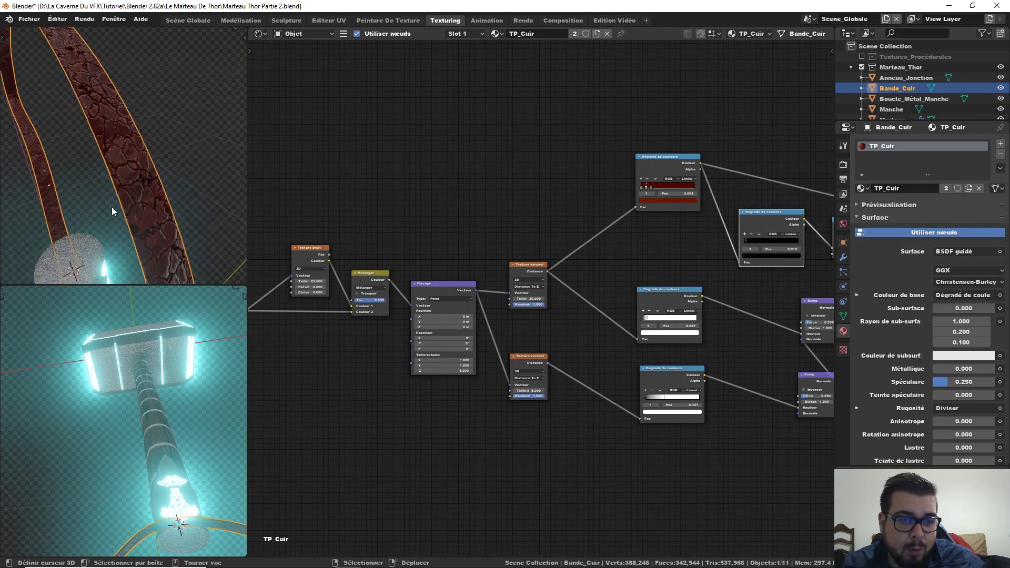
middle_click_drag(255, 232, 512, 223)
scroll(512, 223, "up", 2)
middle_click_drag(545, 254, 411, 247)
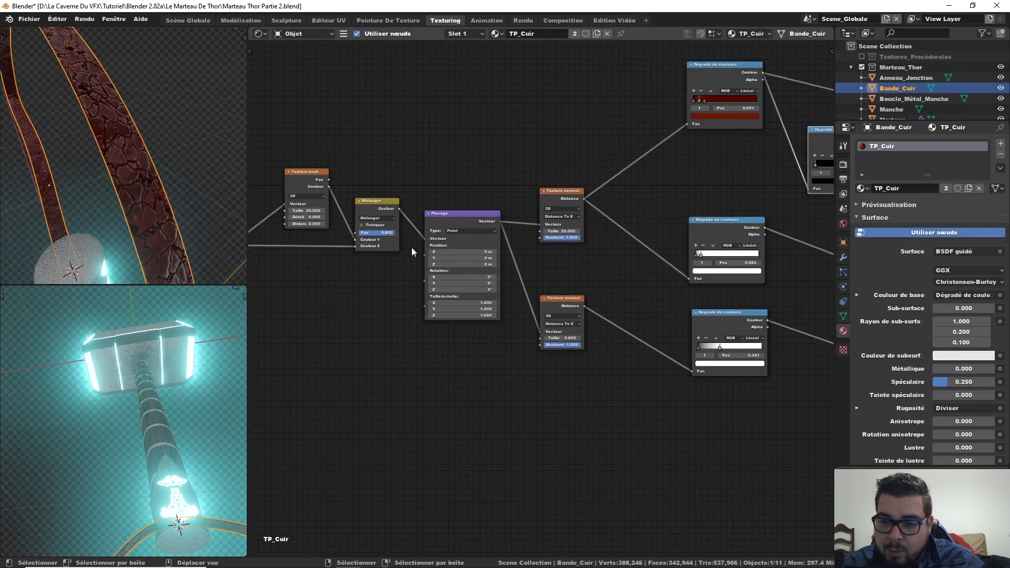
scroll(412, 247, "up", 2)
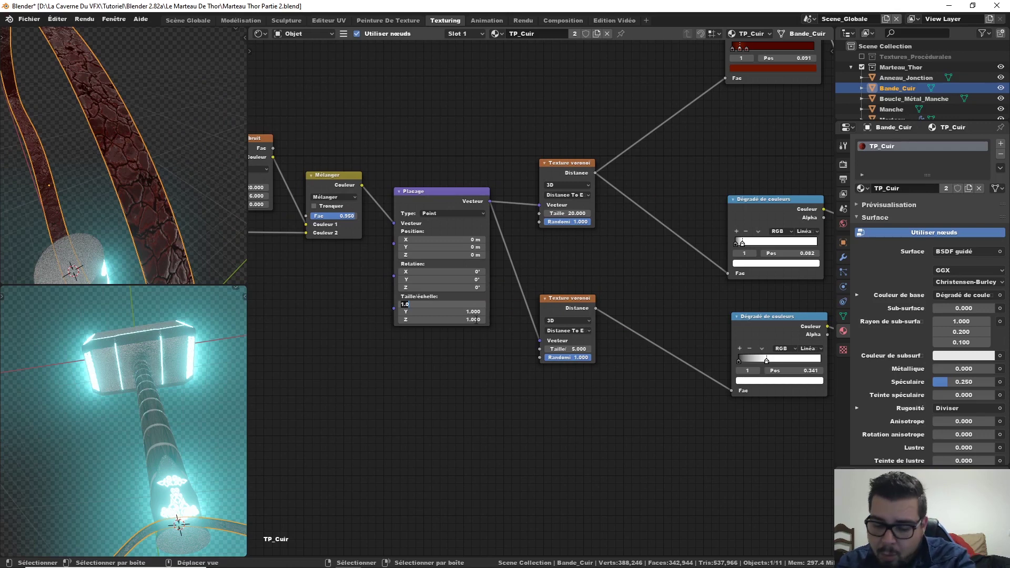
type("5")
key("Return")
left_click(472, 311)
type("5")
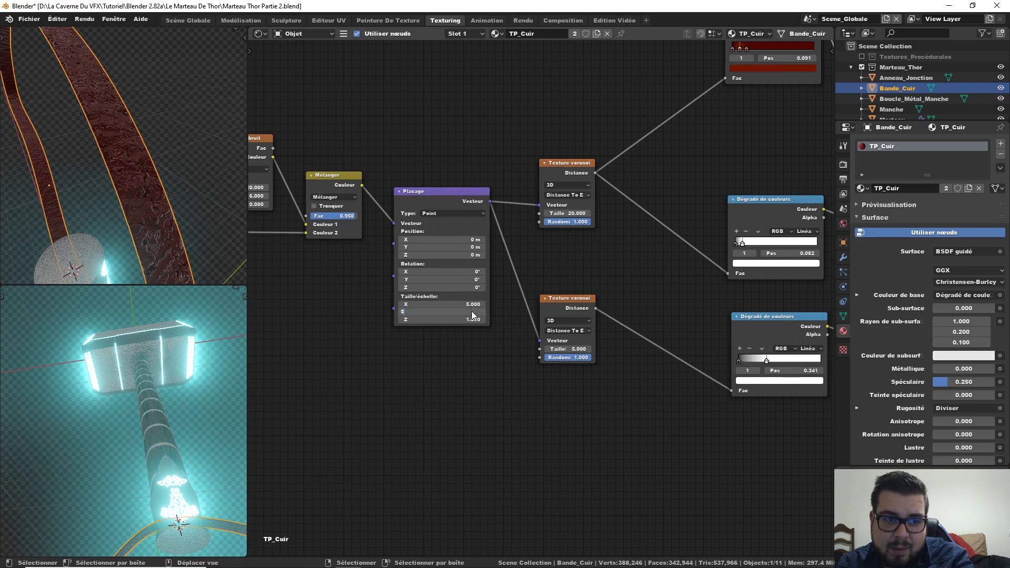
key("Return")
left_click(472, 318)
type("5")
key("Return")
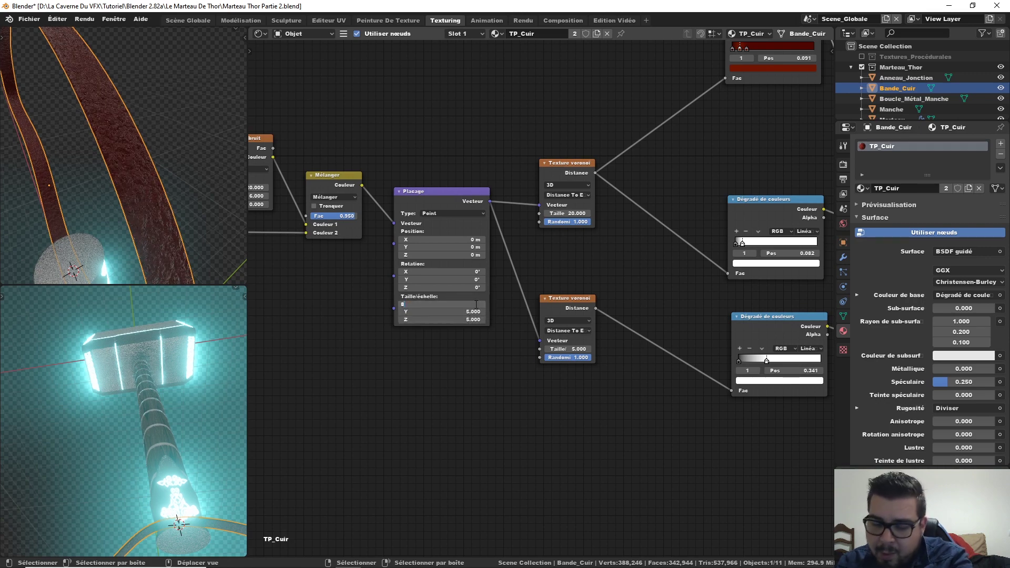
- Raise the Mapping node scale to 8 on X, Y and Z
key("Return")
left_click(476, 312)
type("8")
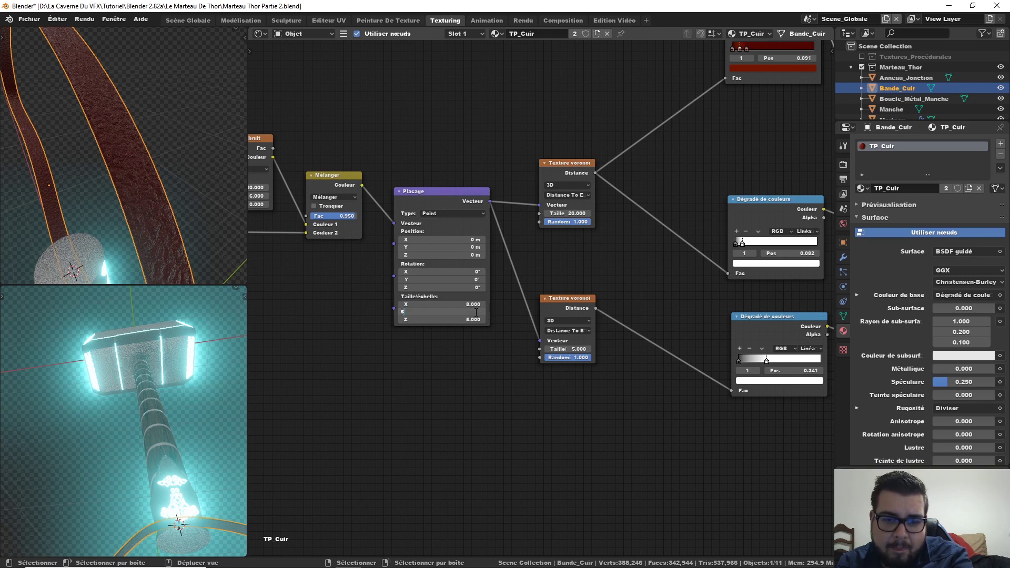
key("Return")
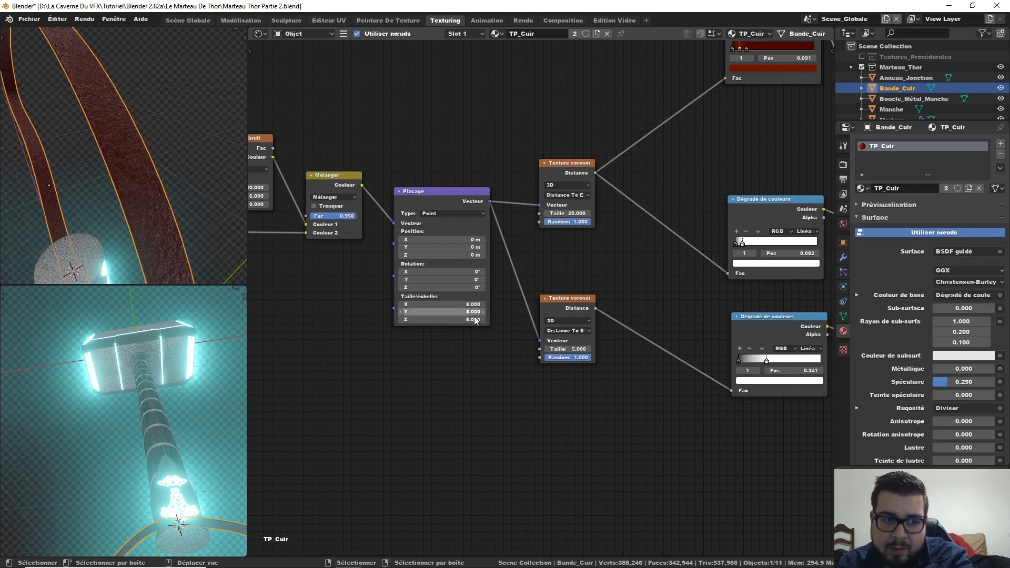
left_click(474, 319)
type("8")
key("Return")
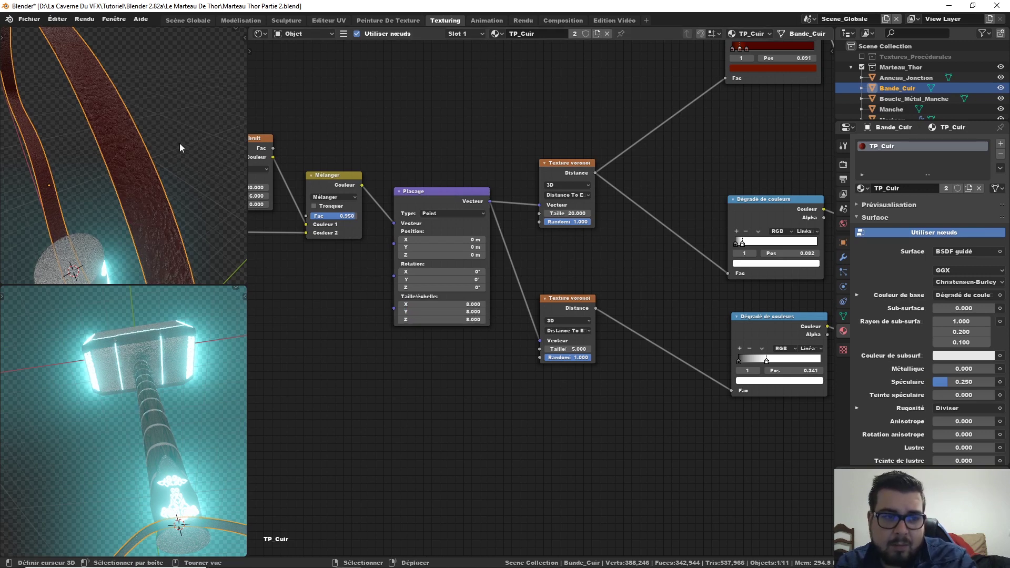
mouse_move(178, 143)
middle_mouse_down()
mouse_move(106, 153)
mouse_move(45, 112)
mouse_move(90, 138)
mouse_move(56, 128)
mouse_move(112, 153)
mouse_move(31, 154)
mouse_move(227, 174)
mouse_move(187, 208)
mouse_move(20, 174)
mouse_move(120, 176)
mouse_move(166, 200)
mouse_move(205, 202)
middle_mouse_up()
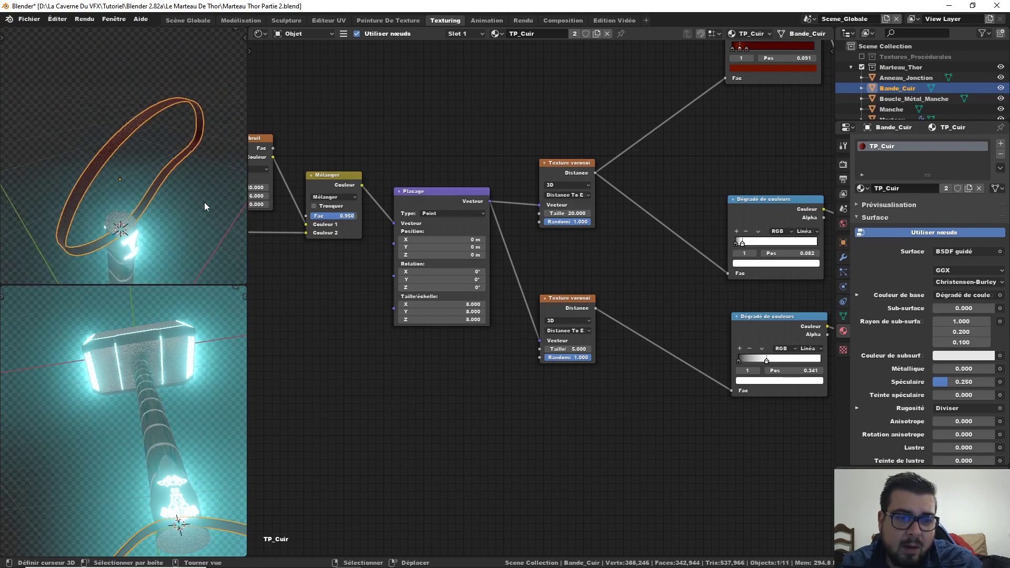
- Change each TP_Cuir ColorRamp stop from red to a brown tone
mouse_move(811, 180)
middle_mouse_down()
mouse_move(641, 290)
mouse_move(582, 394)
middle_mouse_up()
scroll(641, 289, "up", 3)
scroll(81, 201, "up", 1)
scroll(82, 201, "up", 2)
middle_click_drag(91, 198, 178, 179)
scroll(556, 184, "up", 1)
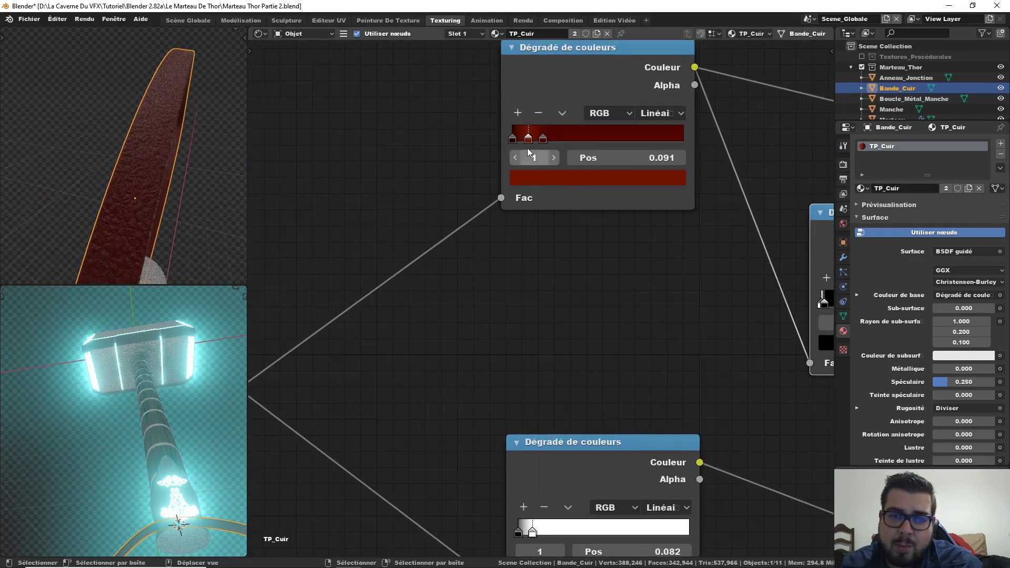
left_click(569, 179)
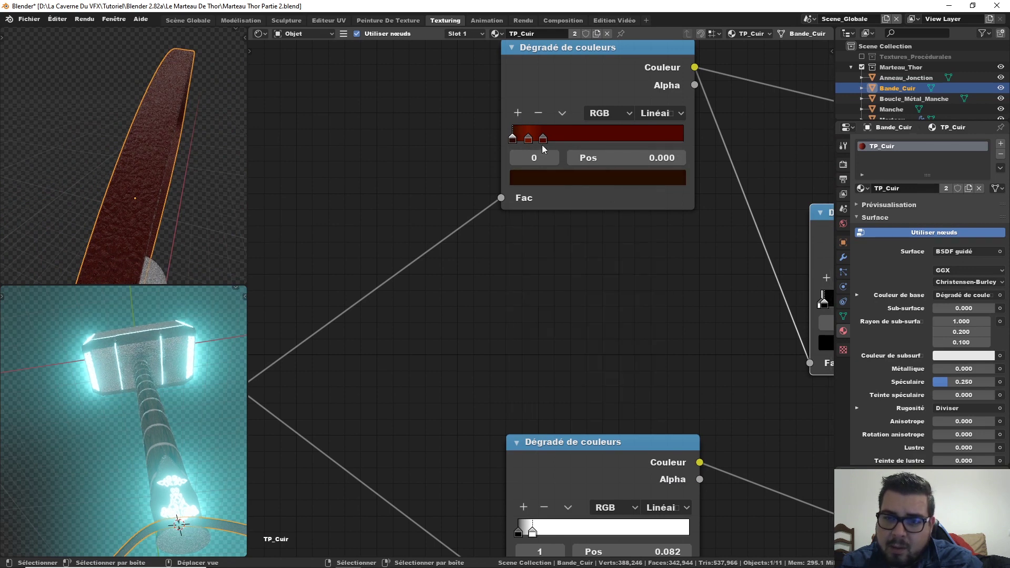
left_click(530, 139)
left_click(572, 177)
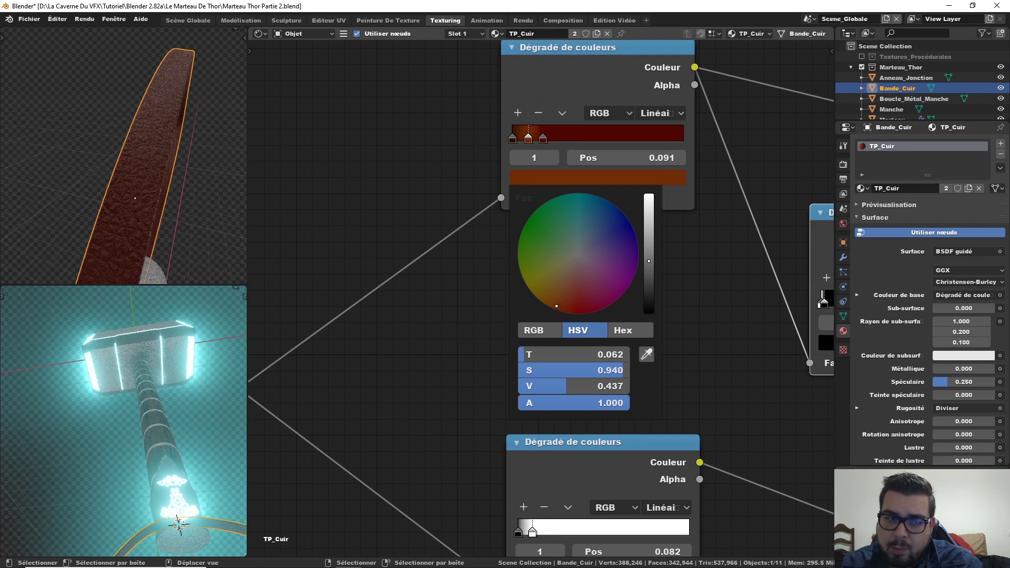
left_click(544, 140)
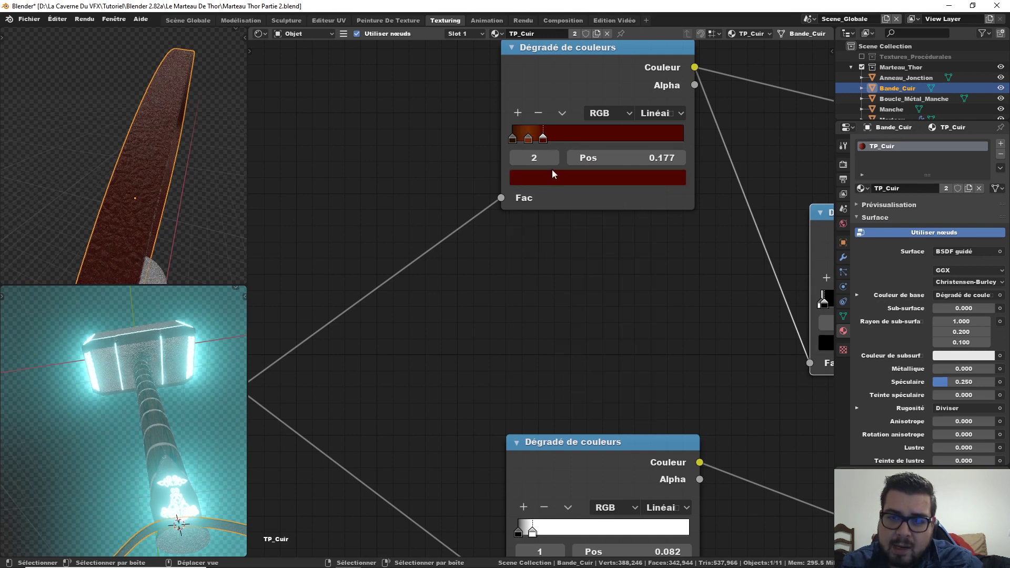
left_click(557, 179)
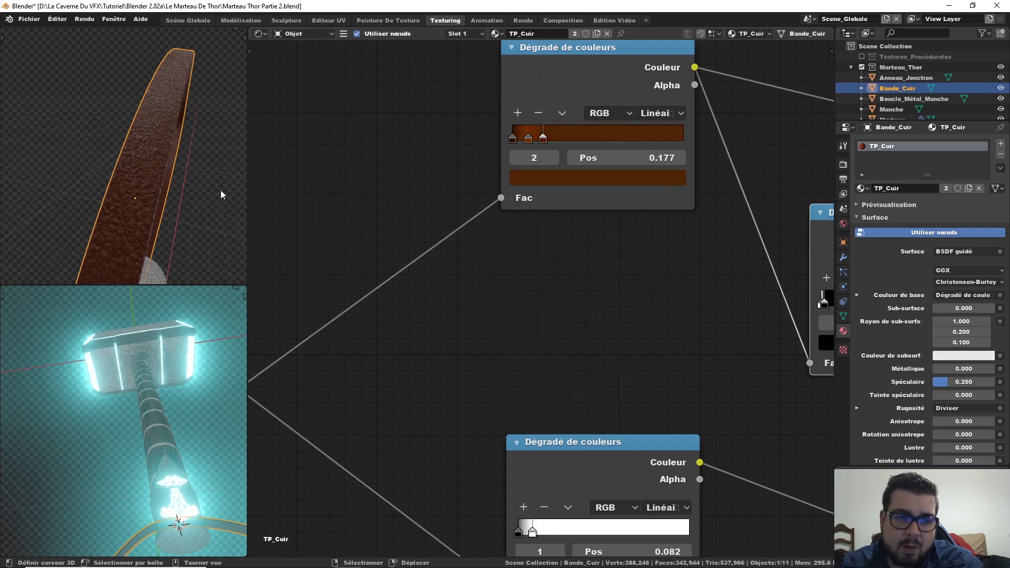
- Deselect the strap and snap the view to a straight preset direction
mouse_move(220, 190)
middle_mouse_down()
mouse_move(141, 163)
mouse_move(205, 193)
middle_mouse_up()
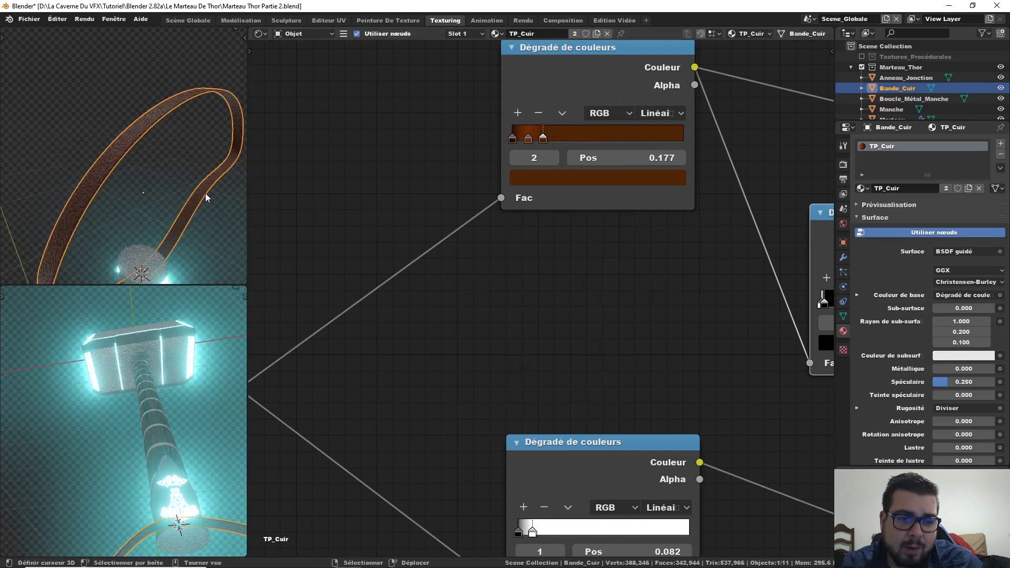
left_click(201, 150)
mouse_move(190, 149)
middle_mouse_down()
mouse_move(215, 170)
mouse_move(175, 139)
mouse_move(187, 173)
mouse_move(182, 162)
mouse_move(148, 195)
mouse_move(134, 192)
mouse_move(154, 180)
middle_mouse_up()
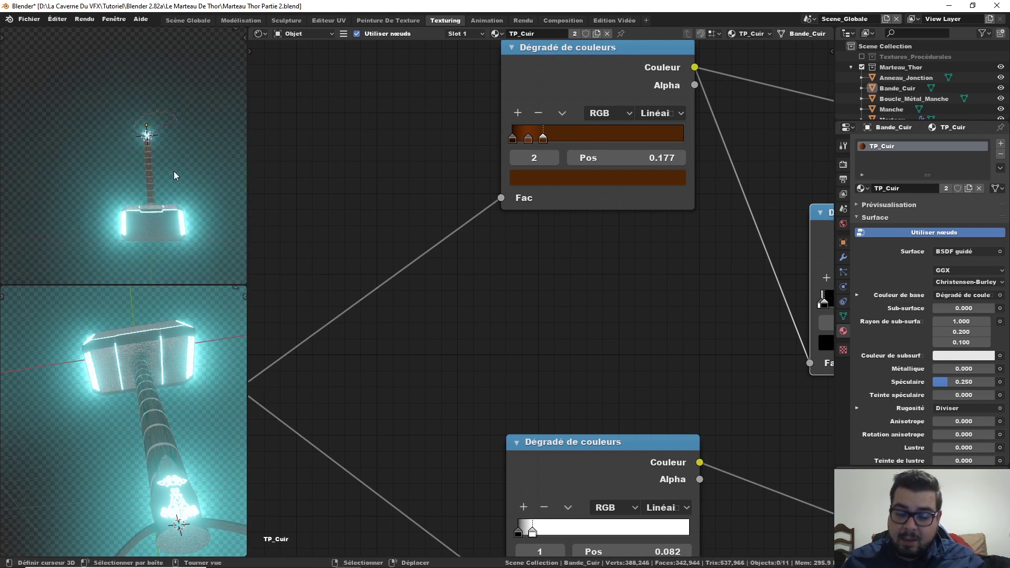
key("grave")
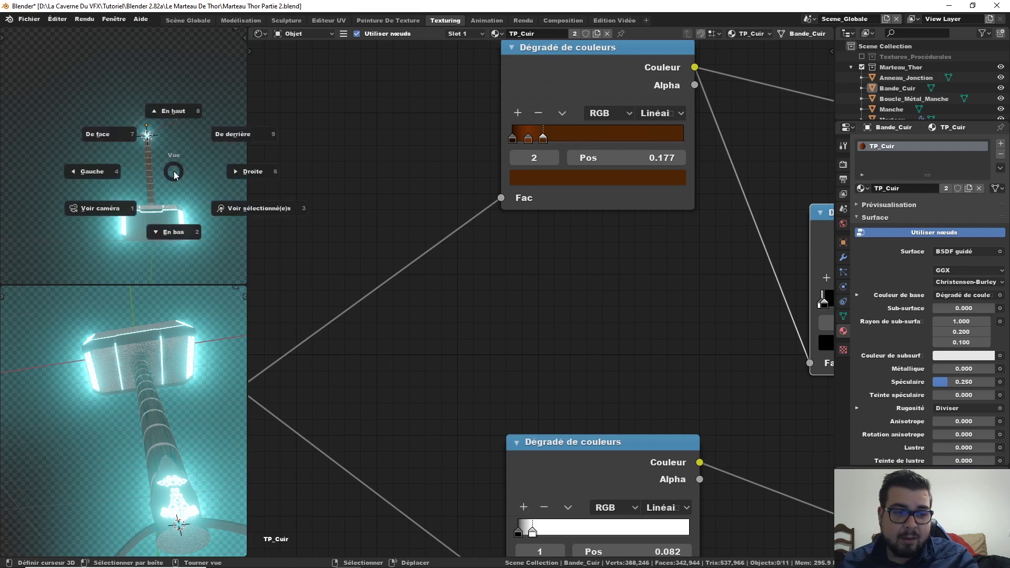
left_click(264, 159)
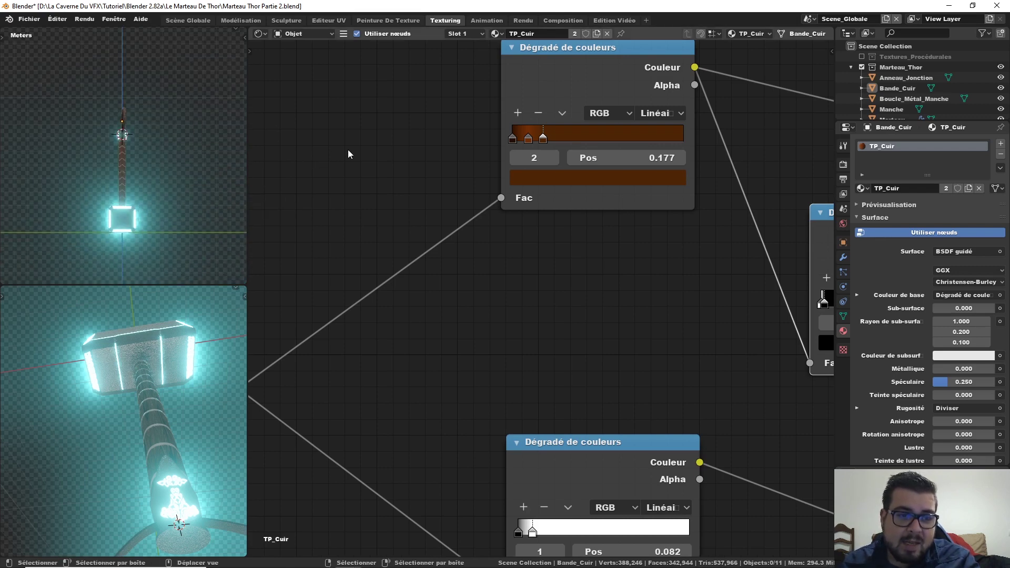